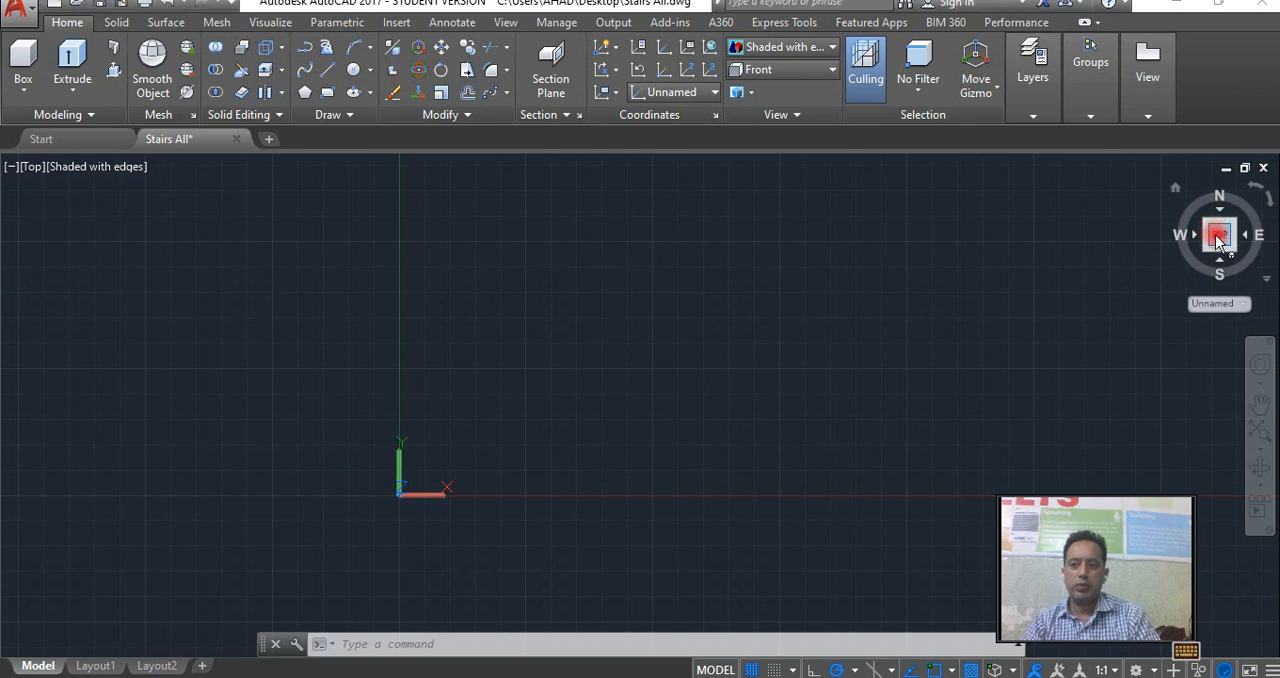
Draw a rectangle for the first stair tread with a length of 3.5' and a width of 9".
{"action": "middle_click_drag", "start_coordinate": [660, 328], "coordinate": [535, 359]}
{"action": "type", "text": "re"}
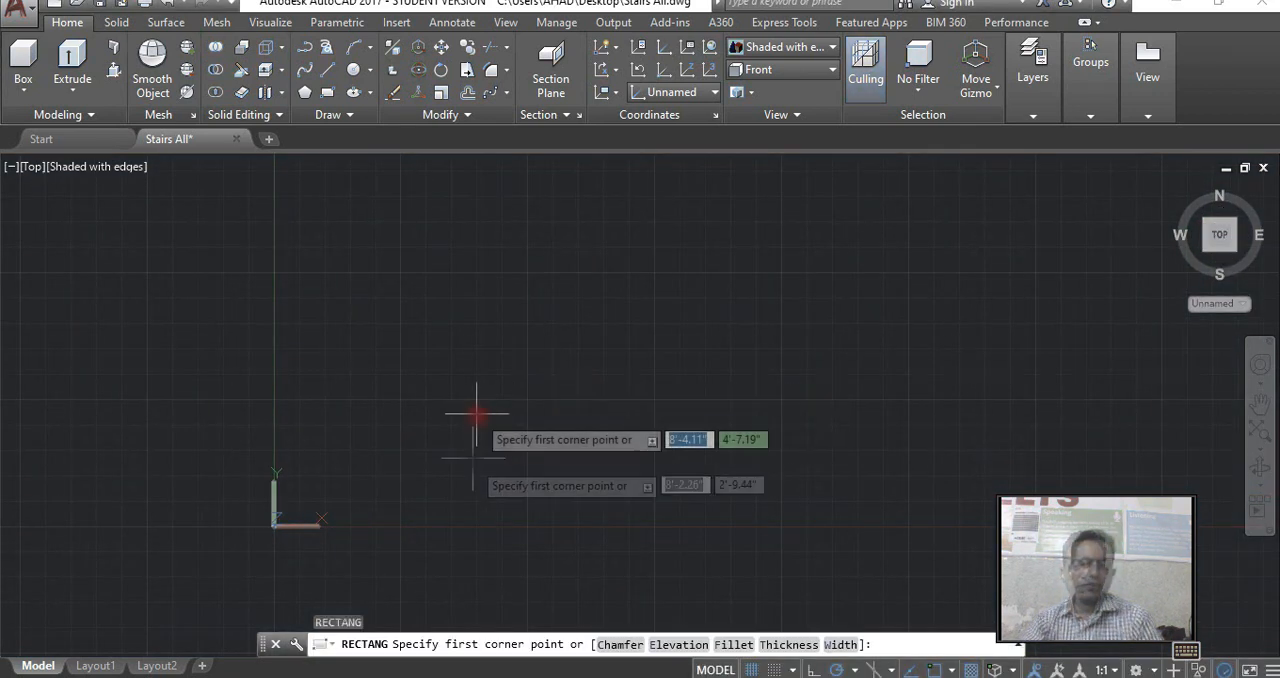
{"action": "left_click", "coordinate": [424, 389]}
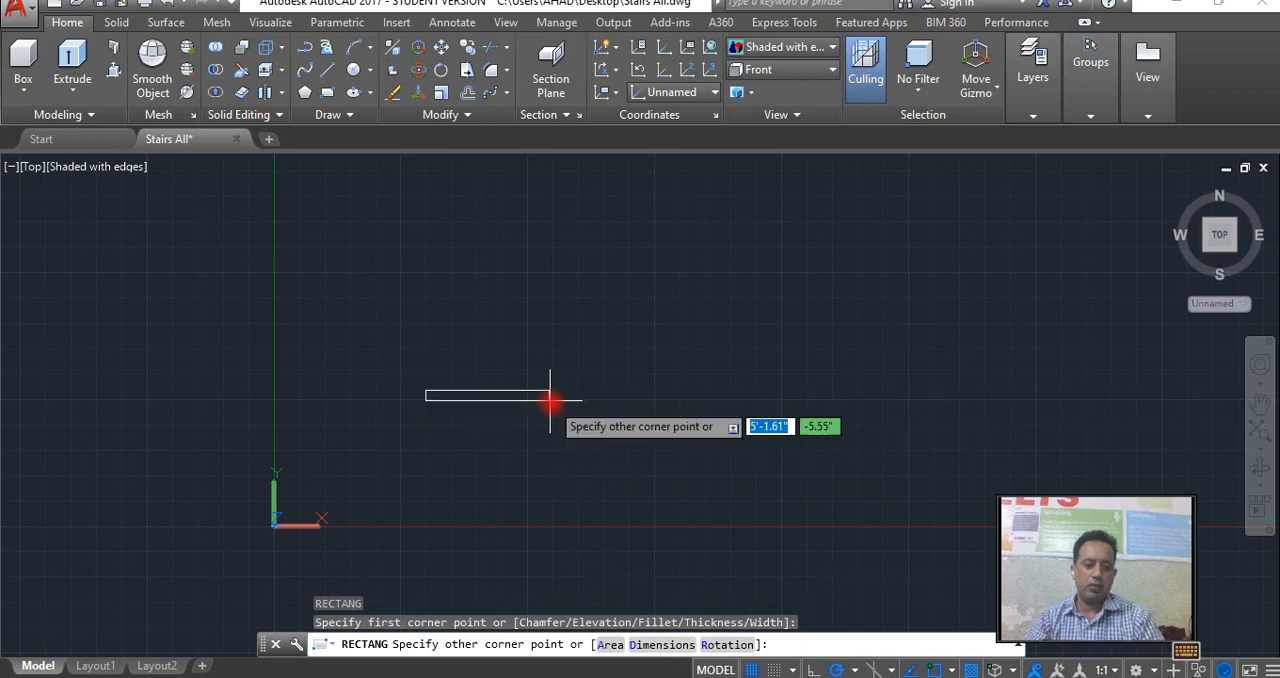
{"action": "type", "text": "d"}
{"action": "key", "text": "Return"}
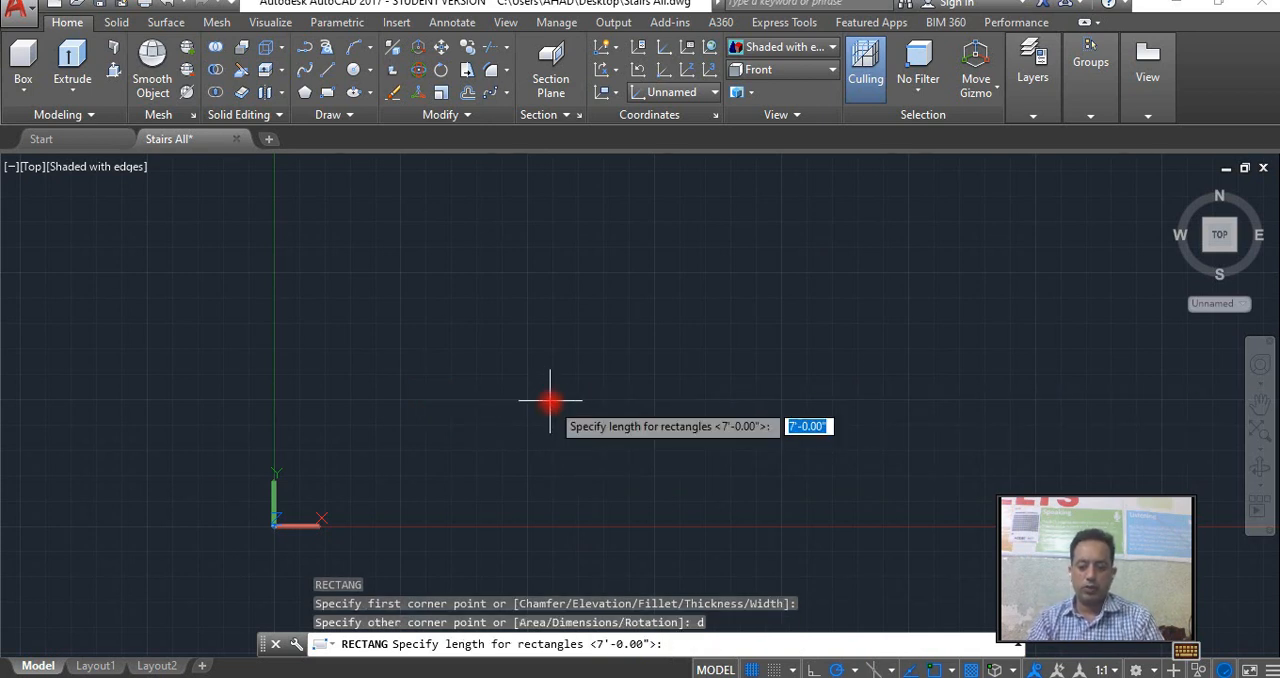
{"action": "type", "text": "3.5"}
{"action": "key", "text": "Return"}
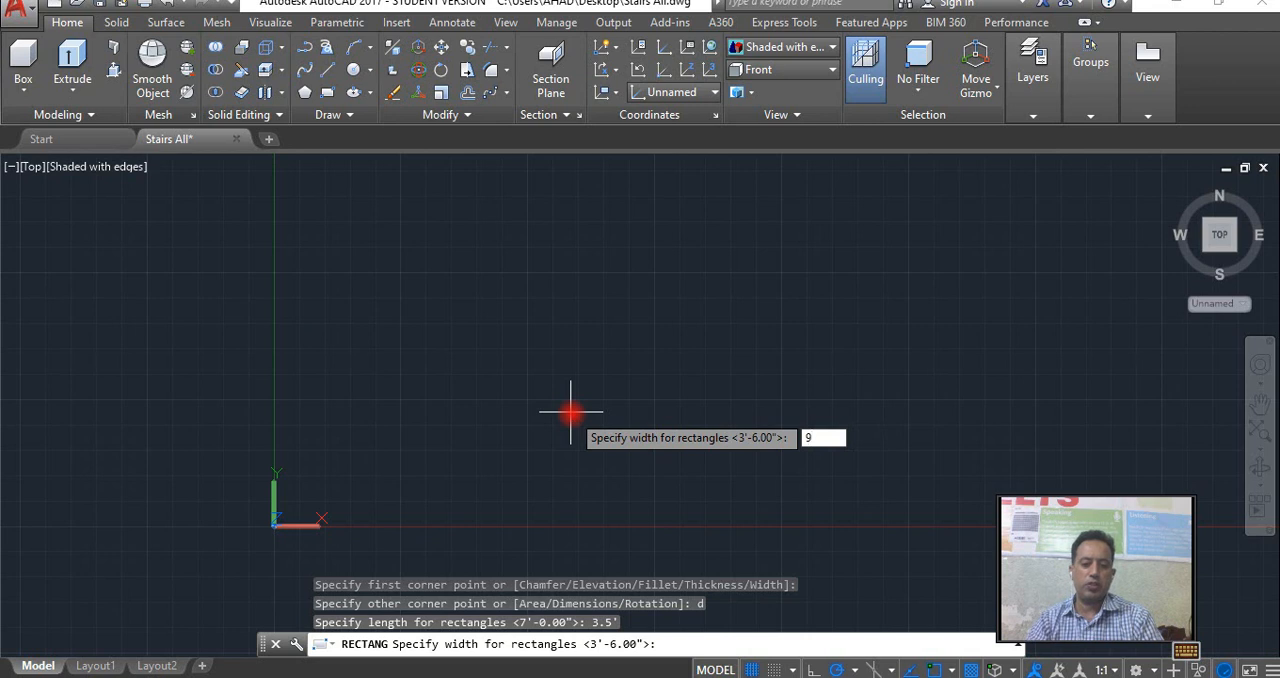
{"action": "type", "text": "9"}
{"action": "key", "text": "Return"}
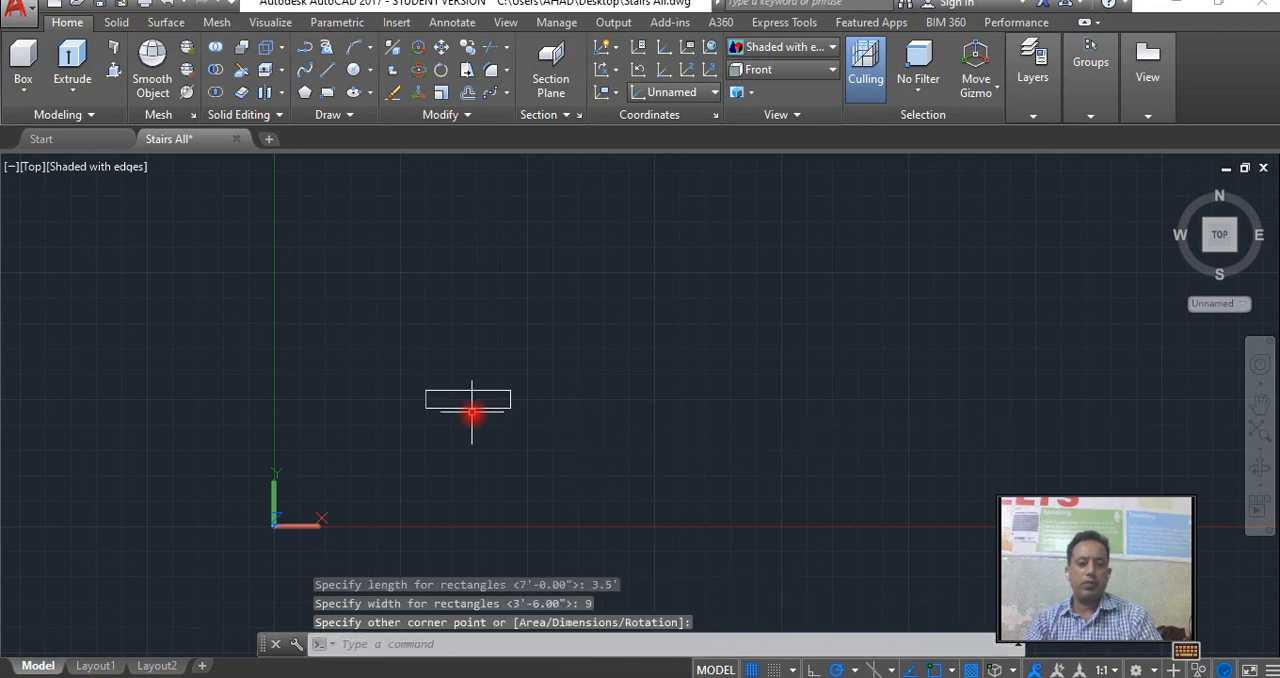
Select the tread rectangle.
{"action": "scroll", "coordinate": [470, 410], "scroll_direction": "up", "scroll_amount": 3}
{"action": "left_click", "coordinate": [470, 410]}
{"action": "middle_click_drag", "start_coordinate": [409, 415], "coordinate": [413, 470]}
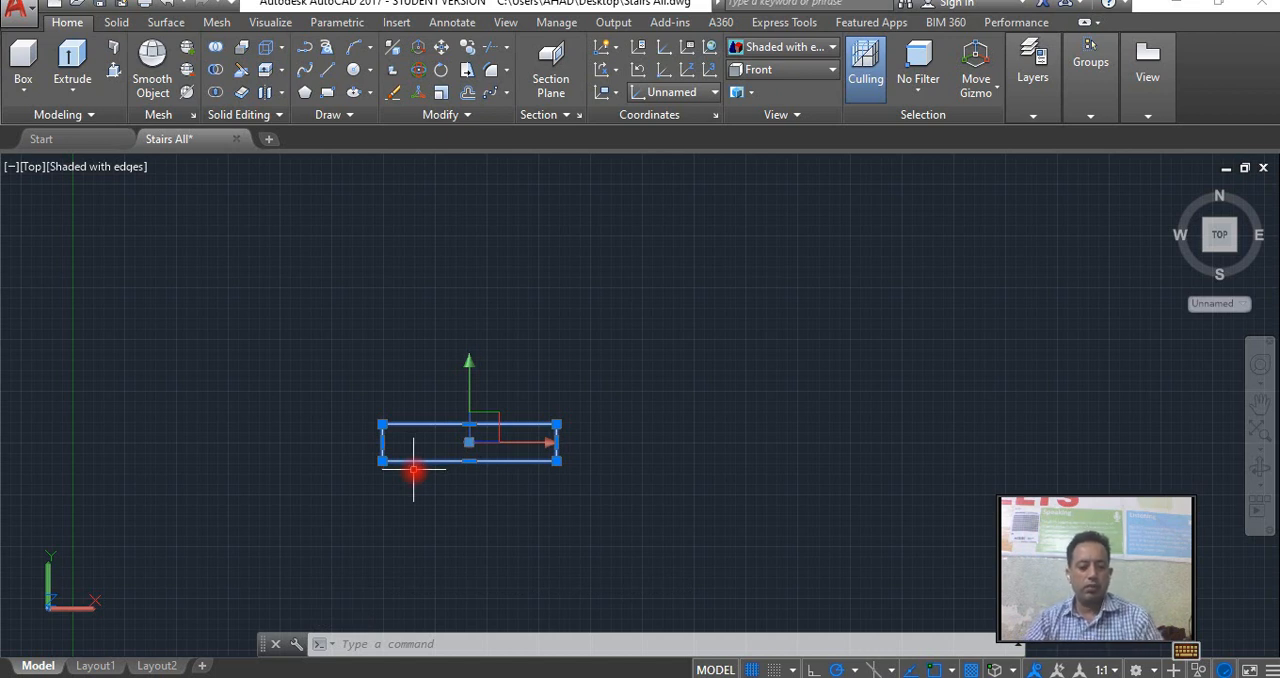
Work out the riser height in Calculator as 11 × 12 plus 6, divided by 16, and return to the drawing.
{"action": "key", "text": "super+r"}
{"action": "type", "text": "calc"}
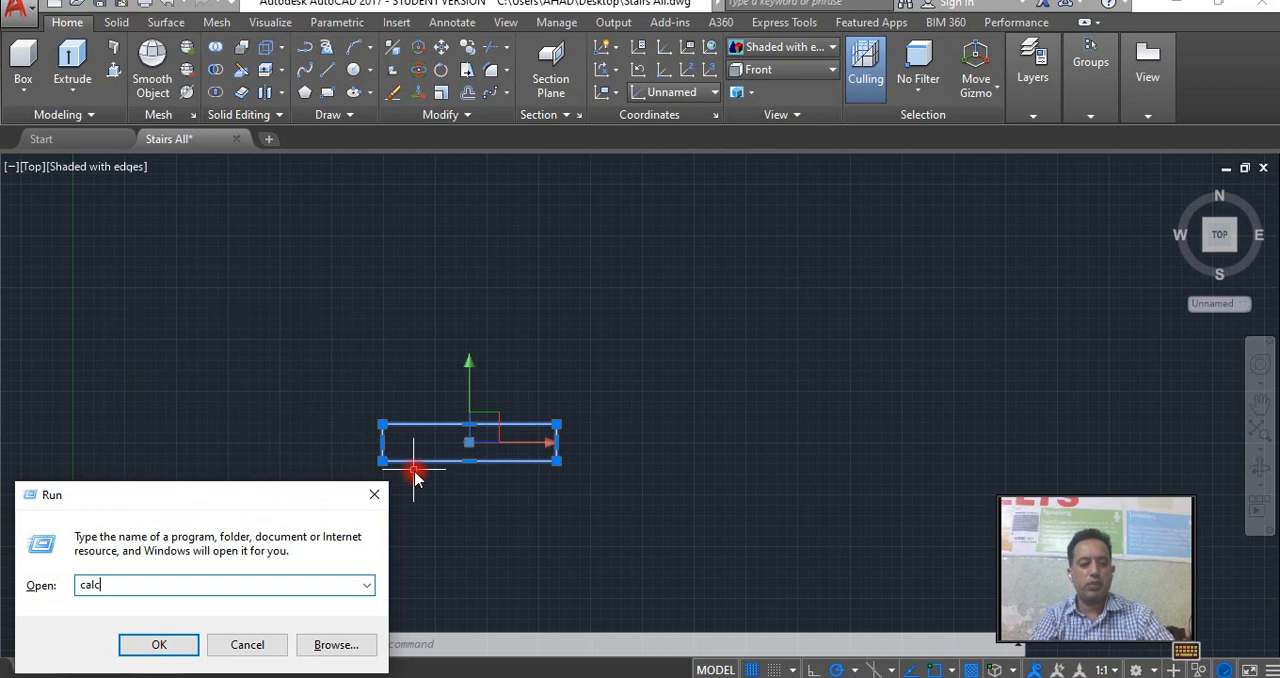
{"action": "key", "text": "Return"}
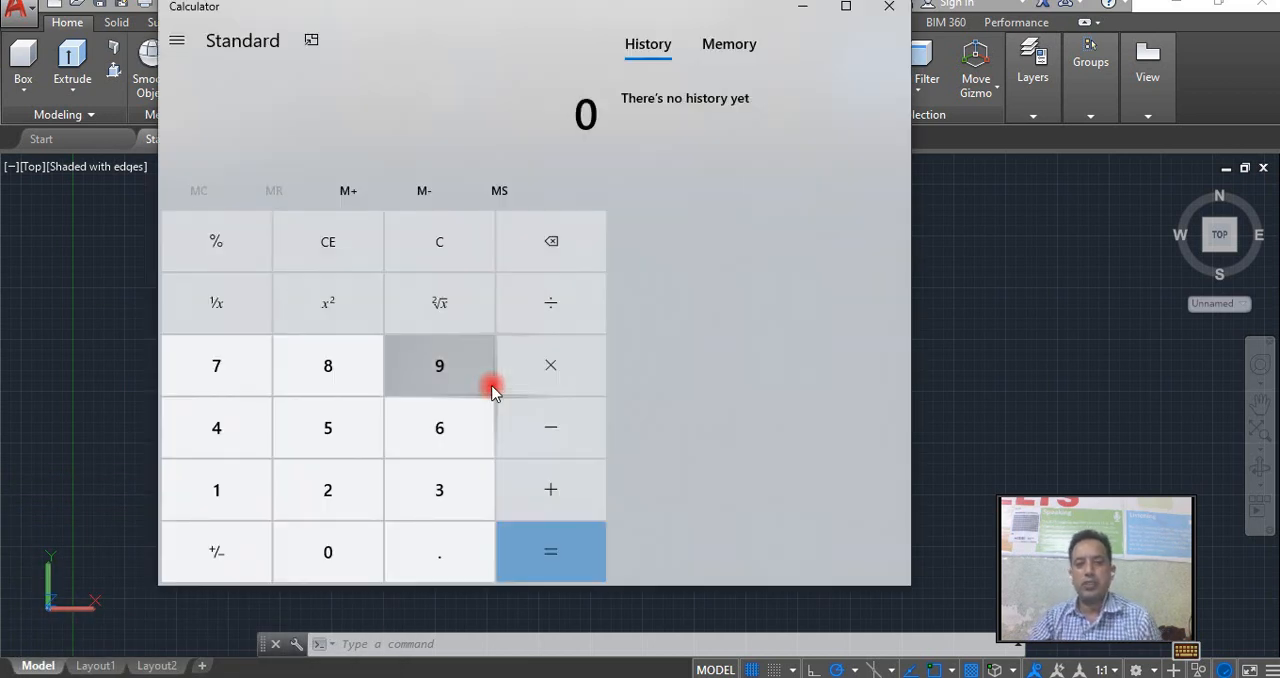
{"action": "key", "text": "asterisk"}
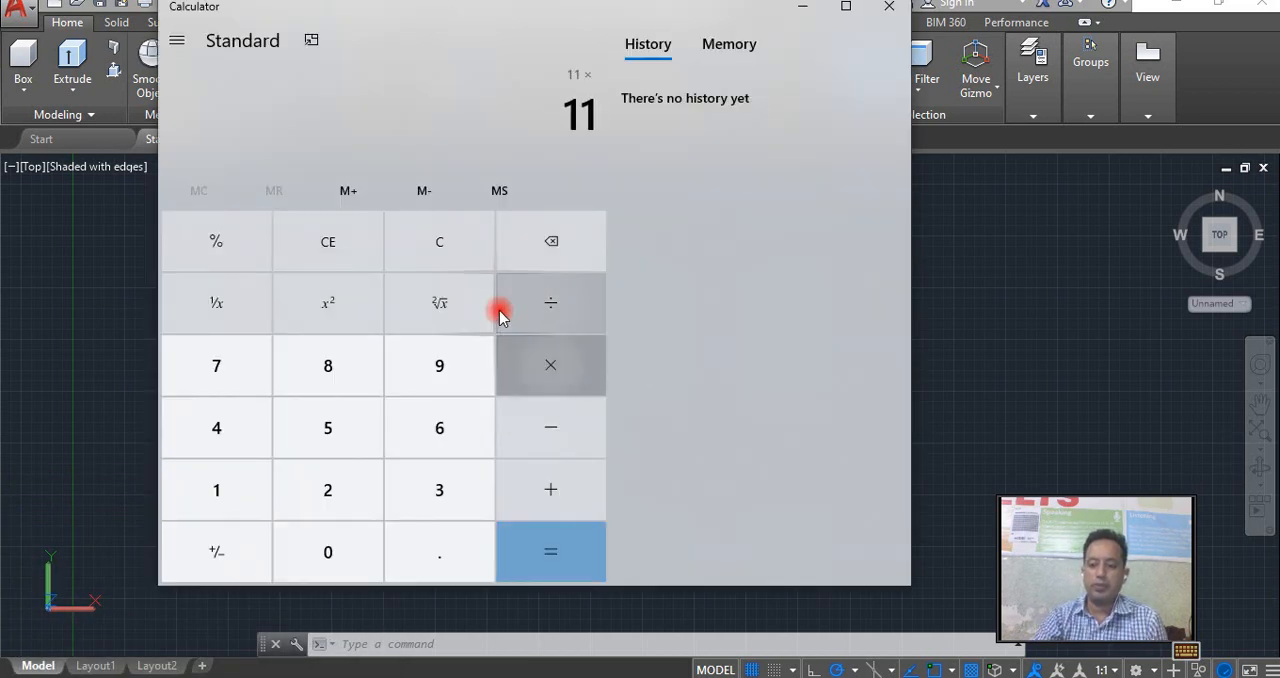
{"action": "key", "text": "Return"}
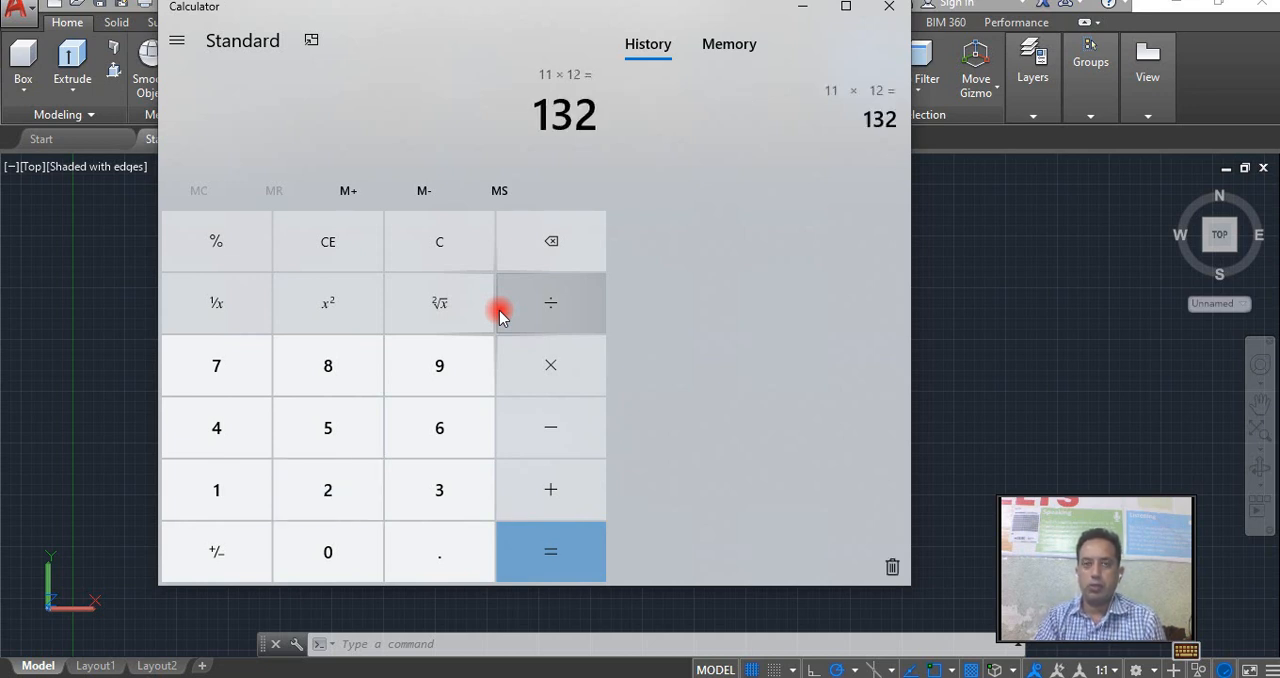
{"action": "key", "text": "6"}
{"action": "key", "text": "Return"}
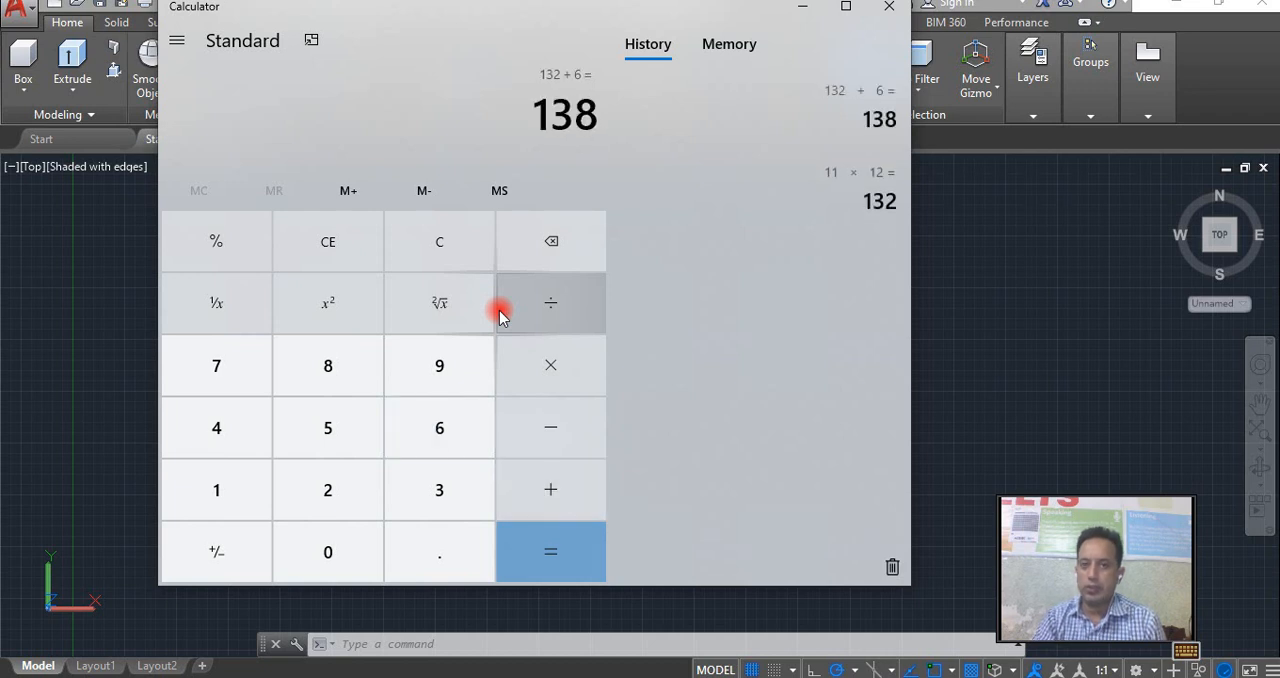
{"action": "left_click", "coordinate": [500, 312]}
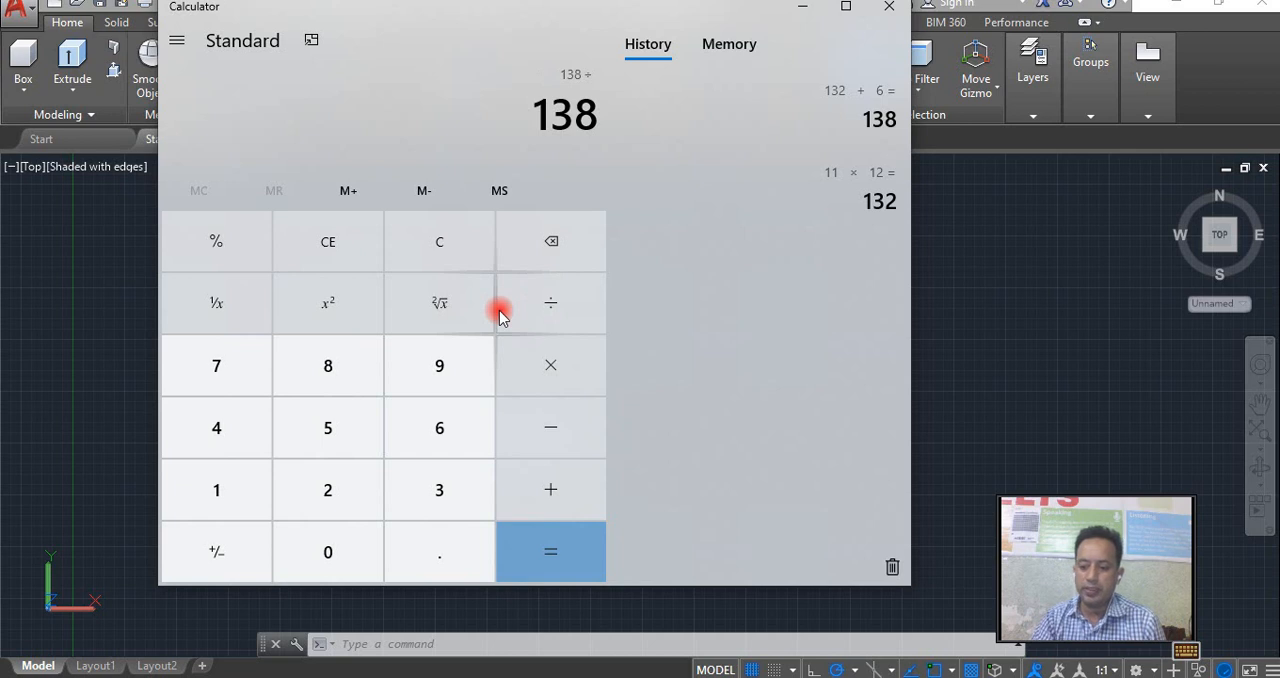
{"action": "type", "text": "16"}
{"action": "key", "text": "Return"}
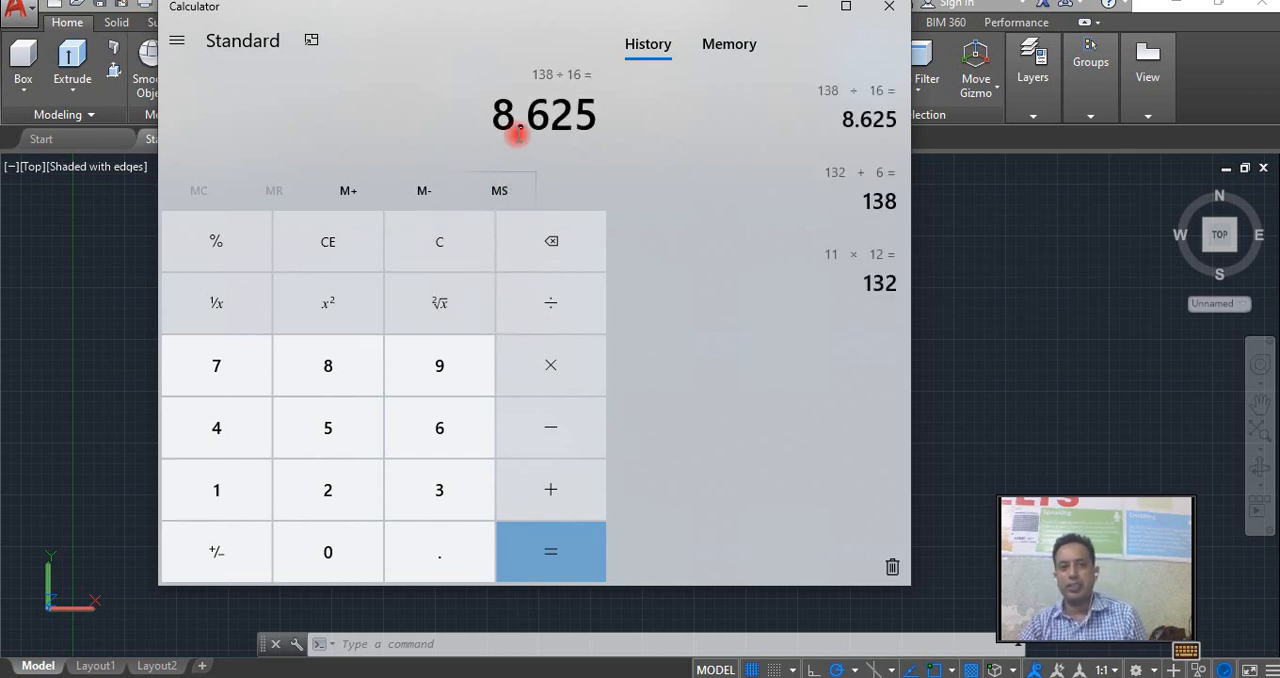
{"action": "left_click", "coordinate": [1205, 103]}
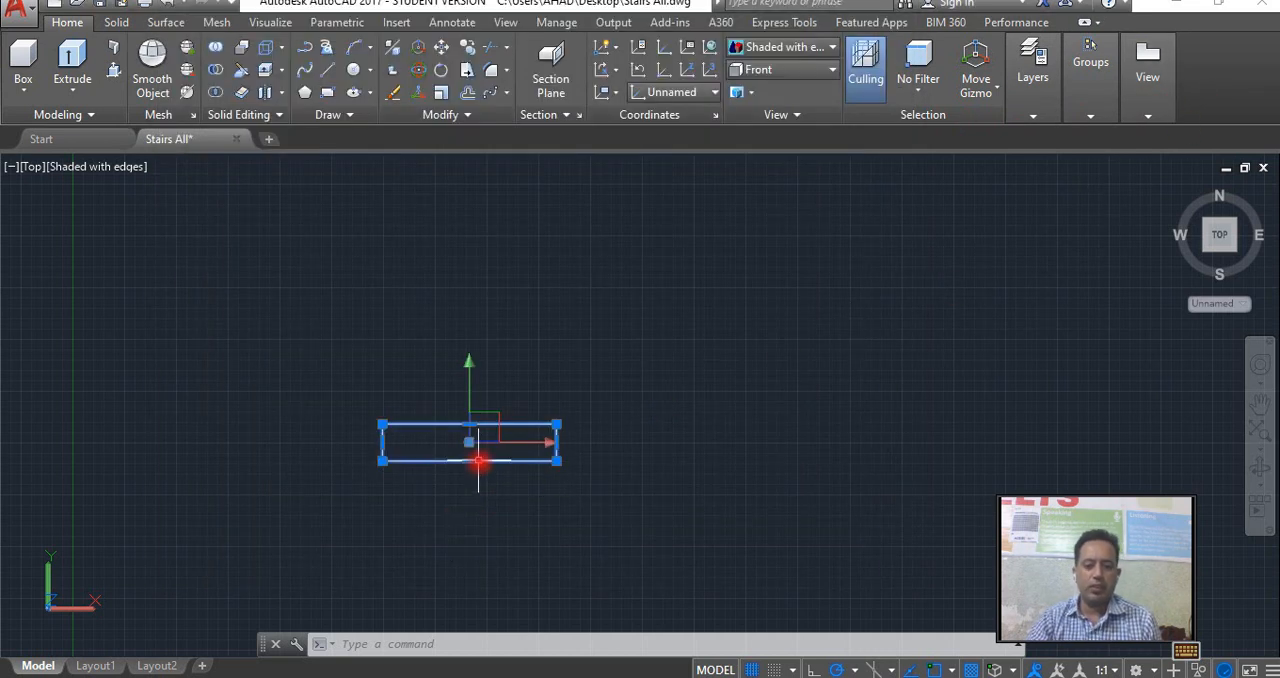
Copy the tread upward three times from its lower-left corner, stacking each copy edge to edge on the previous one.
{"action": "scroll", "coordinate": [366, 449], "scroll_direction": "down", "scroll_amount": 2}
{"action": "middle_click_drag", "start_coordinate": [366, 449], "coordinate": [372, 528]}
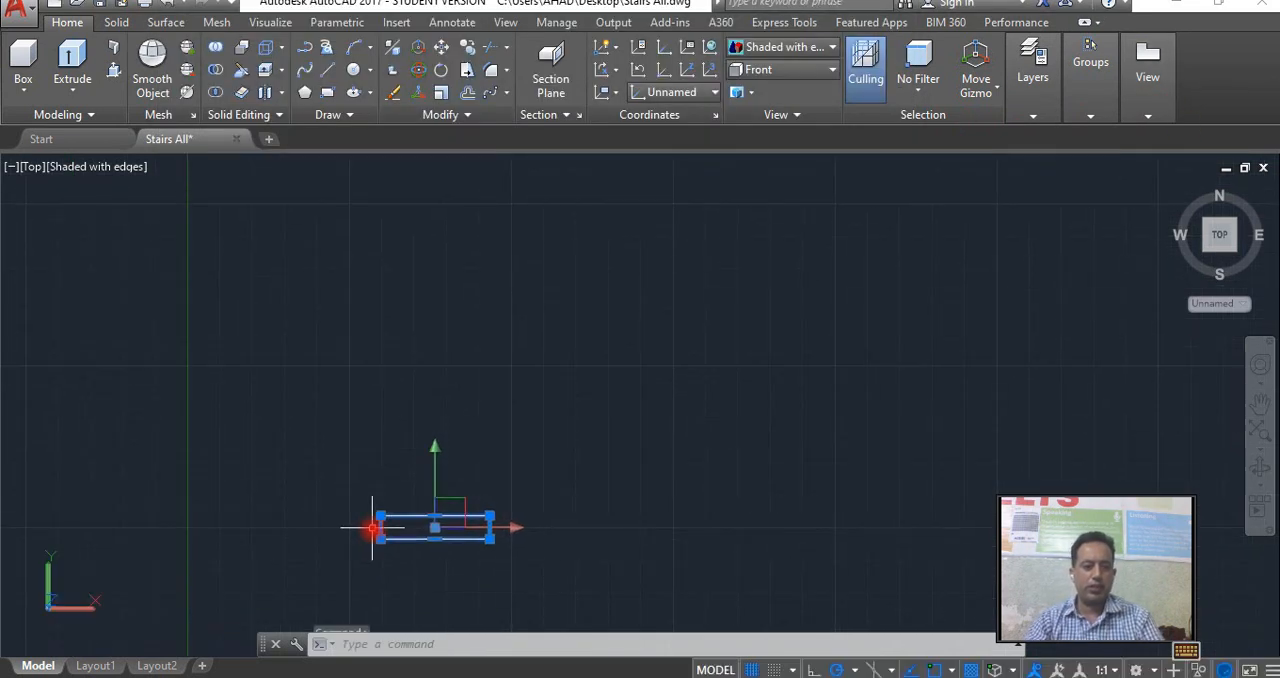
{"action": "scroll", "coordinate": [372, 528], "scroll_direction": "up", "scroll_amount": 2}
{"action": "type", "text": "co"}
{"action": "key", "text": "Return"}
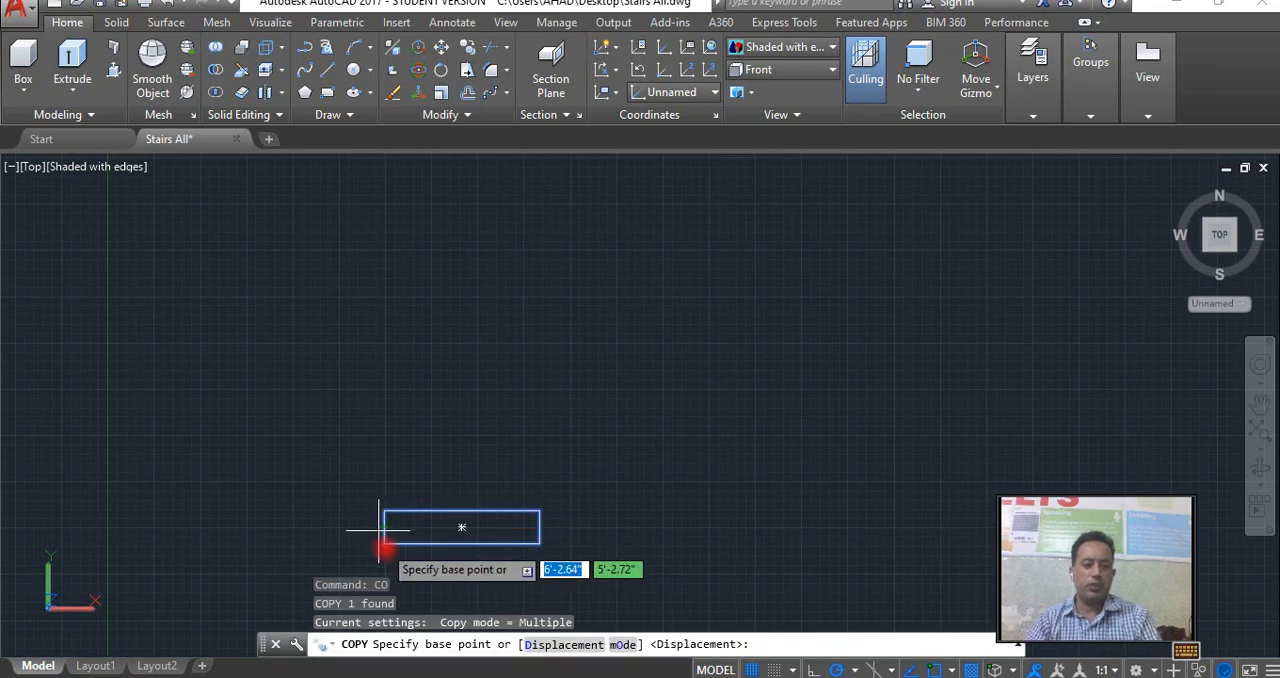
{"action": "left_click", "coordinate": [384, 544]}
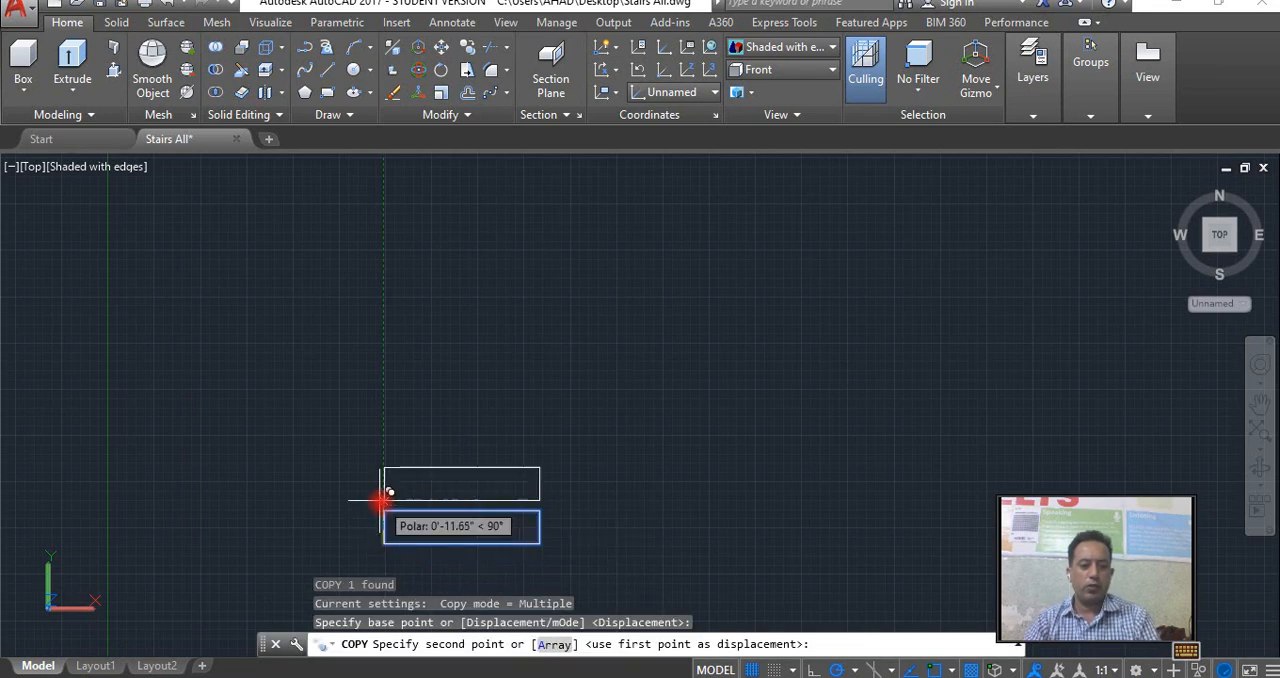
{"action": "left_click", "coordinate": [385, 510]}
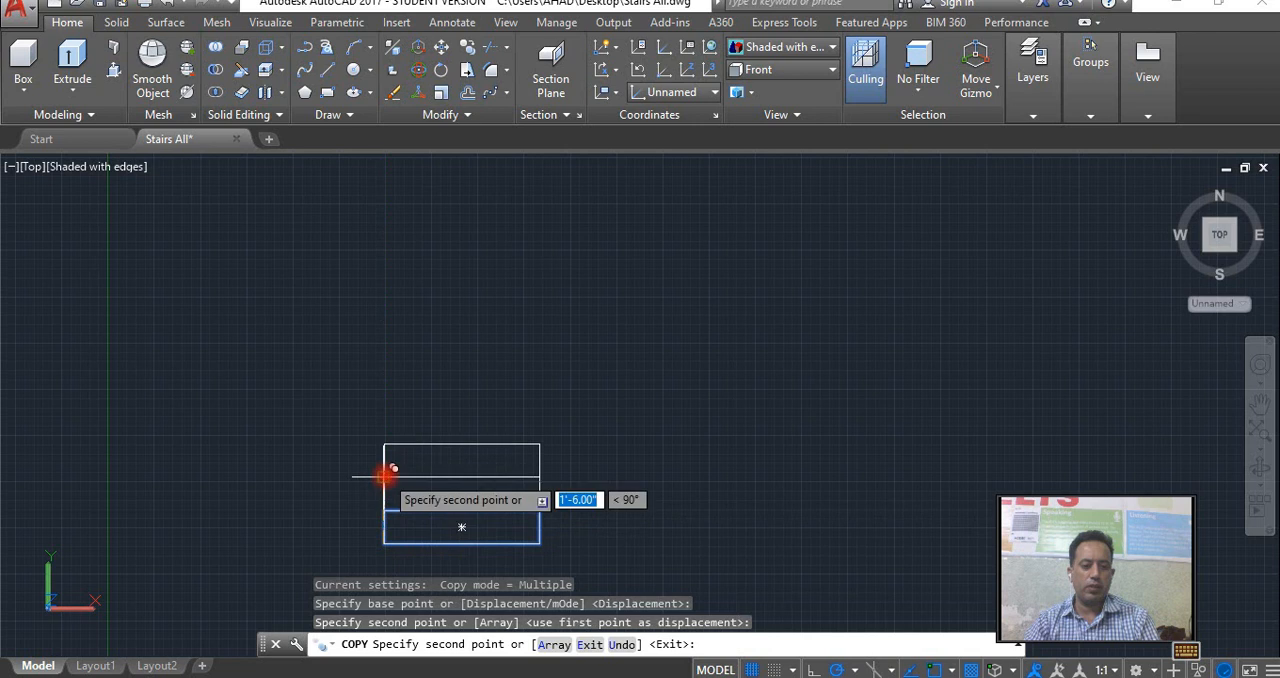
{"action": "left_click", "coordinate": [385, 476]}
{"action": "left_click", "coordinate": [385, 443]}
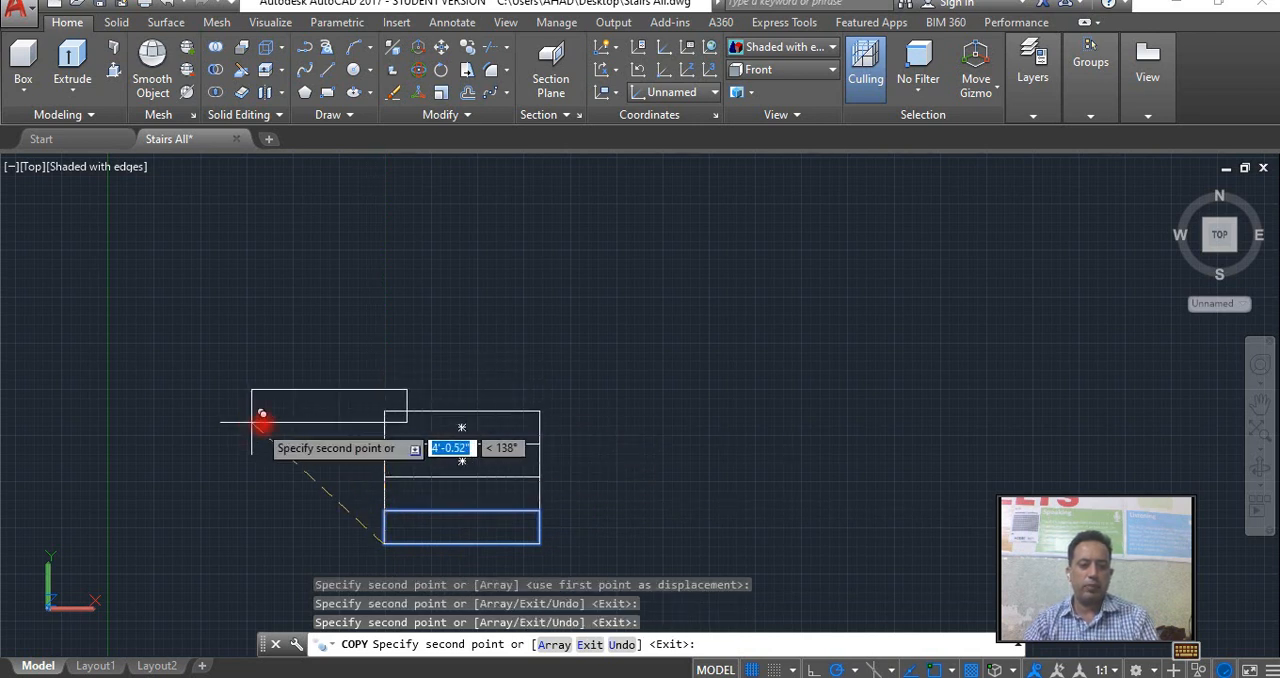
{"action": "right_click", "coordinate": [431, 399]}
{"action": "left_click", "coordinate": [475, 409]}
{"action": "type", "text": "rec"}
{"action": "key", "text": "Return"}
{"action": "left_click", "coordinate": [540, 411]}
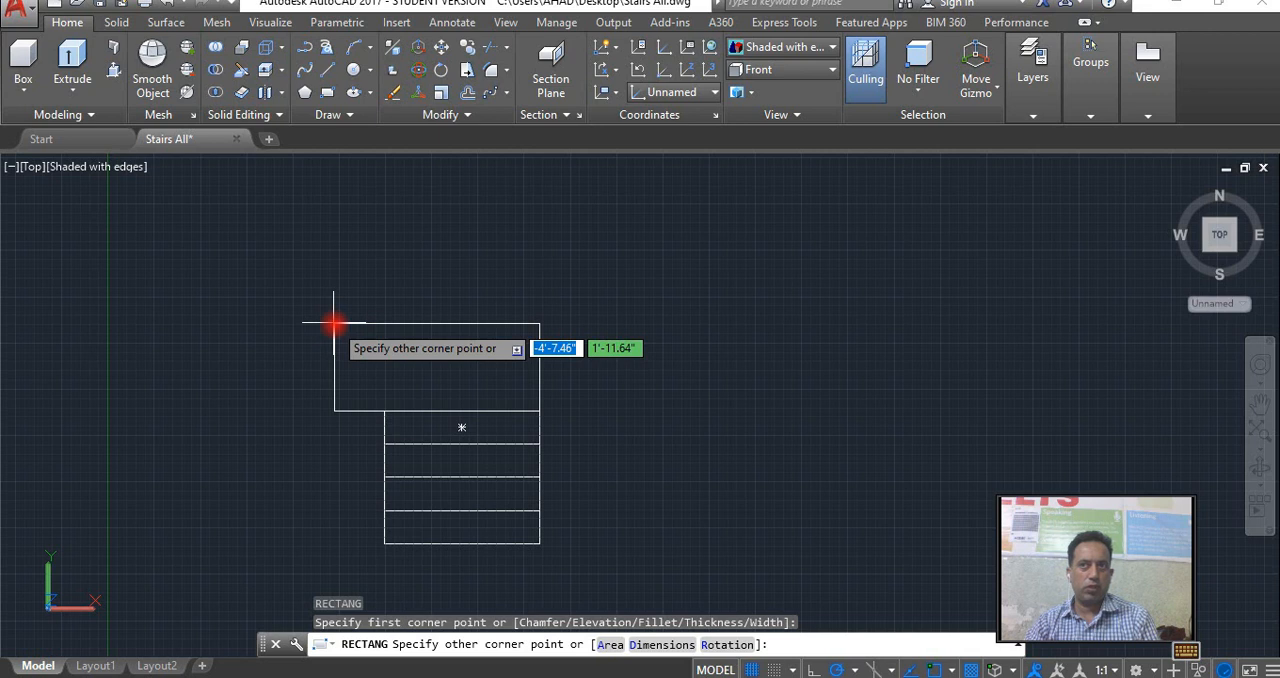
{"action": "key", "text": "Escape"}
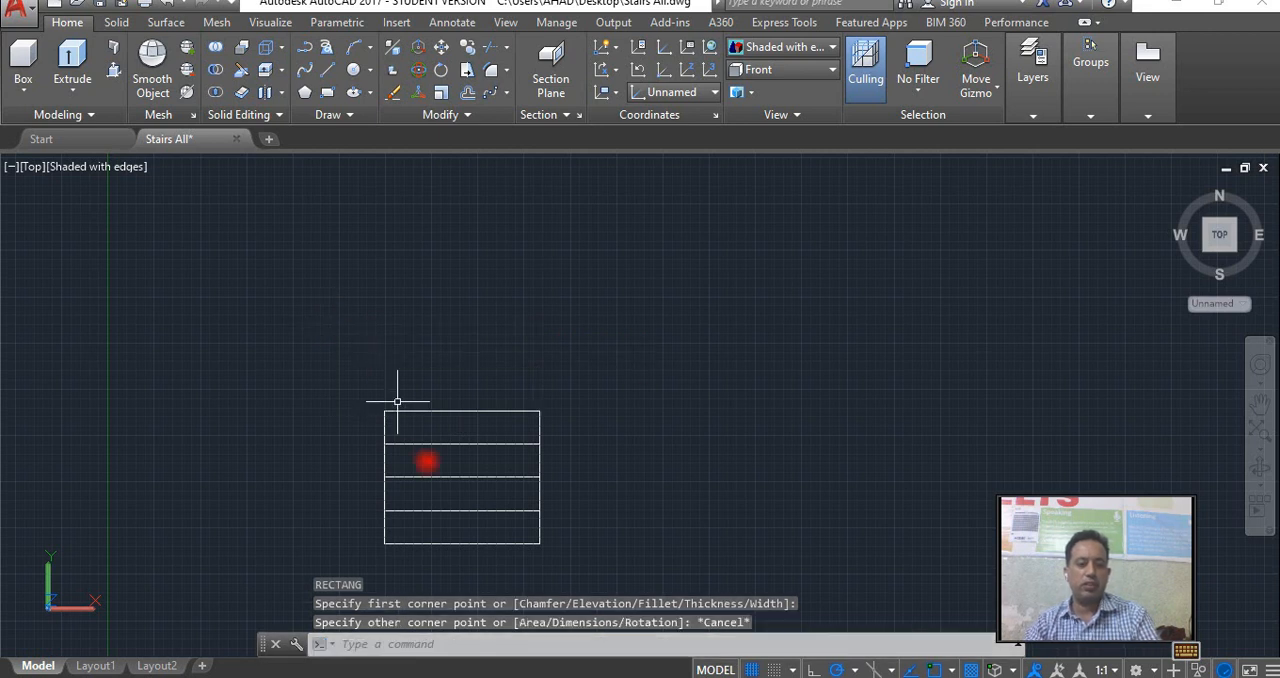
{"action": "key", "text": "Escape"}
{"action": "left_click", "coordinate": [466, 443]}
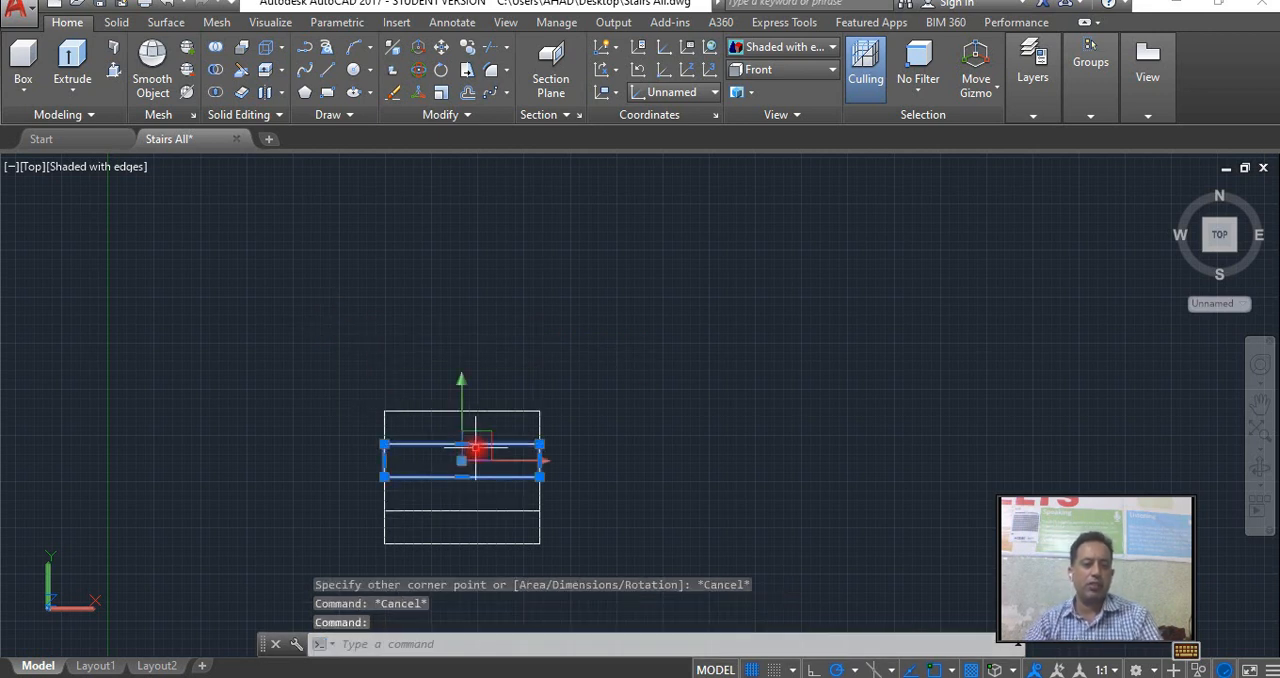
{"action": "key", "text": "Escape"}
Copy the topmost tread upward four times from its lower-left corner, stacking the copies edge to edge.
{"action": "left_click", "coordinate": [533, 412]}
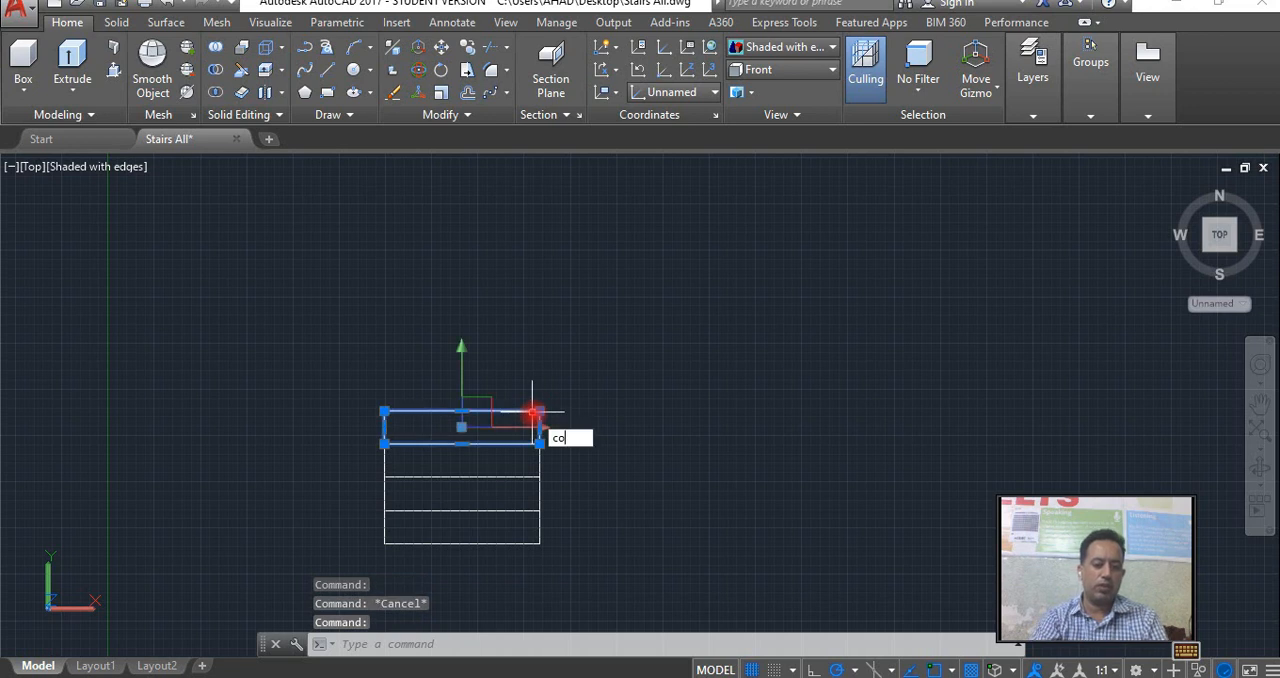
{"action": "key", "text": "Return"}
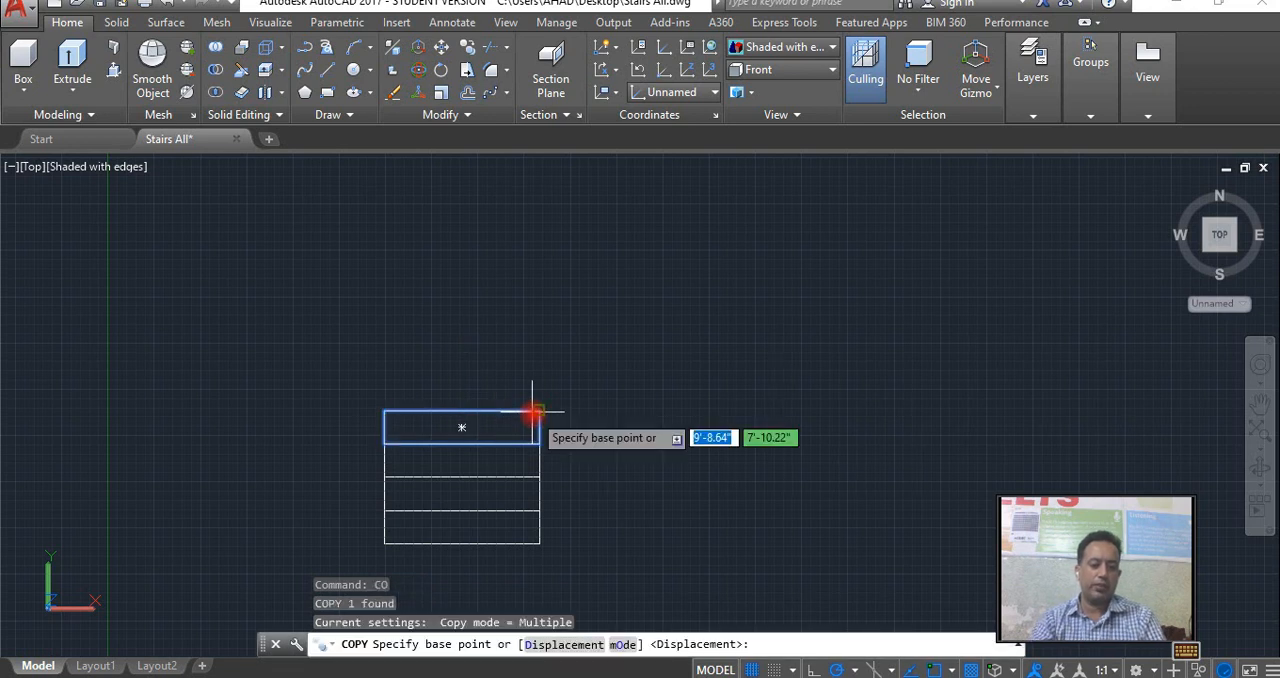
{"action": "left_click", "coordinate": [385, 443]}
{"action": "left_click", "coordinate": [385, 381]}
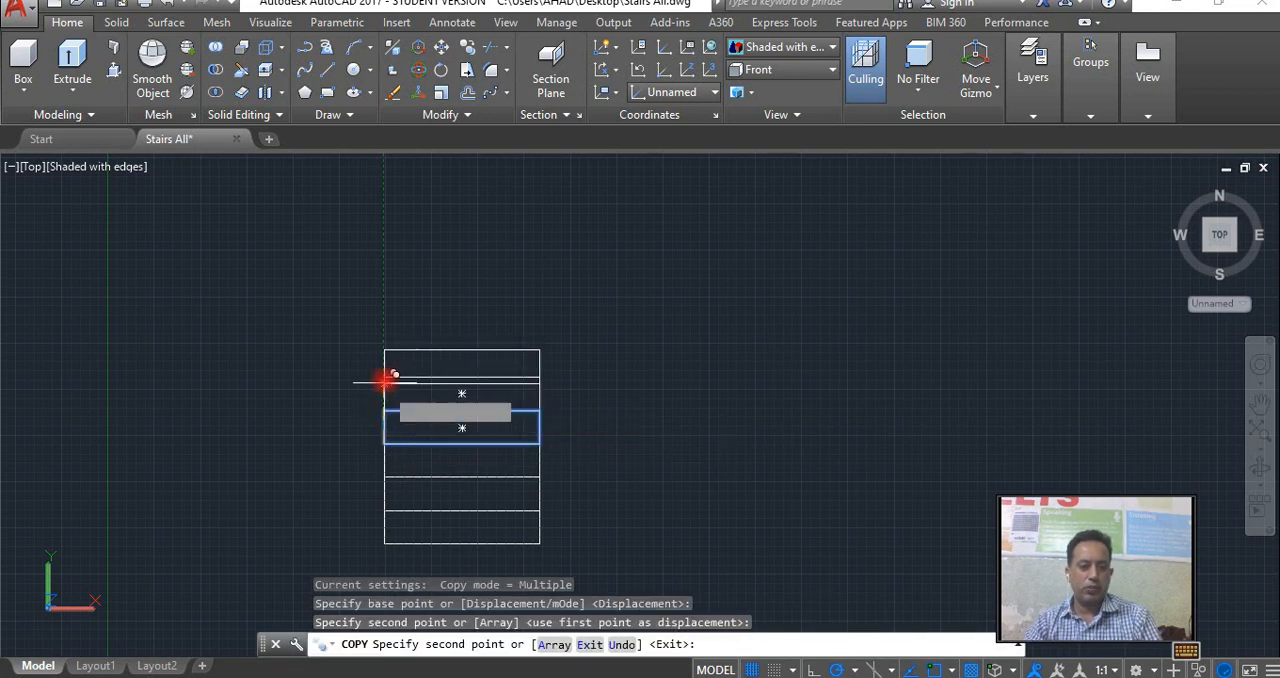
{"action": "left_click", "coordinate": [385, 375]}
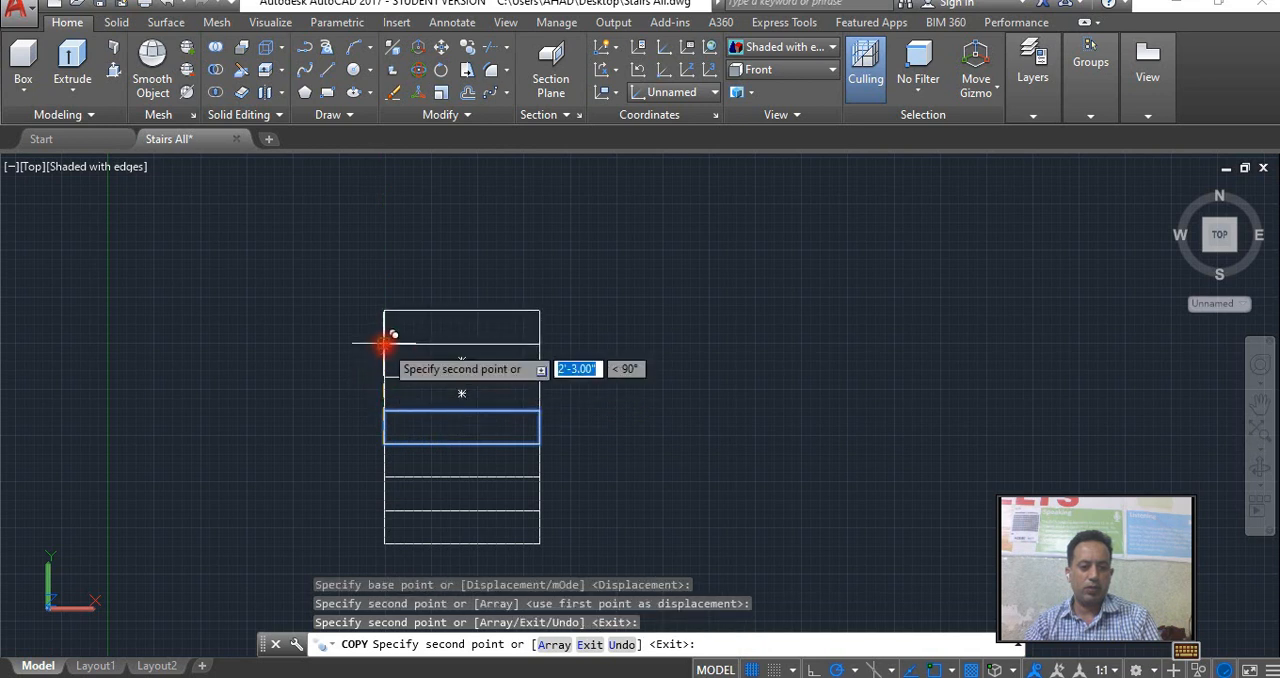
{"action": "left_click", "coordinate": [385, 343]}
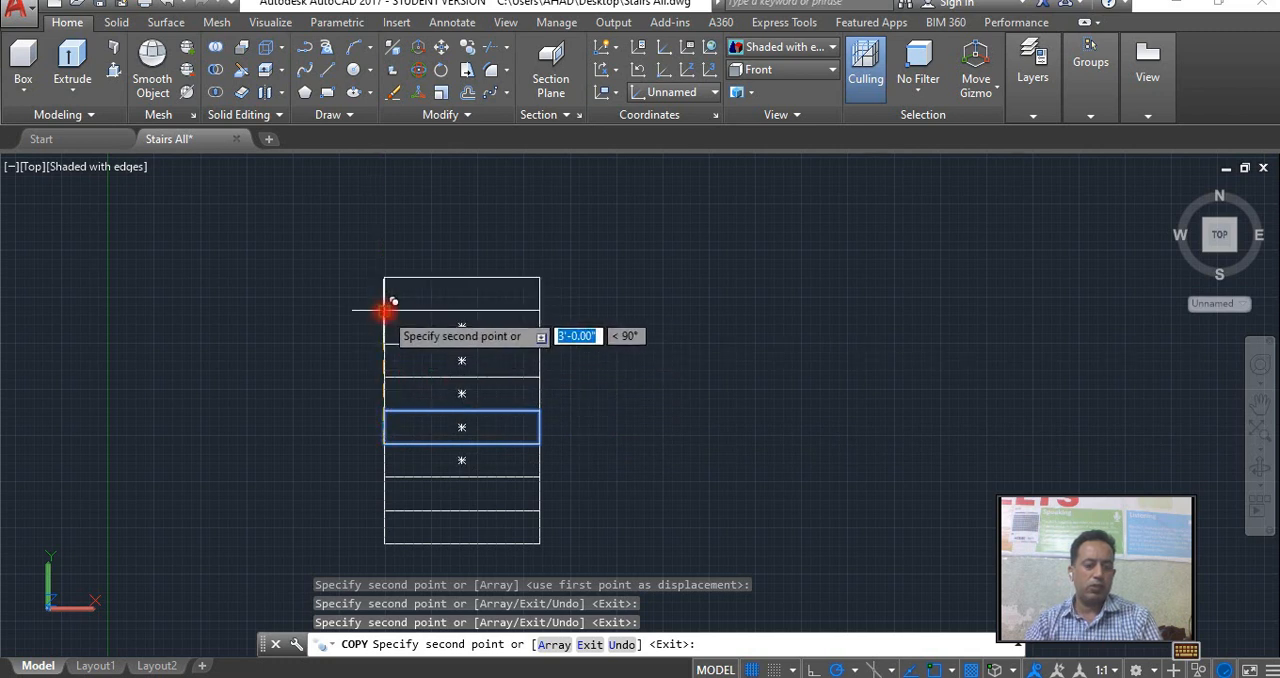
{"action": "key", "text": "Escape"}
Try to draw a landing rectangle from the upper-right corner of the topmost tread by entering 7', and undo it.
{"action": "middle_click_drag", "start_coordinate": [423, 363], "coordinate": [410, 455]}
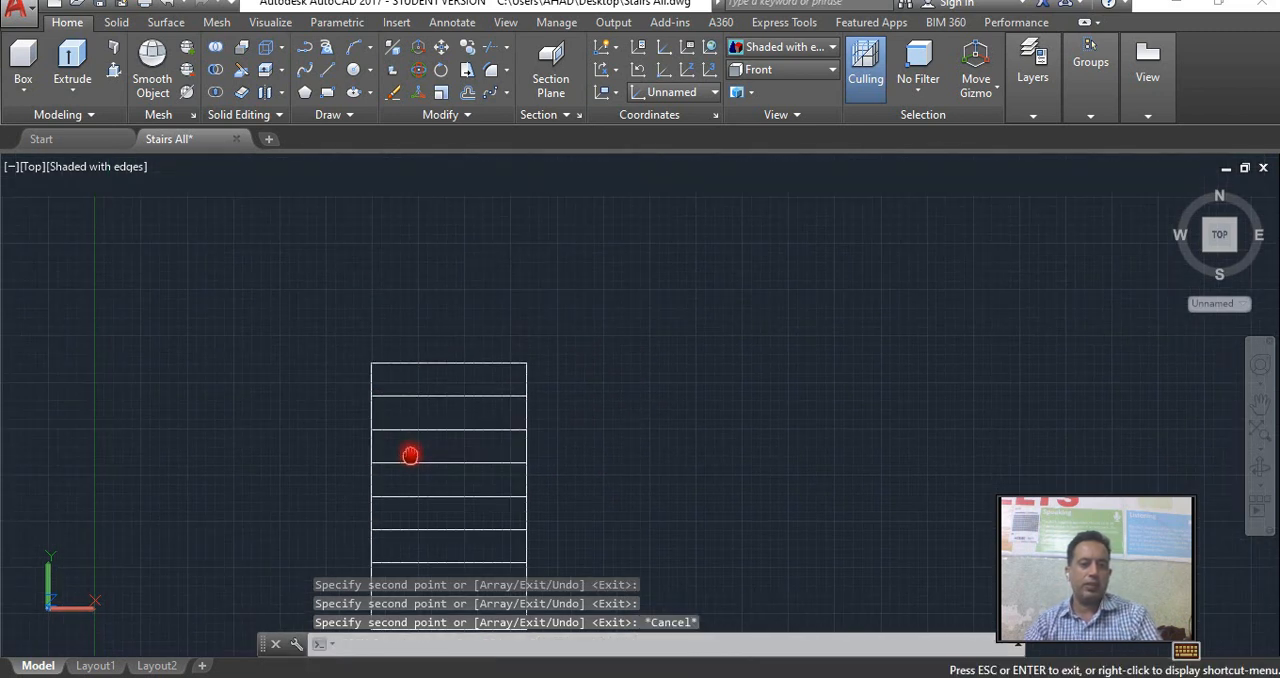
{"action": "type", "text": "rec"}
{"action": "key", "text": "Return"}
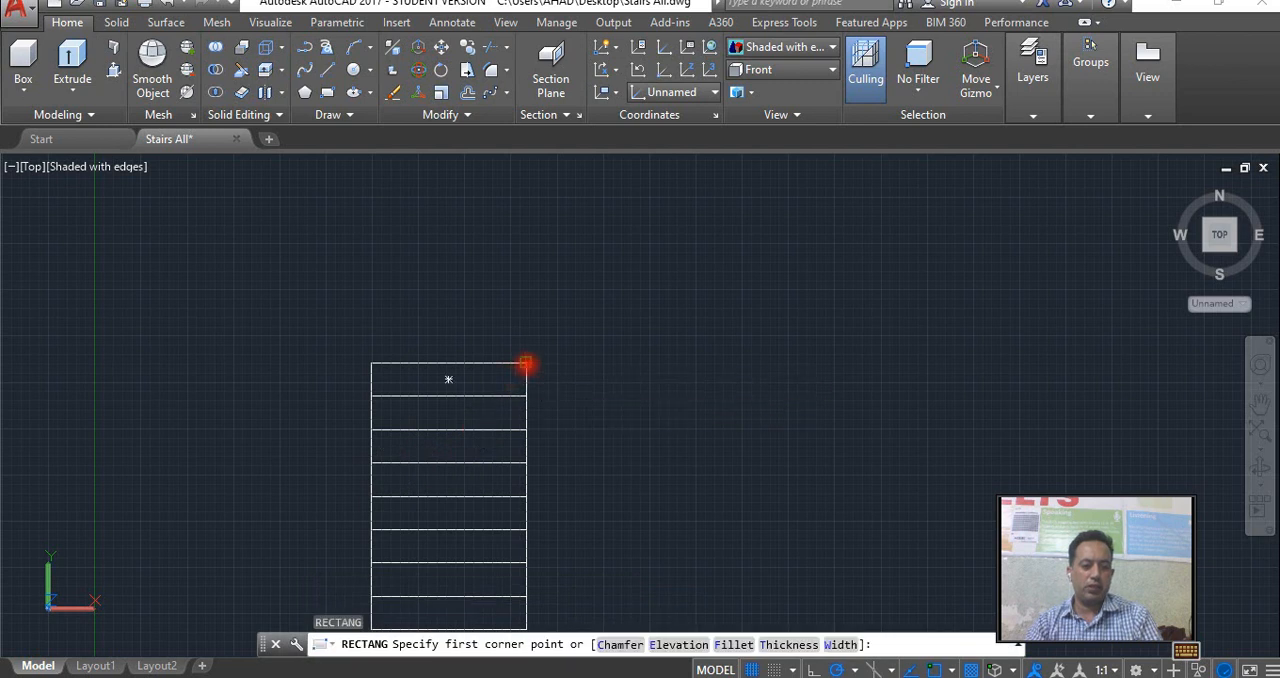
{"action": "left_click", "coordinate": [526, 363]}
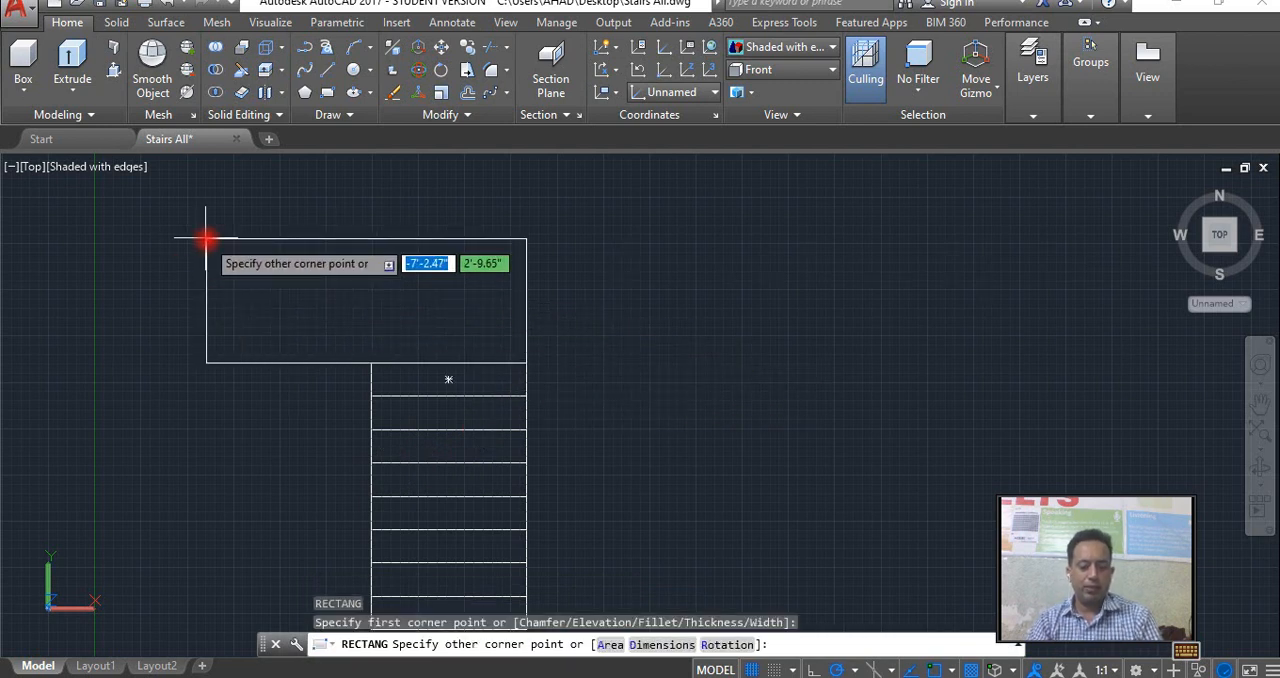
{"action": "type", "text": "7'"}
{"action": "key", "text": "Return"}
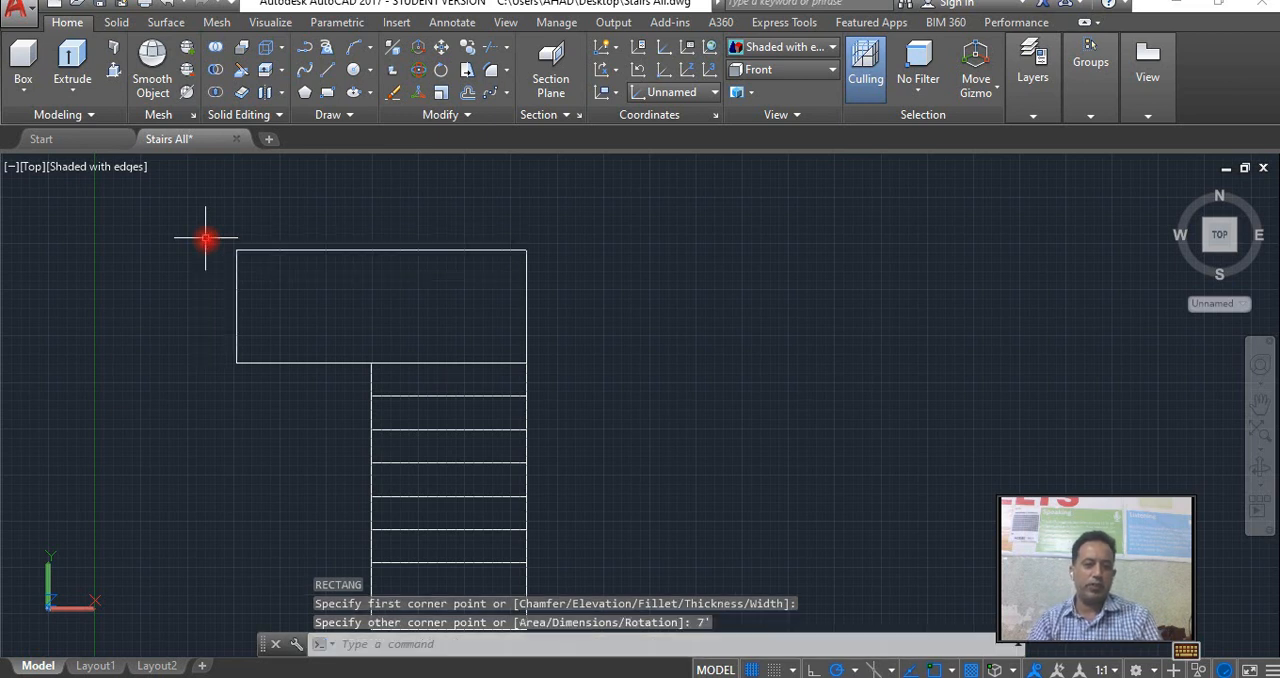
{"action": "key", "text": "ctrl+z"}
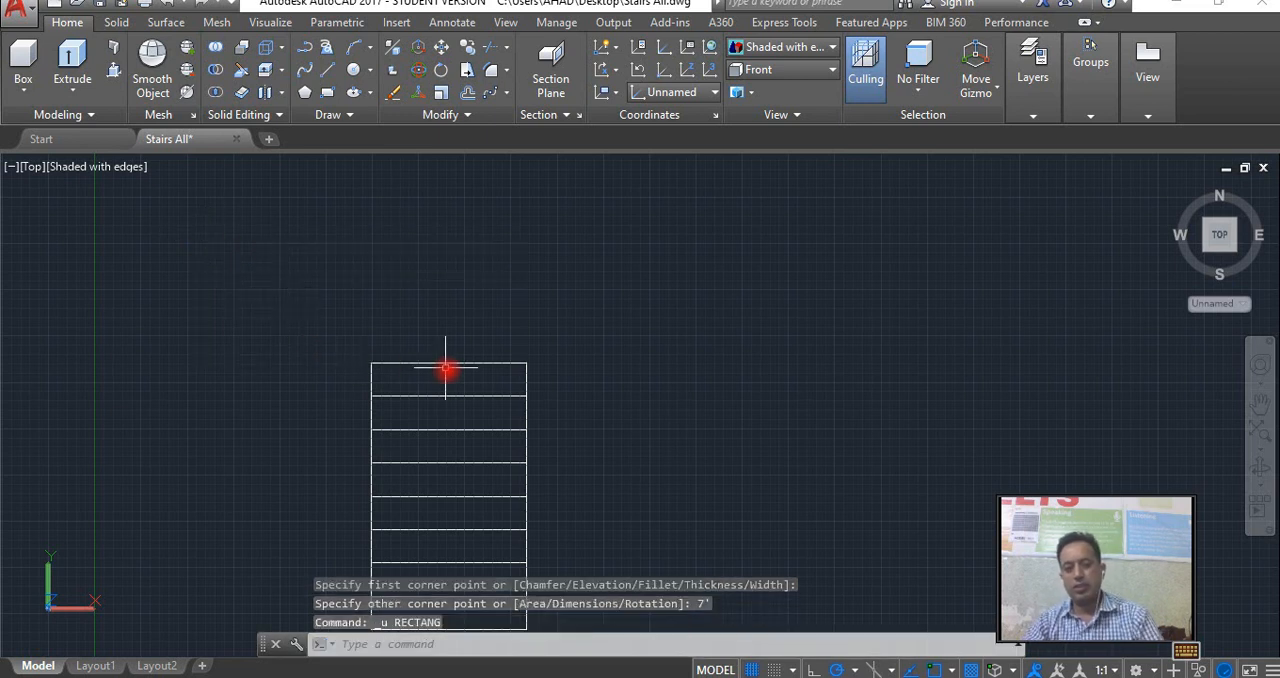
Draw a landing rectangle 7' long and 3.5' wide from the topmost tread's upper-right corner, extending upward and to the left.
{"action": "key", "text": "Return"}
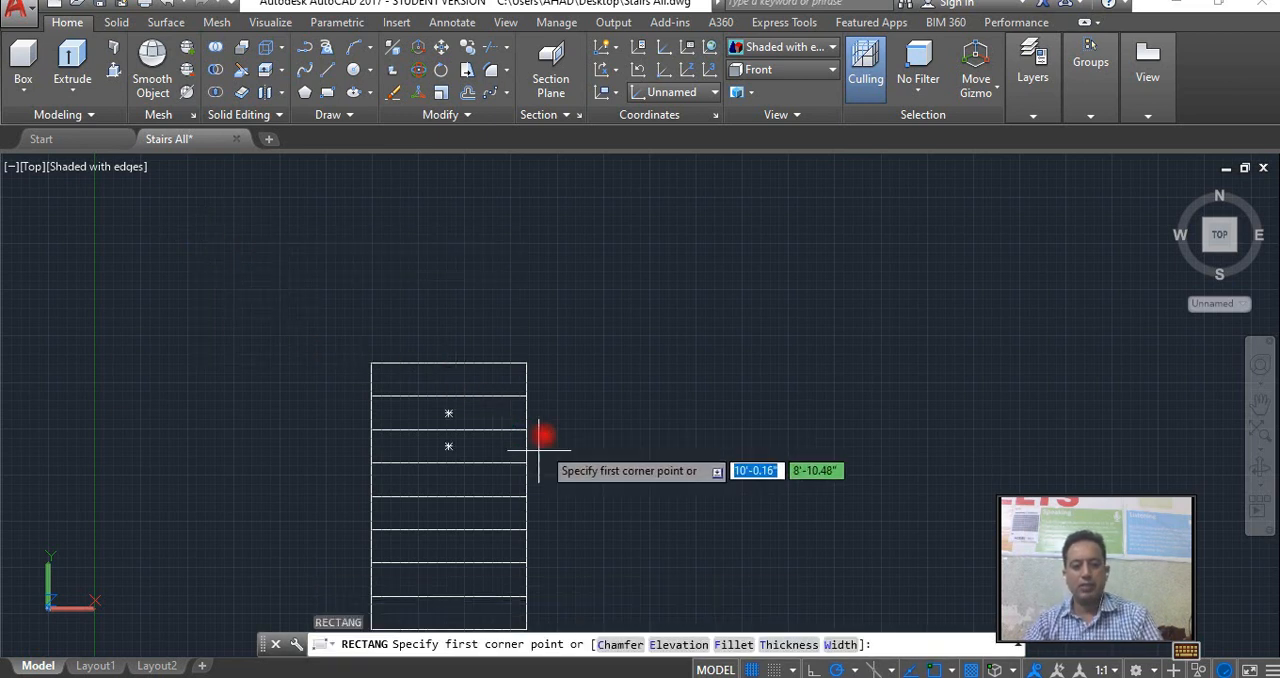
{"action": "left_click", "coordinate": [526, 363]}
{"action": "type", "text": "d"}
{"action": "key", "text": "Return"}
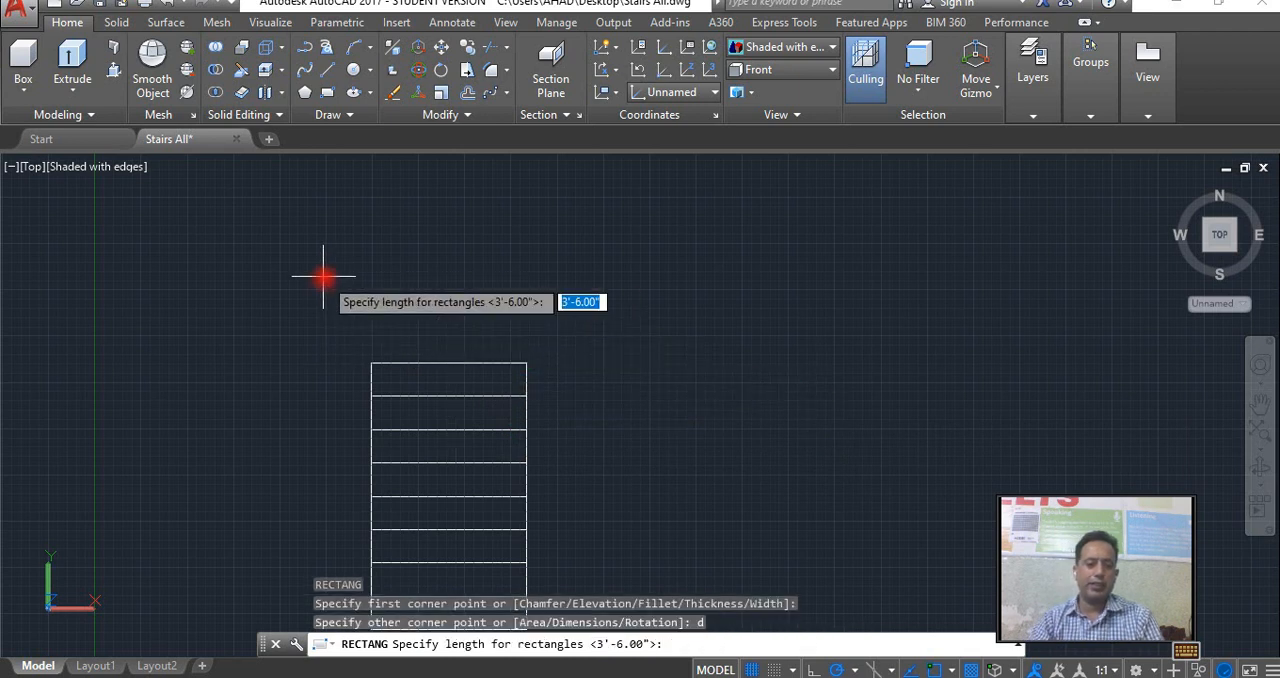
{"action": "type", "text": "7'"}
{"action": "key", "text": "Return"}
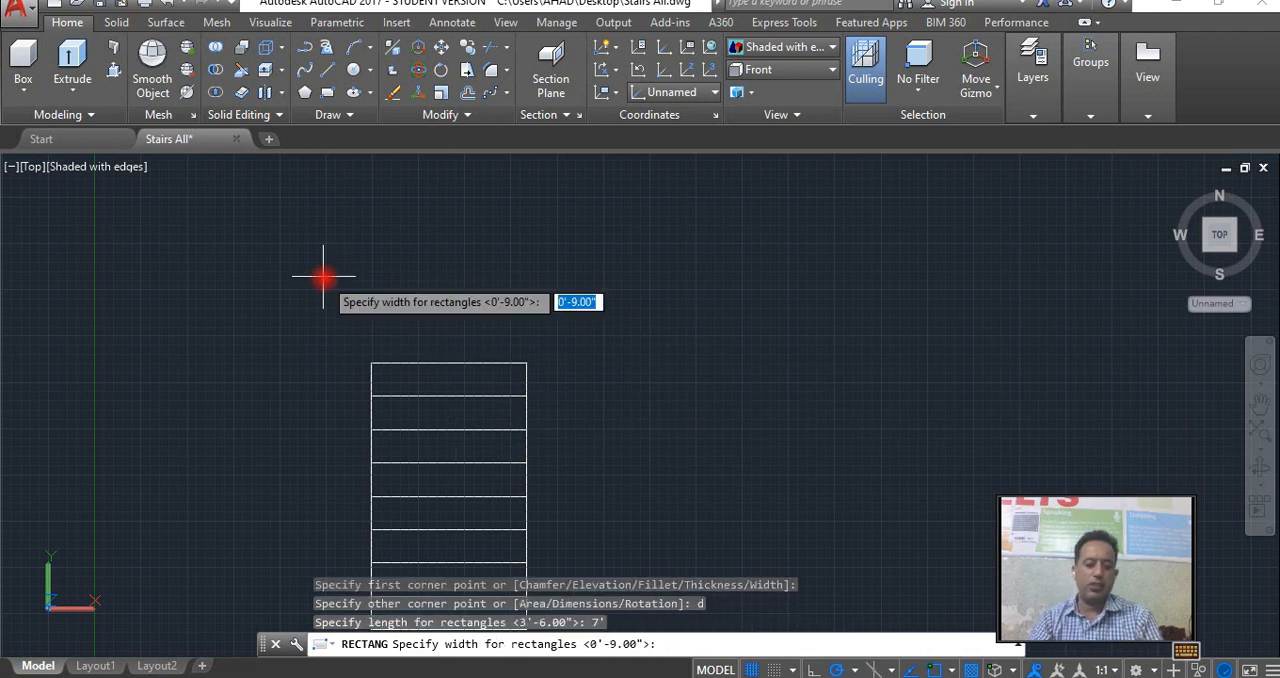
{"action": "type", "text": "3.5'"}
{"action": "key", "text": "Return"}
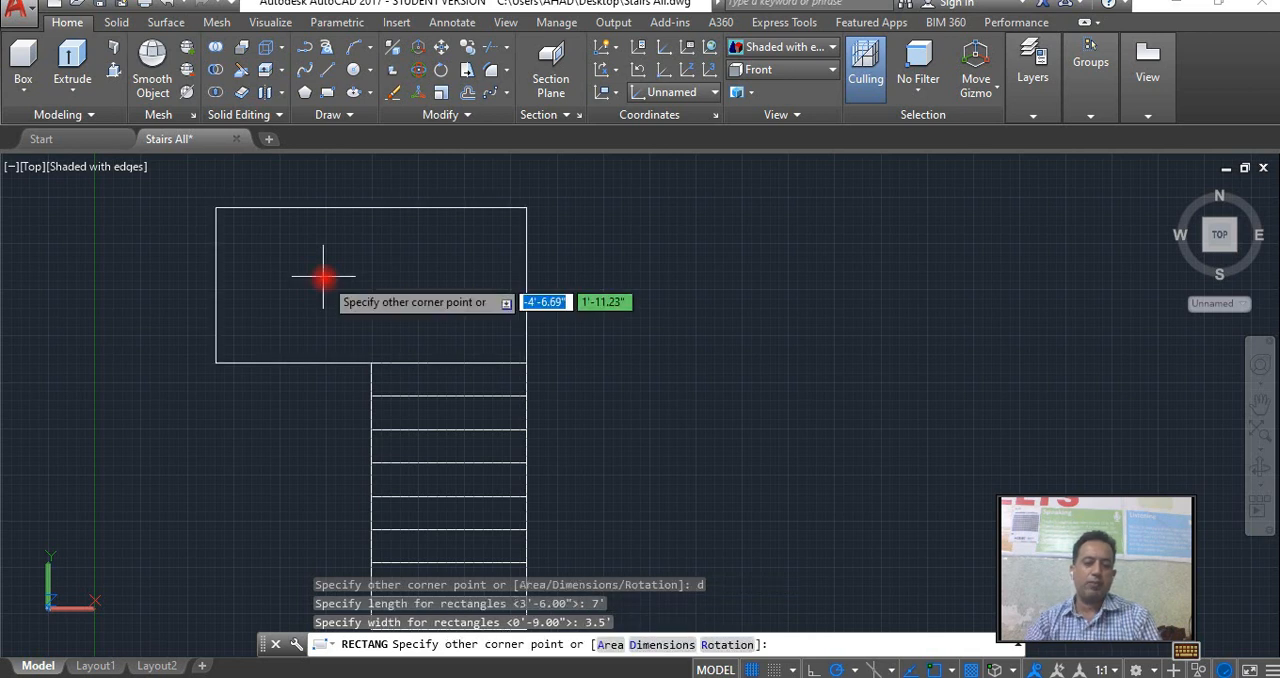
{"action": "left_click", "coordinate": [323, 276]}
Copy the topmost tread from its upper-right corner to its upper-left corner, placing the copy under the landing's left half.
{"action": "scroll", "coordinate": [346, 400], "scroll_direction": "down", "scroll_amount": 2}
{"action": "middle_click_drag", "start_coordinate": [346, 414], "coordinate": [516, 410]}
{"action": "scroll", "coordinate": [516, 410], "scroll_direction": "up", "scroll_amount": 2}
{"action": "type", "text": "RE"}
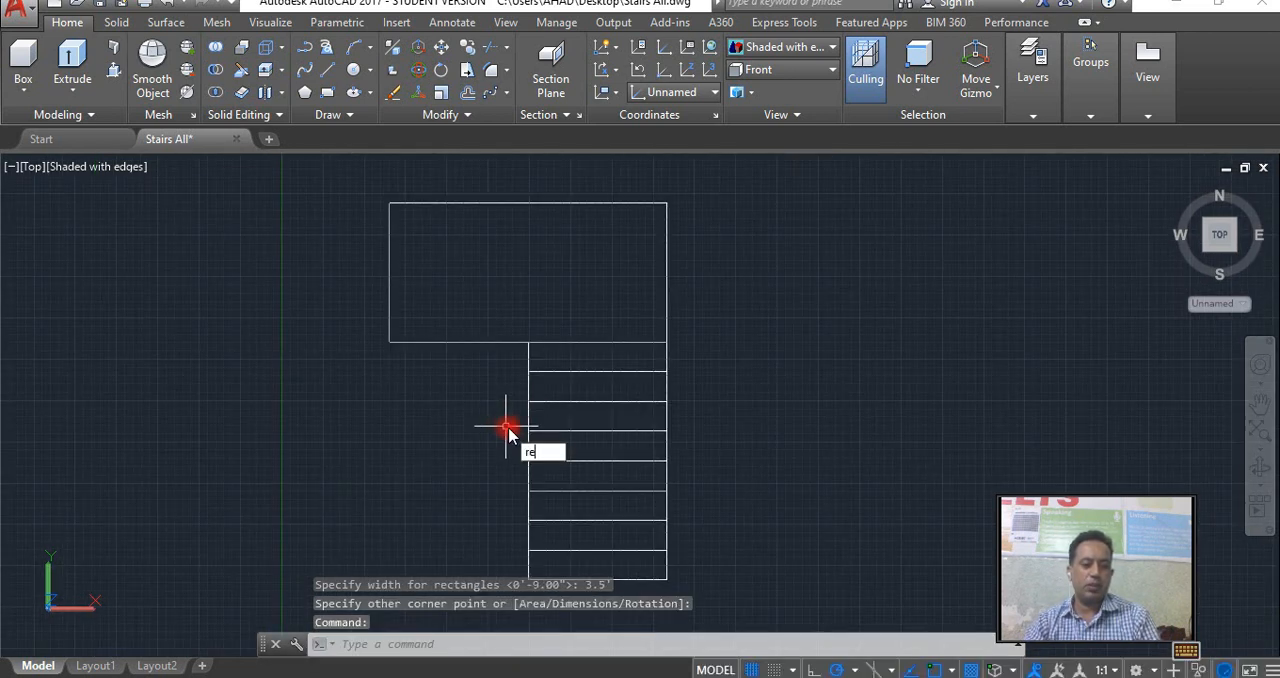
{"action": "key", "text": "Escape"}
{"action": "key", "text": "Escape"}
{"action": "left_click", "coordinate": [668, 366]}
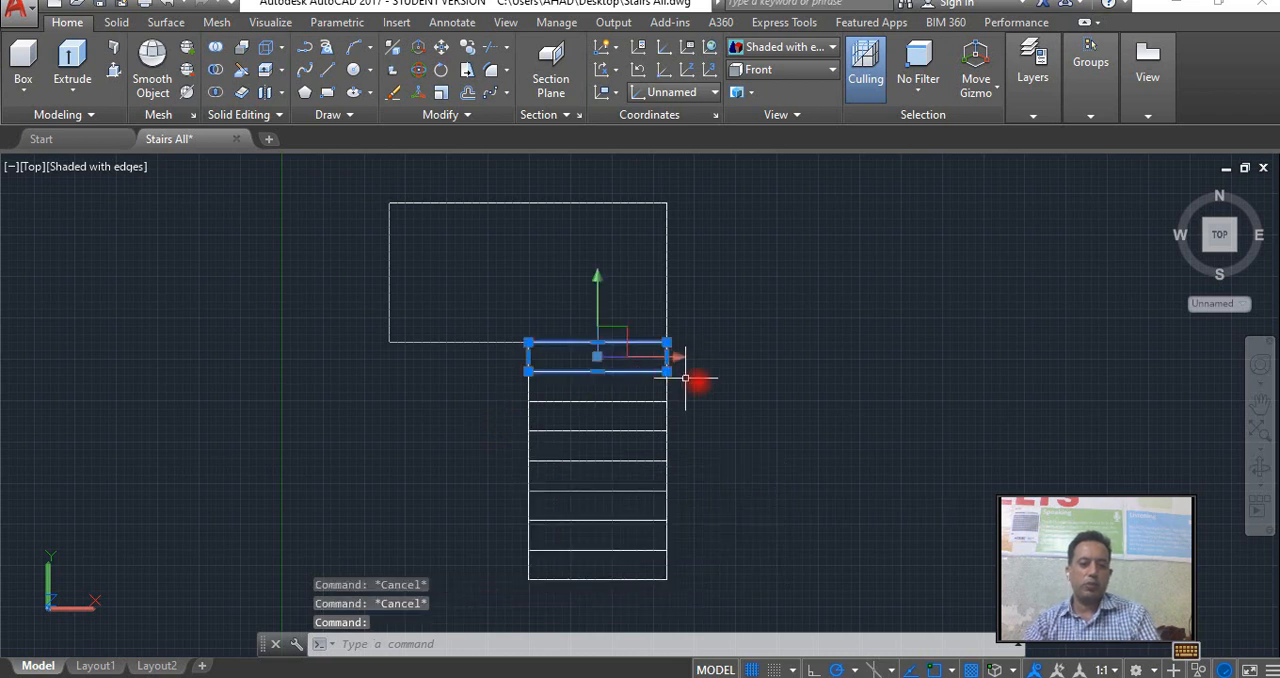
{"action": "type", "text": "CO"}
{"action": "key", "text": "Return"}
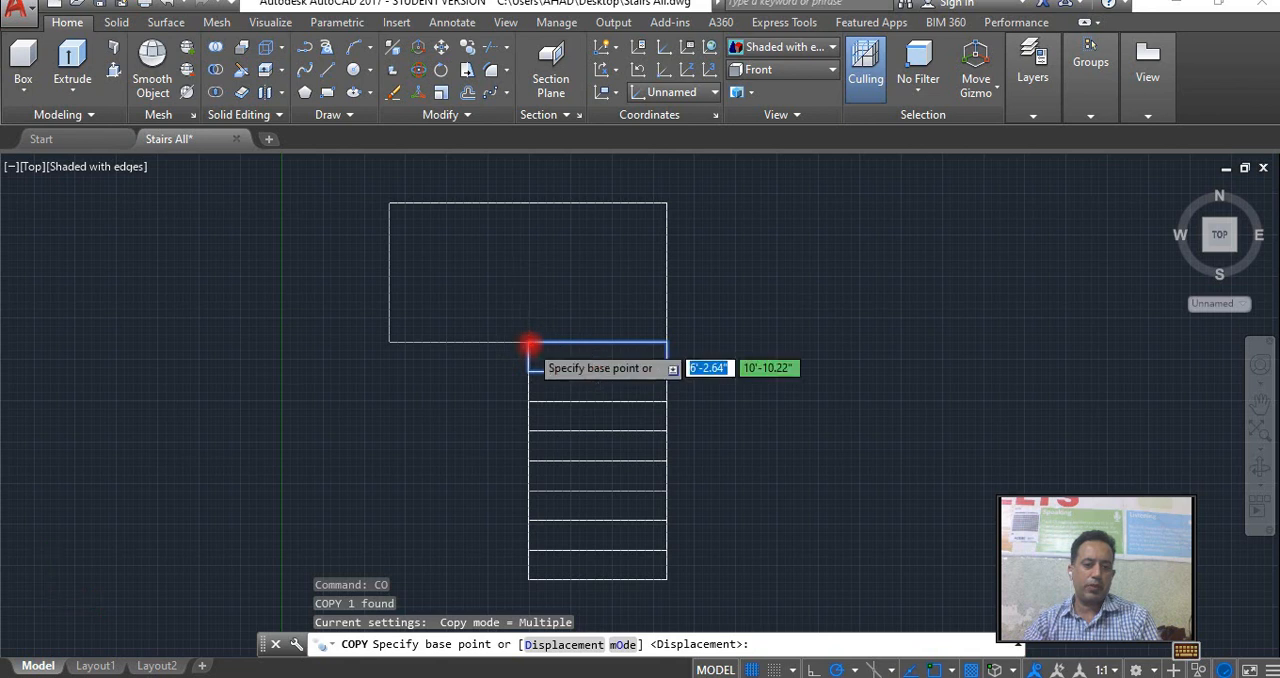
{"action": "scroll", "coordinate": [531, 348], "scroll_direction": "up", "scroll_amount": 2}
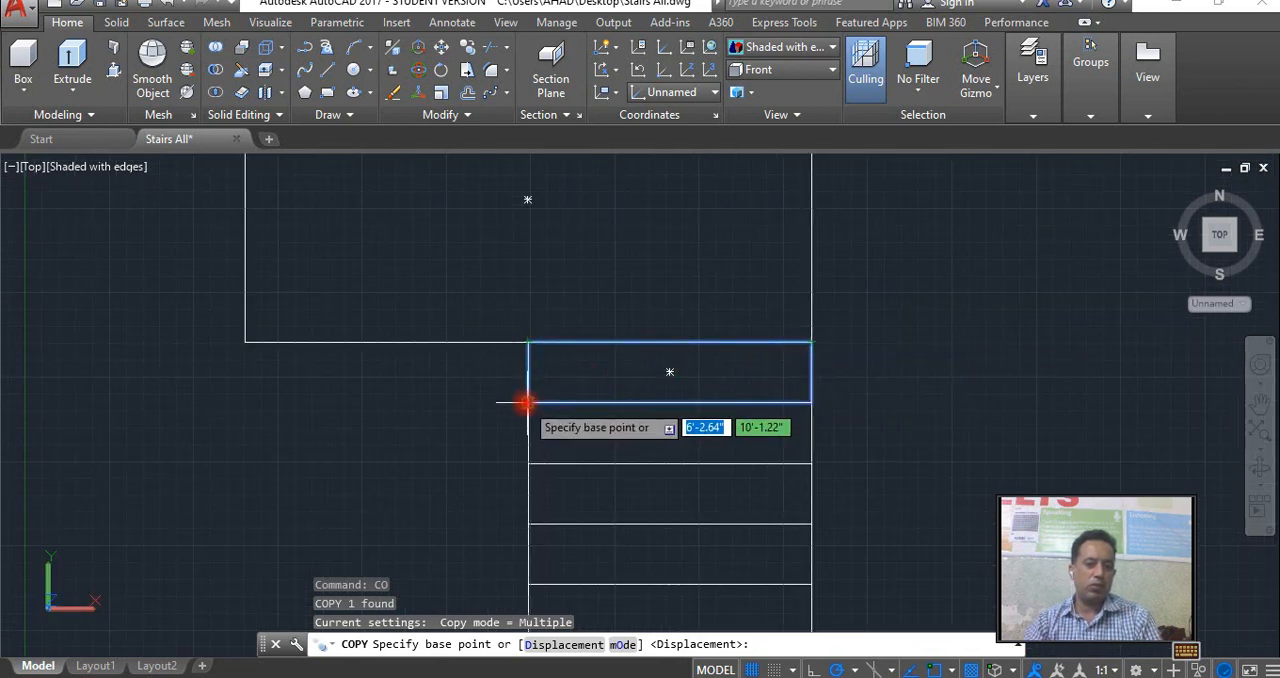
{"action": "left_click", "coordinate": [811, 342]}
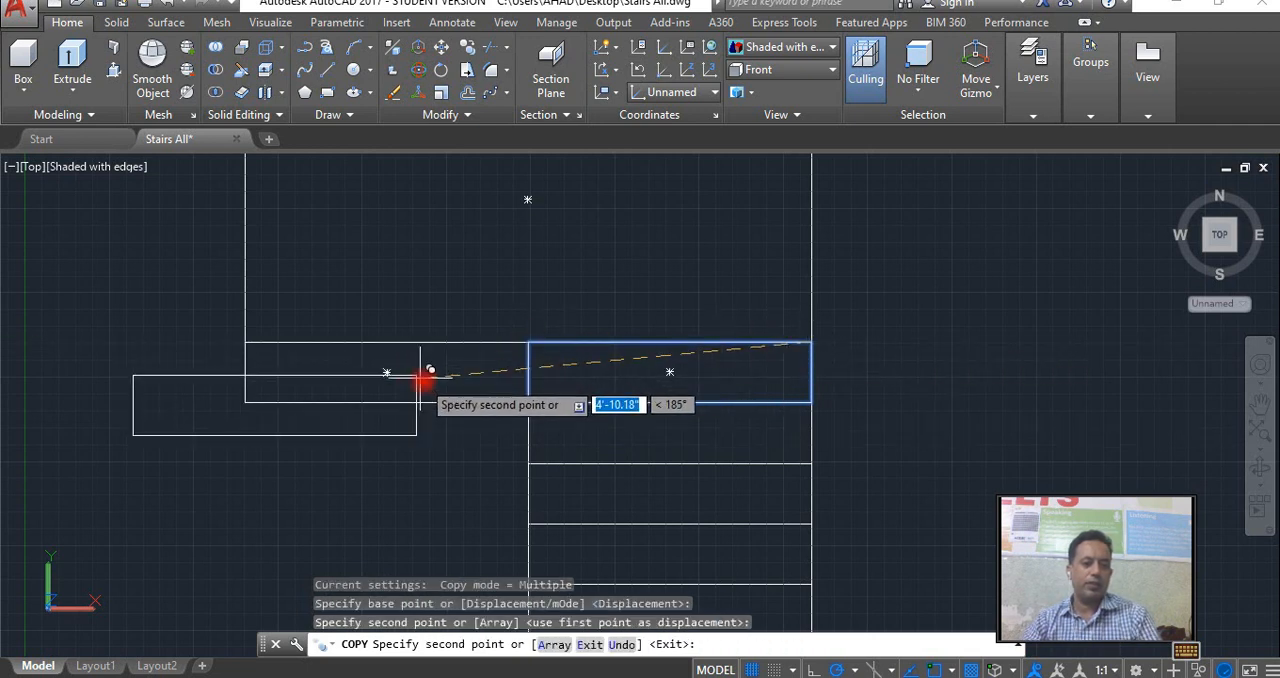
{"action": "key", "text": "Escape"}
Copy the new left tread downward six times from its upper-left corner, stacking the copies edge to edge.
{"action": "left_click", "coordinate": [428, 403]}
{"action": "type", "text": "co"}
{"action": "key", "text": "Return"}
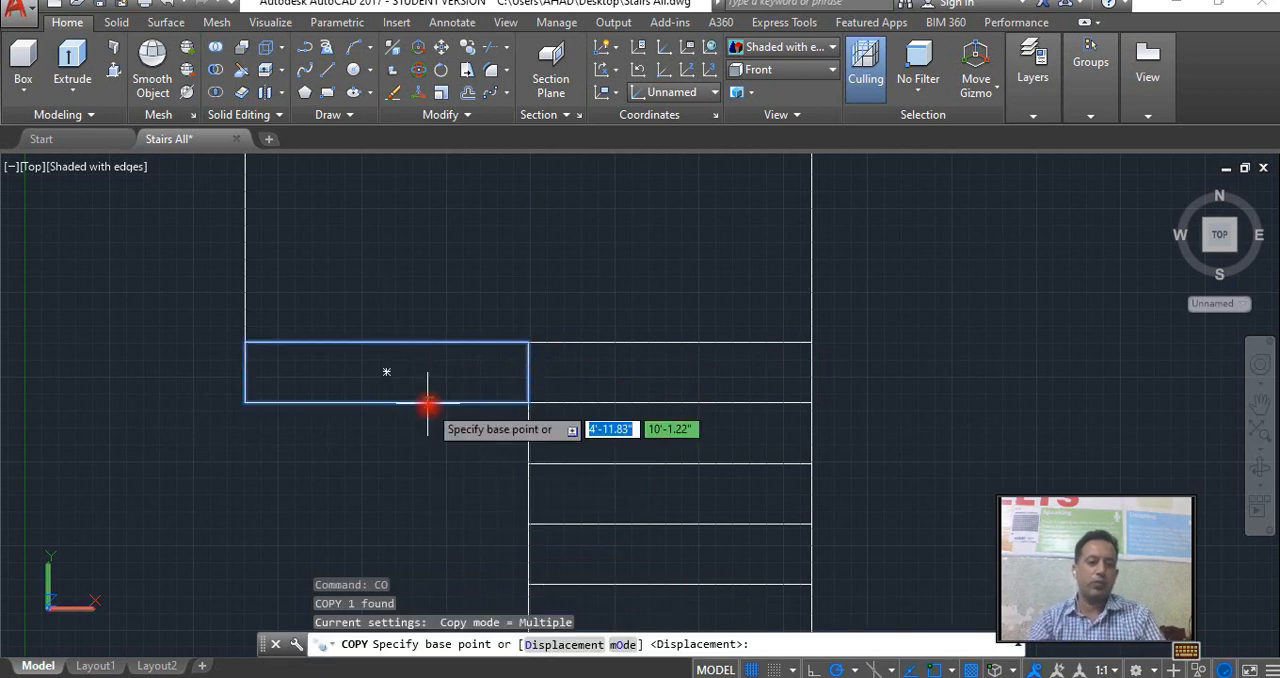
{"action": "left_click", "coordinate": [244, 343]}
{"action": "left_click", "coordinate": [244, 402]}
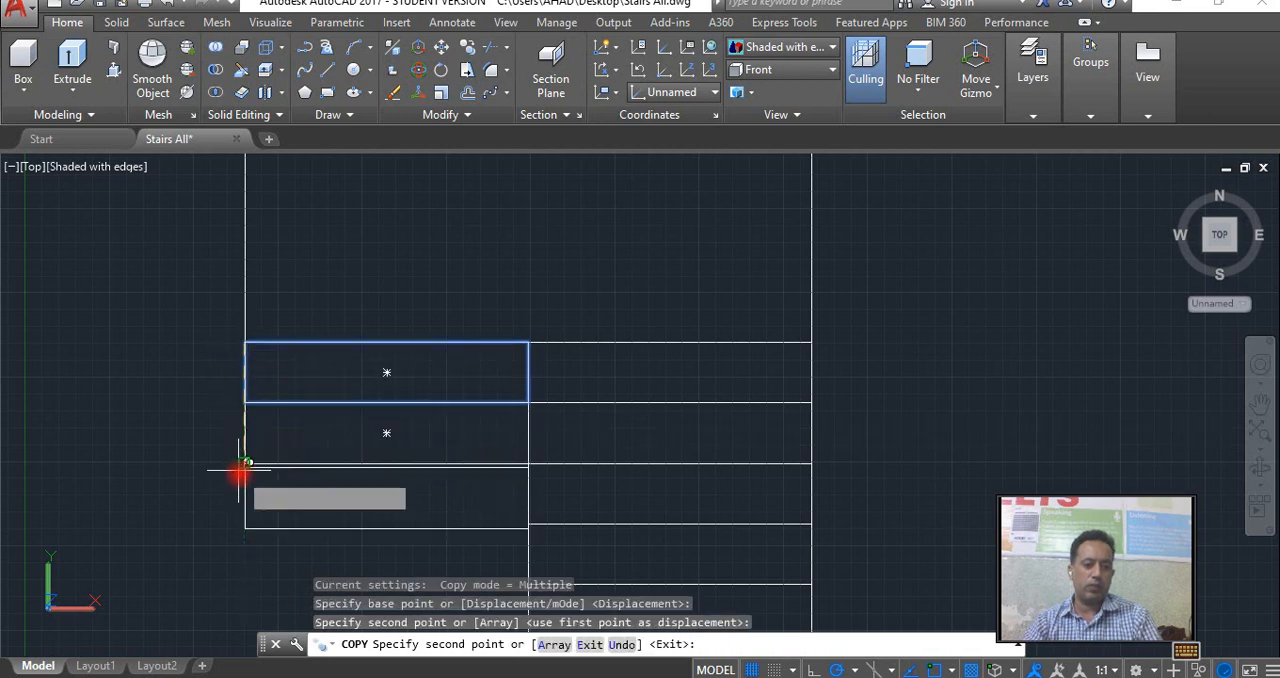
{"action": "left_click", "coordinate": [244, 465]}
{"action": "scroll", "coordinate": [244, 465], "scroll_direction": "down", "scroll_amount": 2}
{"action": "middle_click_drag", "start_coordinate": [243, 466], "coordinate": [252, 346]}
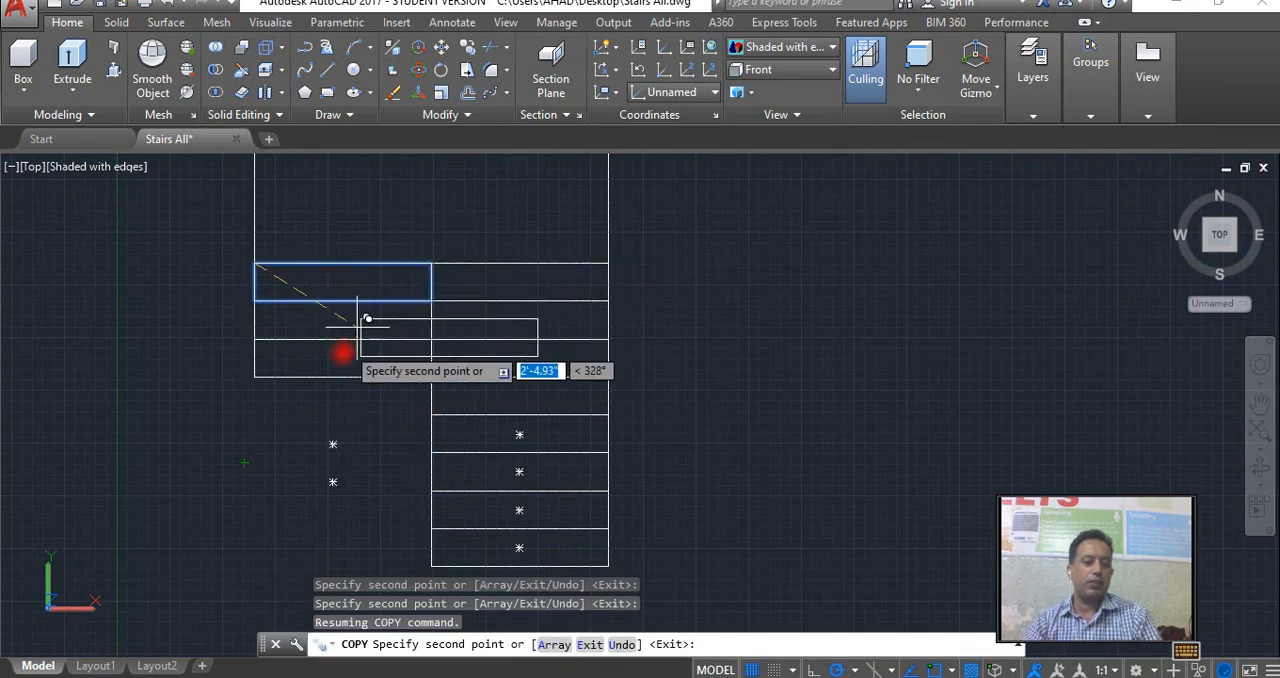
{"action": "left_click", "coordinate": [252, 378]}
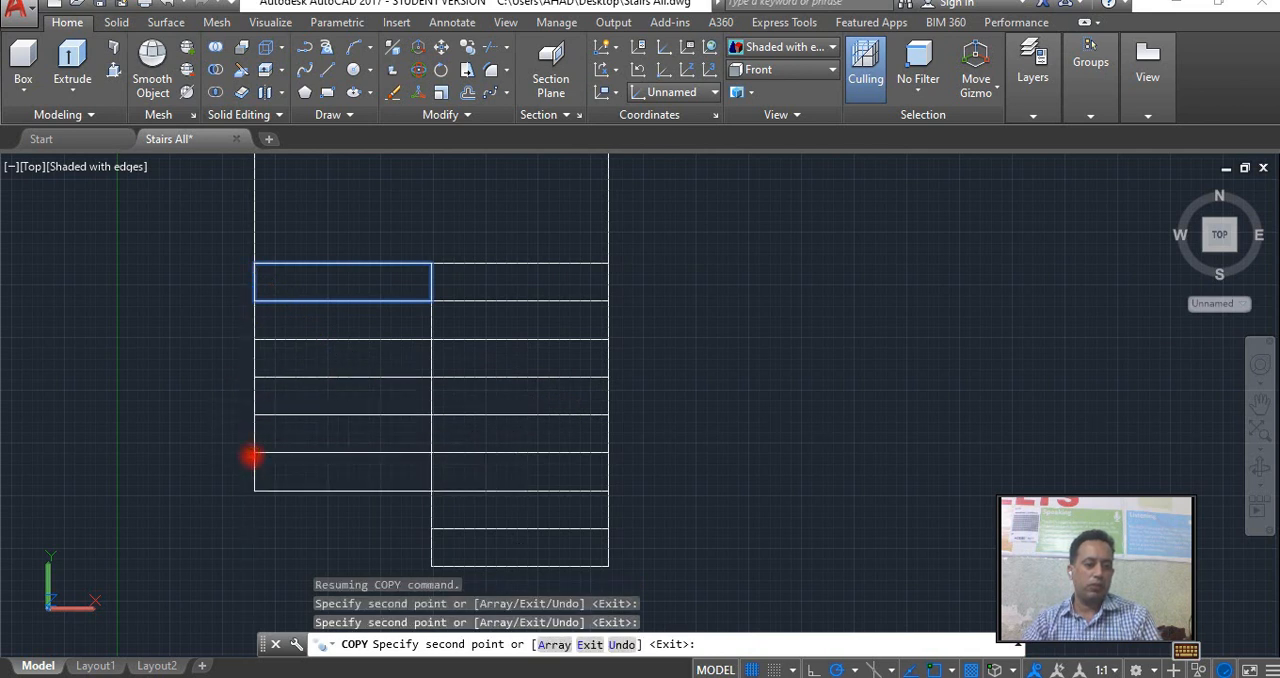
{"action": "left_click", "coordinate": [252, 453]}
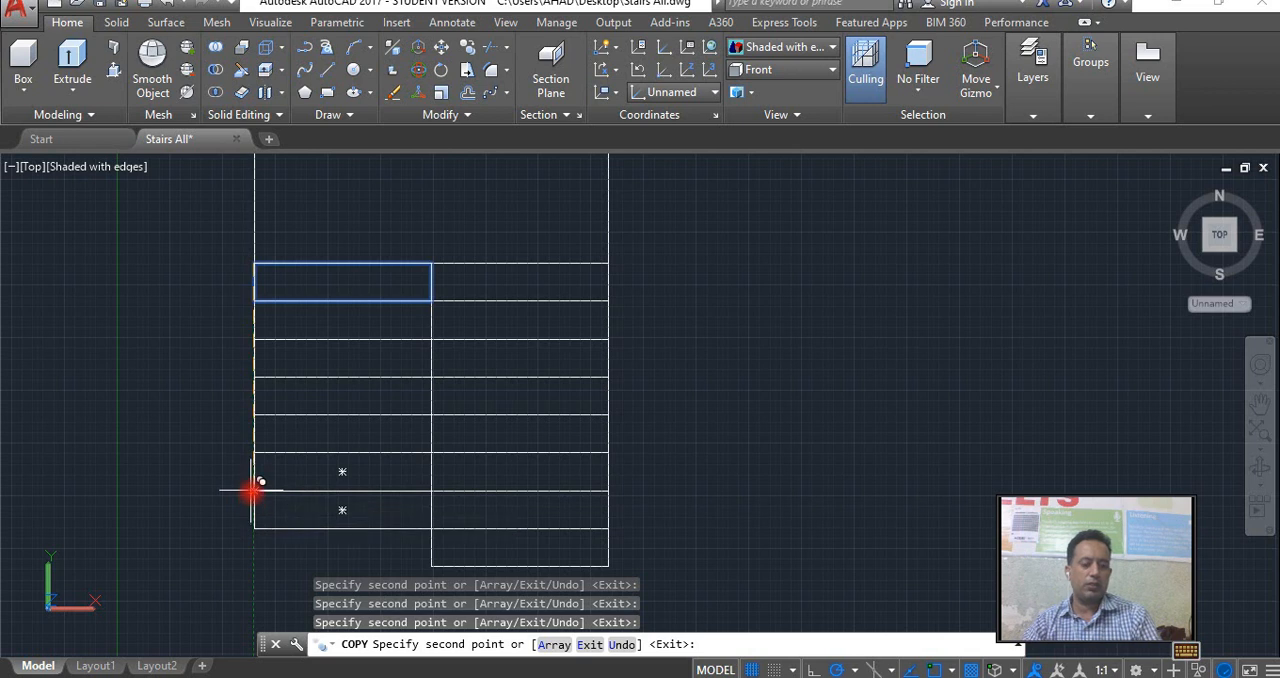
{"action": "scroll", "coordinate": [251, 489], "scroll_direction": "down", "scroll_amount": 3}
{"action": "scroll", "coordinate": [252, 488], "scroll_direction": "up", "scroll_amount": 2}
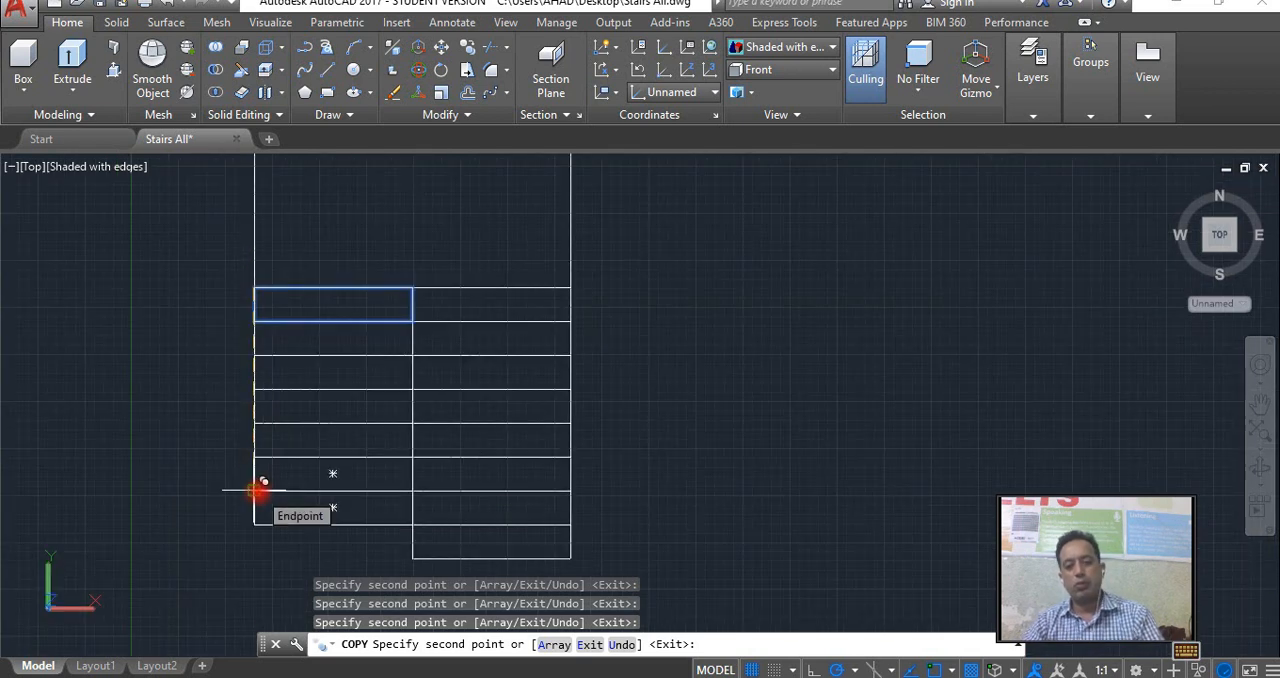
{"action": "key", "text": "Escape"}
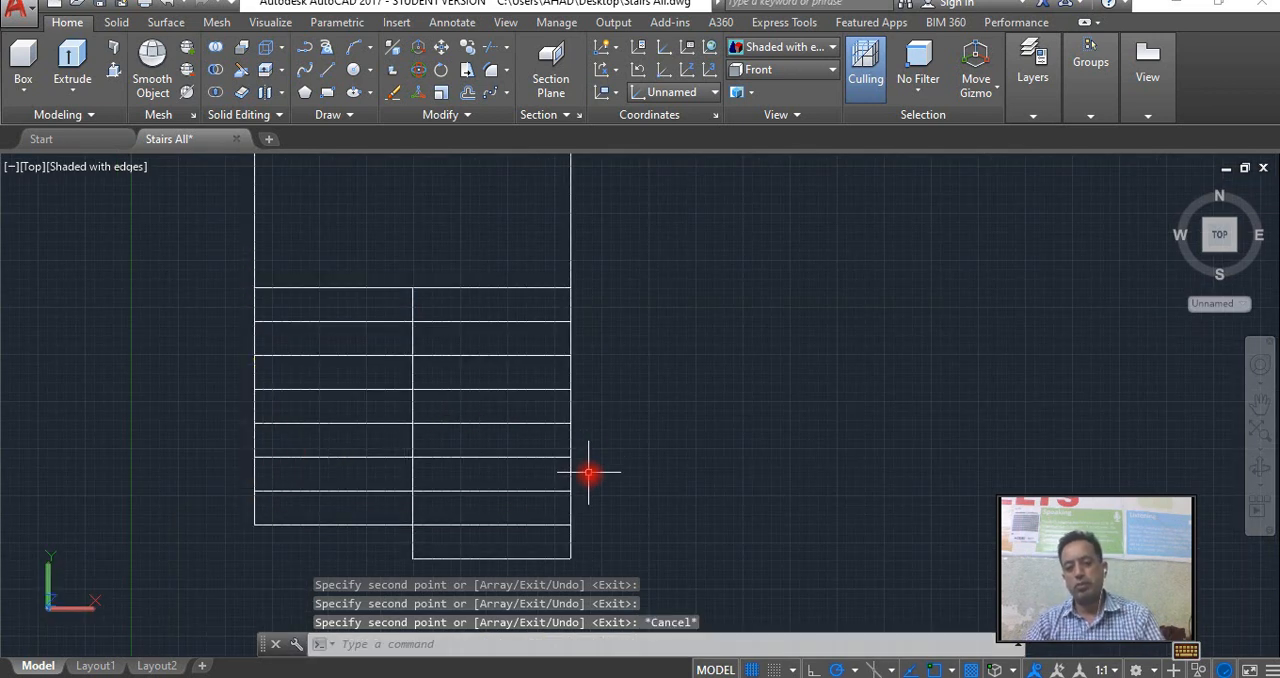
Work out the flight length in Calculator as 9 × 9 divided by 12, and return to the drawing.
{"action": "scroll", "coordinate": [570, 463], "scroll_direction": "down", "scroll_amount": 2}
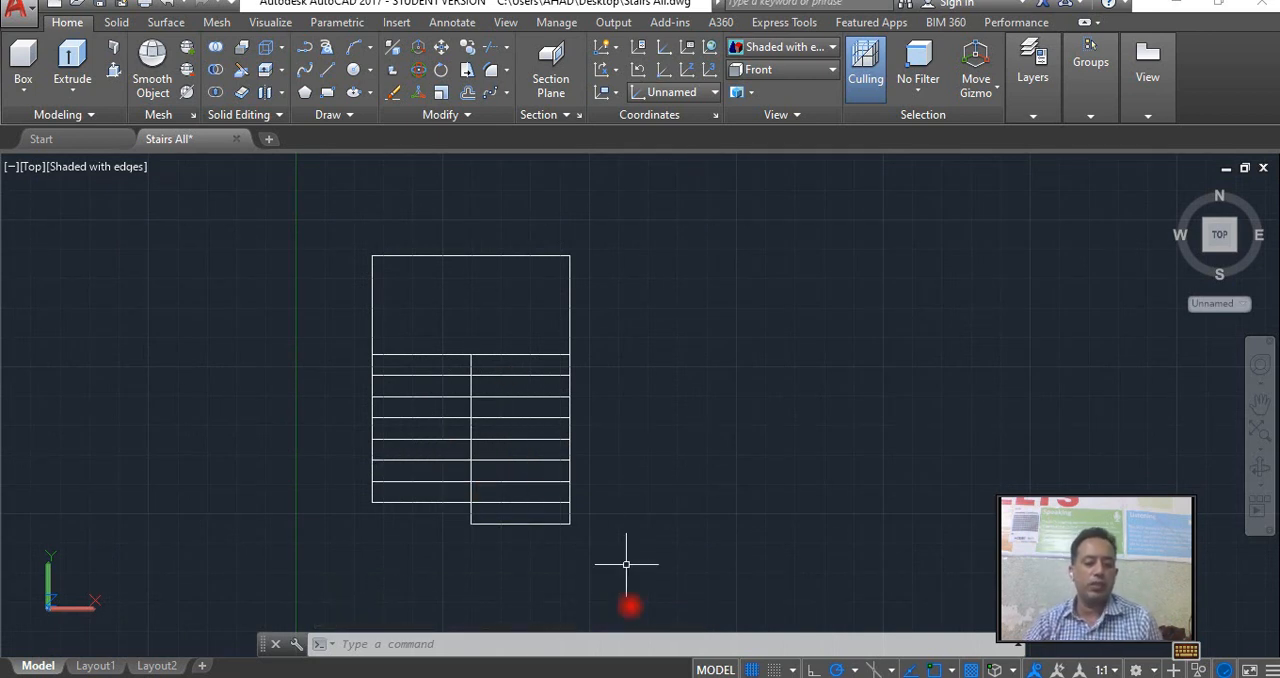
{"action": "left_click", "coordinate": [506, 640]}
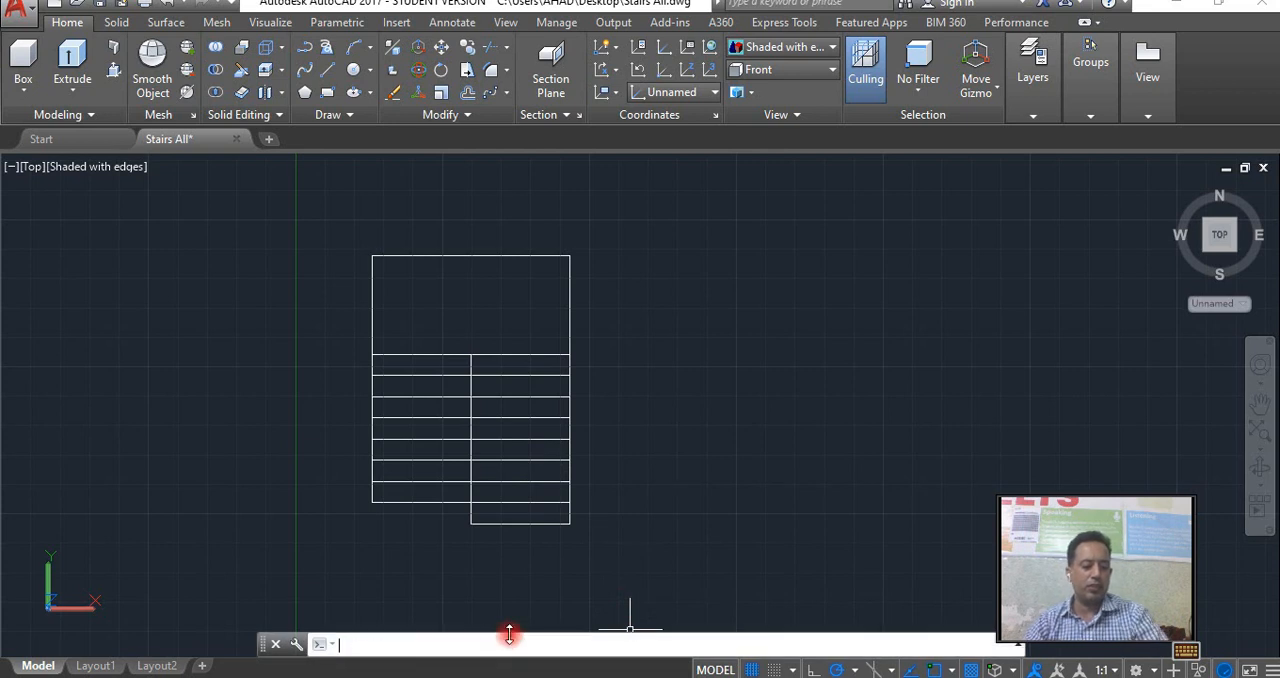
{"action": "key", "text": "super+r"}
{"action": "key", "text": "Return"}
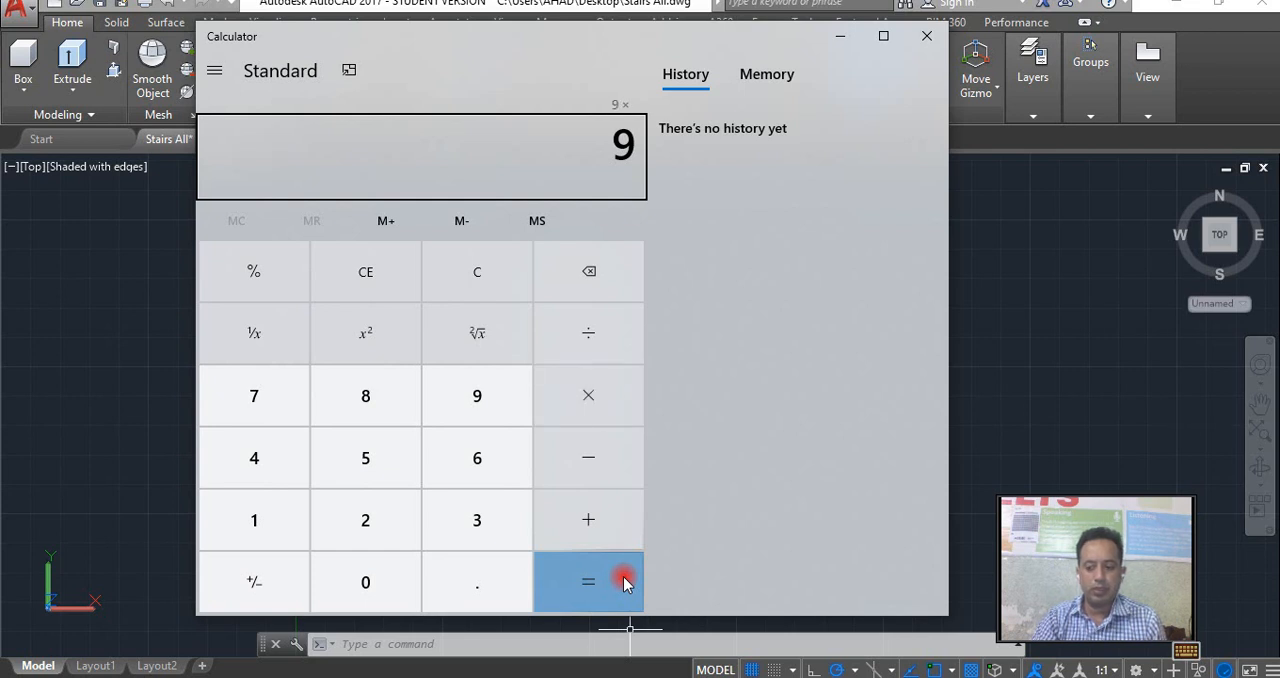
{"action": "key", "text": "9"}
{"action": "left_click", "coordinate": [623, 576]}
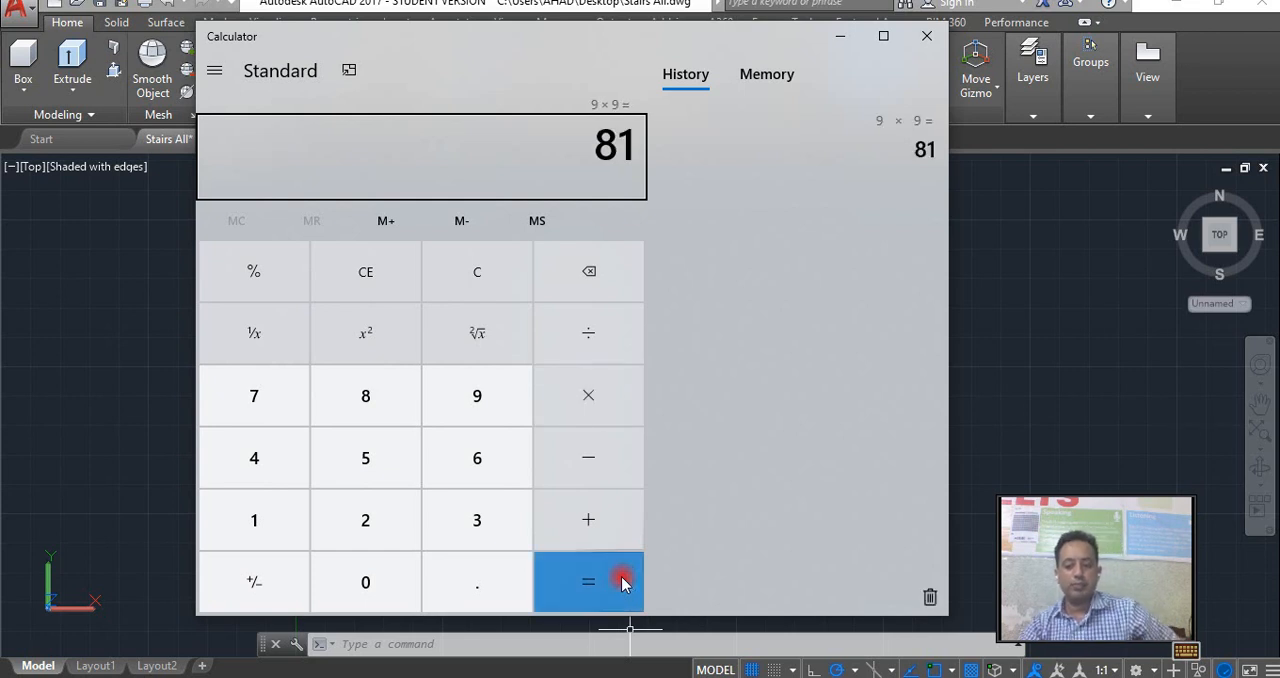
{"action": "type", "text": "12"}
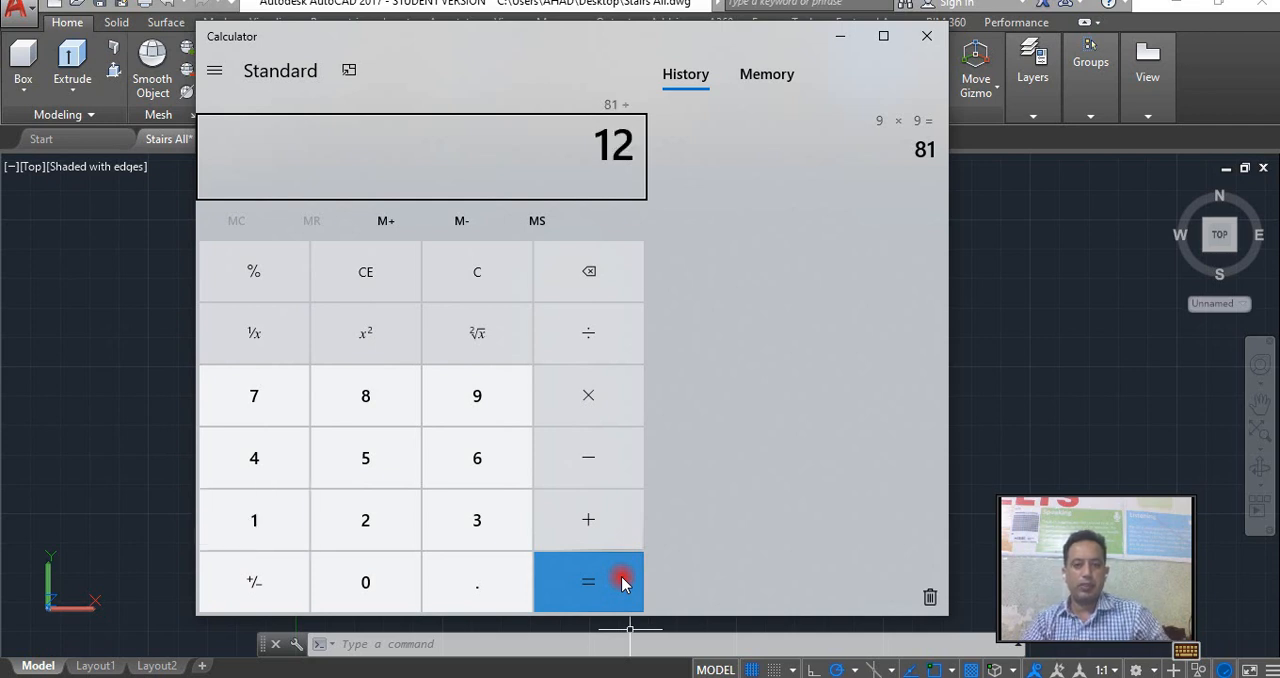
{"action": "left_click", "coordinate": [621, 582]}
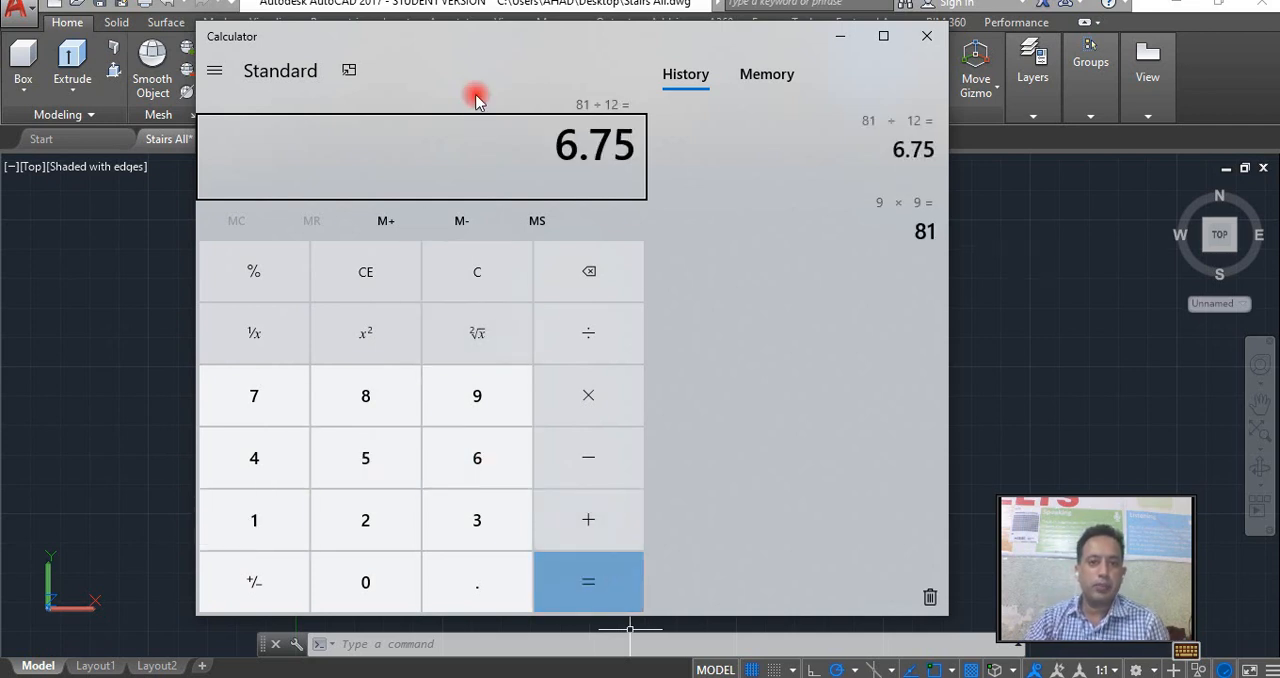
{"action": "left_click", "coordinate": [501, 75]}
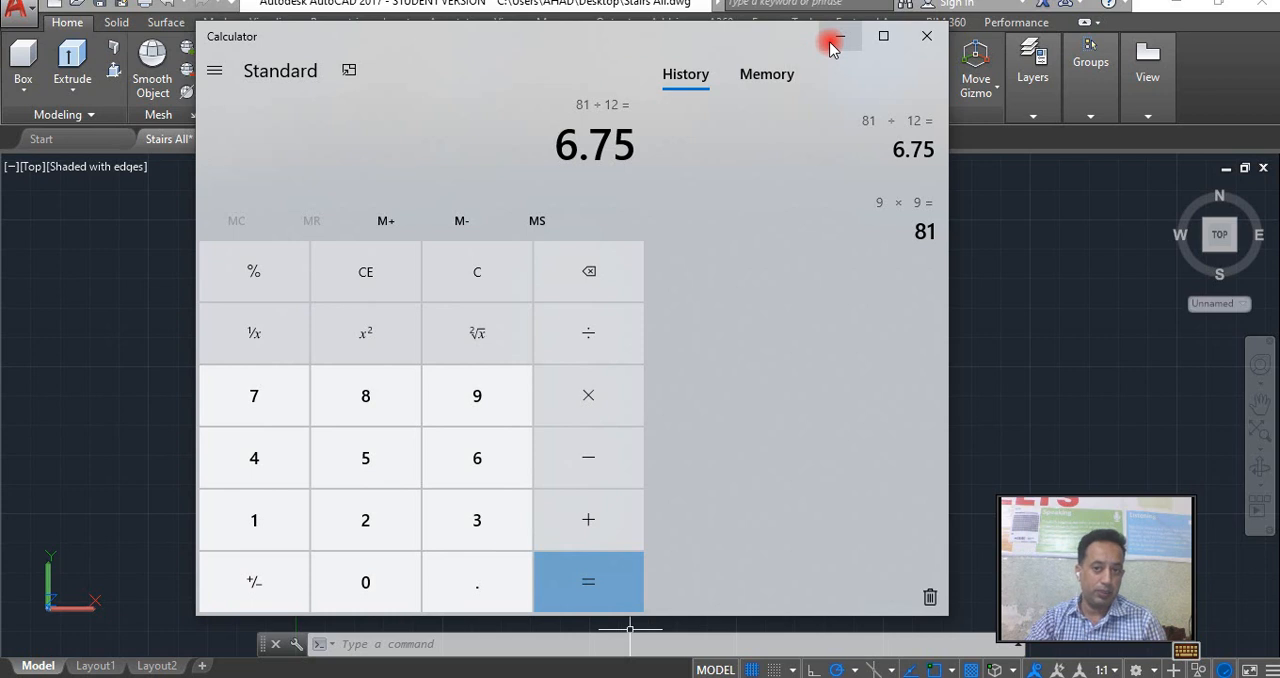
{"action": "left_click", "coordinate": [838, 38]}
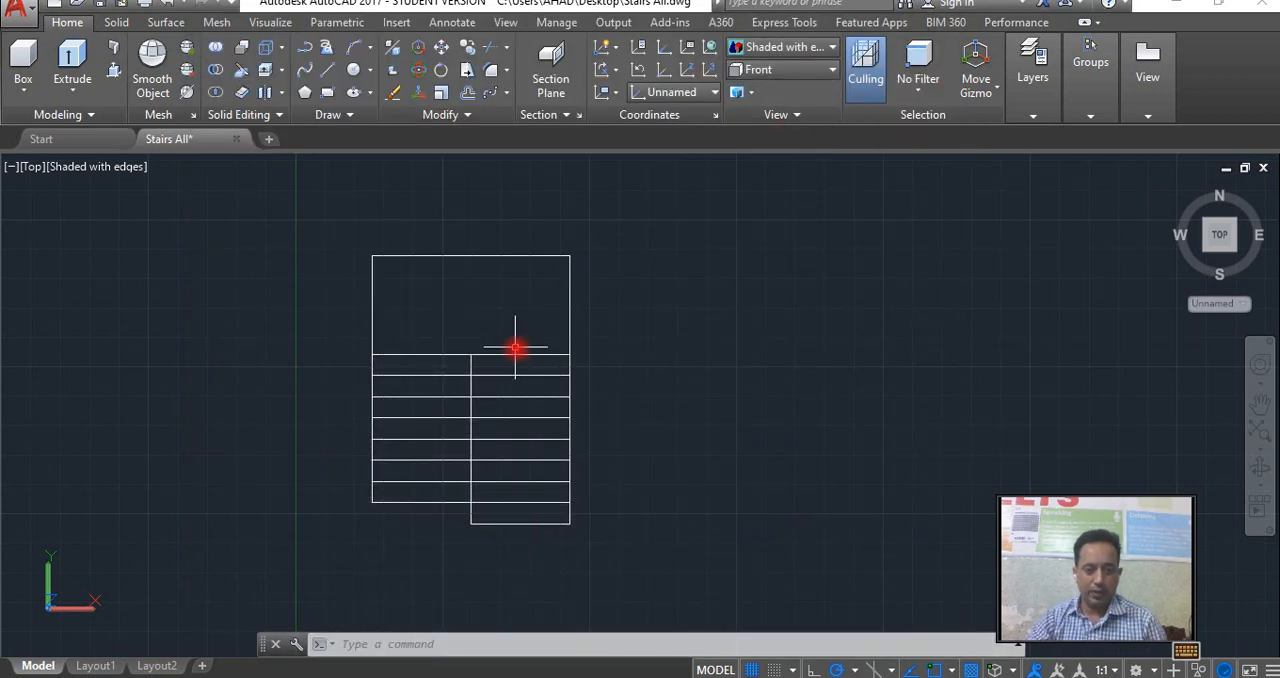
{"action": "right_click", "coordinate": [516, 356]}
{"action": "key", "text": "Escape"}
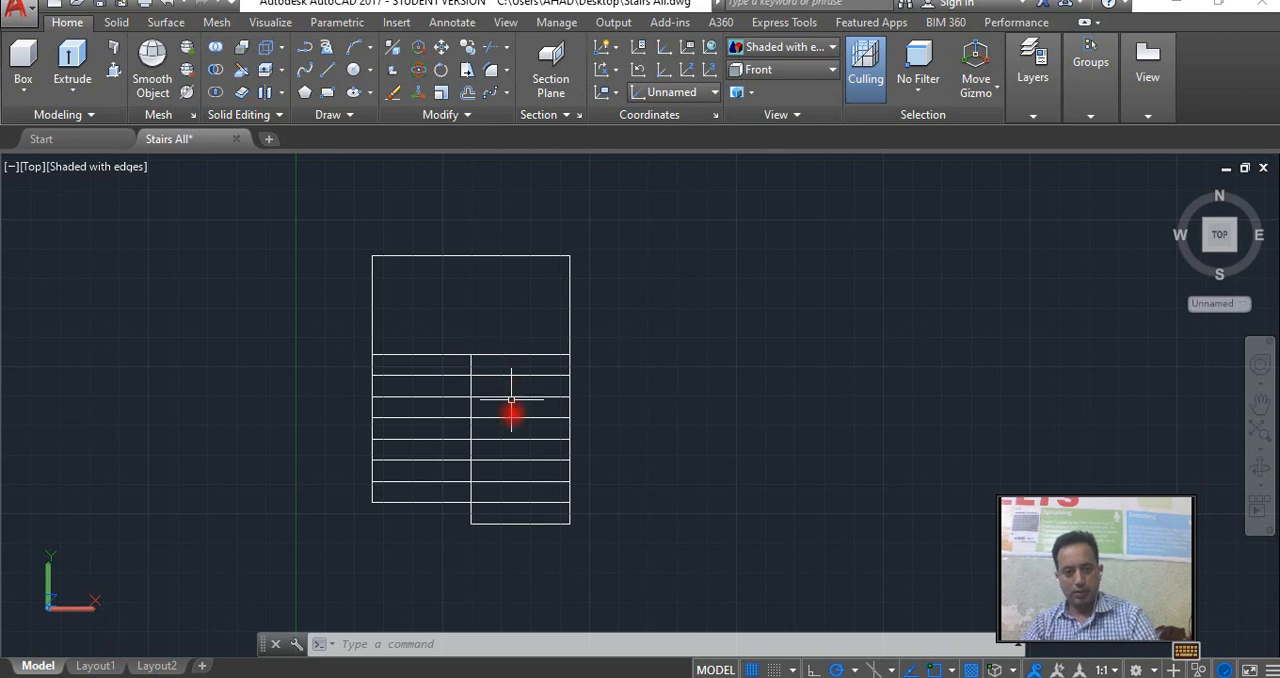
{"action": "left_click", "coordinate": [577, 545]}
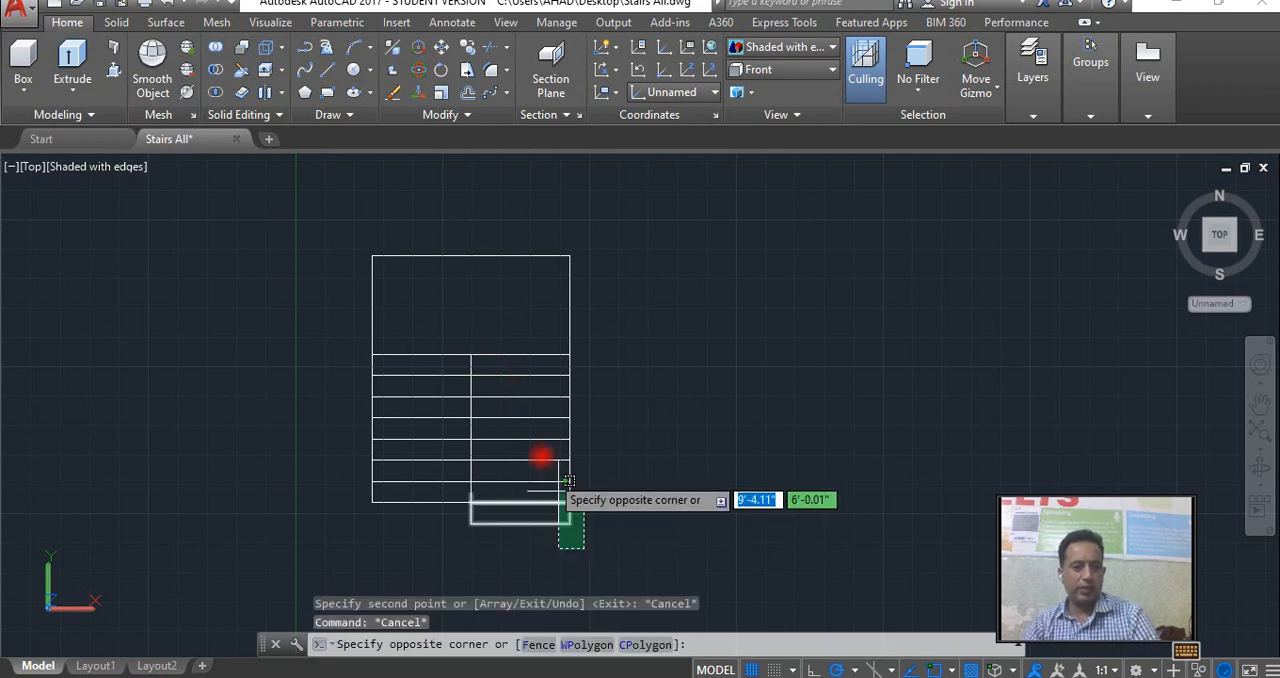
{"action": "left_click", "coordinate": [520, 378]}
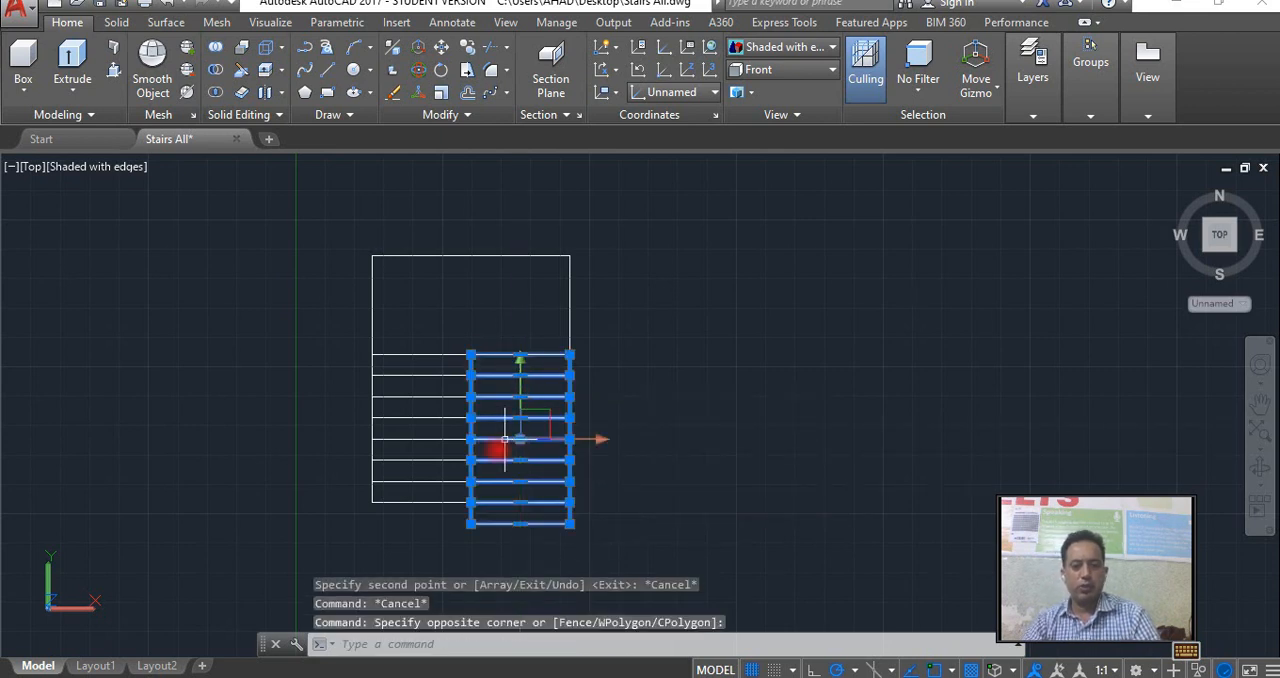
{"action": "key", "text": "Escape"}
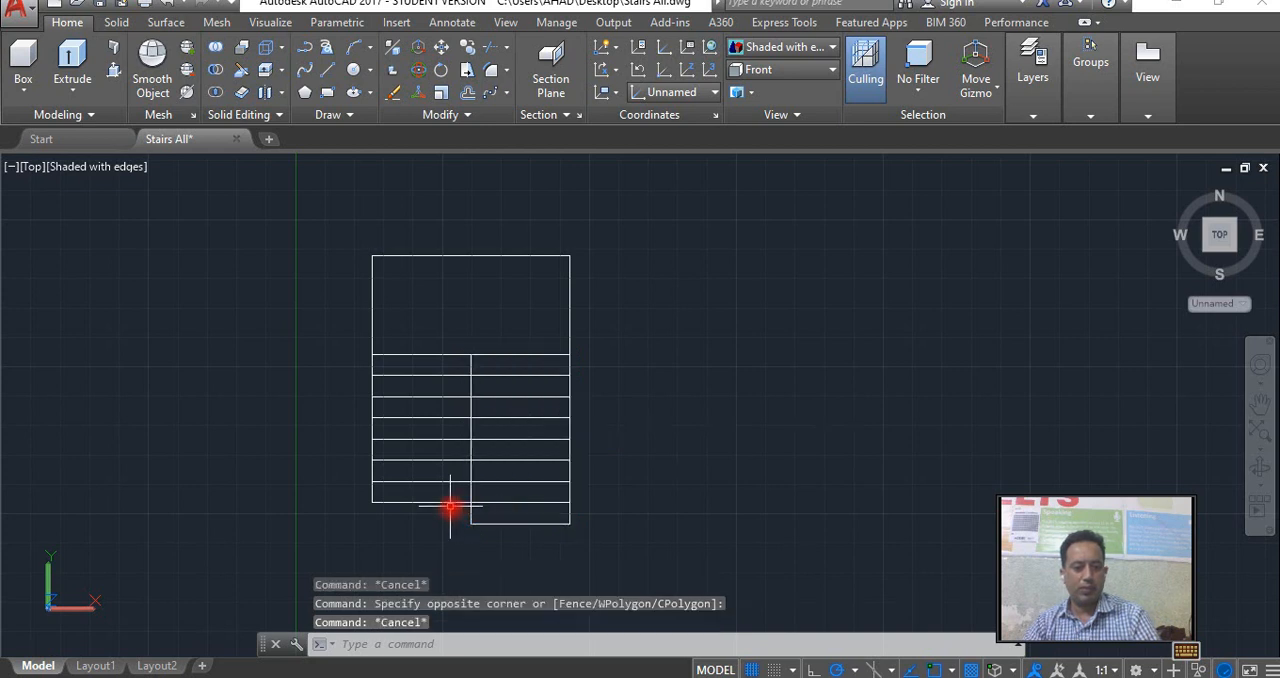
Move the lowest tread of the left flight by its upper-left corner to the lower-left corner of the right flight.
{"action": "left_click", "coordinate": [457, 514]}
{"action": "left_click", "coordinate": [430, 507]}
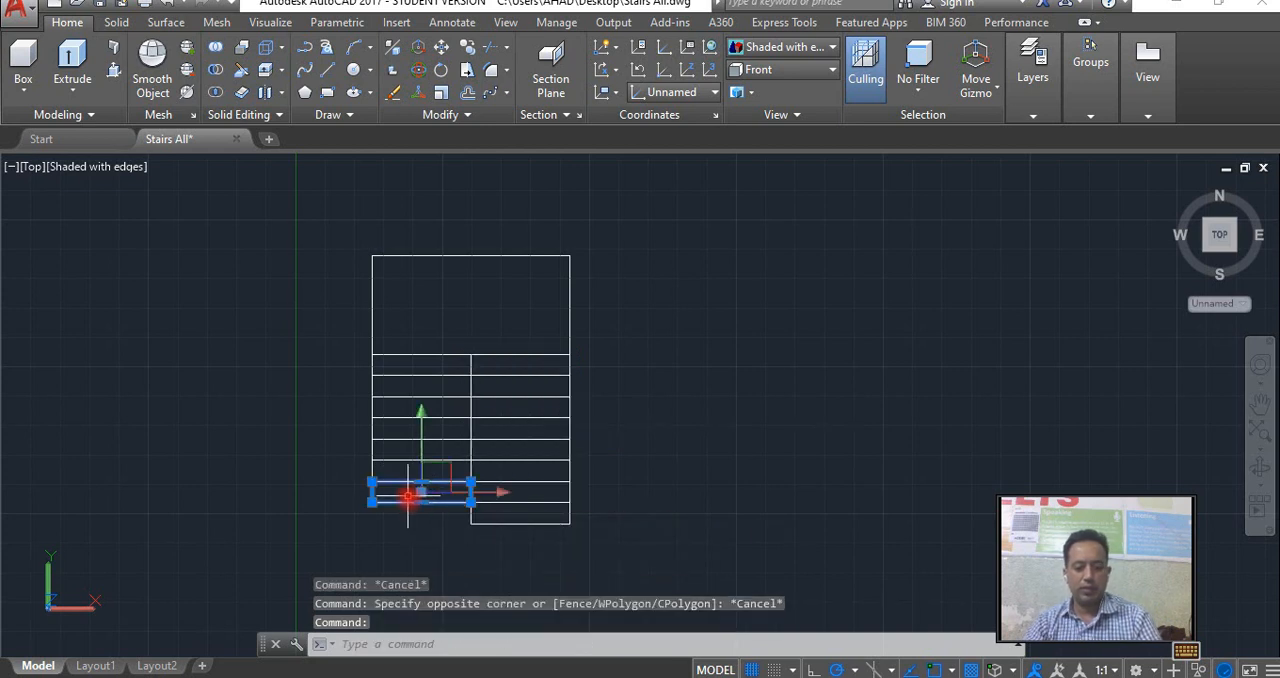
{"action": "type", "text": "m"}
{"action": "key", "text": "Return"}
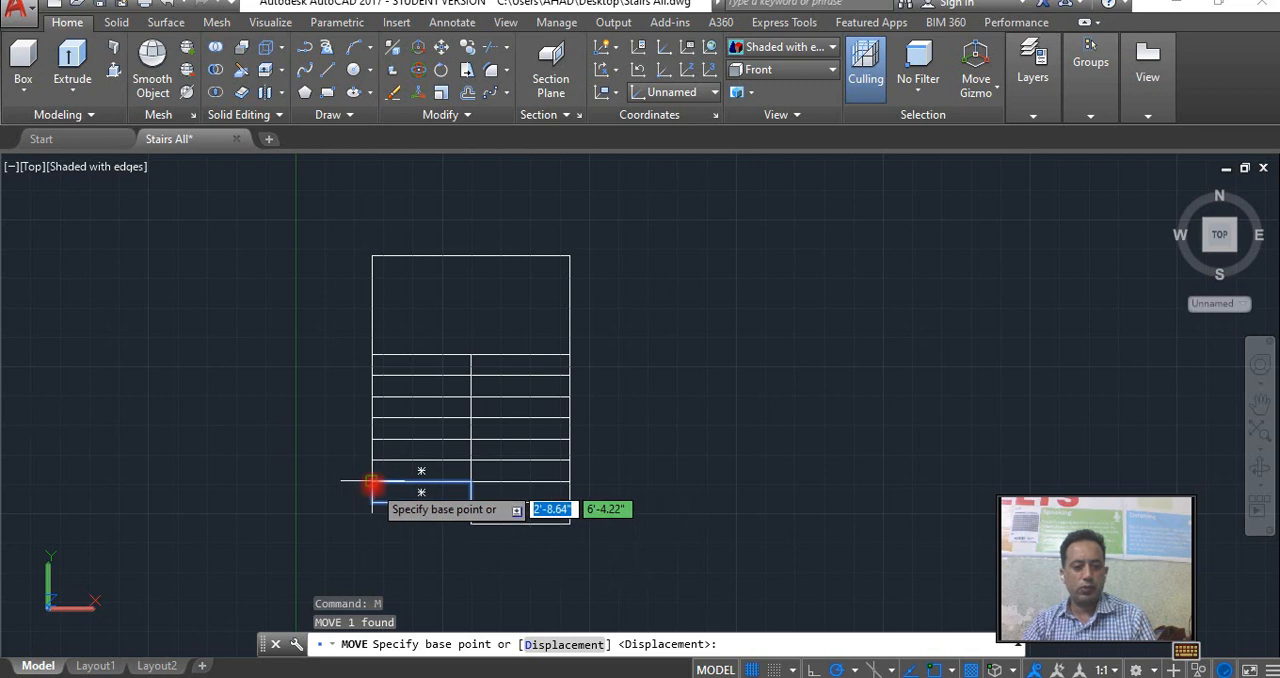
{"action": "left_click", "coordinate": [372, 482]}
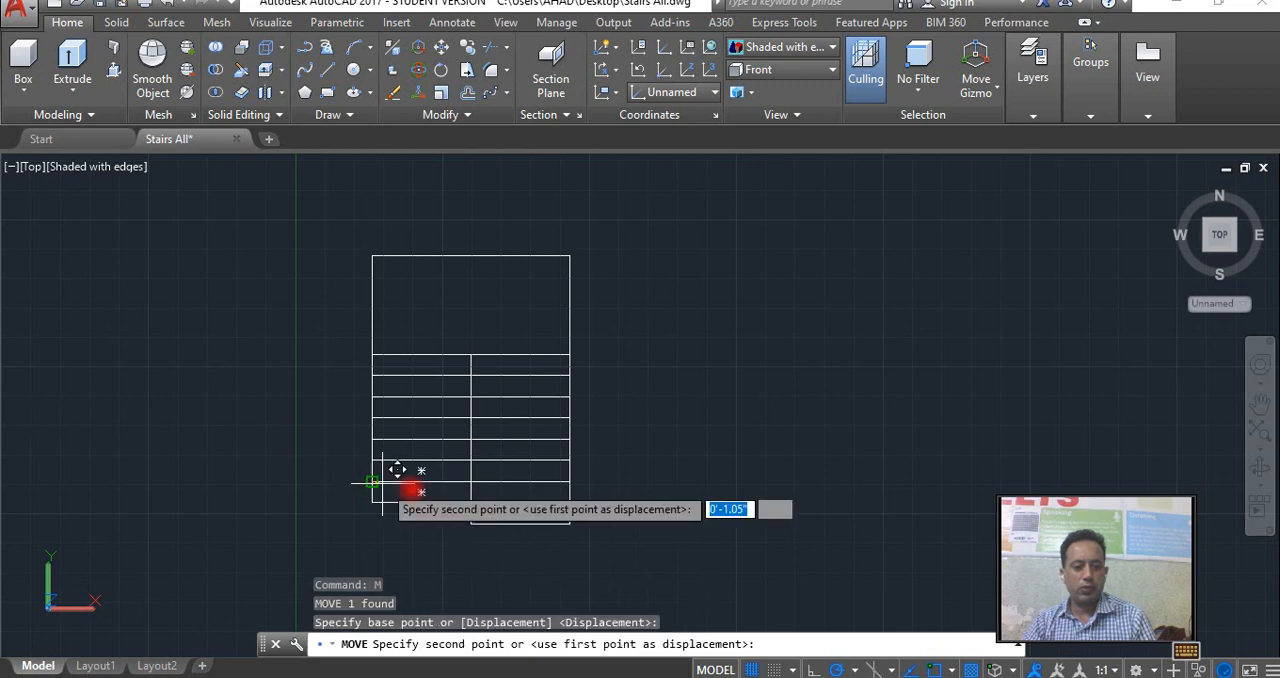
{"action": "left_click", "coordinate": [496, 530]}
{"action": "middle_click_drag", "start_coordinate": [469, 451], "coordinate": [469, 409]}
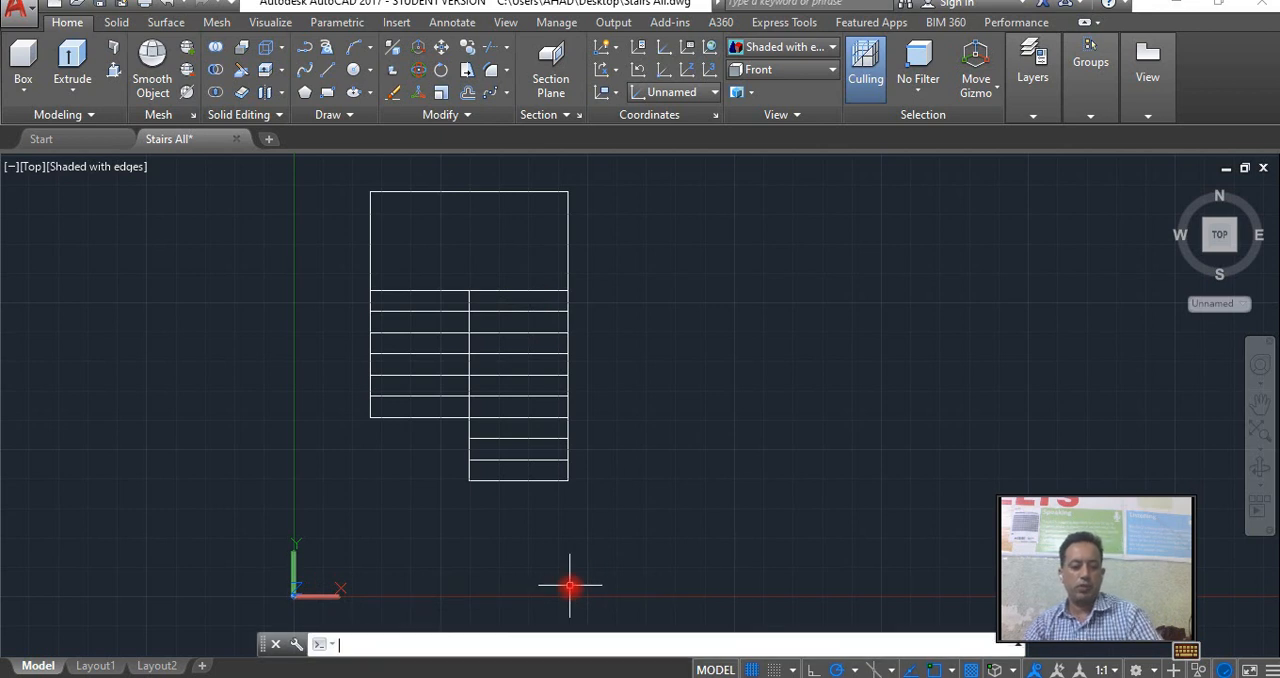
Work out the flight length in Calculator as 9 × 10 divided by 12, and return to the drawing.
{"action": "key", "text": "super+r"}
{"action": "key", "text": "Return"}
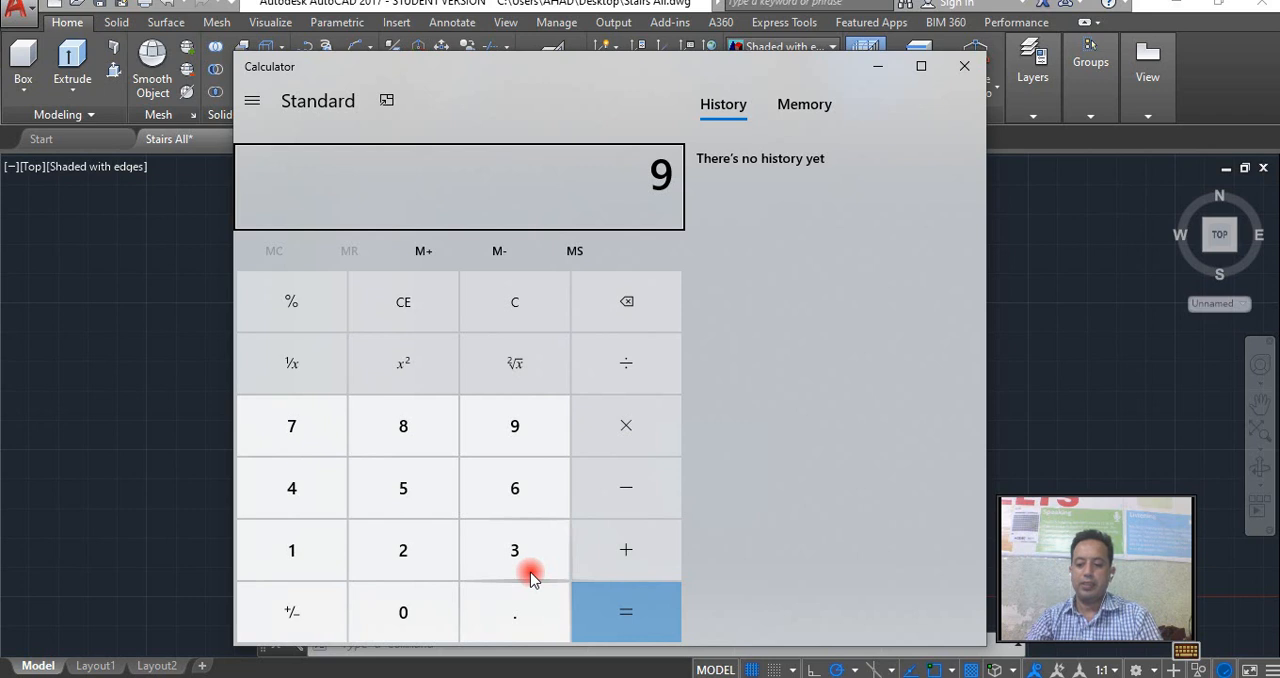
{"action": "key", "text": "asterisk"}
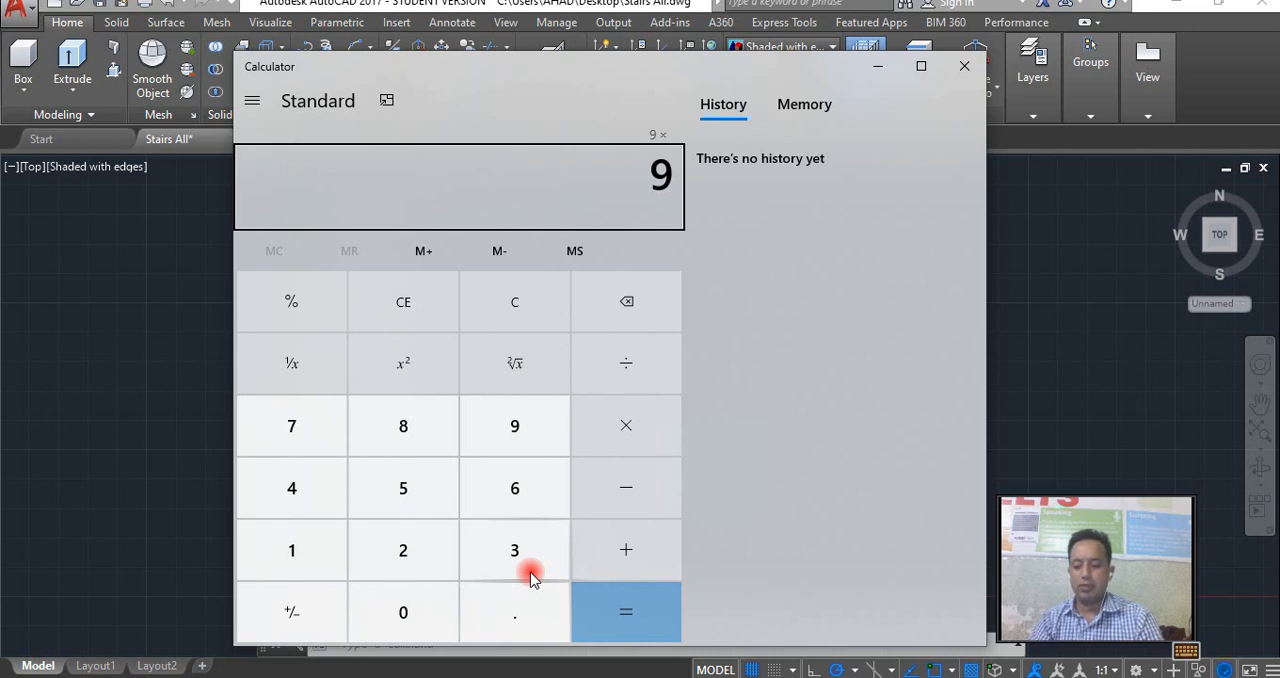
{"action": "type", "text": "10"}
{"action": "key", "text": "Return"}
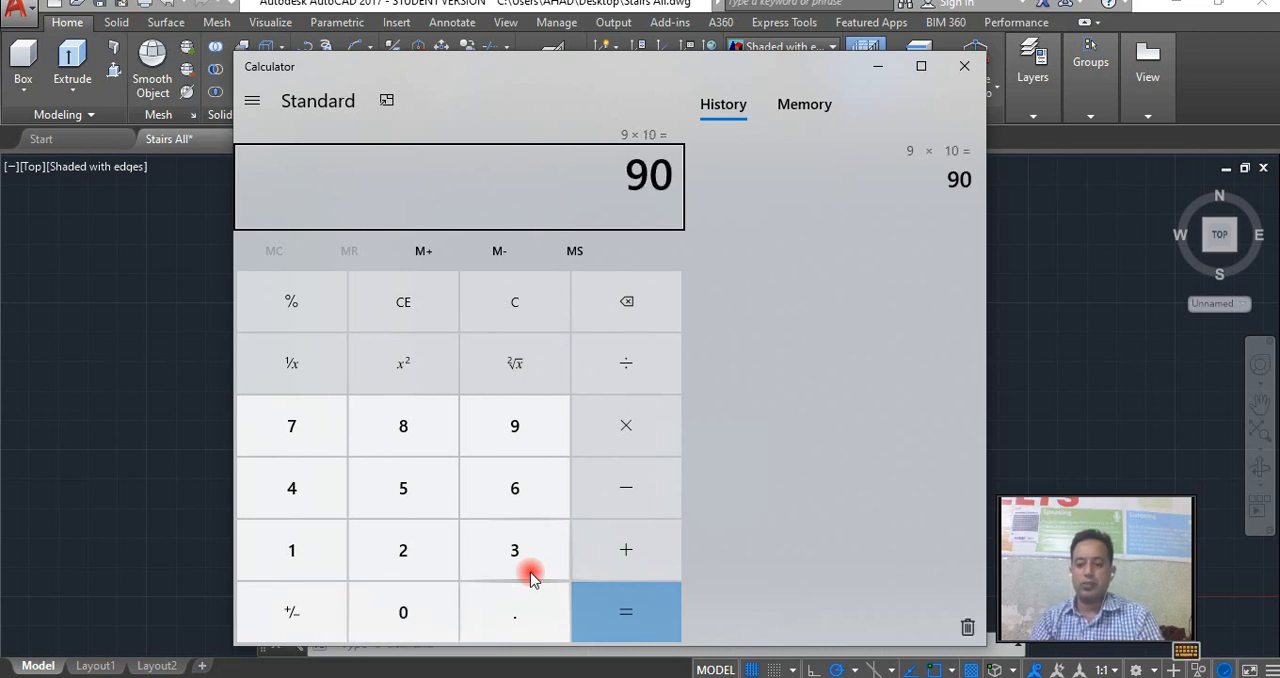
{"action": "type", "text": "12"}
{"action": "key", "text": "Return"}
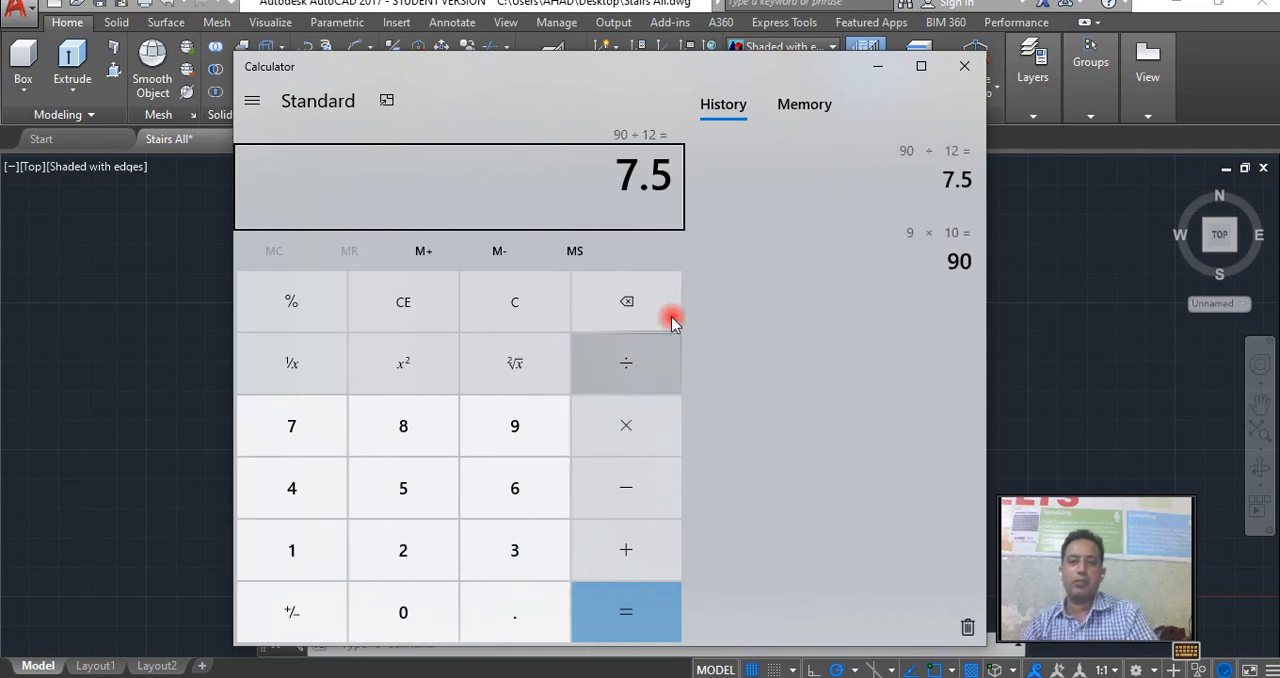
{"action": "left_click", "coordinate": [880, 60]}
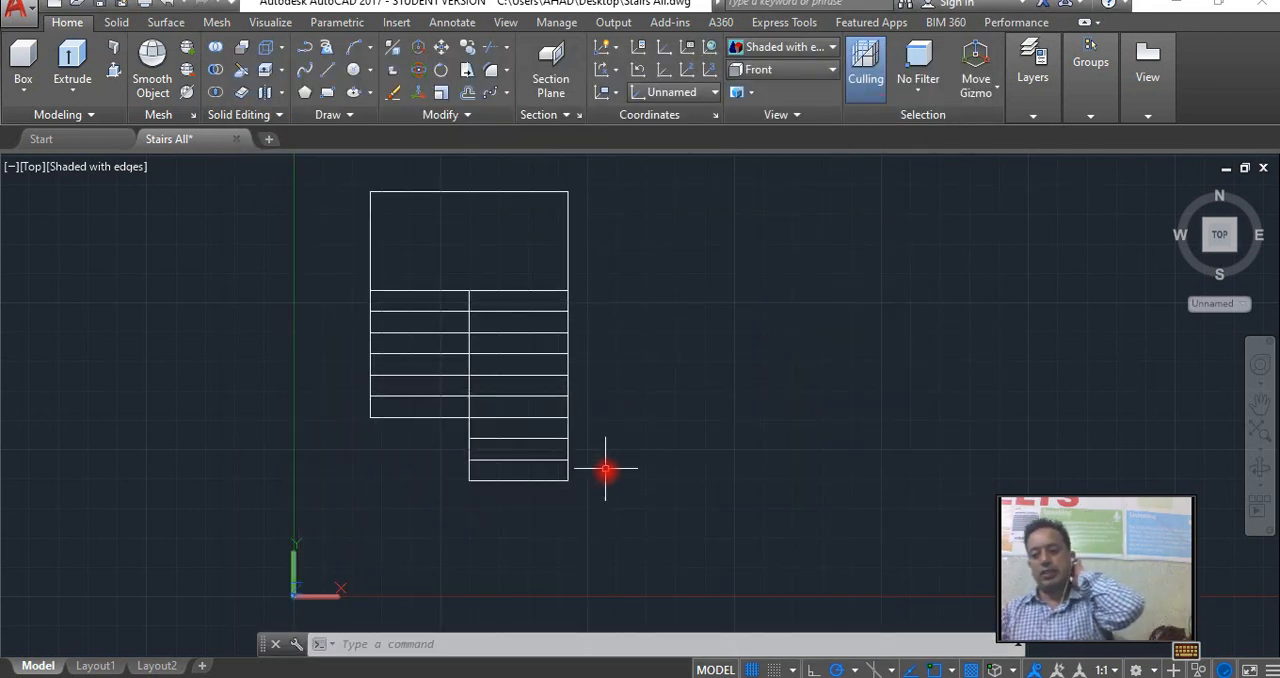
Extrude the lowest tread of the right flight to a height of 8.625 in a tilted 3D view.
{"action": "middle_click_drag", "start_coordinate": [560, 389], "coordinate": [593, 433]}
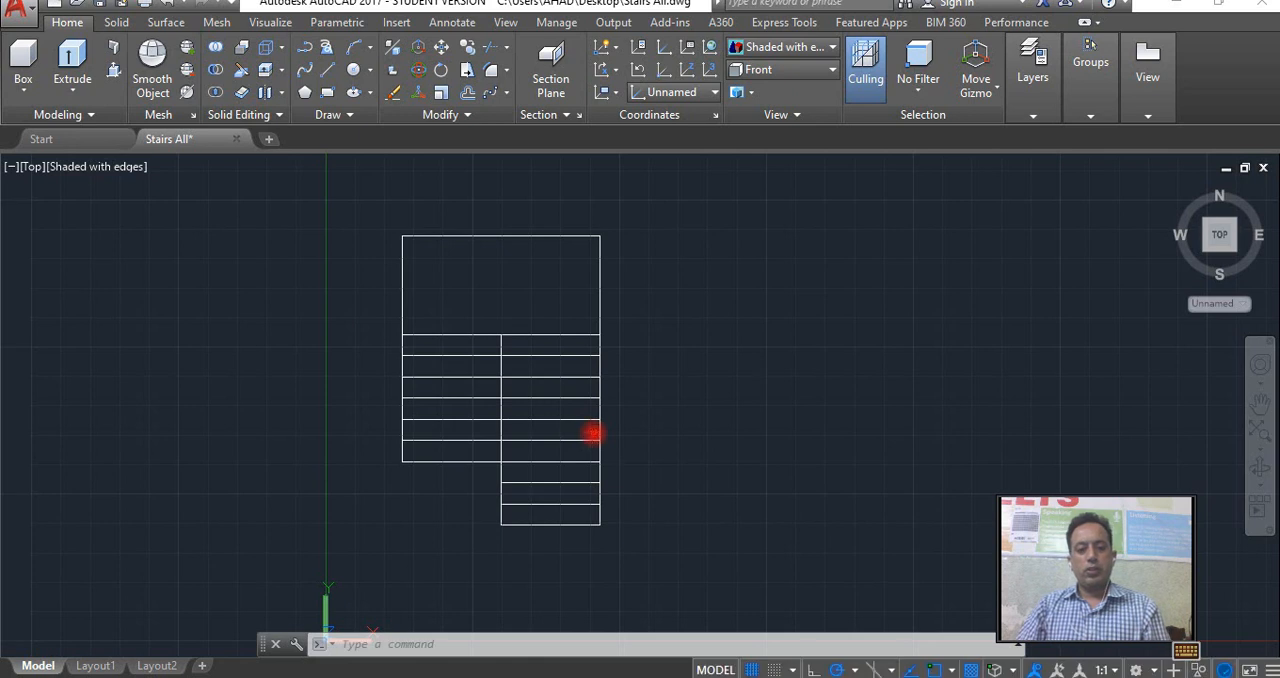
{"action": "left_click", "coordinate": [1260, 467]}
{"action": "left_click_drag", "start_coordinate": [636, 463], "coordinate": [565, 372]}
{"action": "left_click_drag", "start_coordinate": [640, 426], "coordinate": [657, 396]}
{"action": "left_click_drag", "start_coordinate": [514, 396], "coordinate": [591, 449]}
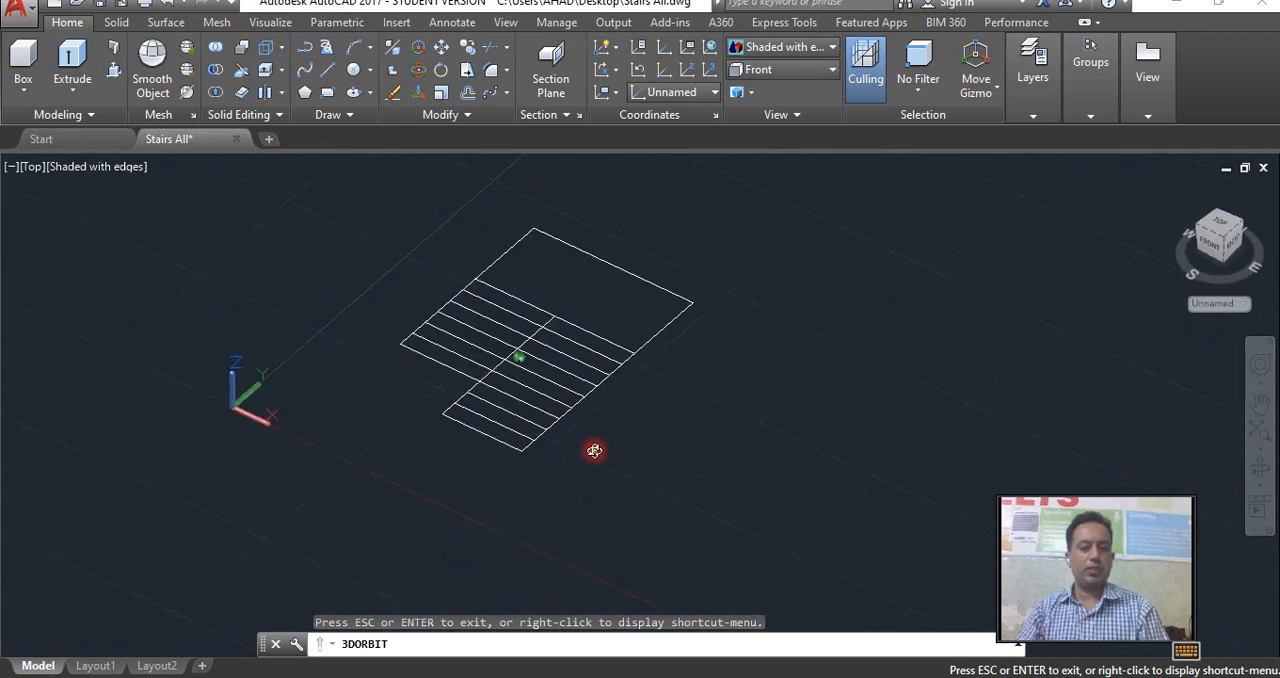
{"action": "right_click", "coordinate": [612, 452]}
{"action": "left_click", "coordinate": [625, 92]}
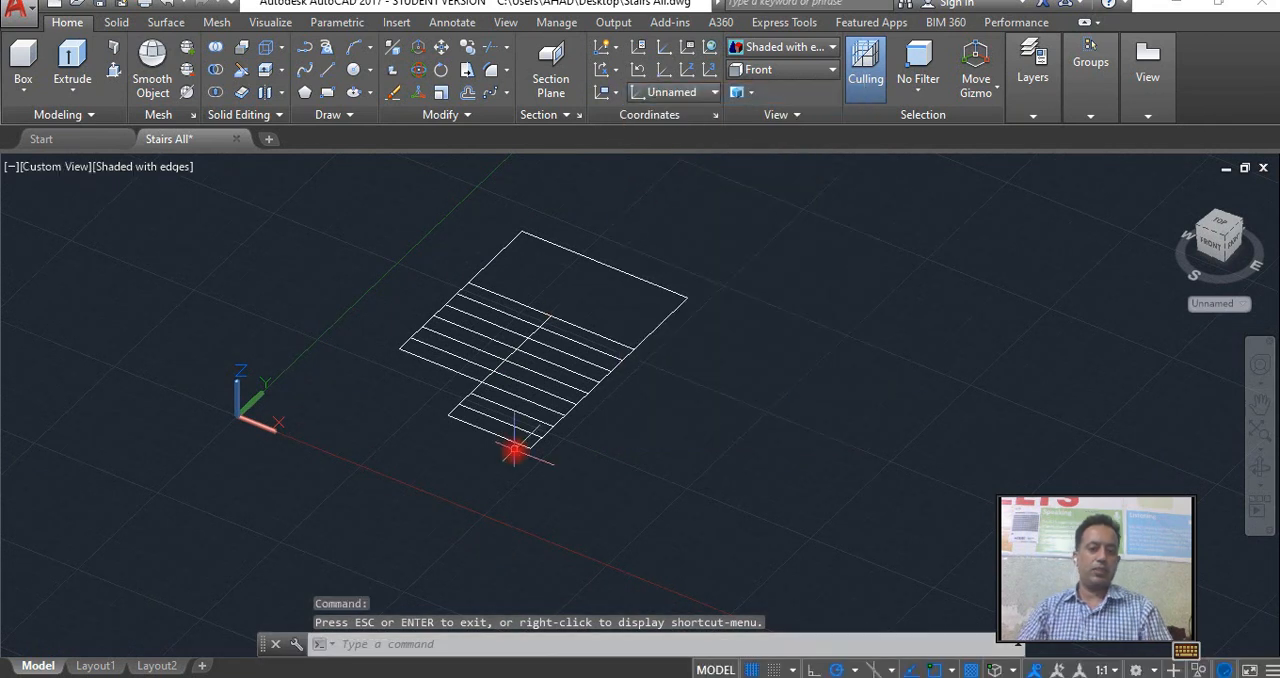
{"action": "left_click", "coordinate": [94, 86]}
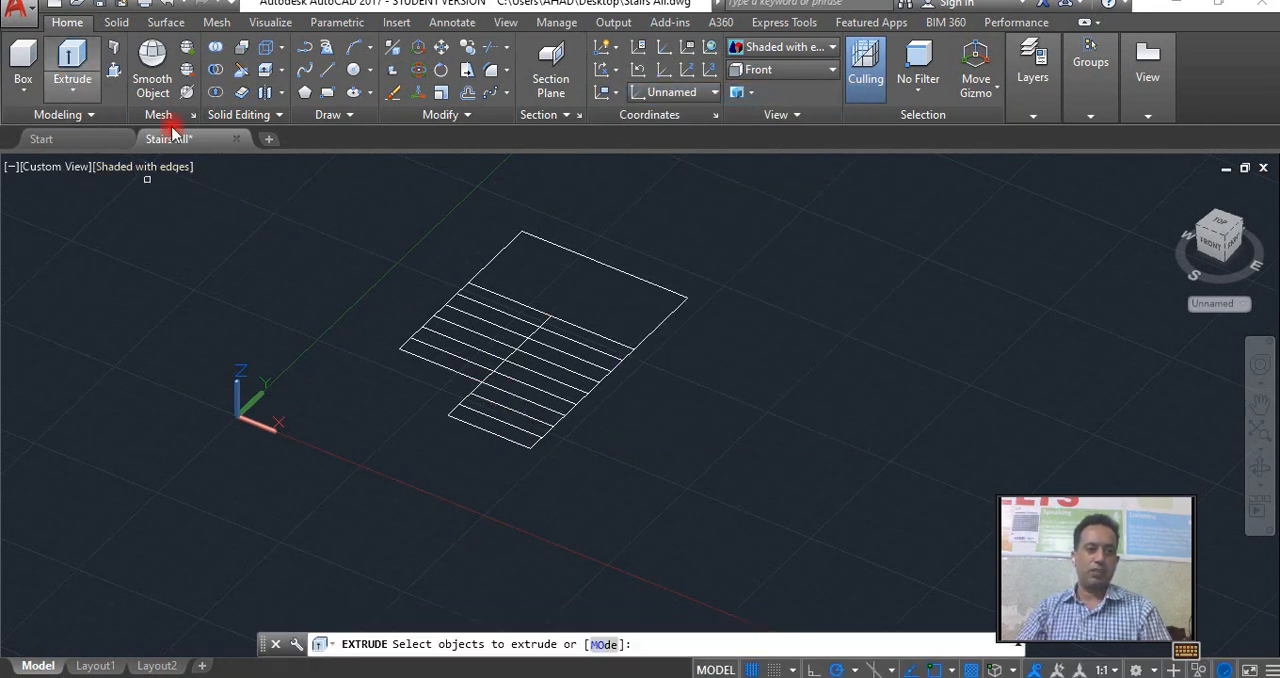
{"action": "left_click", "coordinate": [537, 445]}
{"action": "right_click", "coordinate": [537, 449]}
{"action": "left_click", "coordinate": [579, 459]}
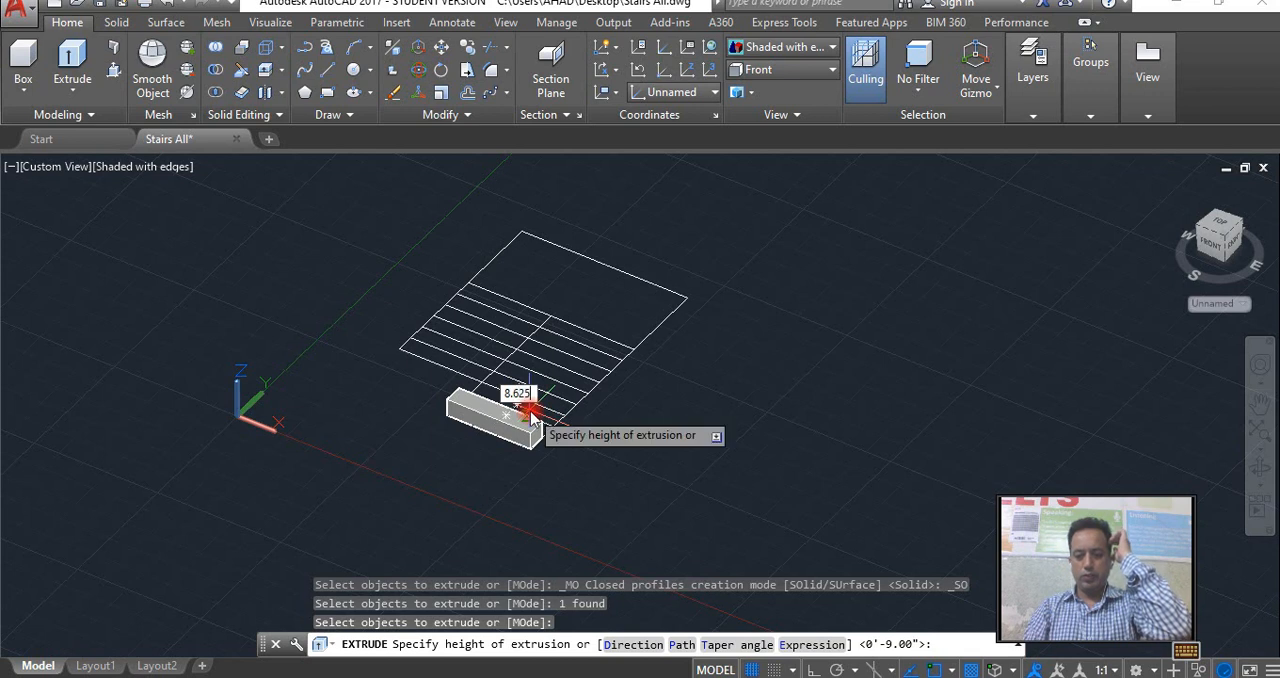
{"action": "key", "text": "Return"}
Copy the solid step six times up the flight, placing its lower front corner on each previous step's upper back corner.
{"action": "scroll", "coordinate": [545, 437], "scroll_direction": "up", "scroll_amount": 2}
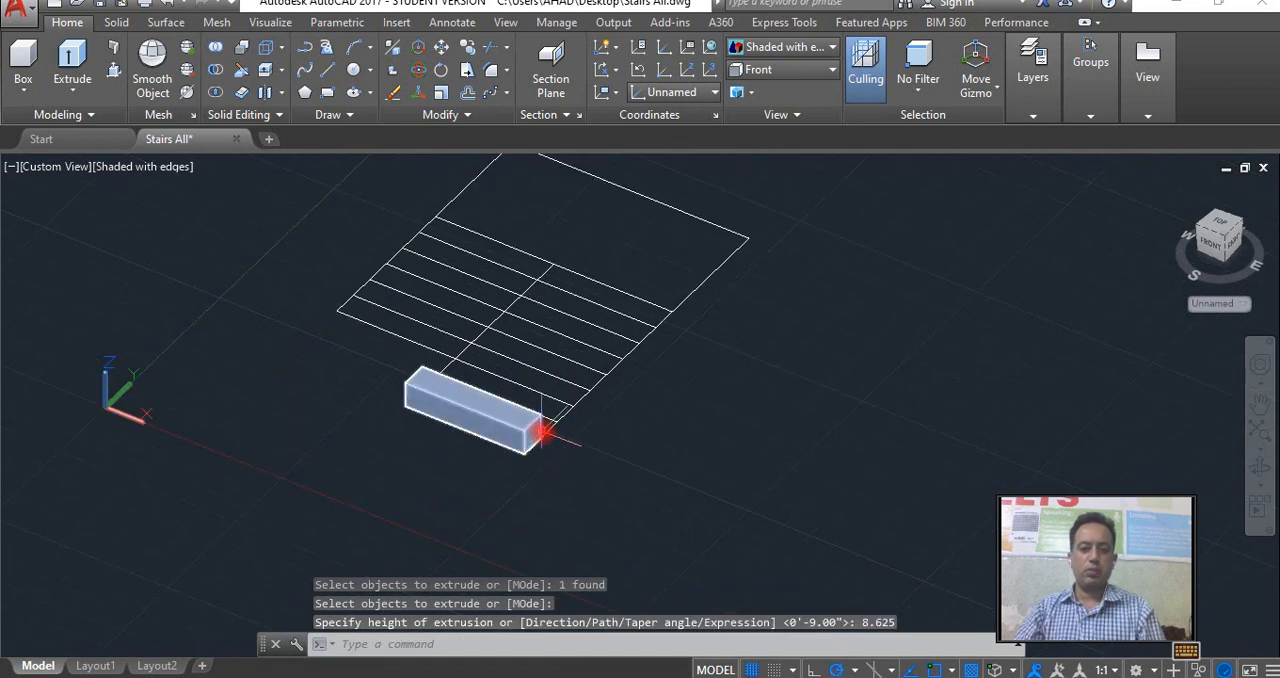
{"action": "left_click", "coordinate": [541, 432]}
{"action": "scroll", "coordinate": [541, 435], "scroll_direction": "up", "scroll_amount": 3}
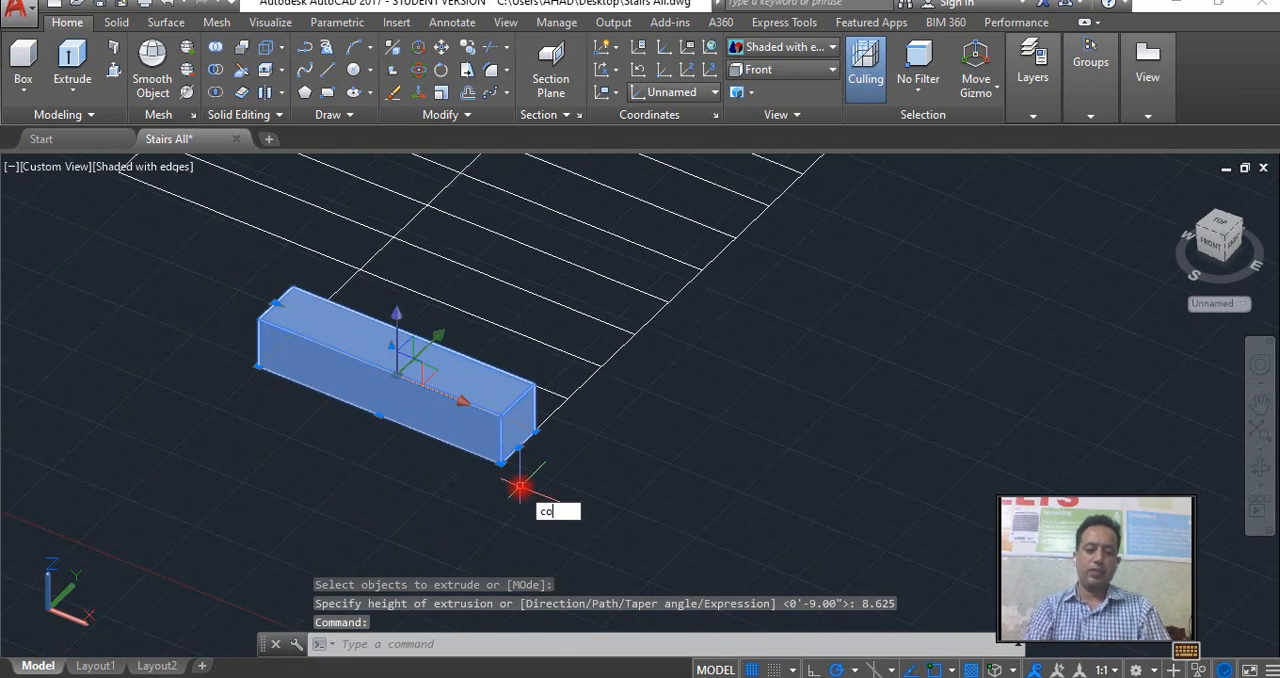
{"action": "key", "text": "Return"}
{"action": "left_click", "coordinate": [511, 455]}
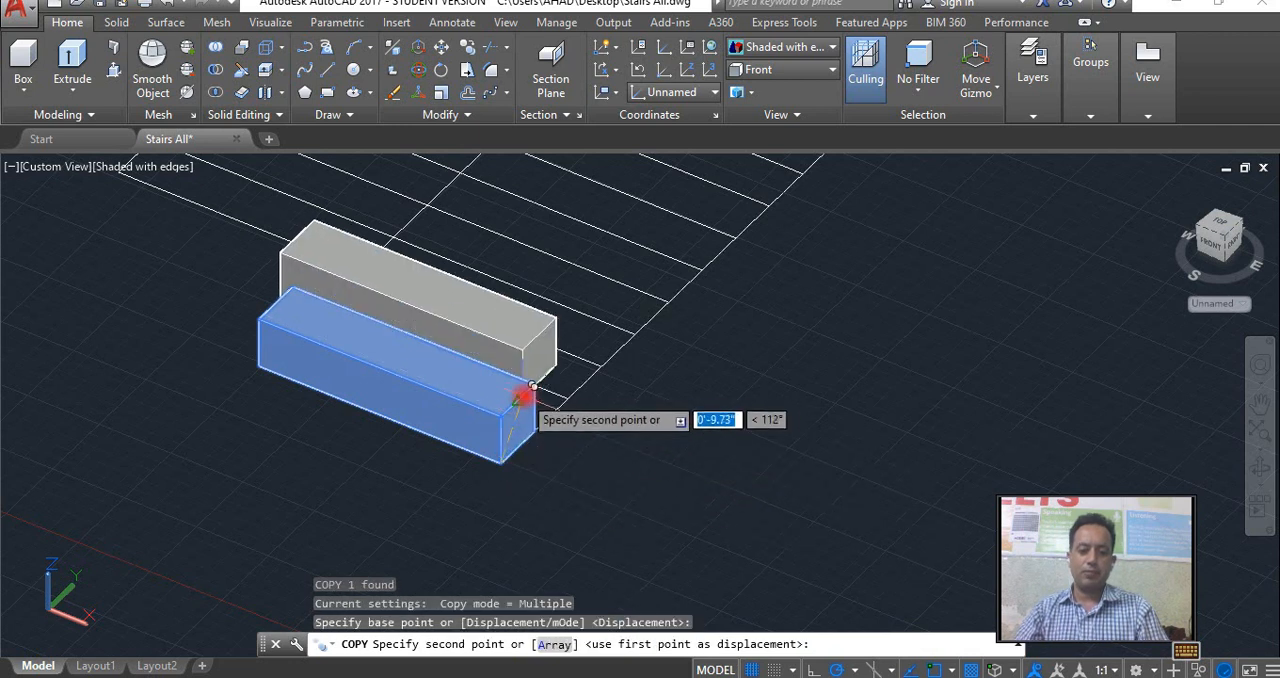
{"action": "left_click", "coordinate": [537, 381]}
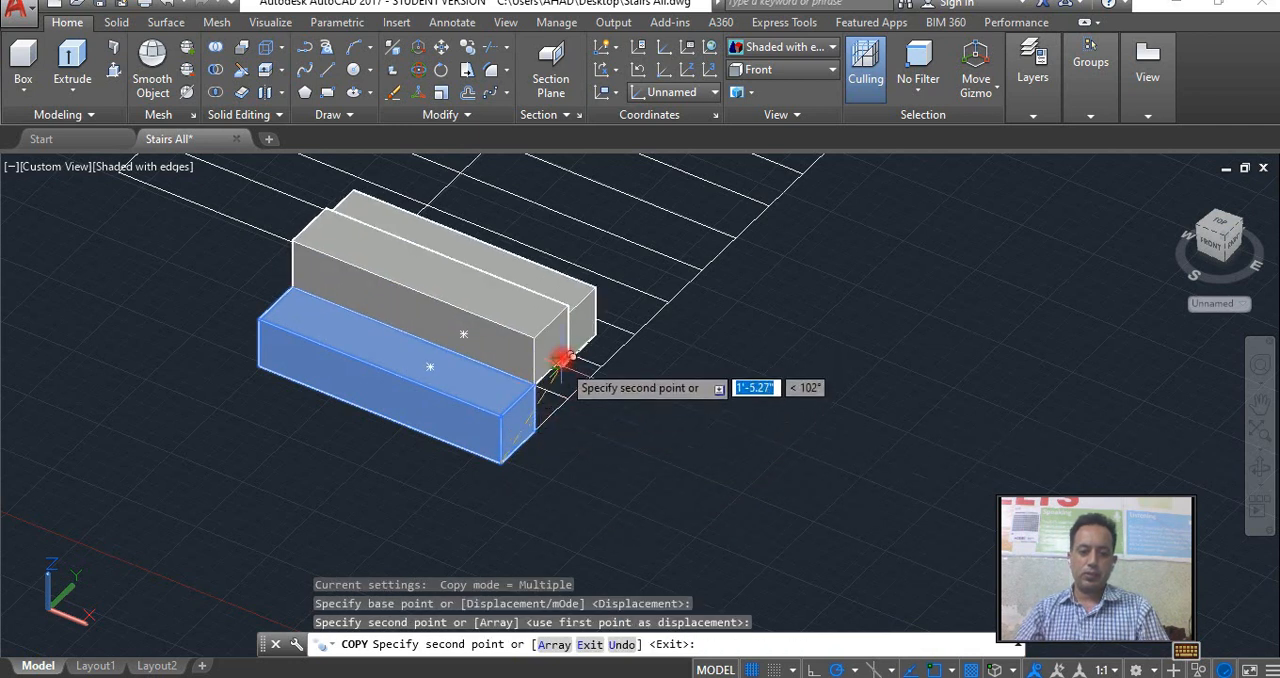
{"action": "left_click", "coordinate": [568, 350]}
{"action": "left_click", "coordinate": [577, 297]}
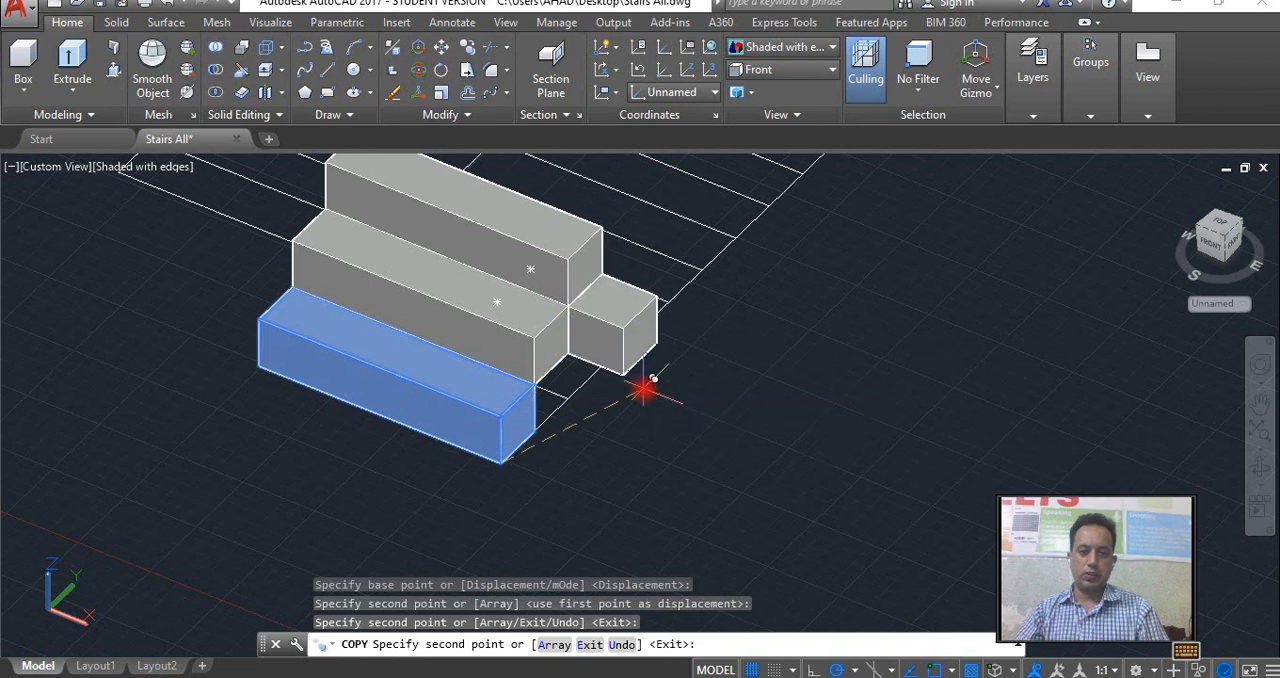
{"action": "middle_click_drag", "start_coordinate": [651, 386], "coordinate": [503, 531]}
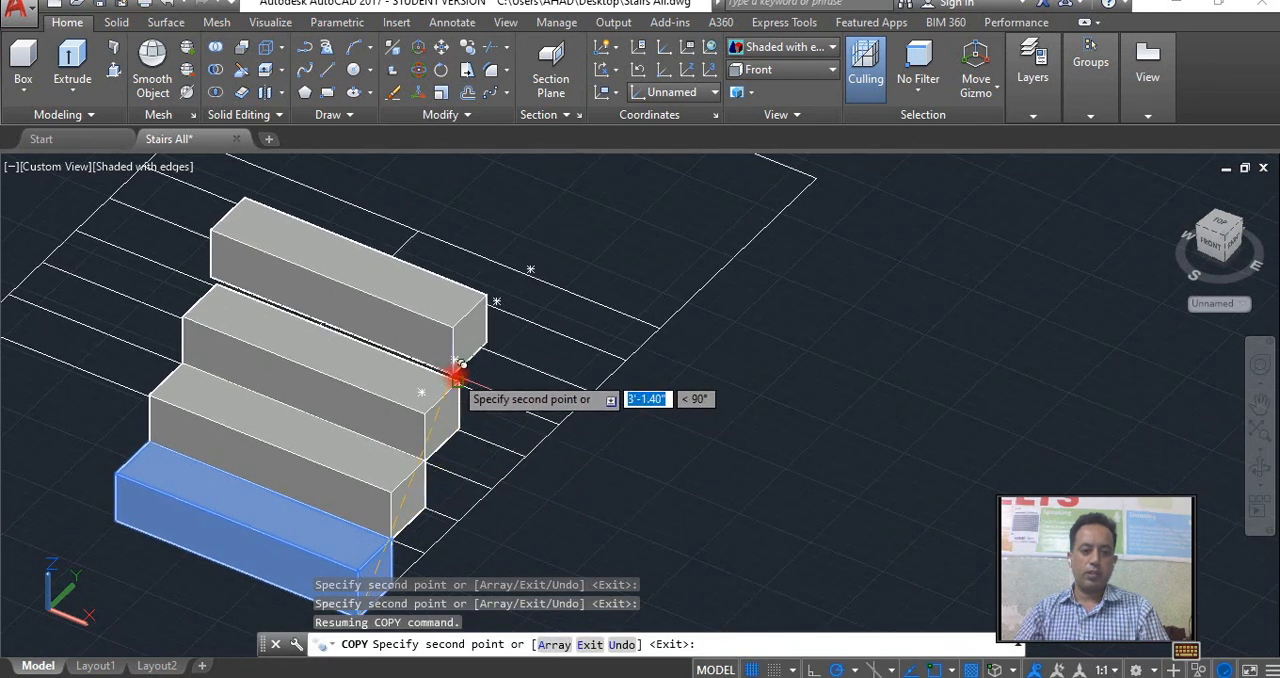
{"action": "left_click", "coordinate": [481, 350]}
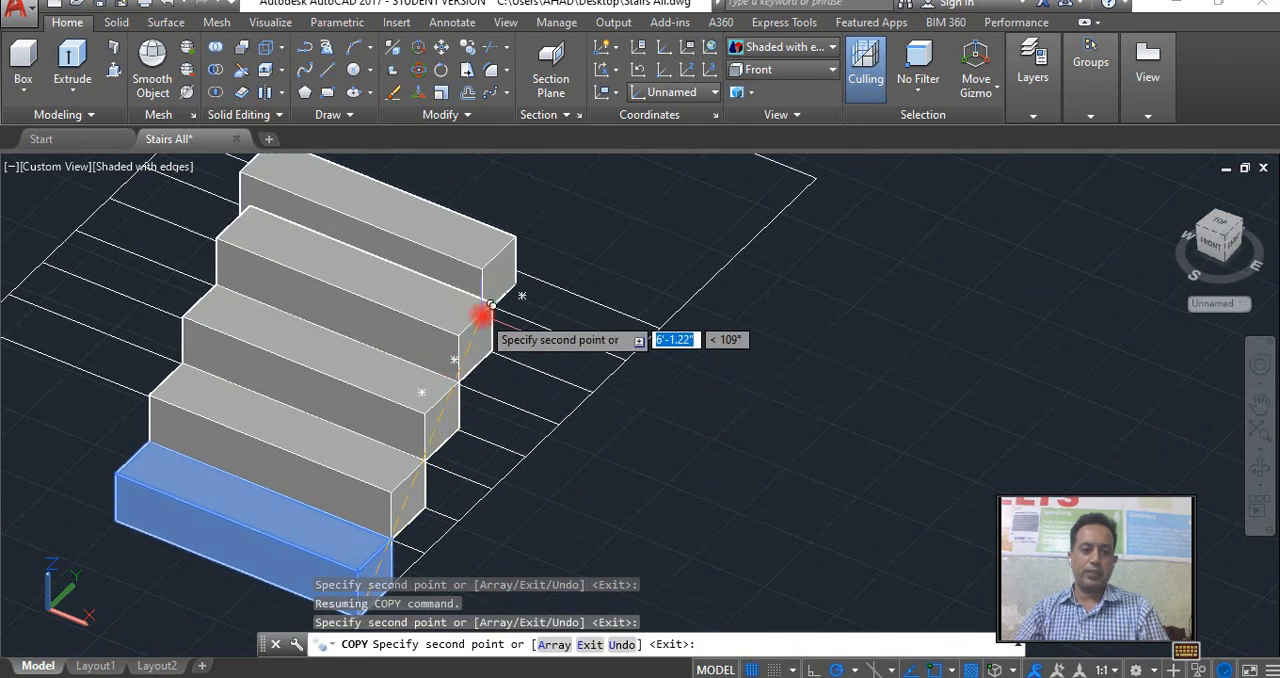
{"action": "left_click", "coordinate": [492, 303]}
{"action": "middle_click_drag", "start_coordinate": [540, 384], "coordinate": [477, 510]}
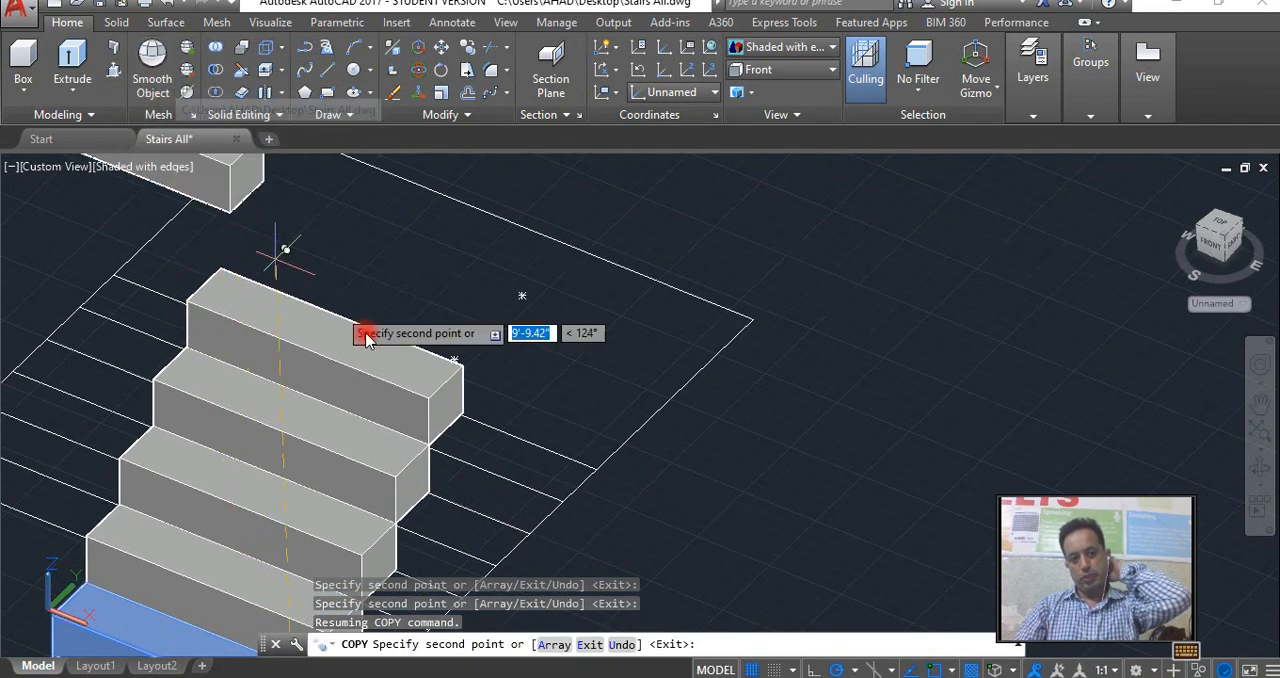
{"action": "left_click", "coordinate": [466, 364]}
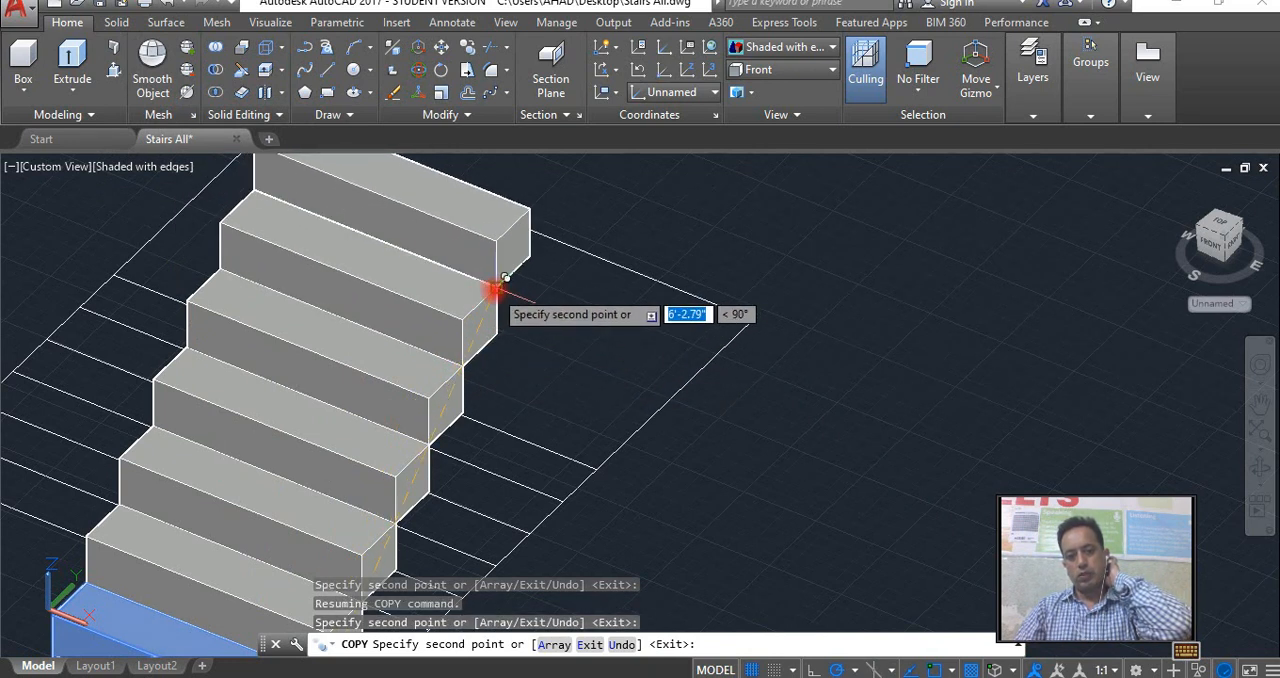
{"action": "scroll", "coordinate": [543, 374], "scroll_direction": "down", "scroll_amount": 3}
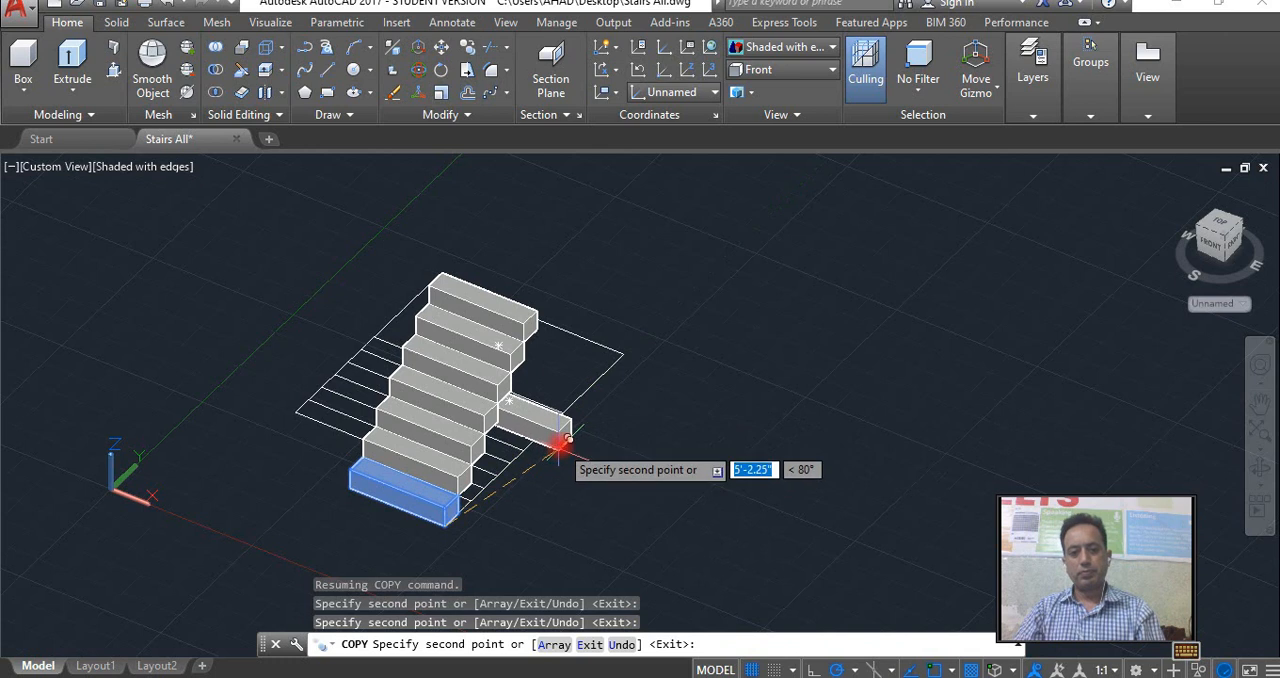
Add two more copies of the step at the top of the flight from a side view, and end the copying.
{"action": "left_click", "coordinate": [1262, 472]}
{"action": "left_click_drag", "start_coordinate": [617, 349], "coordinate": [503, 317]}
{"action": "right_click", "coordinate": [500, 312]}
{"action": "left_click", "coordinate": [520, 318]}
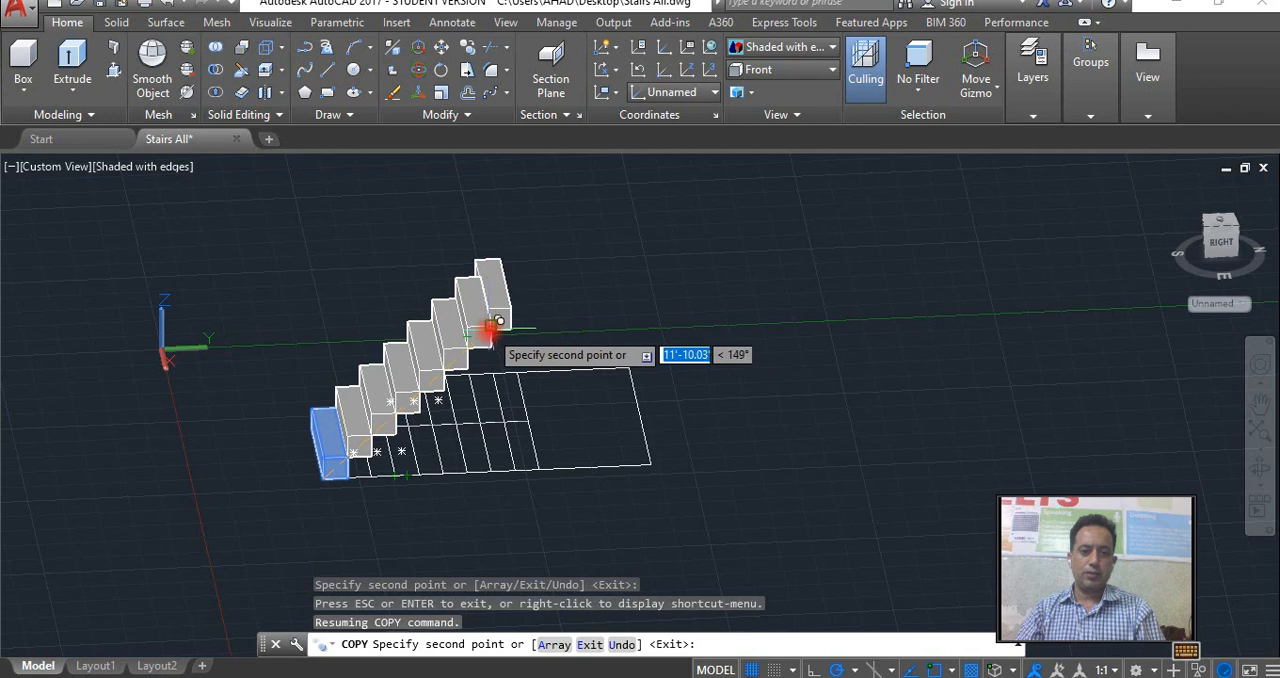
{"action": "left_click", "coordinate": [500, 317]}
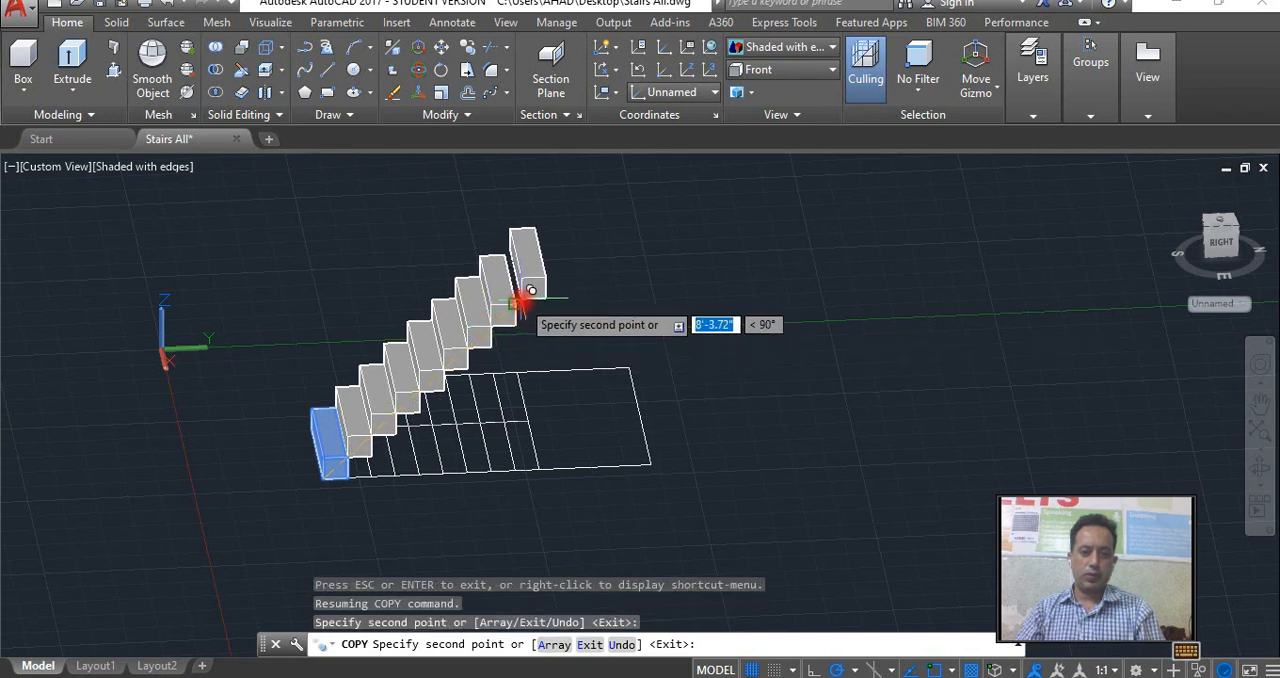
{"action": "left_click", "coordinate": [523, 296]}
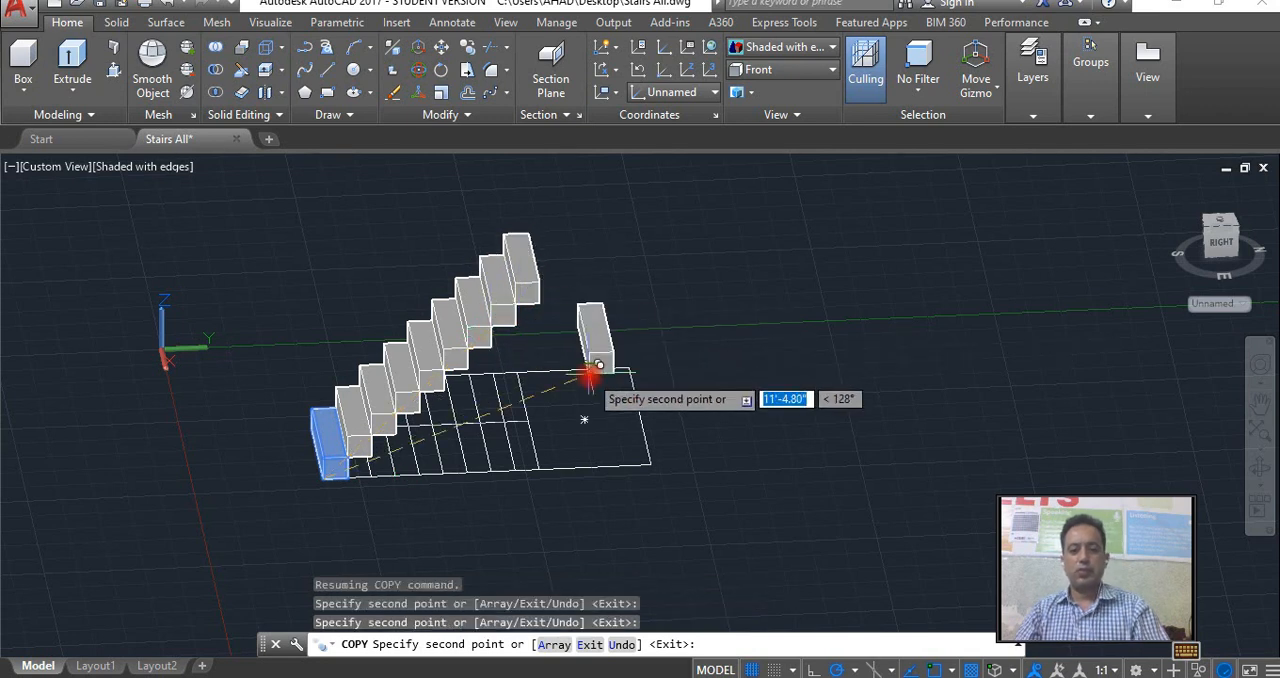
{"action": "key", "text": "Escape"}
{"action": "left_click", "coordinate": [664, 372]}
{"action": "key", "text": "Escape"}
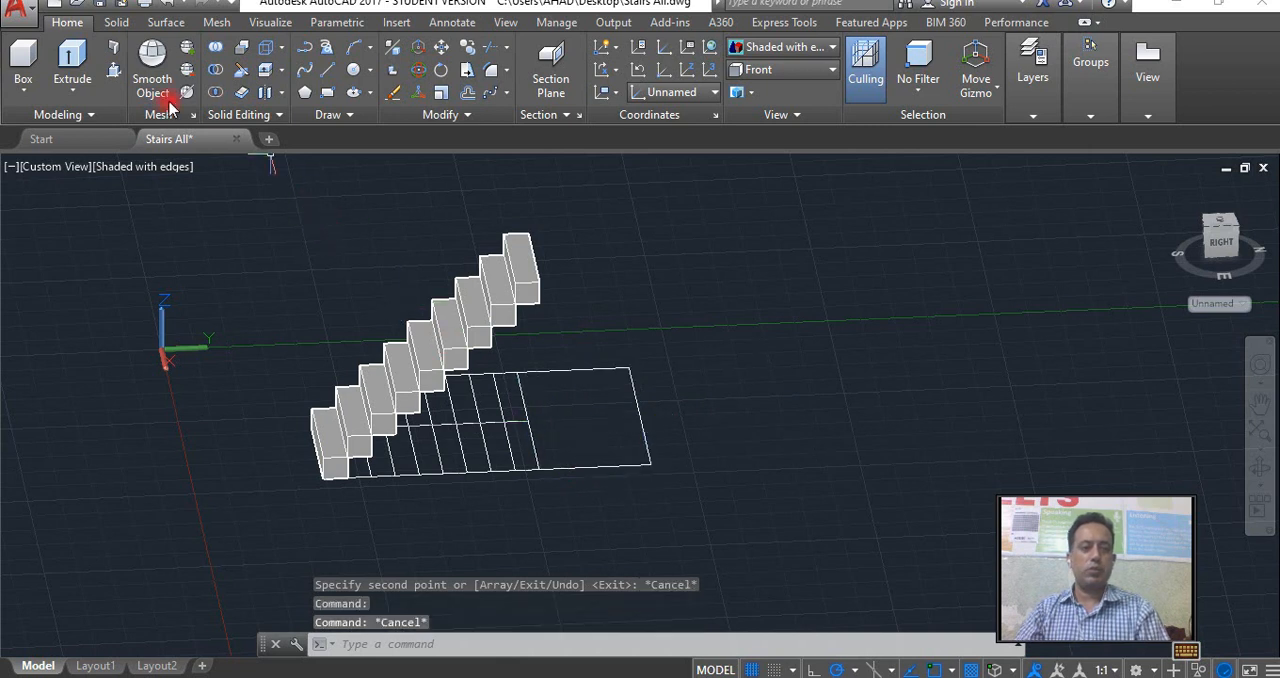
Presspull the landing rectangle up by 8.625 to form a solid slab.
{"action": "left_click", "coordinate": [115, 70]}
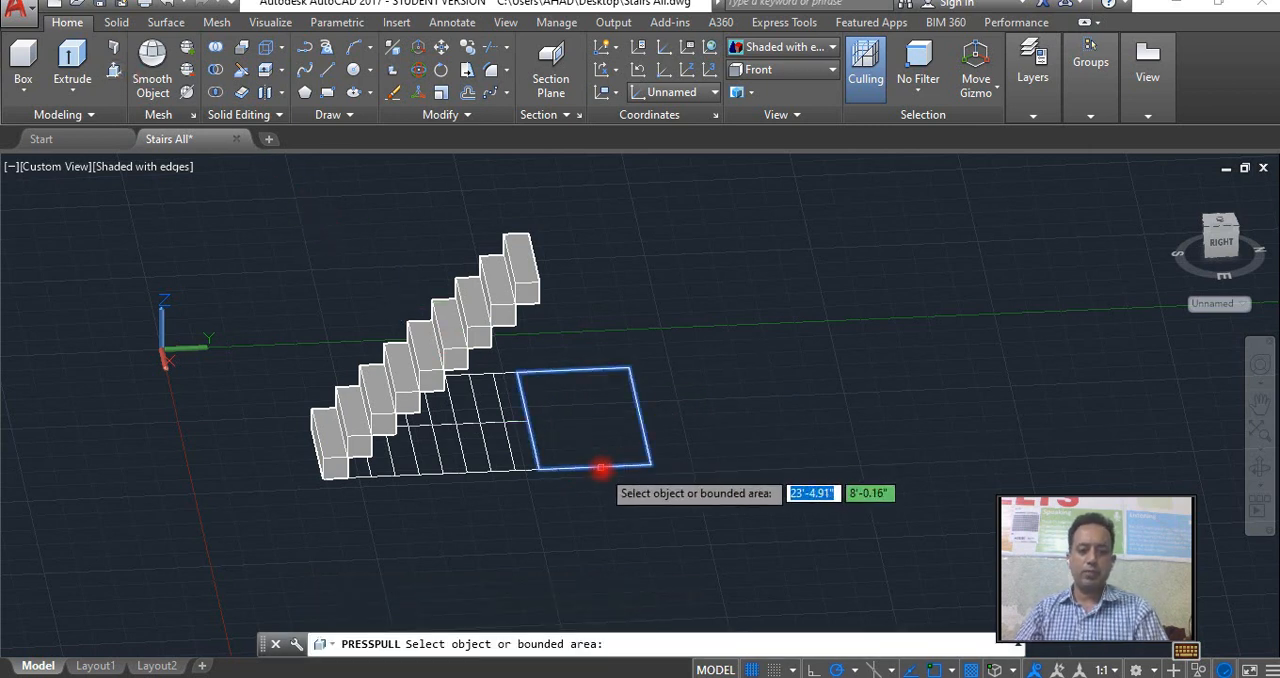
{"action": "left_click", "coordinate": [601, 455]}
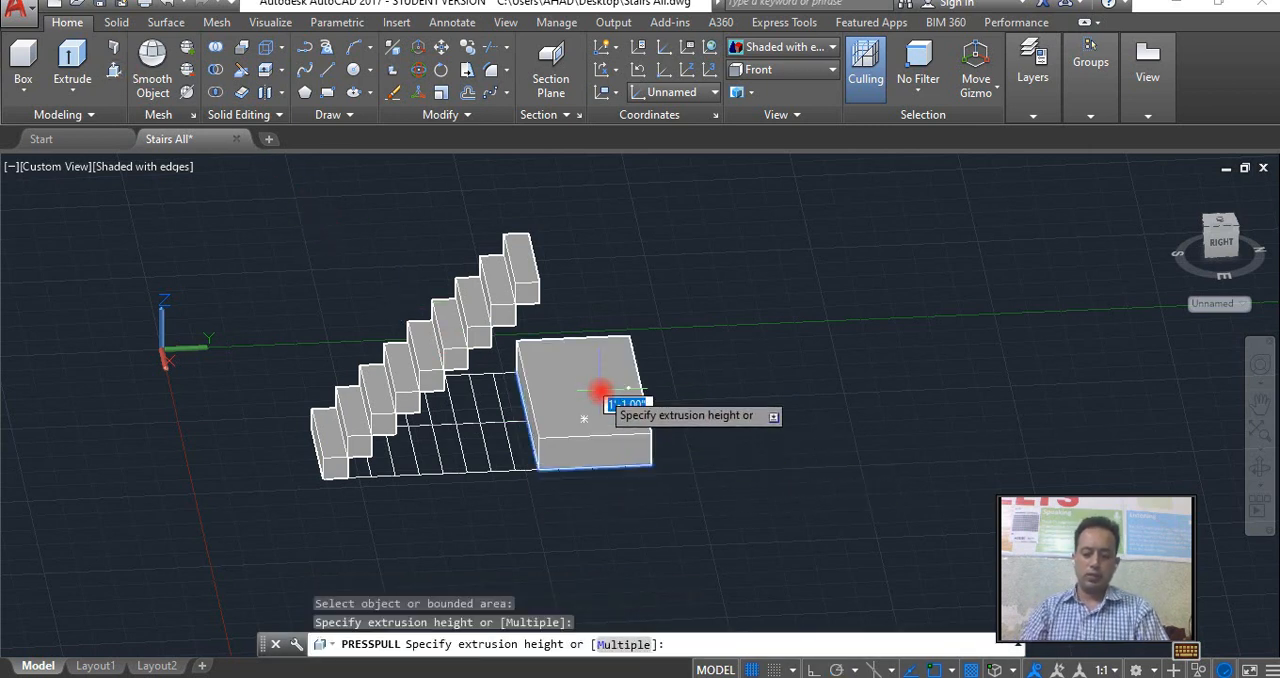
{"action": "type", "text": "8.625"}
{"action": "key", "text": "Return"}
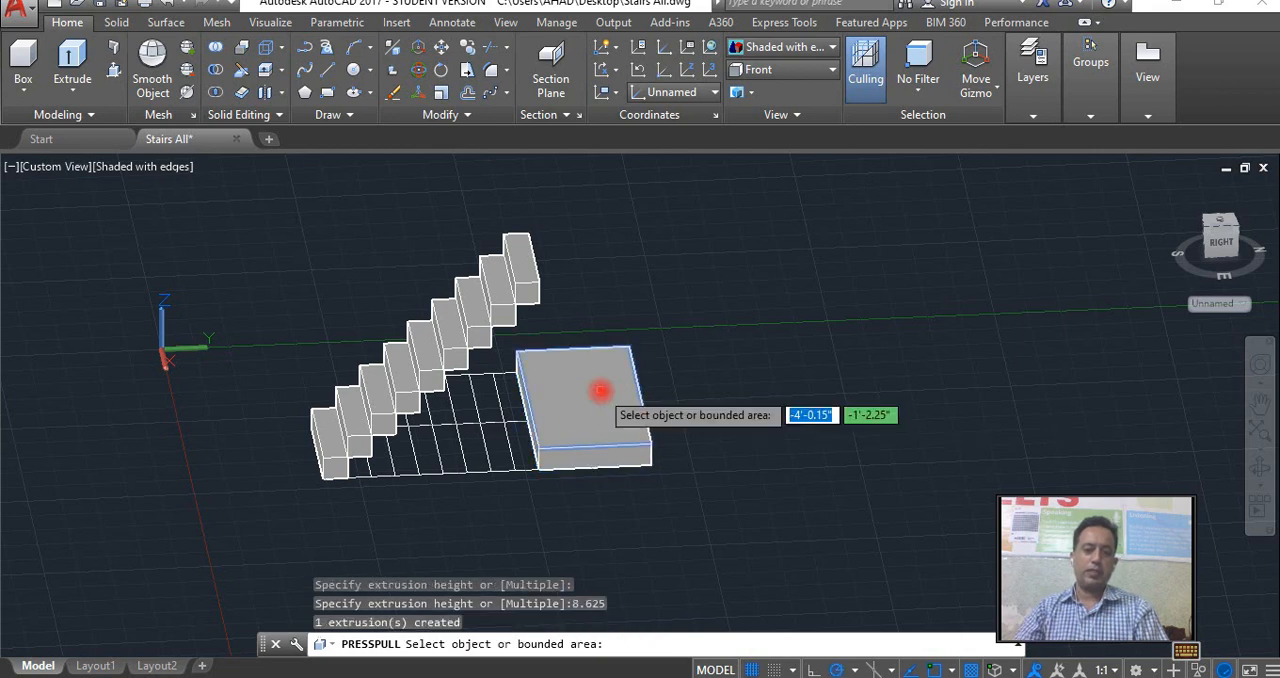
{"action": "key", "text": "Return"}
Move the landing slab by its lower near corner to the upper back corner of the topmost step.
{"action": "left_click", "coordinate": [561, 446]}
{"action": "left_click", "coordinate": [538, 467]}
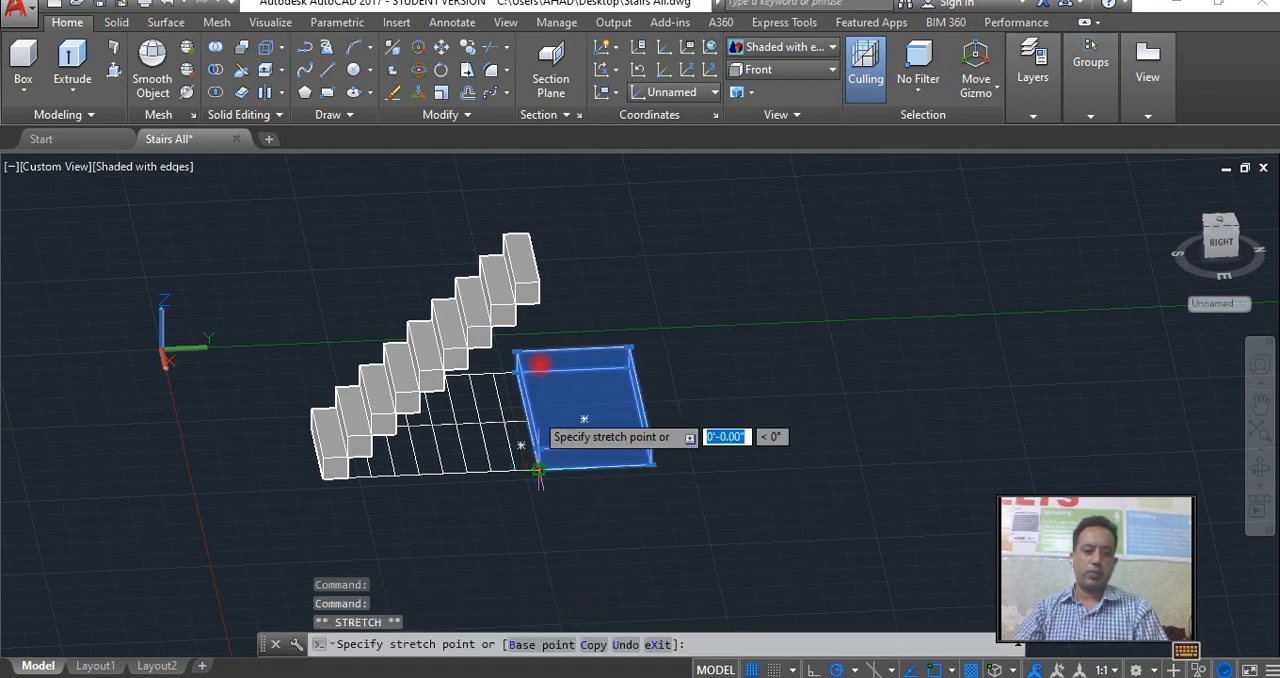
{"action": "left_click", "coordinate": [540, 281]}
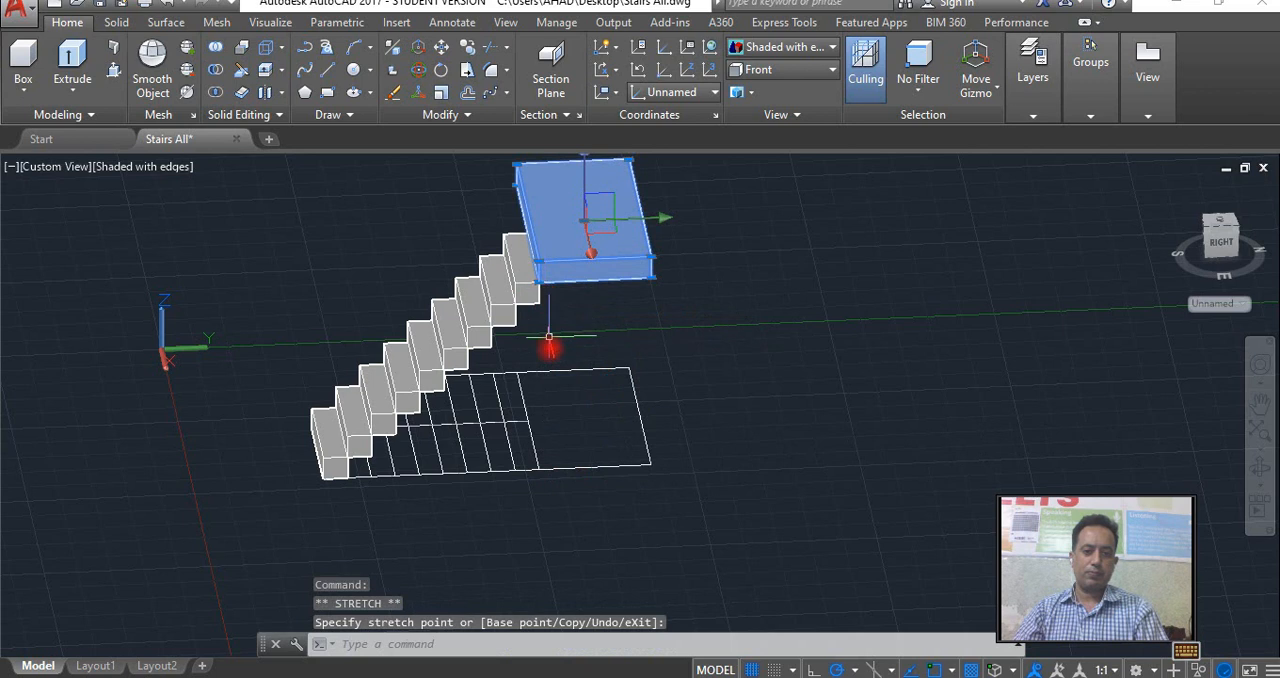
{"action": "key", "text": "Escape"}
{"action": "scroll", "coordinate": [566, 402], "scroll_direction": "up", "scroll_amount": 3}
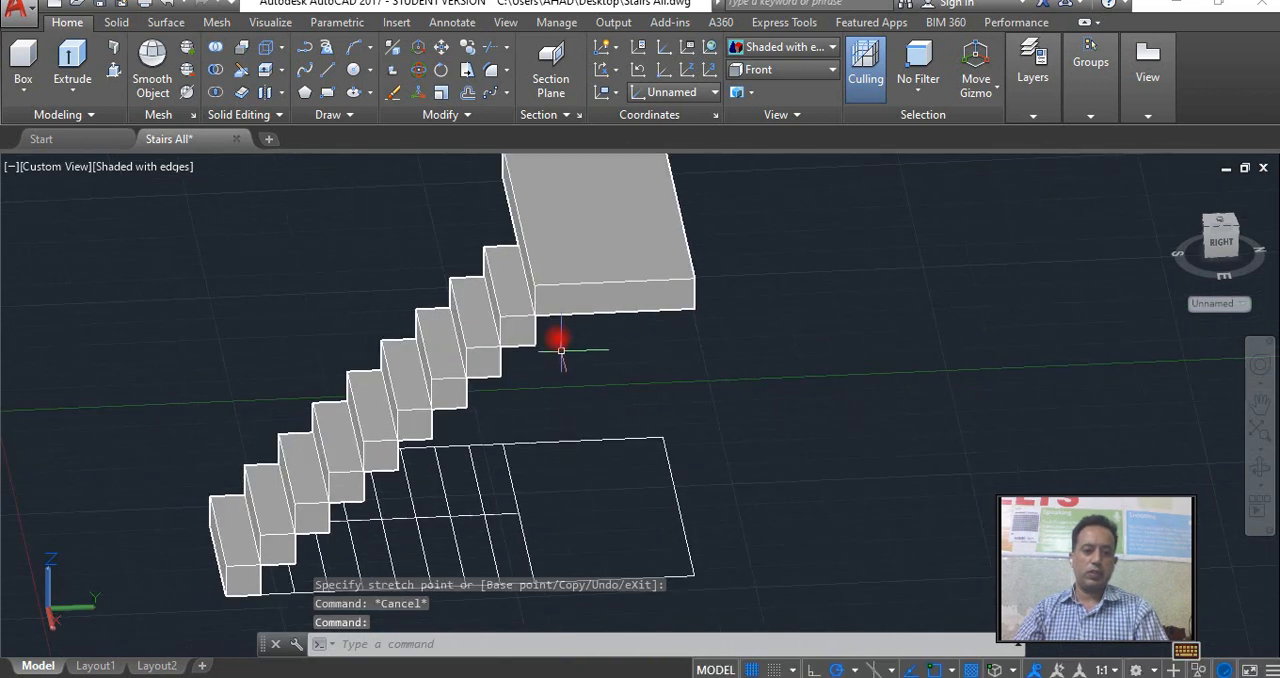
Move the landing slab down by its lower near corner to the lower back corner of the topmost step.
{"action": "left_click", "coordinate": [550, 315]}
{"action": "left_click", "coordinate": [535, 316]}
{"action": "key", "text": "Escape"}
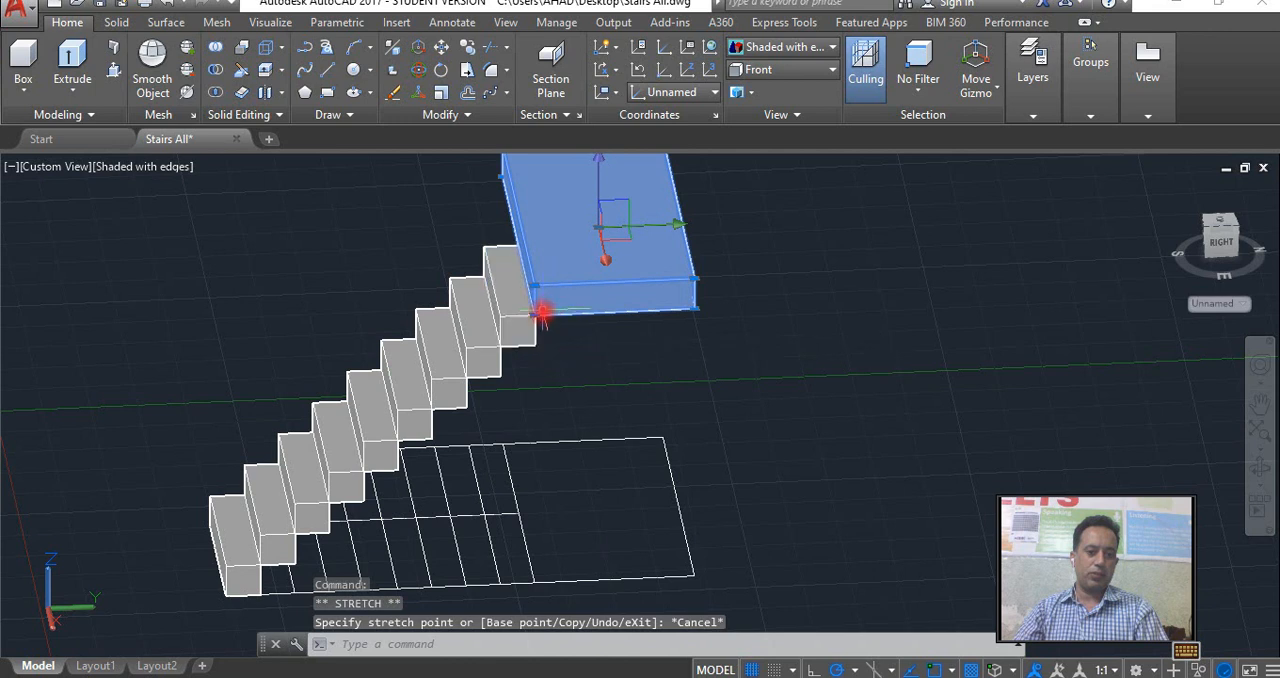
{"action": "left_click", "coordinate": [535, 315]}
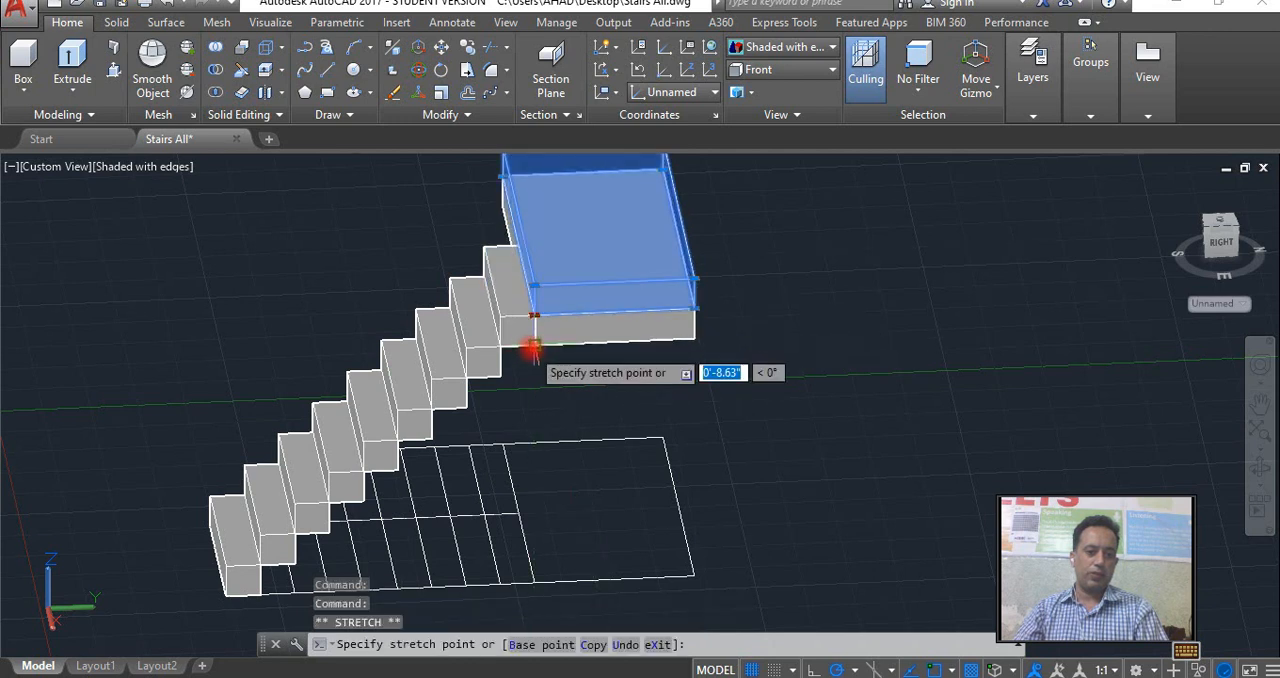
{"action": "scroll", "coordinate": [581, 388], "scroll_direction": "down", "scroll_amount": 4}
{"action": "key", "text": "Escape"}
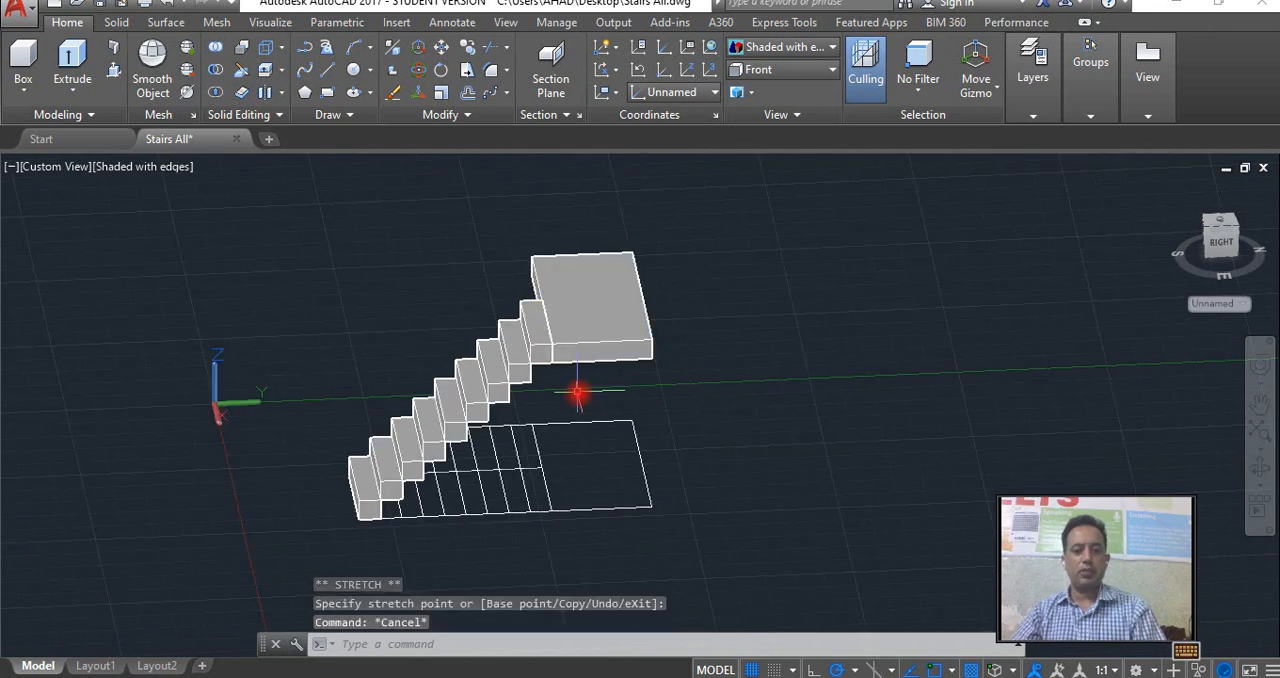
{"action": "scroll", "coordinate": [579, 391], "scroll_direction": "up", "scroll_amount": 3}
{"action": "middle_click_drag", "start_coordinate": [542, 400], "coordinate": [581, 378]}
{"action": "left_click", "coordinate": [566, 334]}
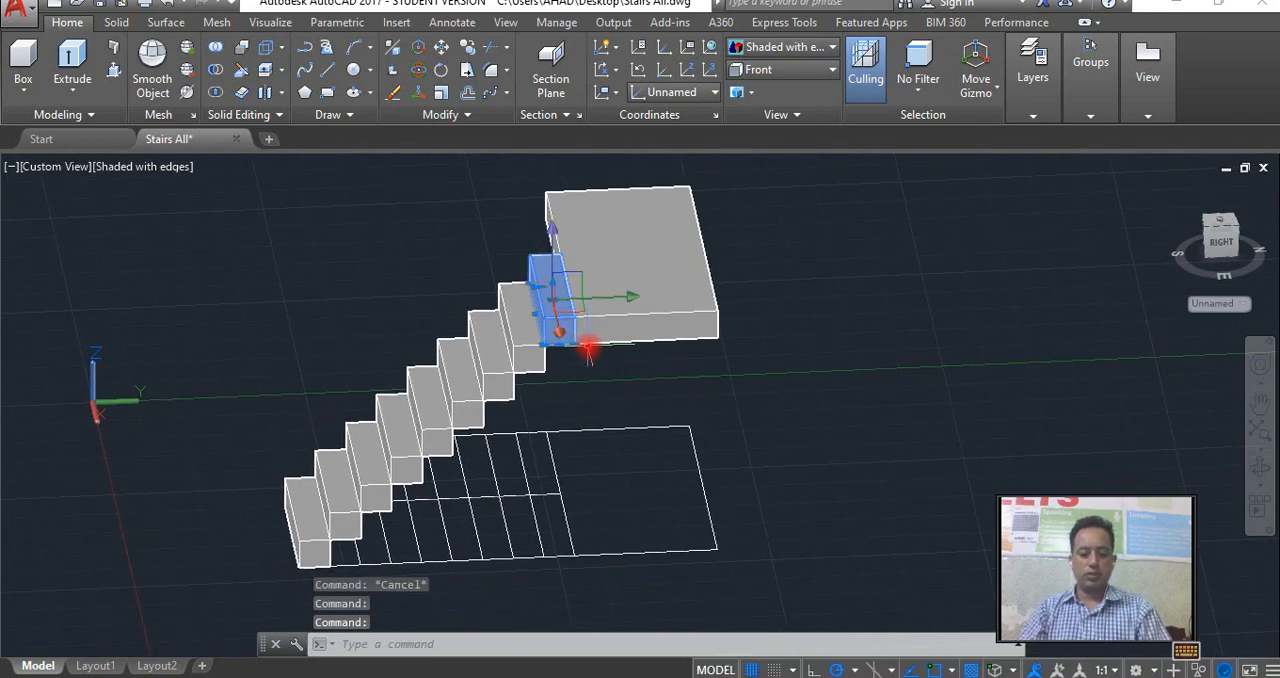
{"action": "type", "text": "co"}
{"action": "key", "text": "Return"}
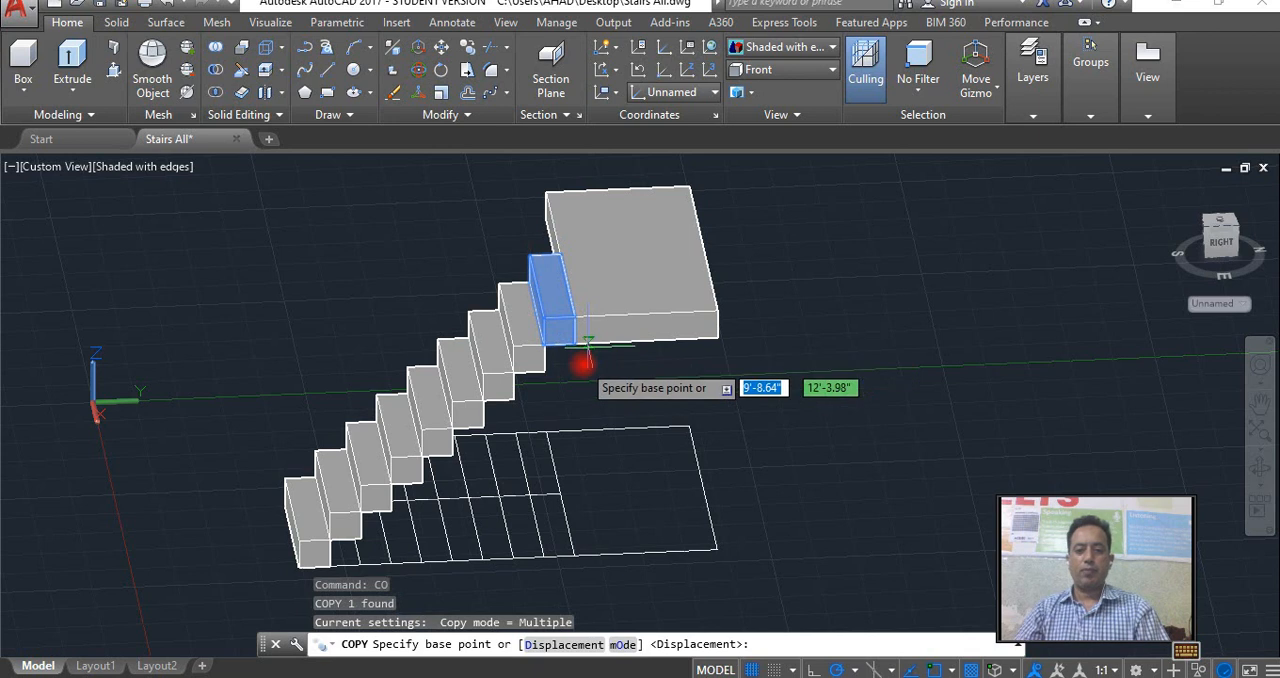
{"action": "left_click", "coordinate": [571, 243]}
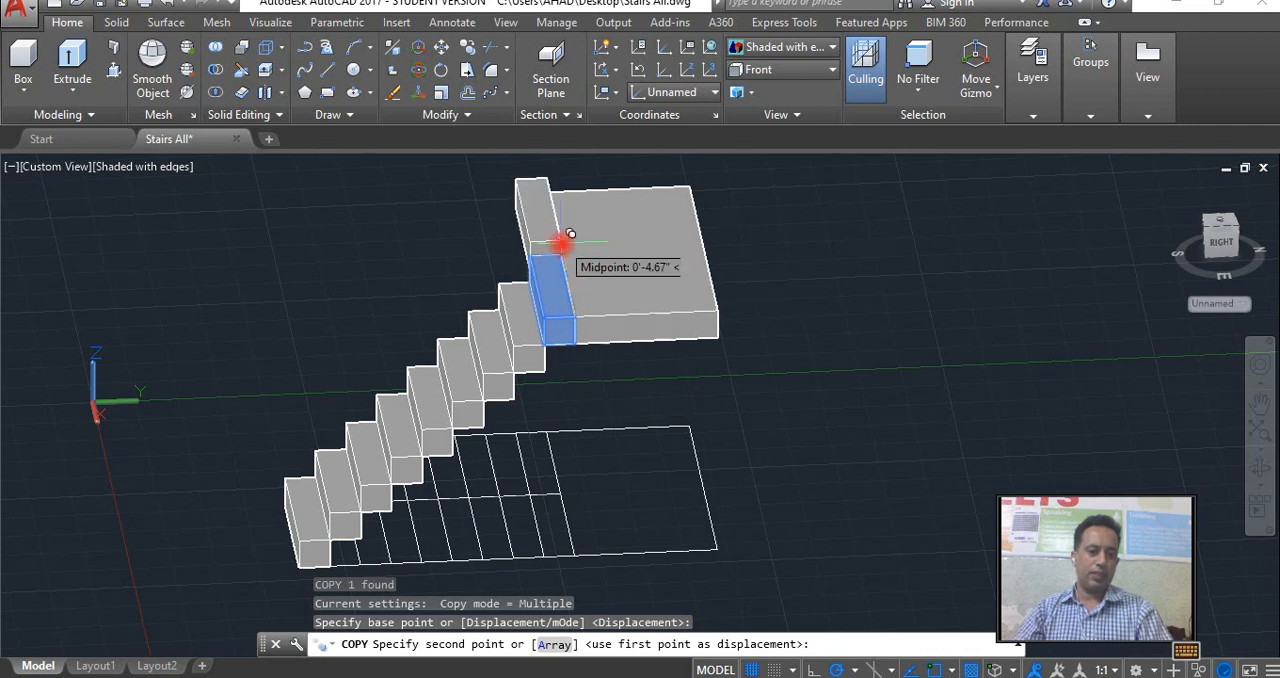
{"action": "key", "text": "Escape"}
Copy the first flight's topmost step by its lower near back corner to successive upper corners, building a second flight of six steps, and end copying.
{"action": "left_click", "coordinate": [586, 319]}
{"action": "type", "text": "co"}
{"action": "key", "text": "Return"}
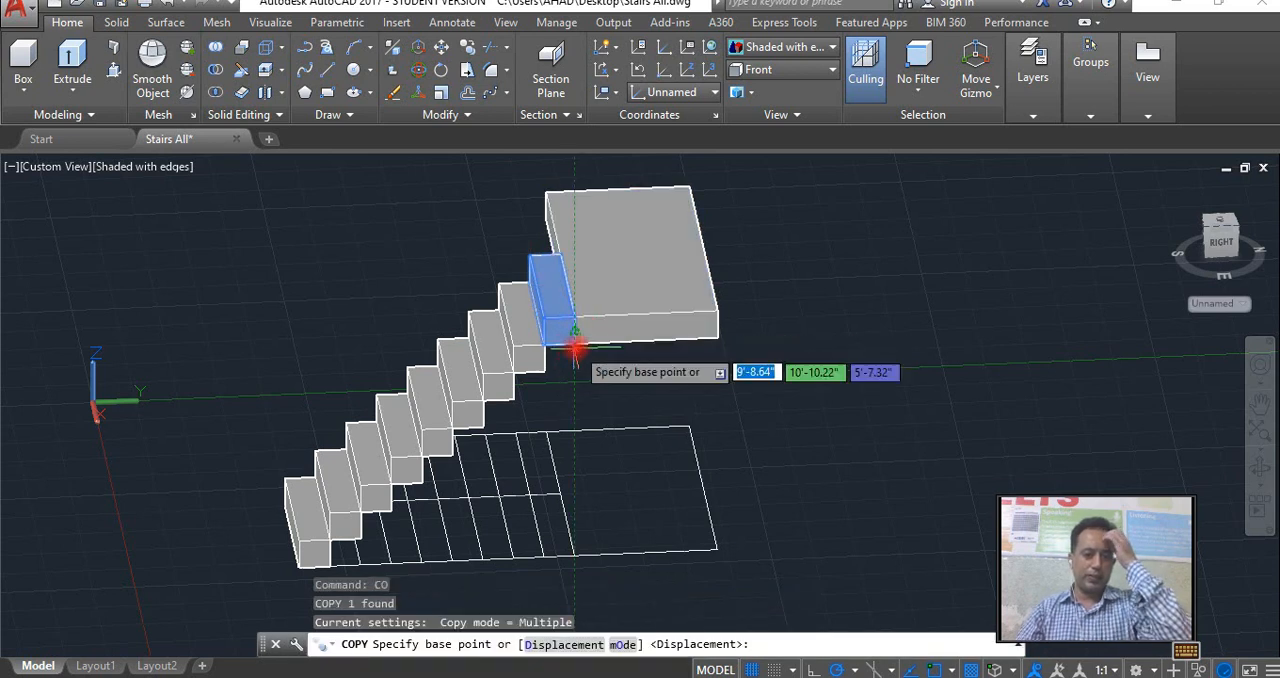
{"action": "left_click", "coordinate": [576, 345]}
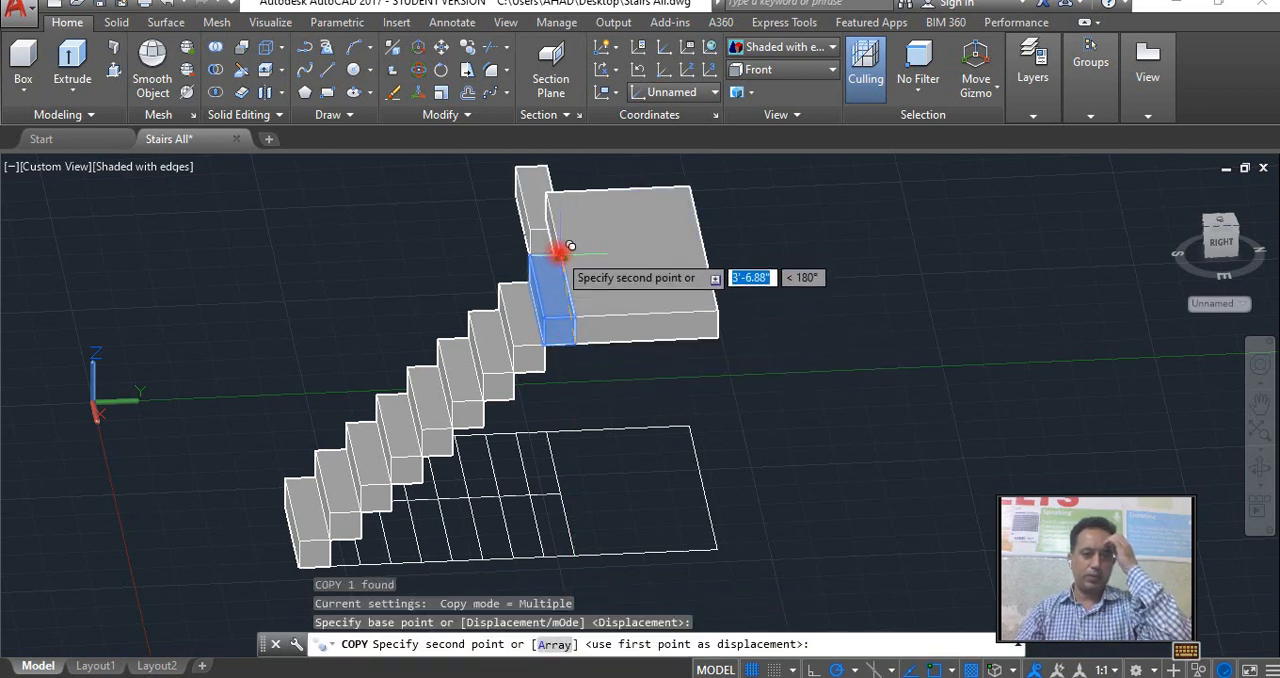
{"action": "left_click", "coordinate": [530, 226]}
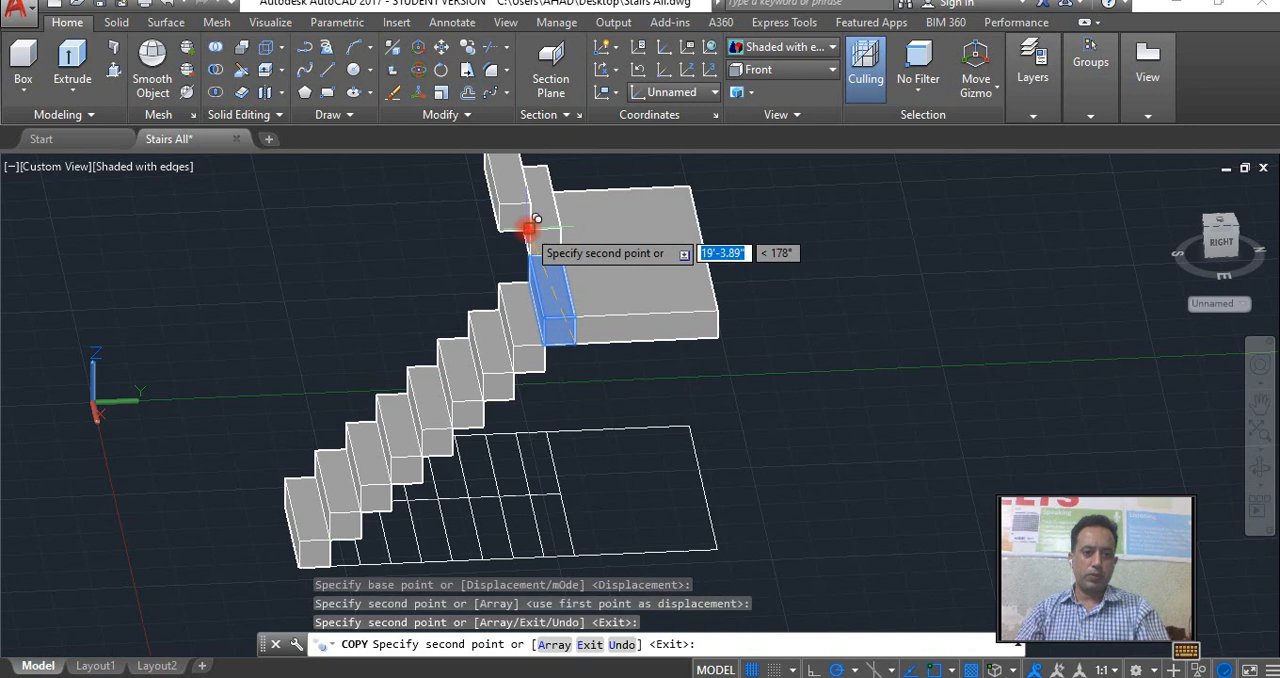
{"action": "left_click", "coordinate": [492, 228]}
{"action": "middle_click_drag", "start_coordinate": [492, 262], "coordinate": [497, 371]}
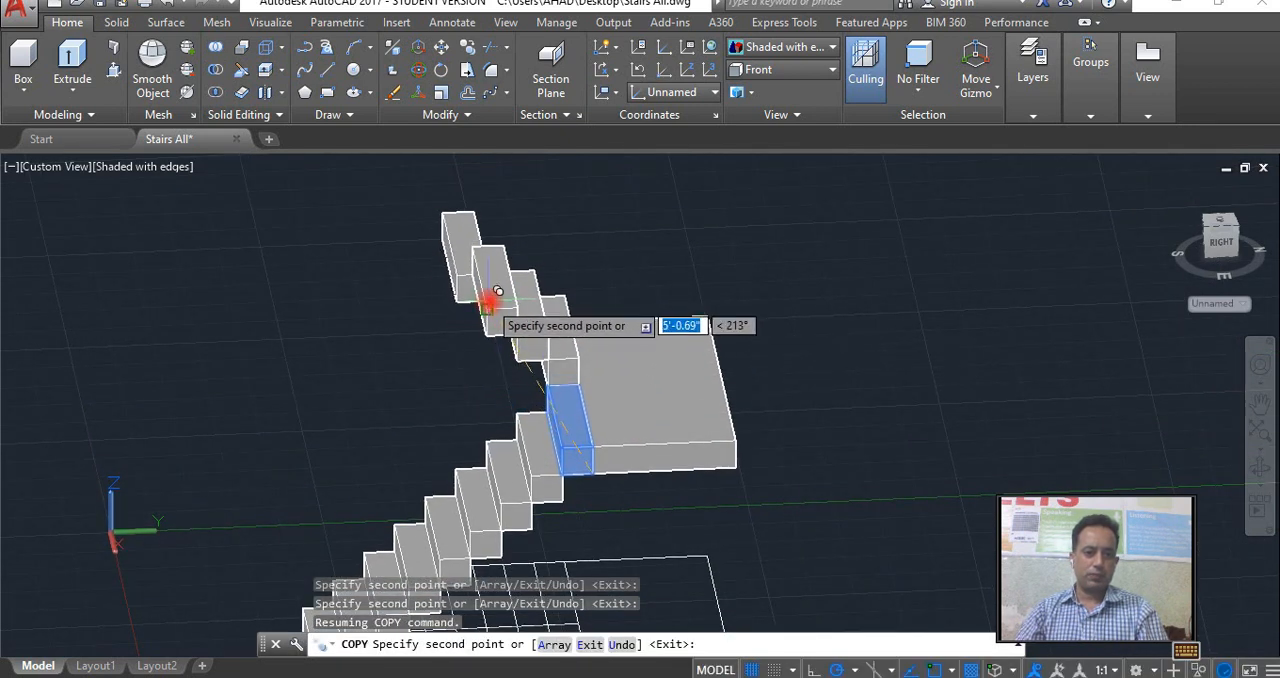
{"action": "left_click", "coordinate": [488, 302]}
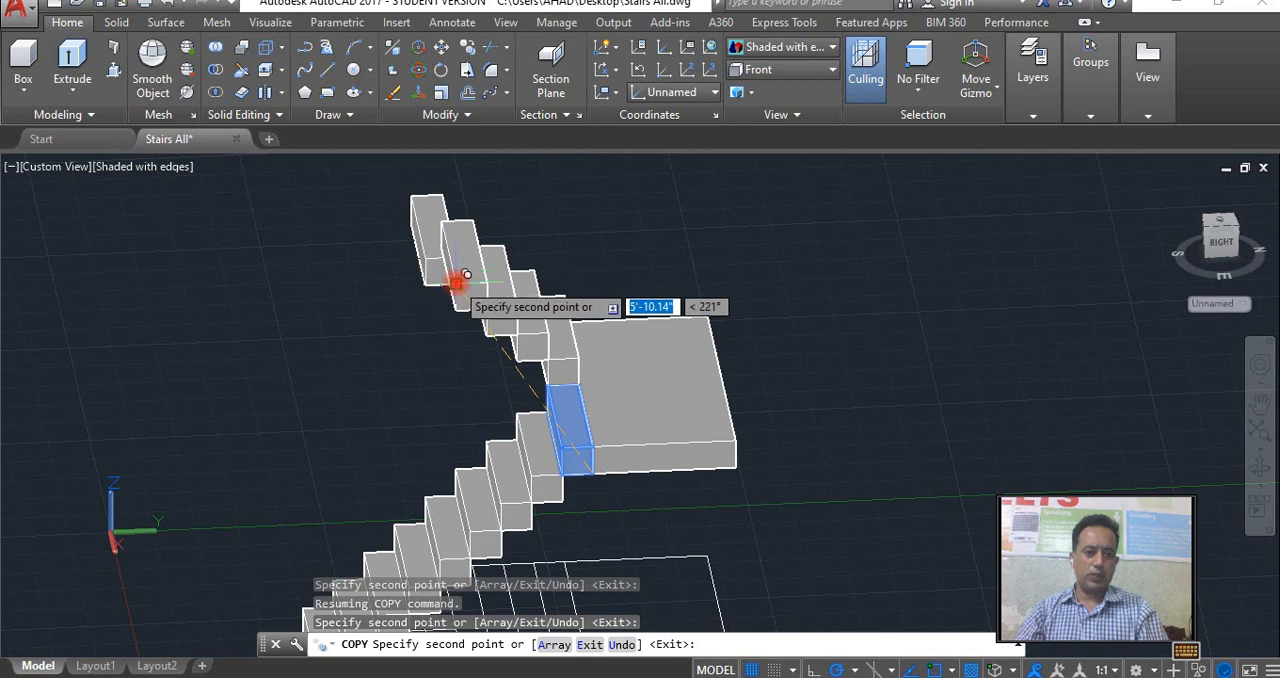
{"action": "left_click", "coordinate": [455, 274]}
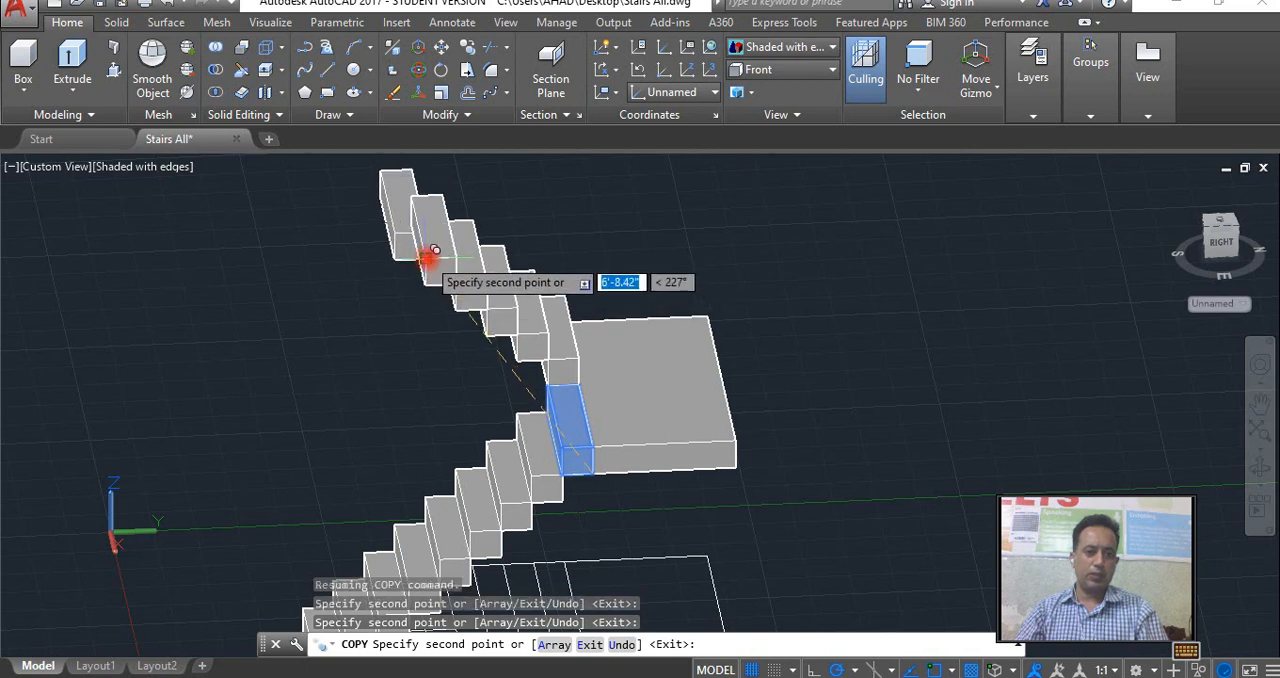
{"action": "scroll", "coordinate": [488, 356], "scroll_direction": "down", "scroll_amount": 2}
{"action": "right_click", "coordinate": [488, 356]}
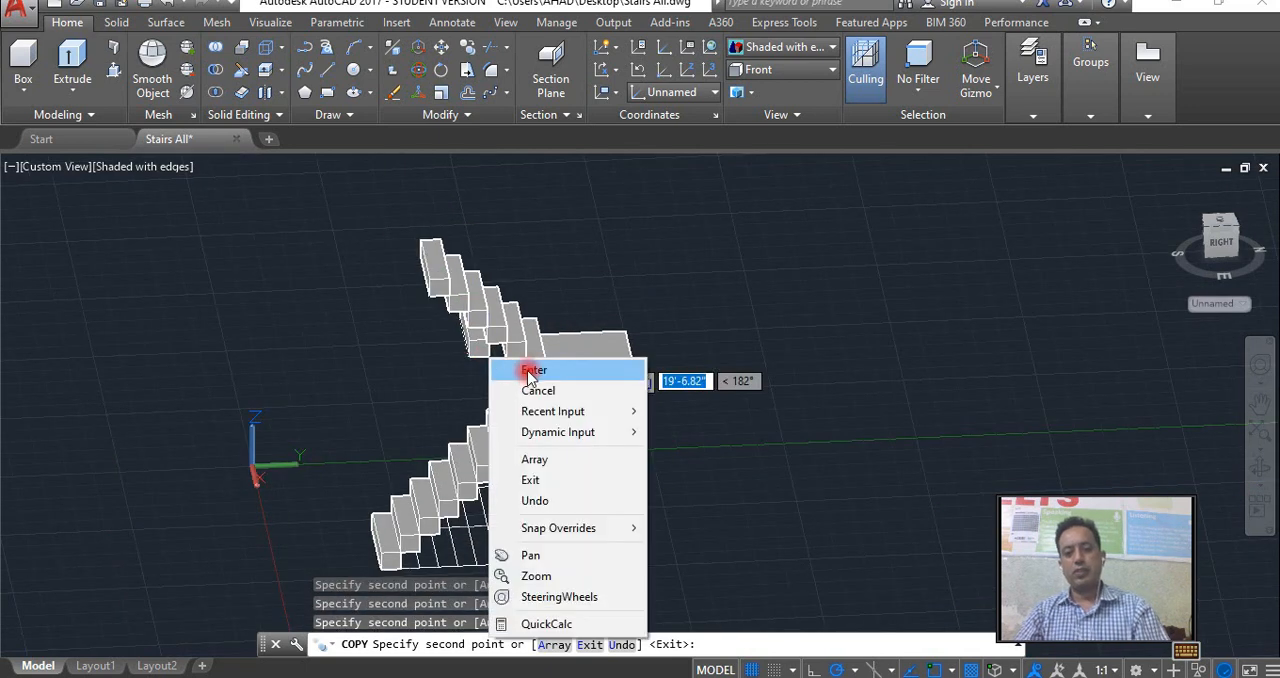
{"action": "left_click", "coordinate": [515, 369]}
Draw a closed 3D polyline along the first flight's underside, from the landing's lower corner to the lowest step and back along the steps' inner corners.
{"action": "scroll", "coordinate": [550, 453], "scroll_direction": "up", "scroll_amount": 3}
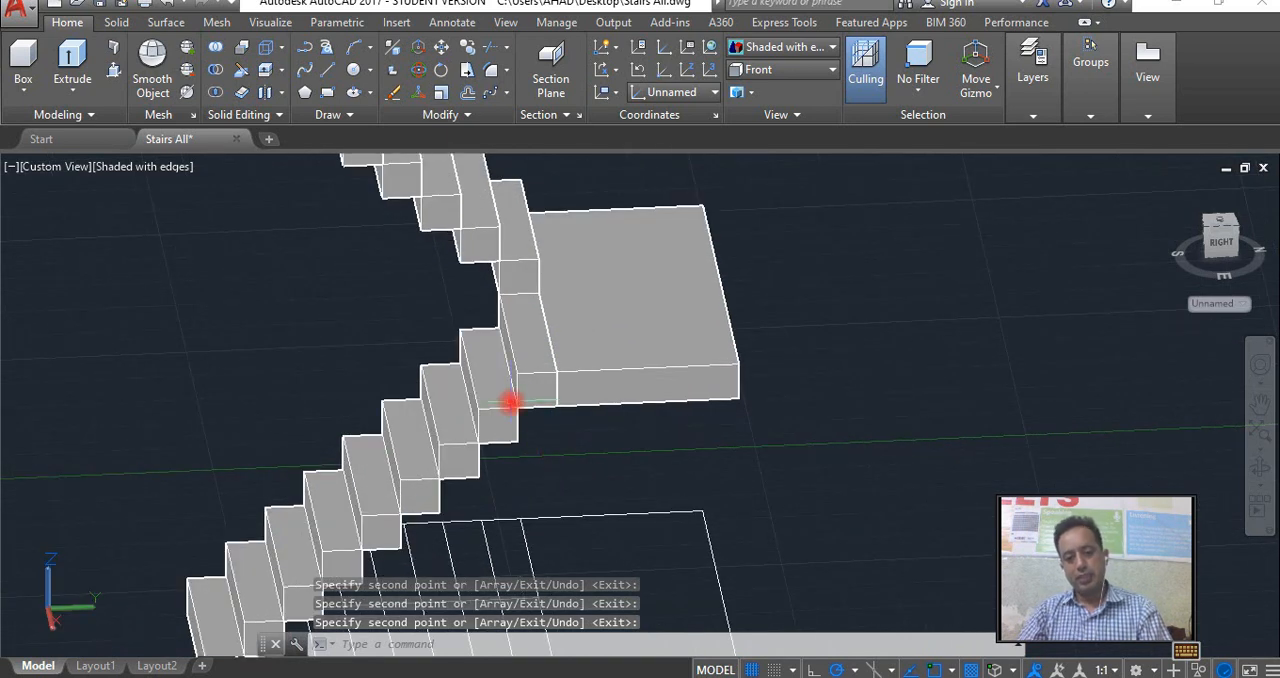
{"action": "middle_click_drag", "start_coordinate": [517, 413], "coordinate": [571, 349], "text": "shift"}
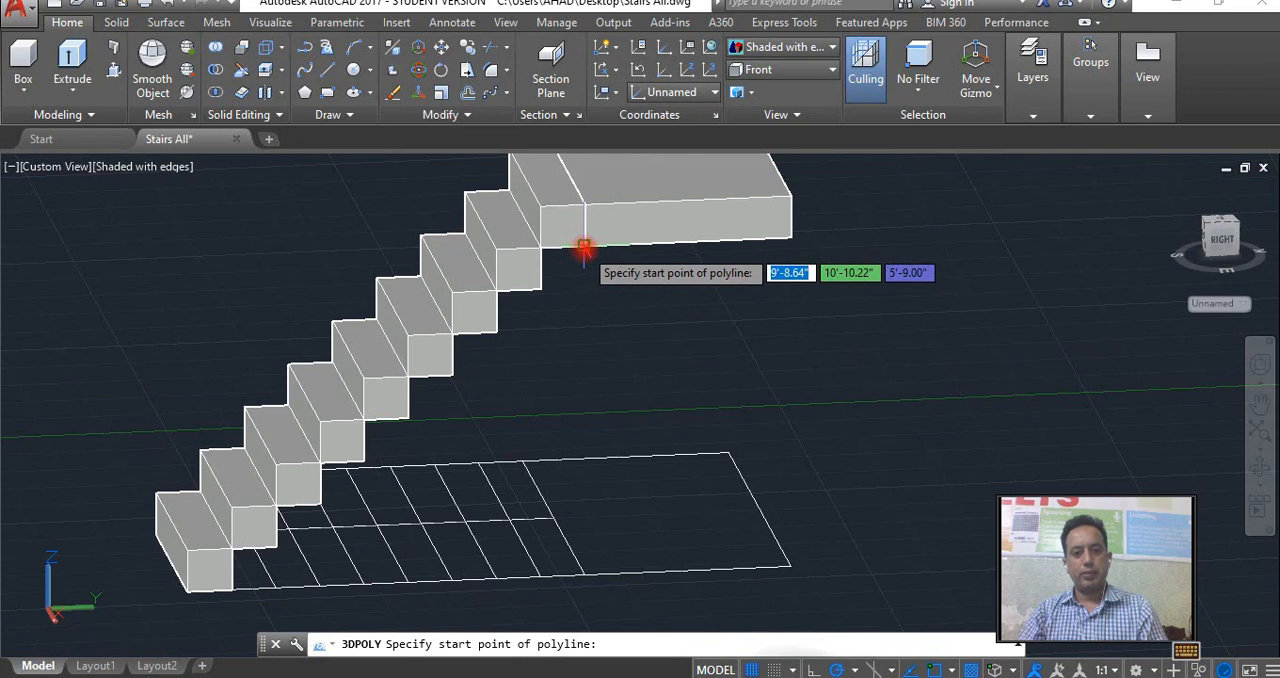
{"action": "left_click", "coordinate": [584, 246]}
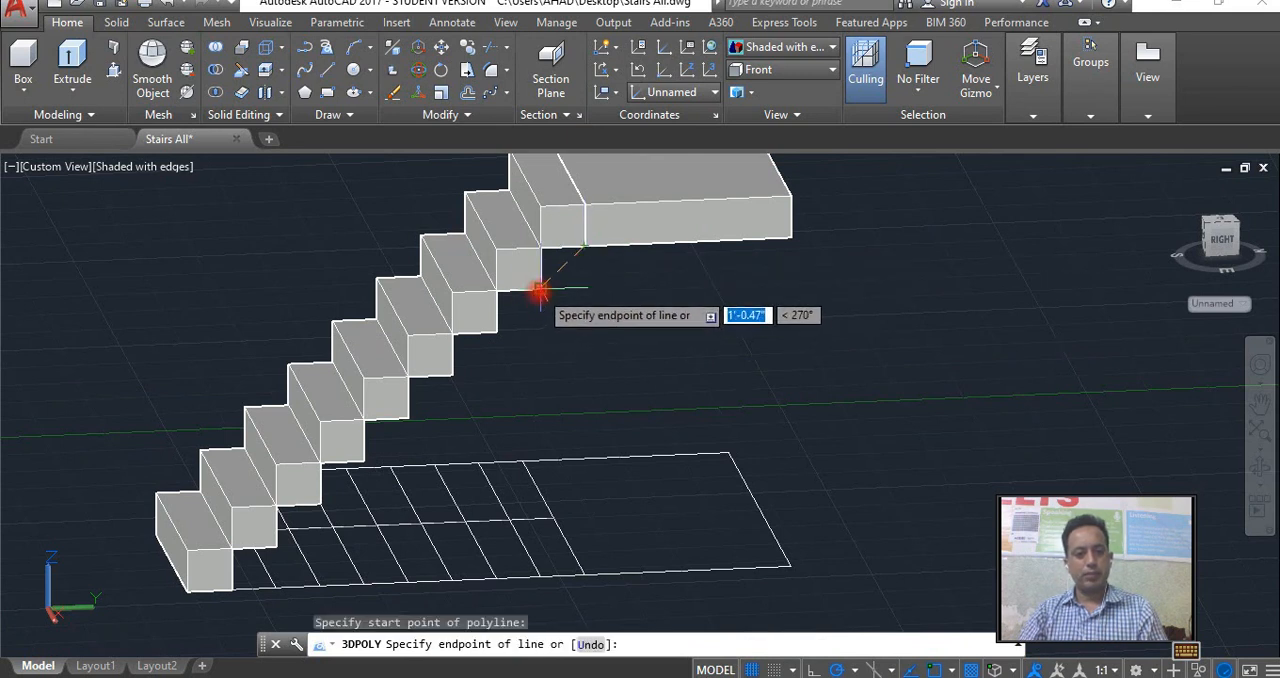
{"action": "left_click", "coordinate": [232, 592]}
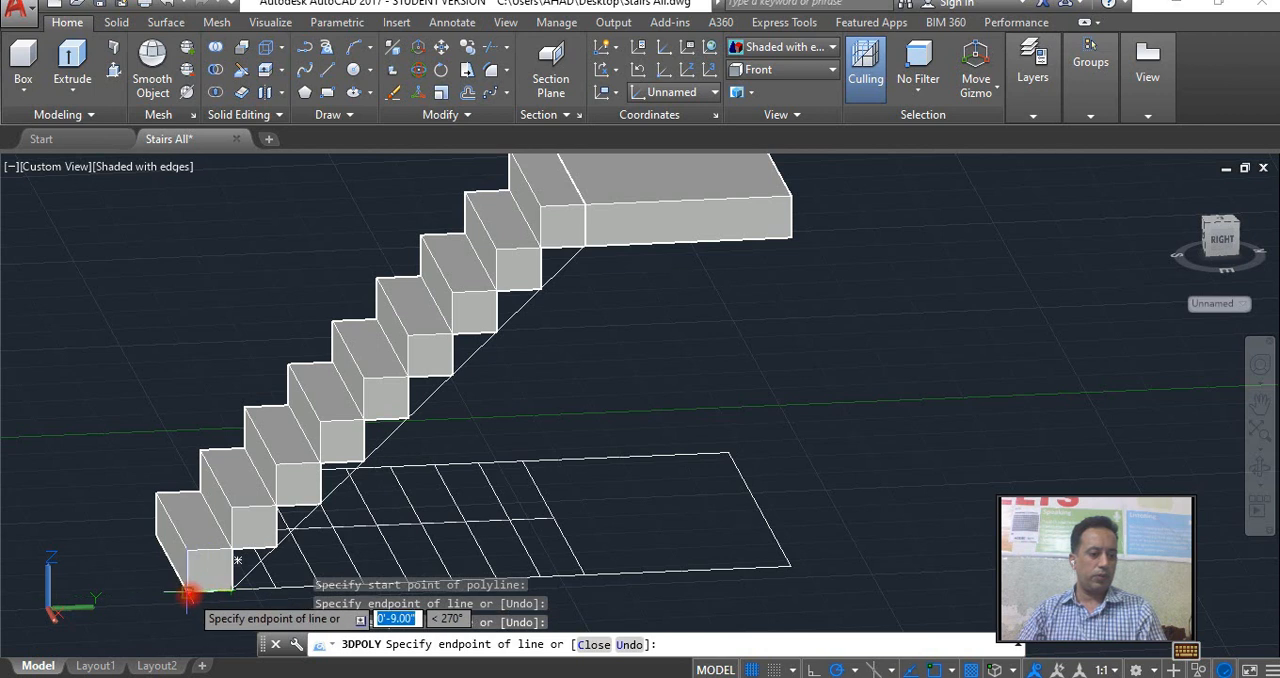
{"action": "left_click", "coordinate": [188, 594]}
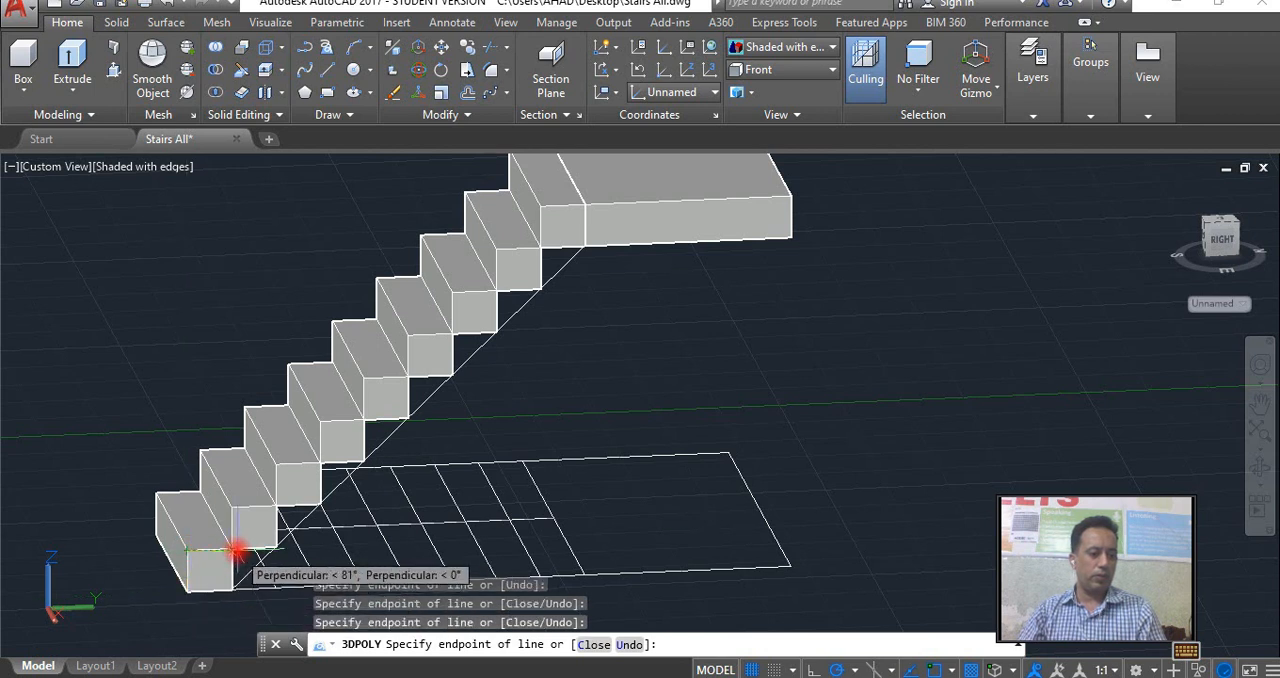
{"action": "type", "text": "u"}
{"action": "key", "text": "Return"}
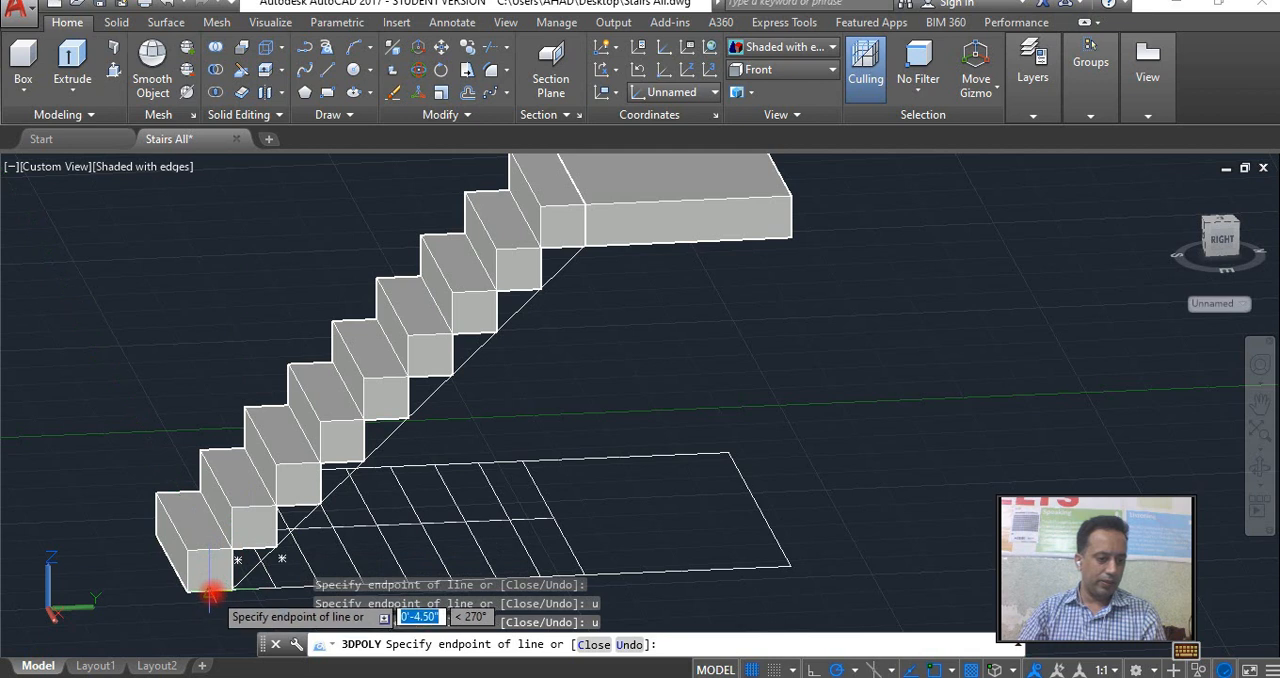
{"action": "left_click", "coordinate": [233, 550]}
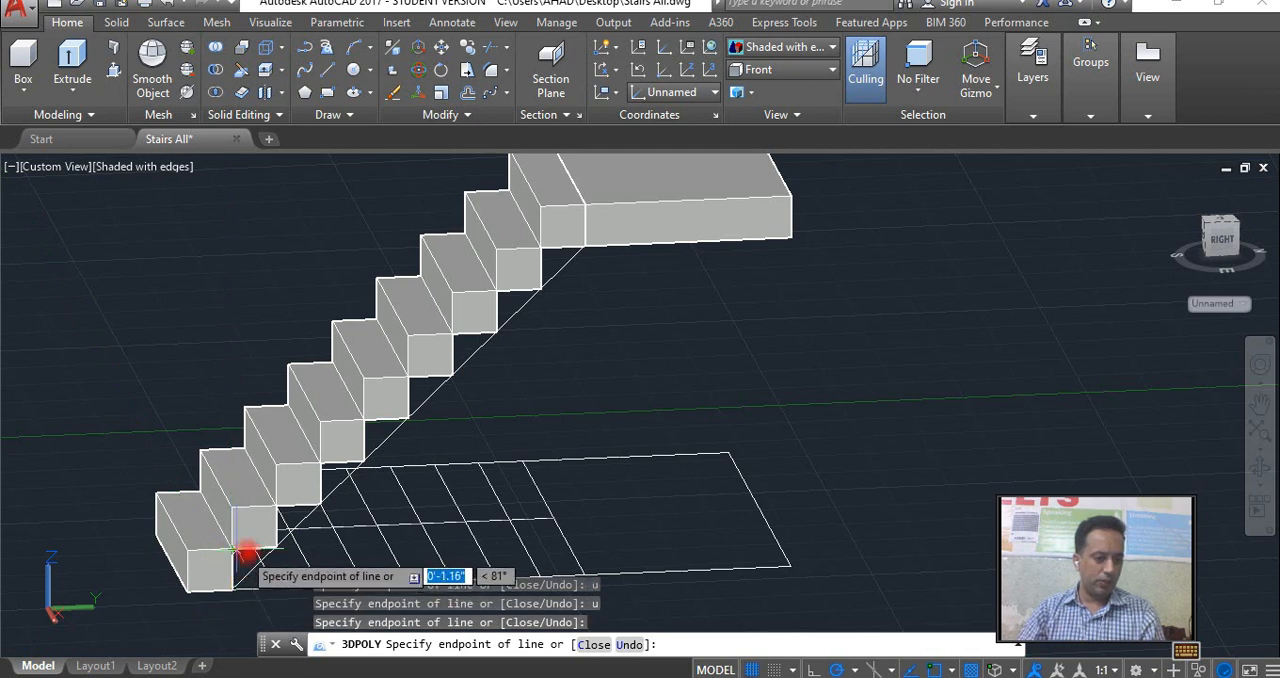
{"action": "left_click", "coordinate": [543, 245]}
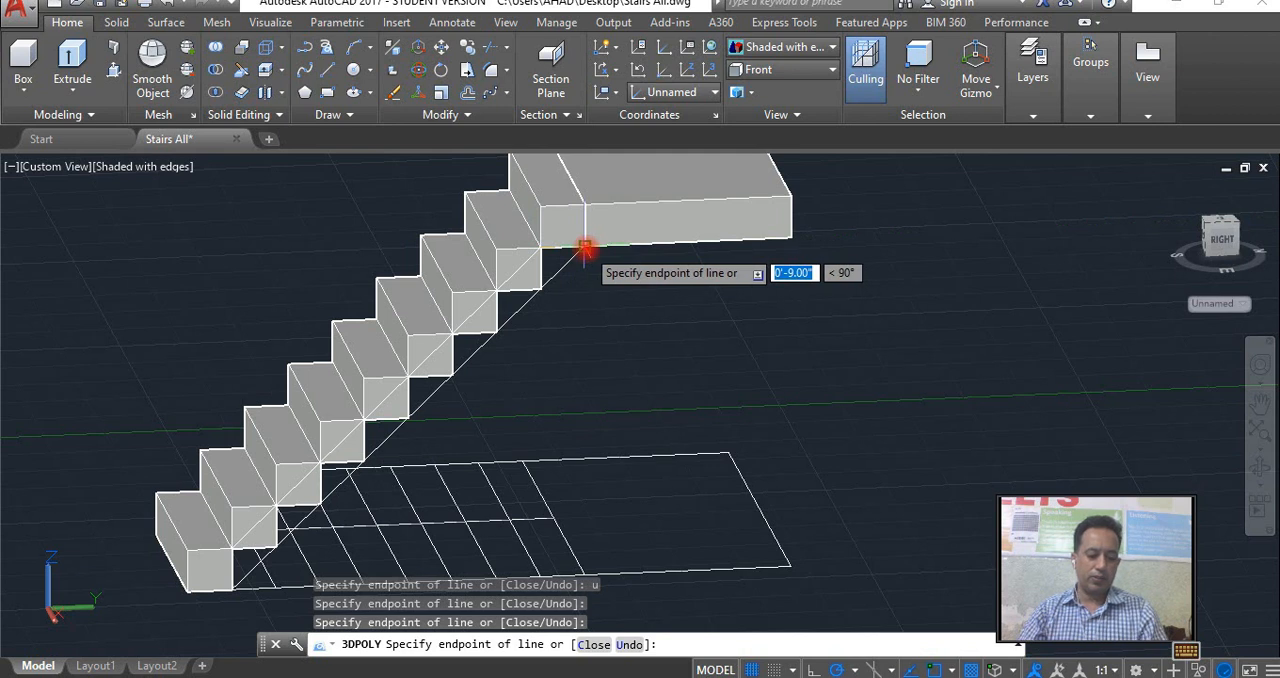
{"action": "type", "text": "c"}
{"action": "key", "text": "Return"}
Presspull the first flight's sloping underside profile across the full width of the steps to form a solid waist slab.
{"action": "left_click", "coordinate": [578, 256]}
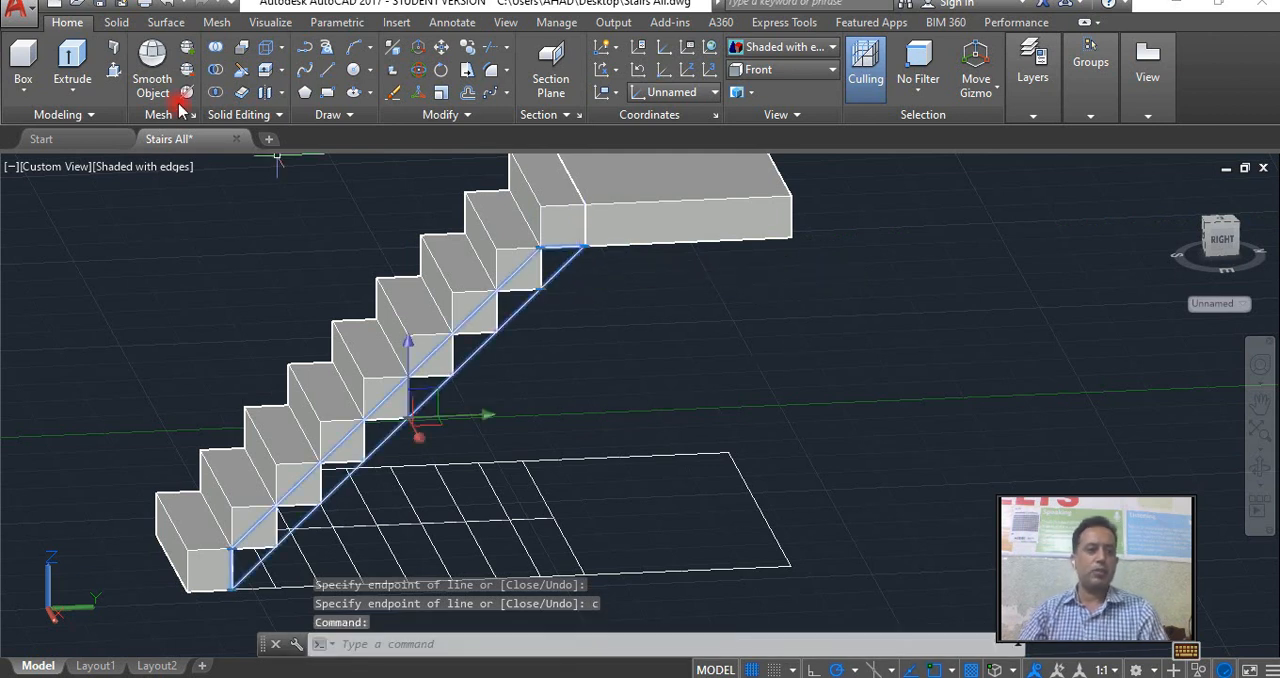
{"action": "left_click", "coordinate": [243, 573]}
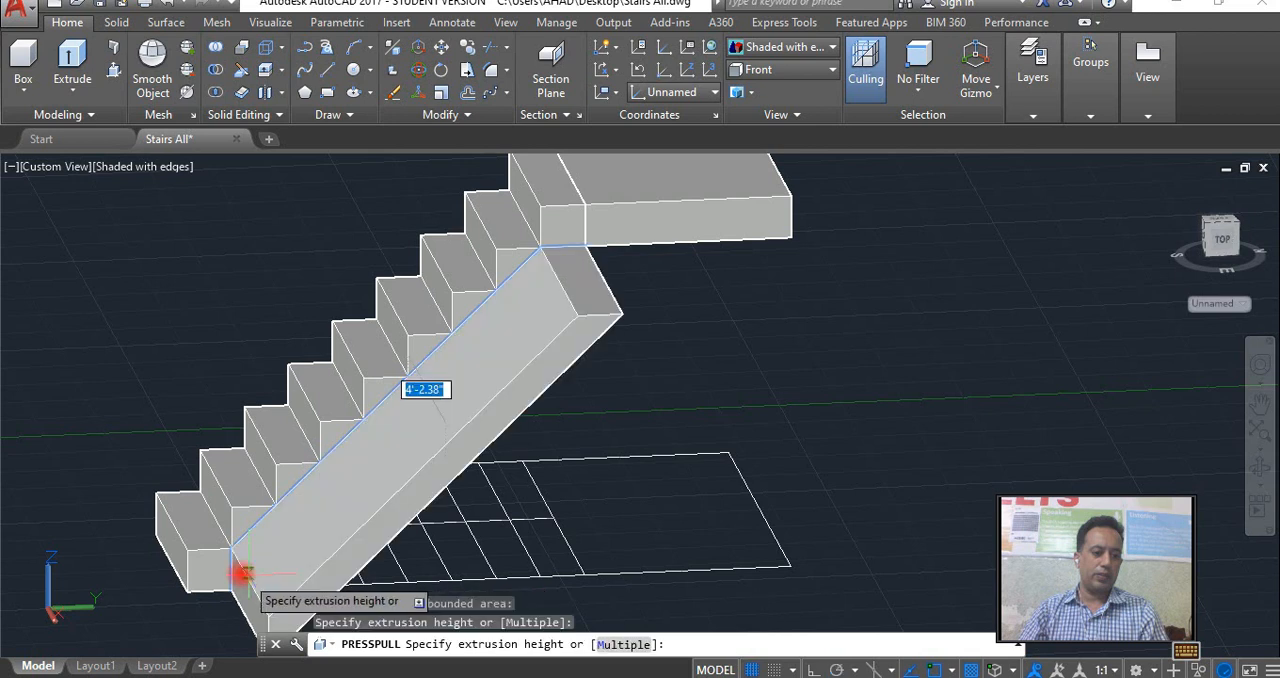
{"action": "left_click", "coordinate": [200, 487]}
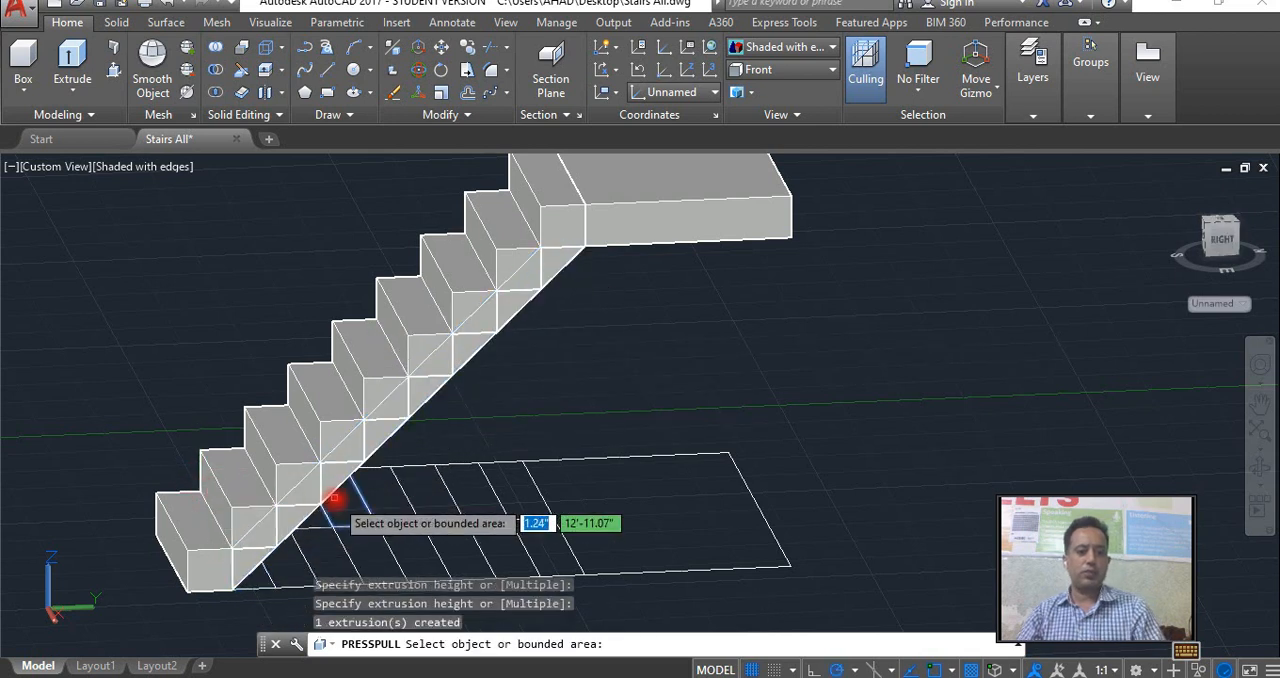
{"action": "key", "text": "Return"}
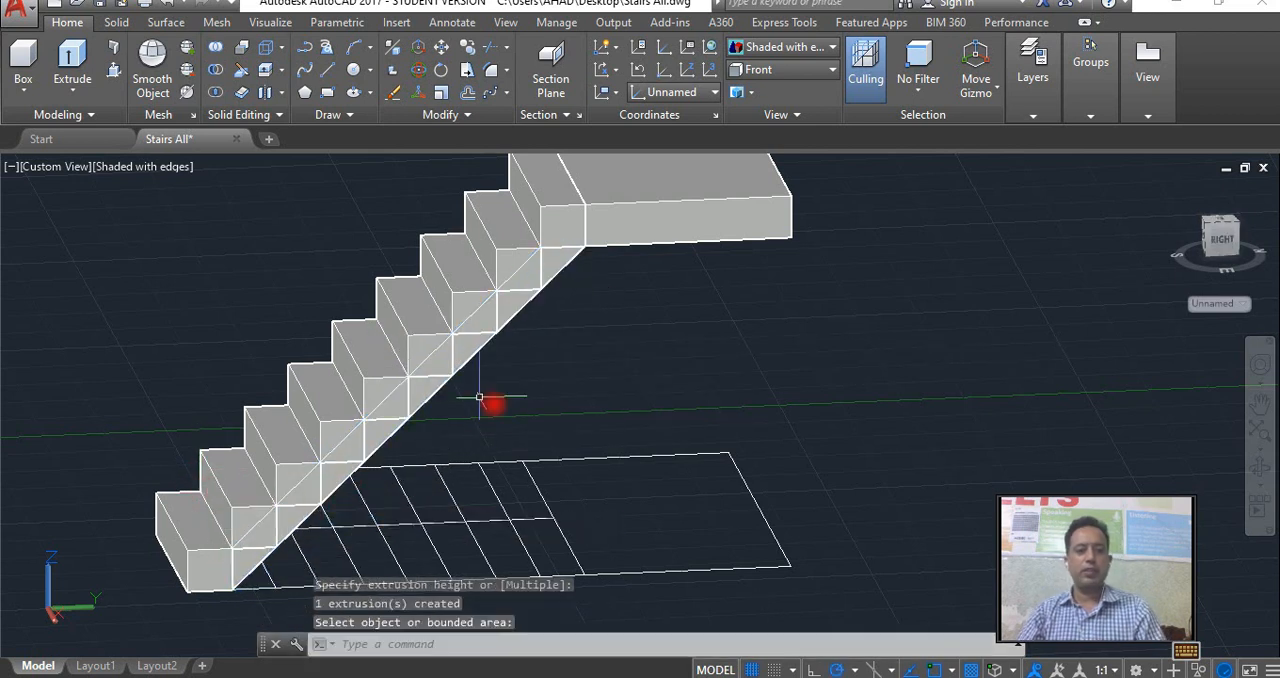
Draw a closed 3D polyline along the second flight's underside, from the landing-level corner to the topmost step and back along the inner corners.
{"action": "left_click", "coordinate": [1260, 470]}
{"action": "left_click_drag", "start_coordinate": [749, 346], "coordinate": [583, 429]}
{"action": "right_click", "coordinate": [583, 429]}
{"action": "left_click", "coordinate": [660, 80]}
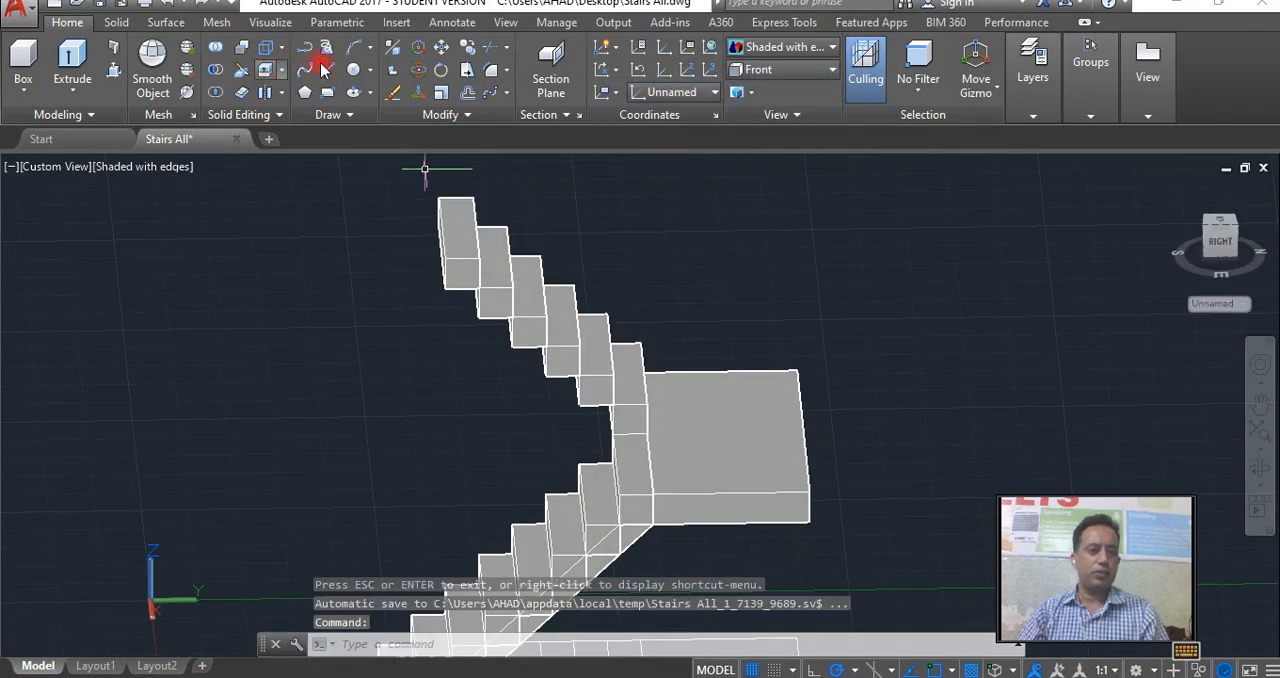
{"action": "left_click", "coordinate": [328, 49]}
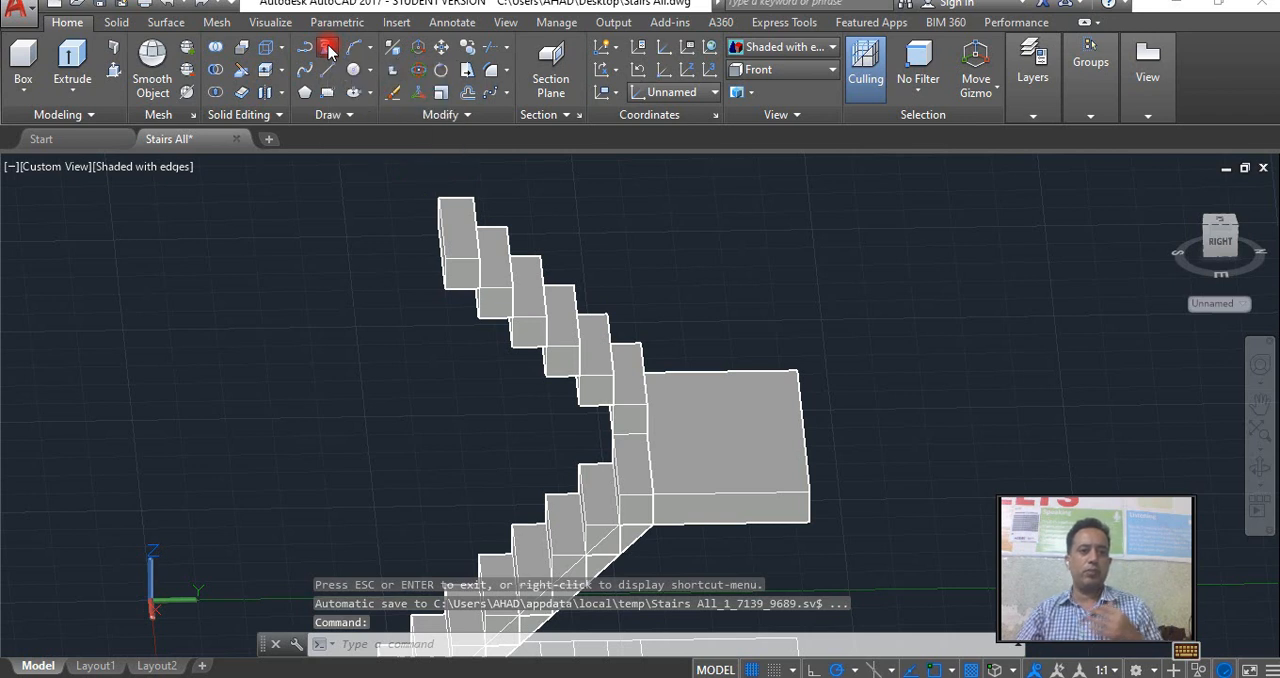
{"action": "scroll", "coordinate": [612, 420], "scroll_direction": "up", "scroll_amount": 4}
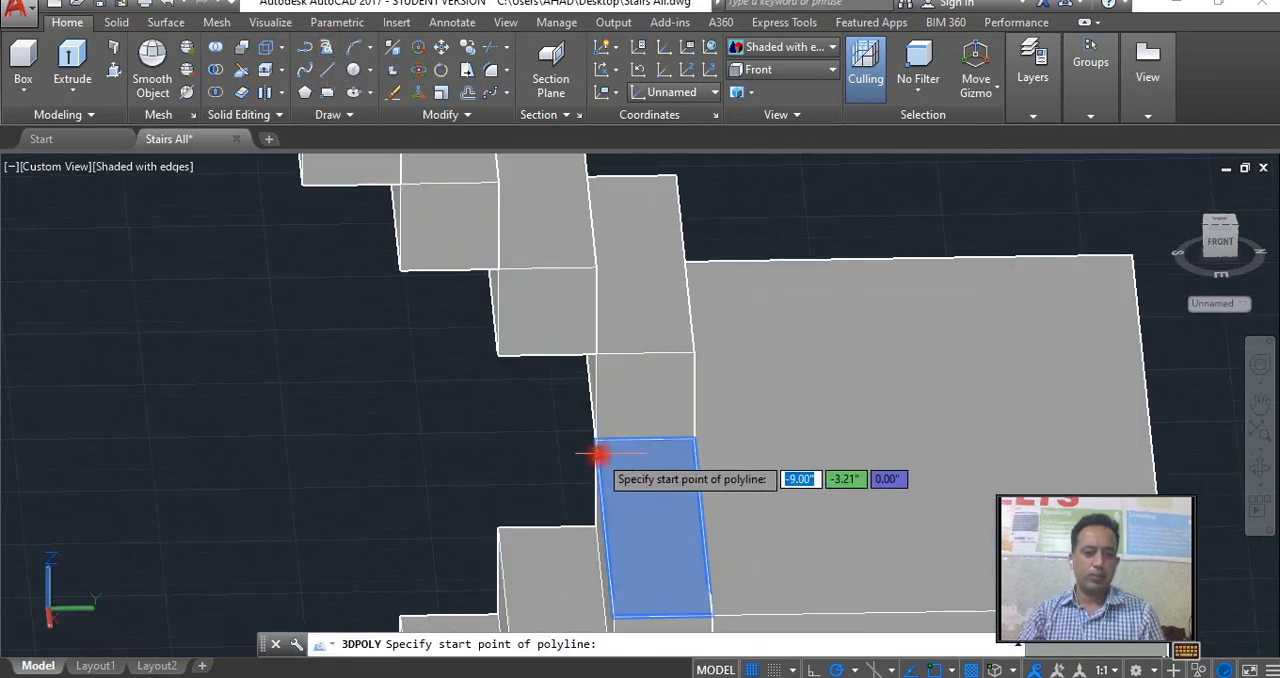
{"action": "left_click", "coordinate": [595, 440]}
{"action": "scroll", "coordinate": [466, 364], "scroll_direction": "down", "scroll_amount": 3}
{"action": "middle_click_drag", "start_coordinate": [403, 309], "coordinate": [608, 466]}
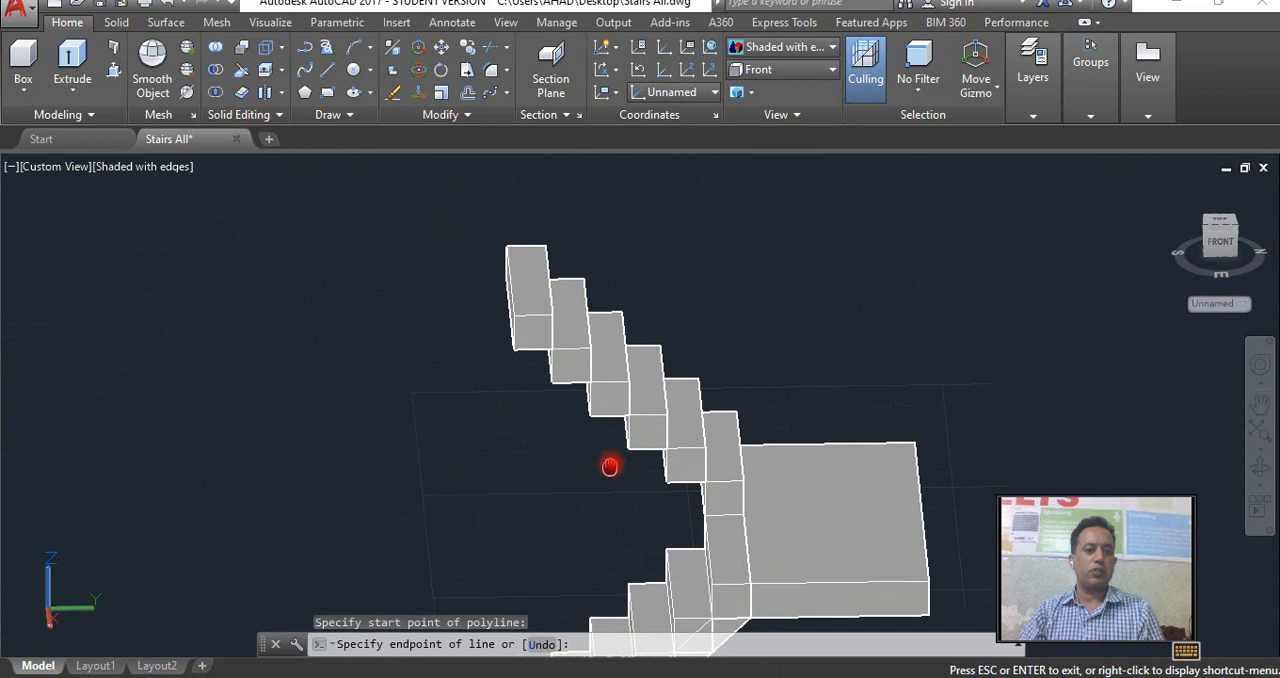
{"action": "left_click", "coordinate": [514, 352]}
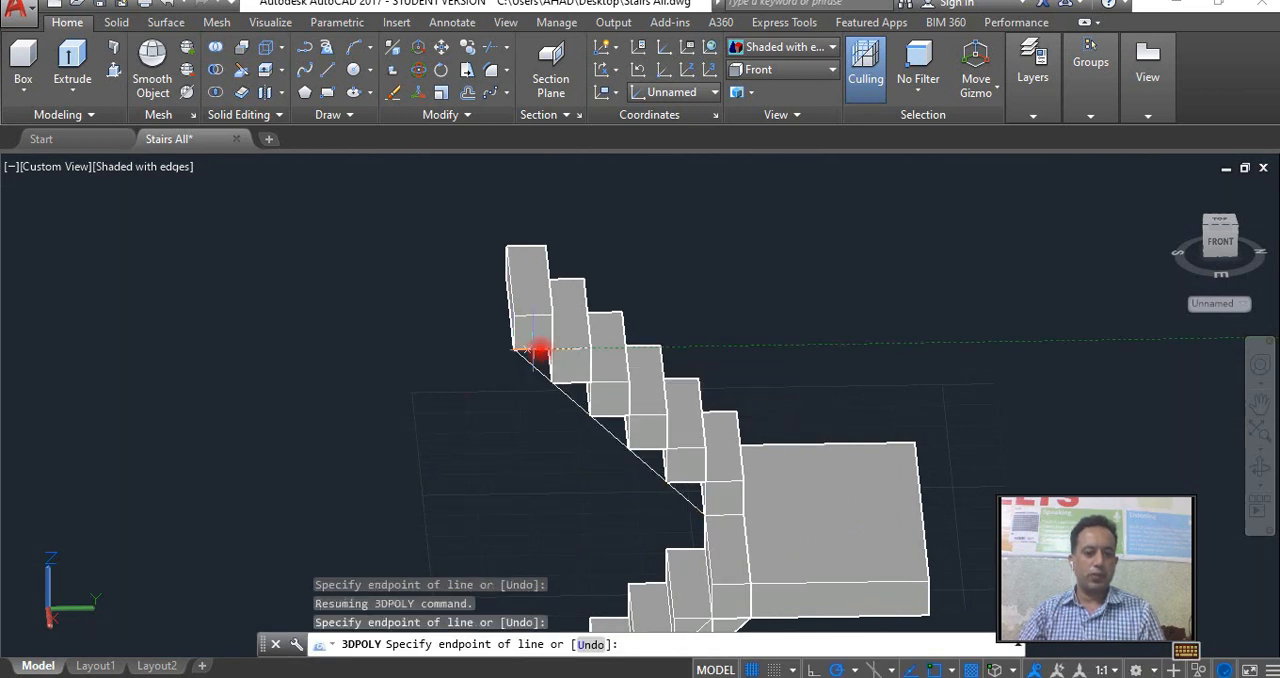
{"action": "left_click", "coordinate": [552, 348]}
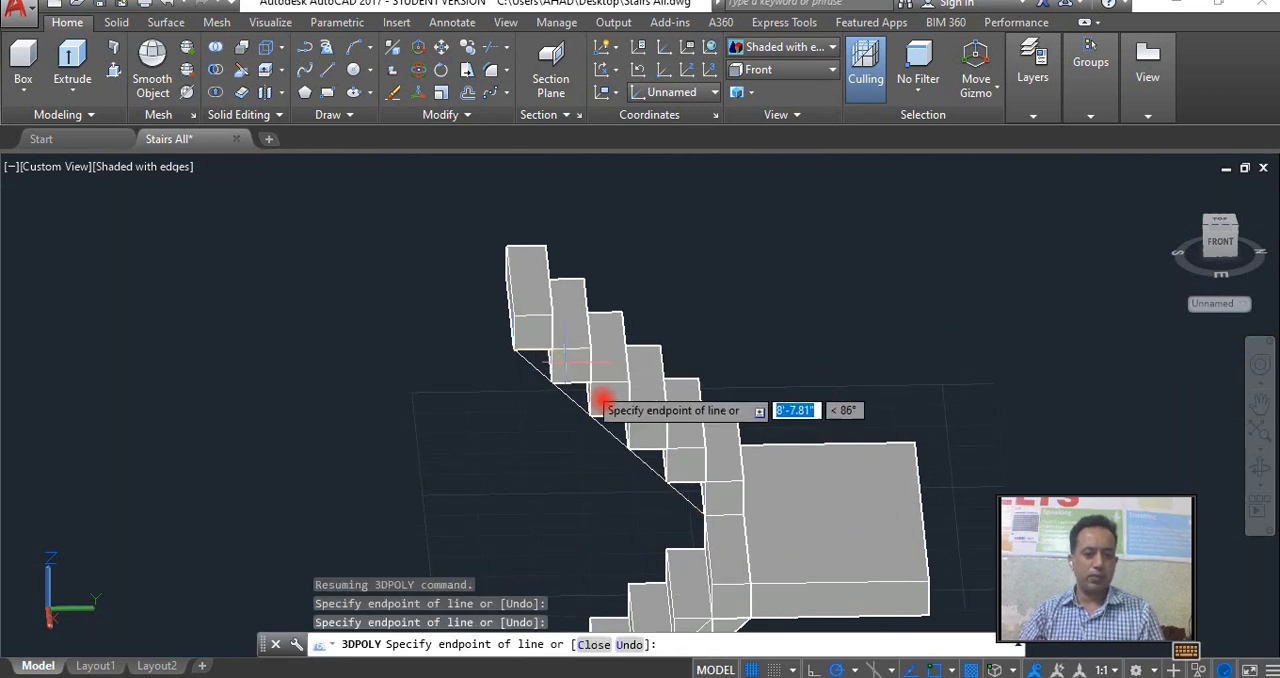
{"action": "scroll", "coordinate": [705, 483], "scroll_direction": "up", "scroll_amount": 3}
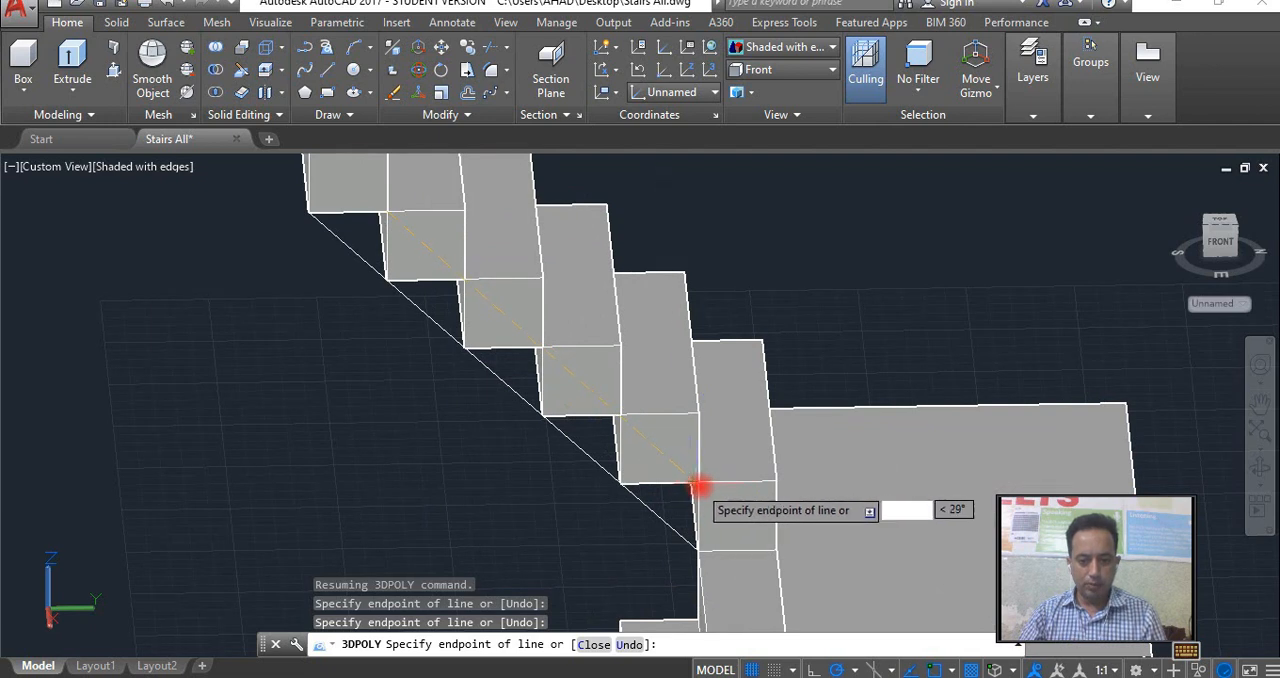
{"action": "left_click", "coordinate": [699, 484]}
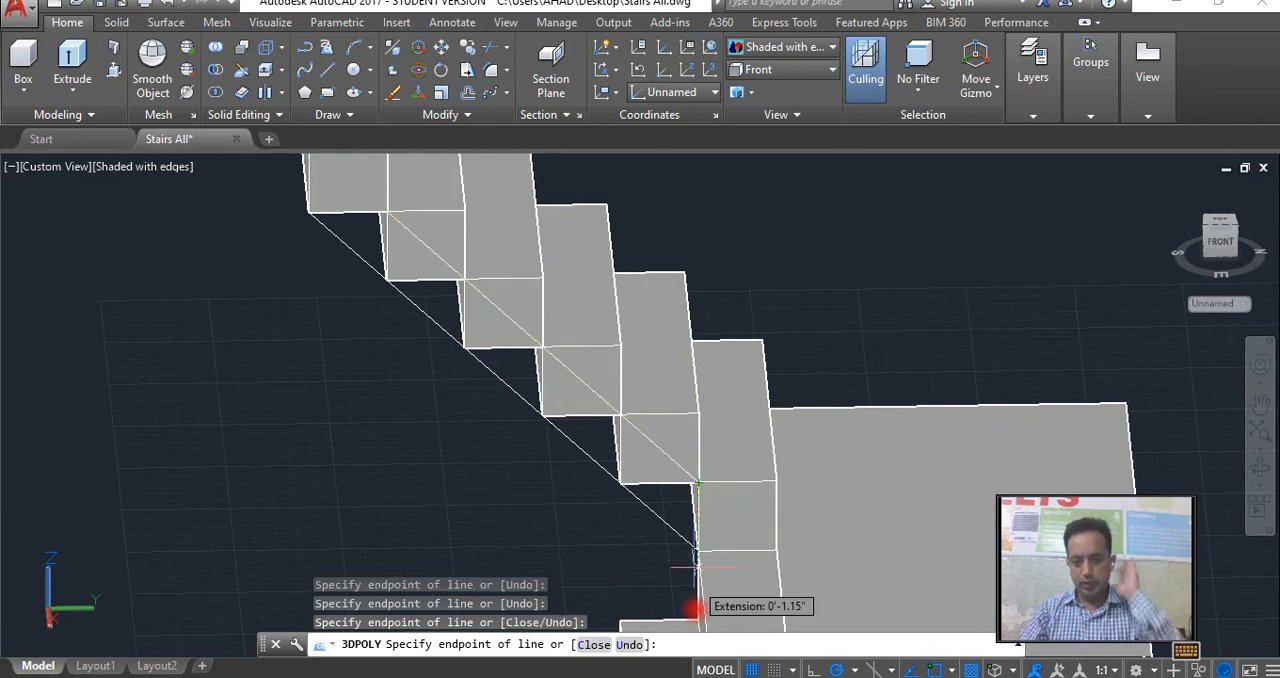
{"action": "left_click", "coordinate": [698, 549]}
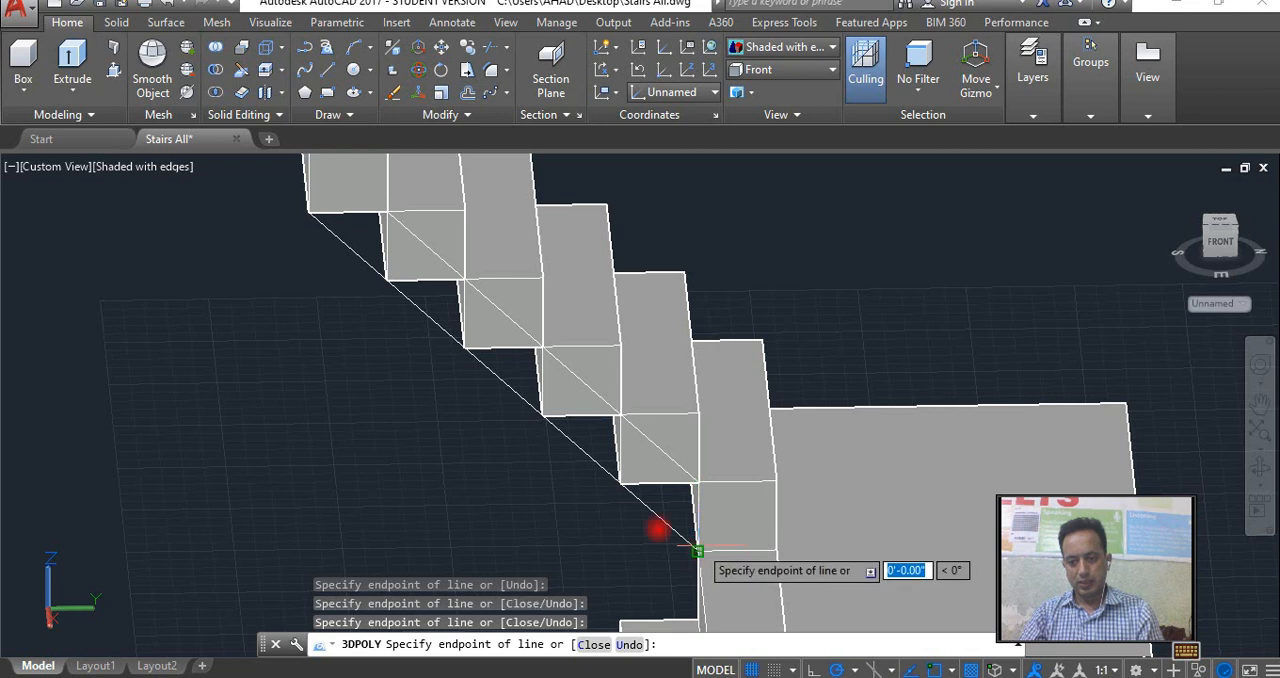
{"action": "type", "text": "c"}
{"action": "key", "text": "Return"}
Presspull the second flight's sloping underside profile across the width of its steps to form a solid waist slab.
{"action": "left_click", "coordinate": [646, 507]}
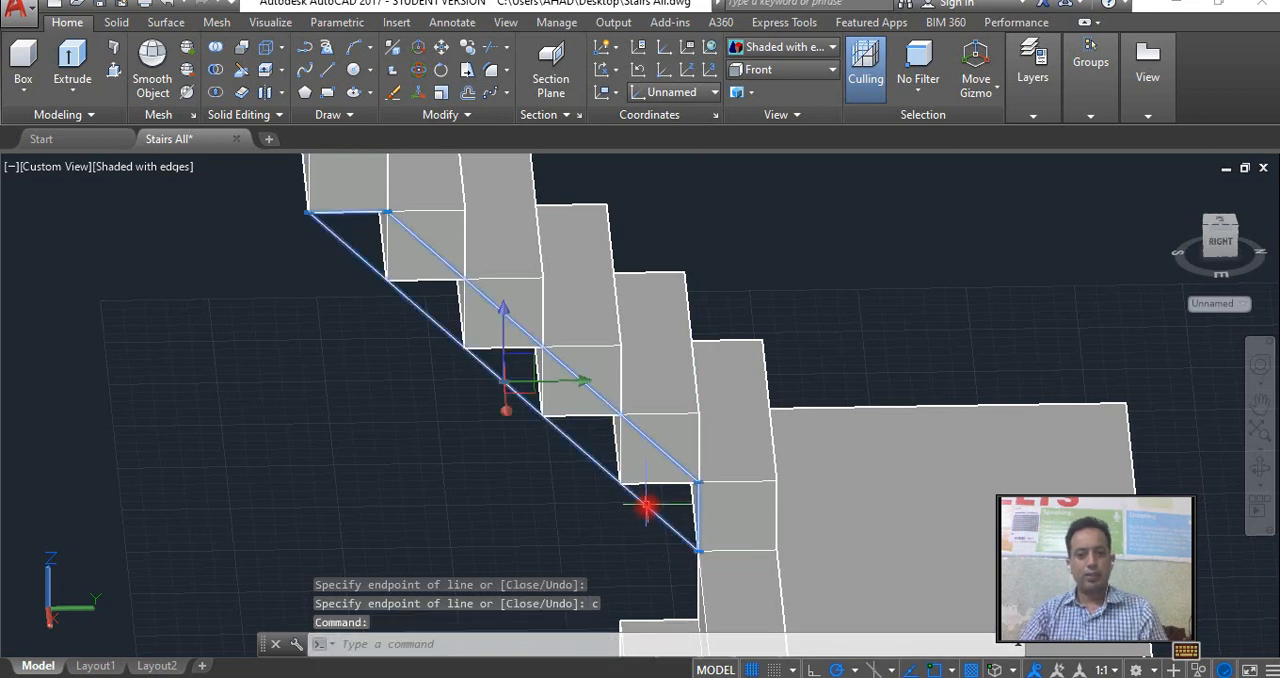
{"action": "left_click", "coordinate": [117, 74]}
{"action": "scroll", "coordinate": [444, 304], "scroll_direction": "down", "scroll_amount": 2}
{"action": "middle_click_drag", "start_coordinate": [388, 282], "coordinate": [417, 410]}
{"action": "left_click", "coordinate": [414, 400]}
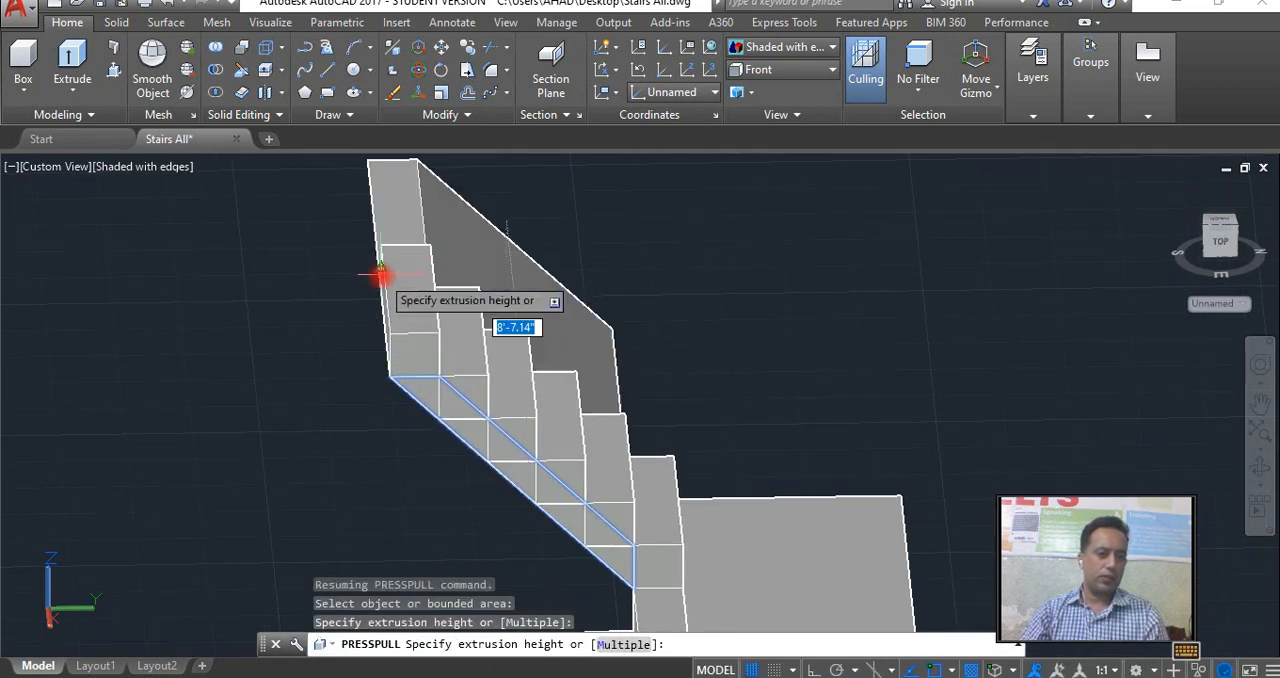
{"action": "left_click", "coordinate": [430, 255]}
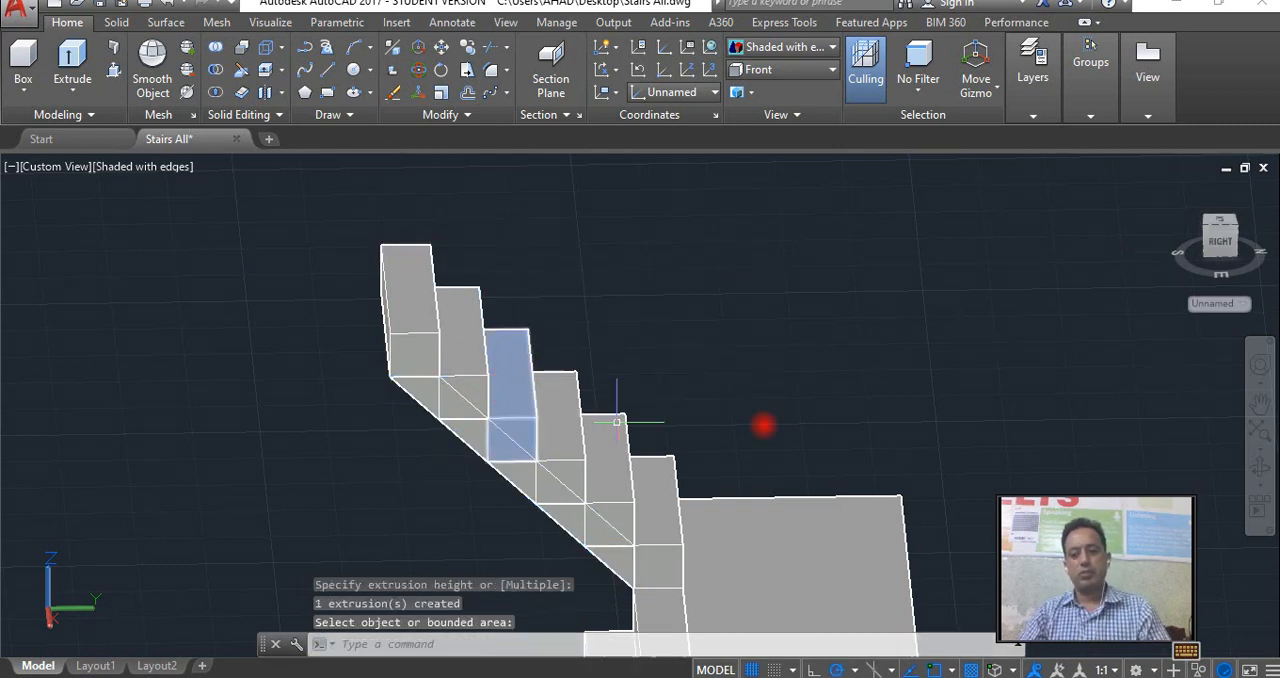
Union all the steps, both sloping waist slabs and the landing slab into one solid, selecting them in the Right view.
{"action": "left_click", "coordinate": [1260, 466]}
{"action": "left_click_drag", "start_coordinate": [578, 408], "coordinate": [646, 403]}
{"action": "scroll", "coordinate": [646, 403], "scroll_direction": "down", "scroll_amount": 6}
{"action": "middle_click_drag", "start_coordinate": [671, 494], "coordinate": [586, 386]}
{"action": "right_click", "coordinate": [584, 390]}
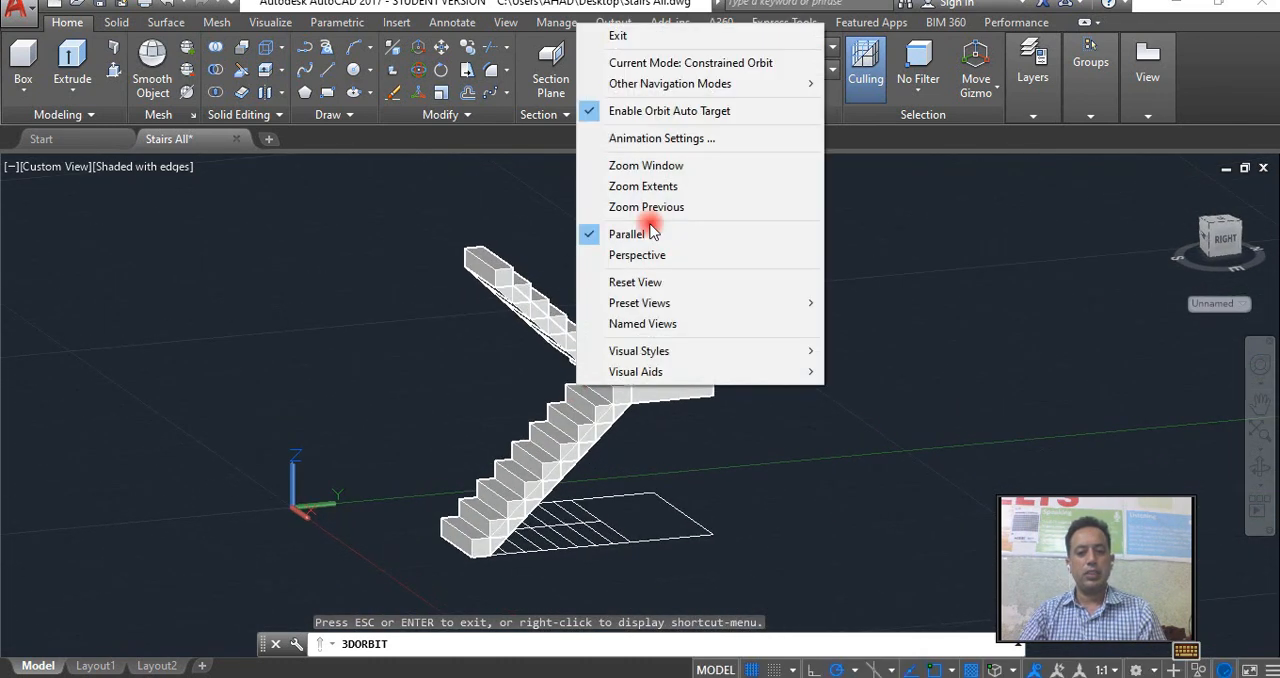
{"action": "left_click", "coordinate": [621, 36]}
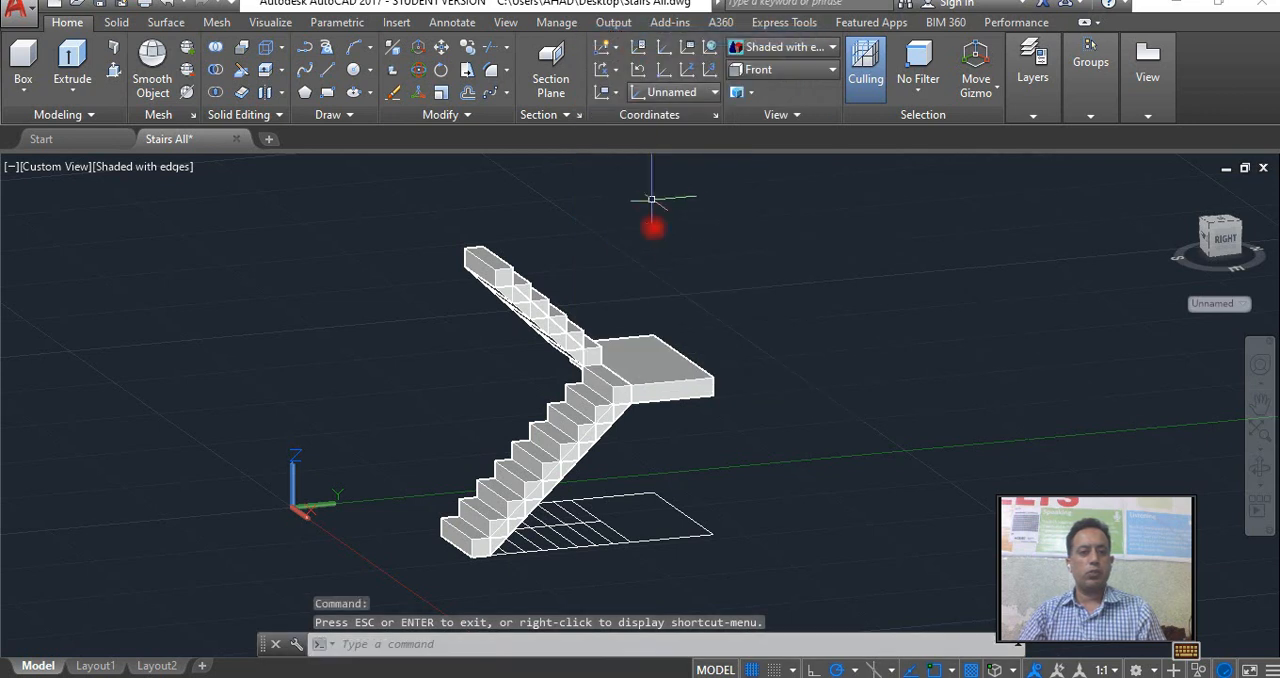
{"action": "left_click", "coordinate": [1228, 245]}
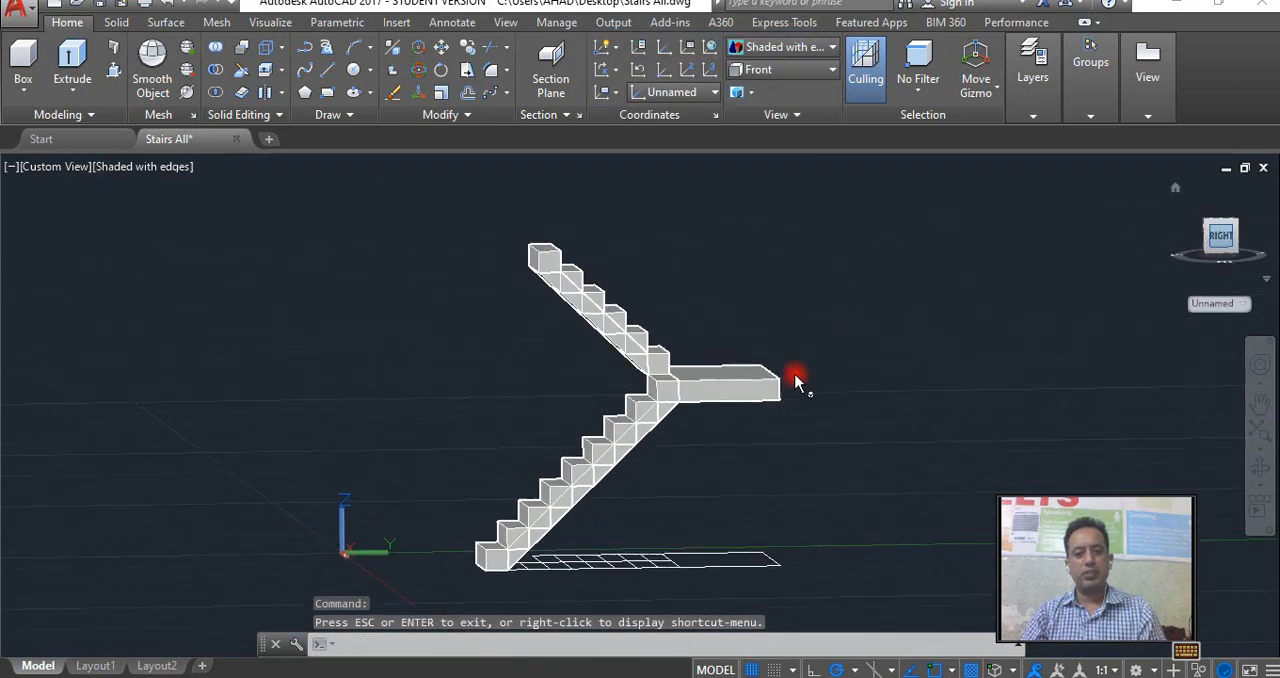
{"action": "key", "text": "Escape"}
{"action": "left_click", "coordinate": [243, 78]}
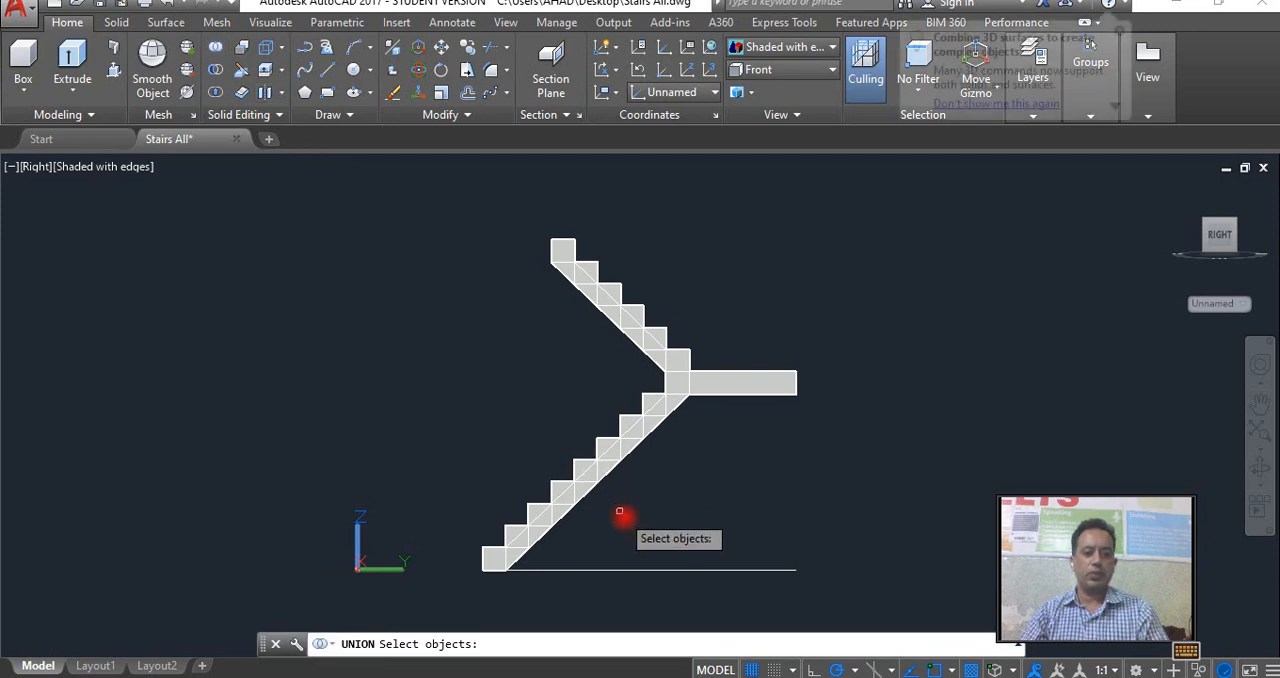
{"action": "left_click", "coordinate": [640, 566]}
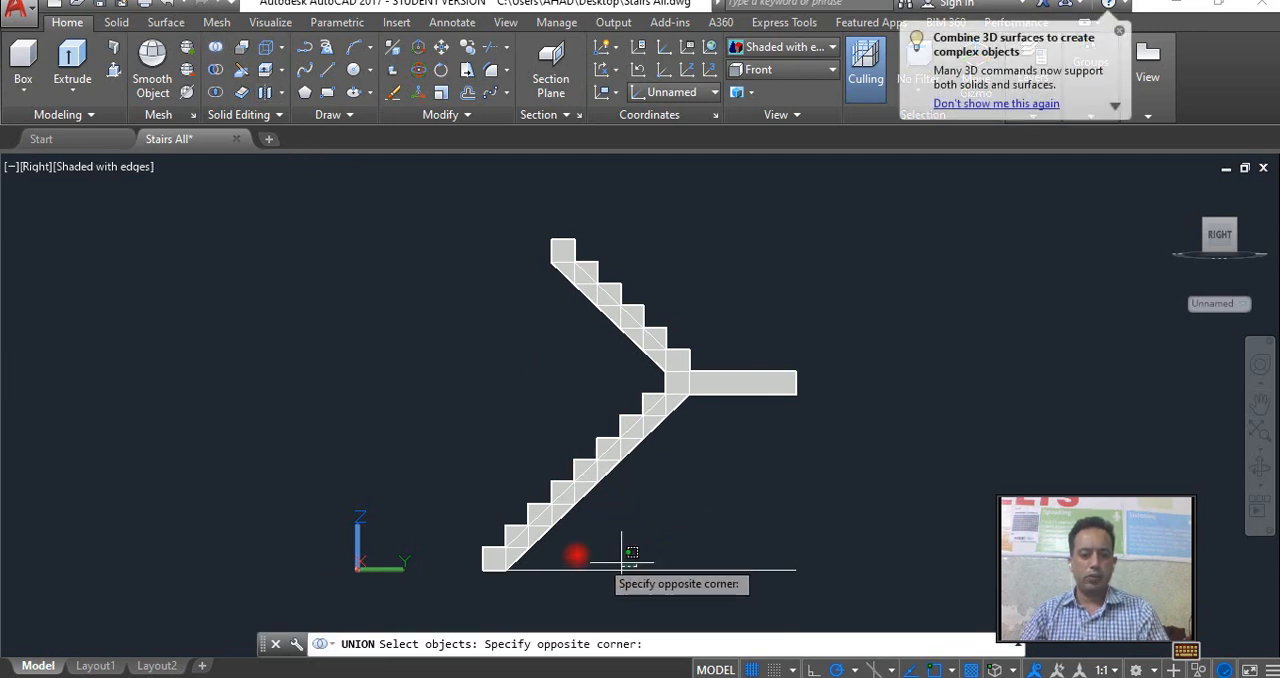
{"action": "left_click", "coordinate": [503, 251]}
{"action": "left_click", "coordinate": [844, 445]}
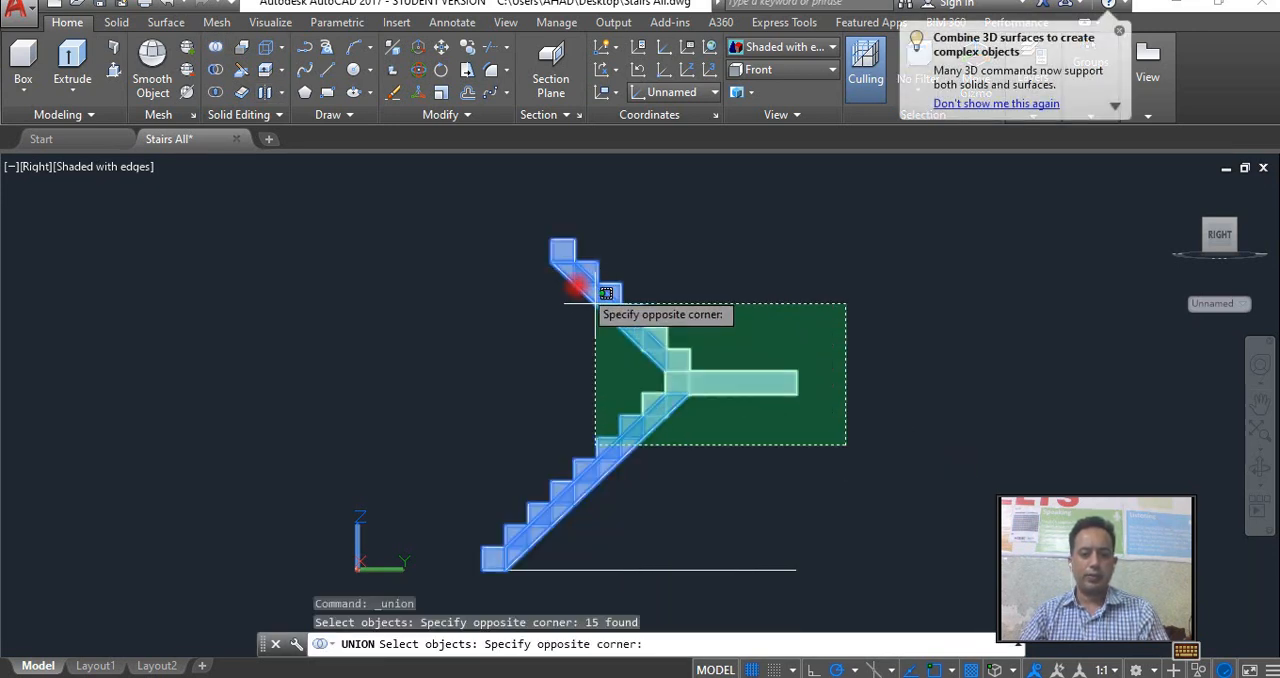
{"action": "left_click", "coordinate": [562, 267]}
{"action": "key", "text": "Return"}
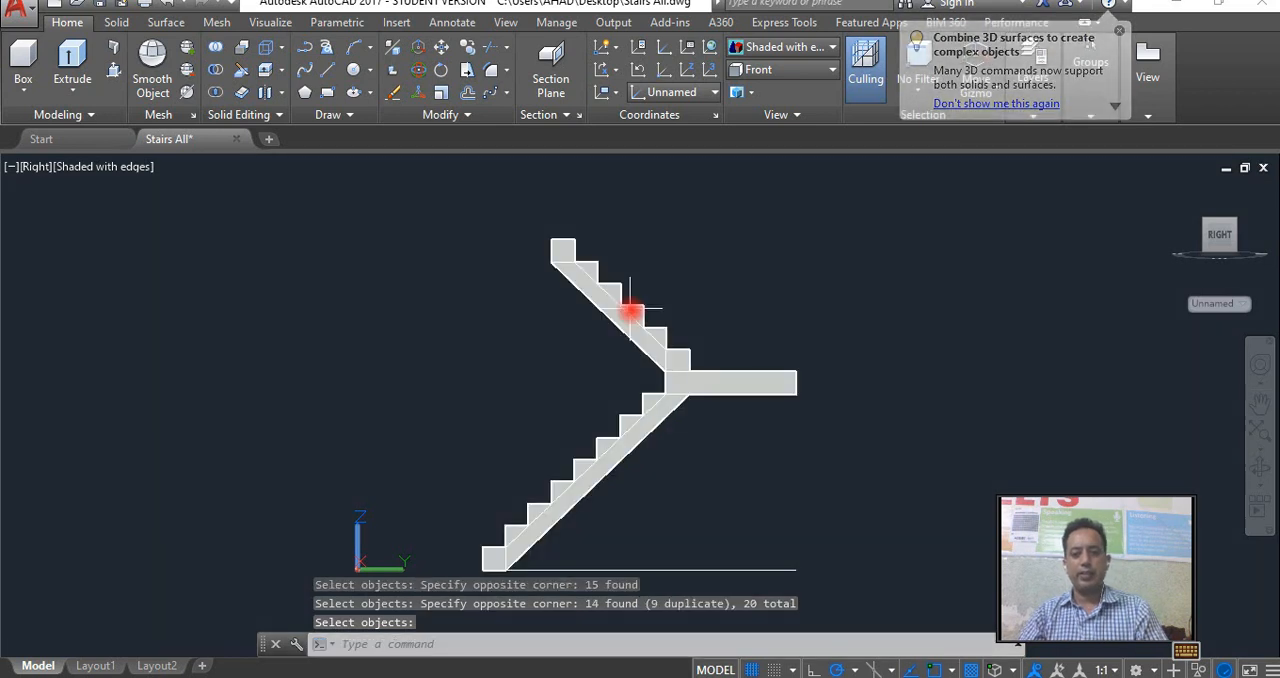
Examine the merged staircase solid from several angles, checking both flights and the landing.
{"action": "left_click", "coordinate": [691, 352]}
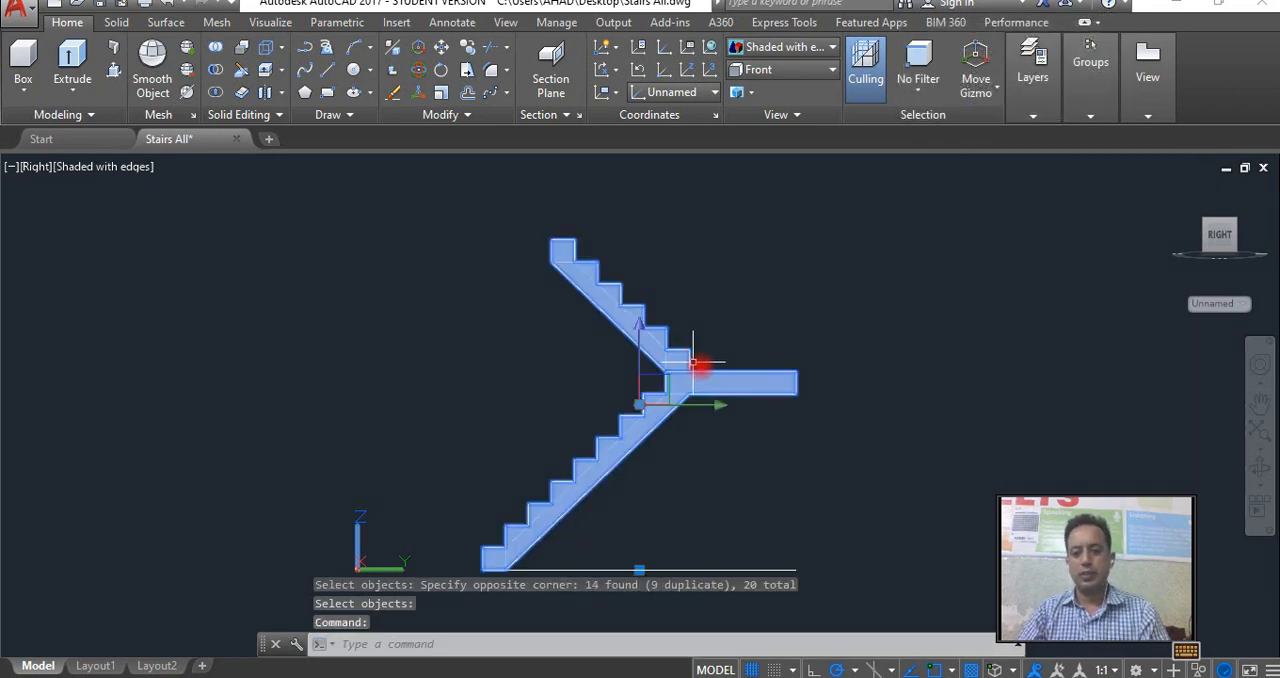
{"action": "left_click", "coordinate": [1259, 467]}
{"action": "left_click_drag", "start_coordinate": [700, 323], "coordinate": [763, 391]}
{"action": "right_click", "coordinate": [763, 391]}
{"action": "left_click", "coordinate": [827, 50]}
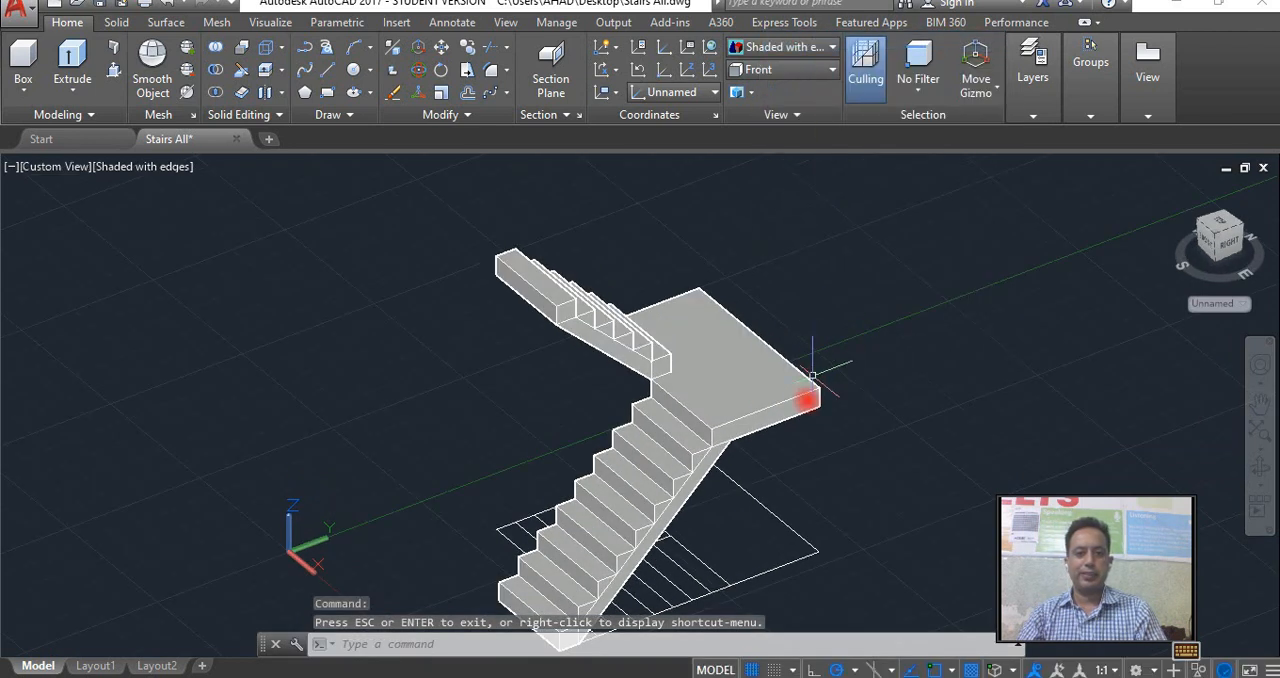
{"action": "middle_click_drag", "start_coordinate": [747, 408], "coordinate": [667, 353]}
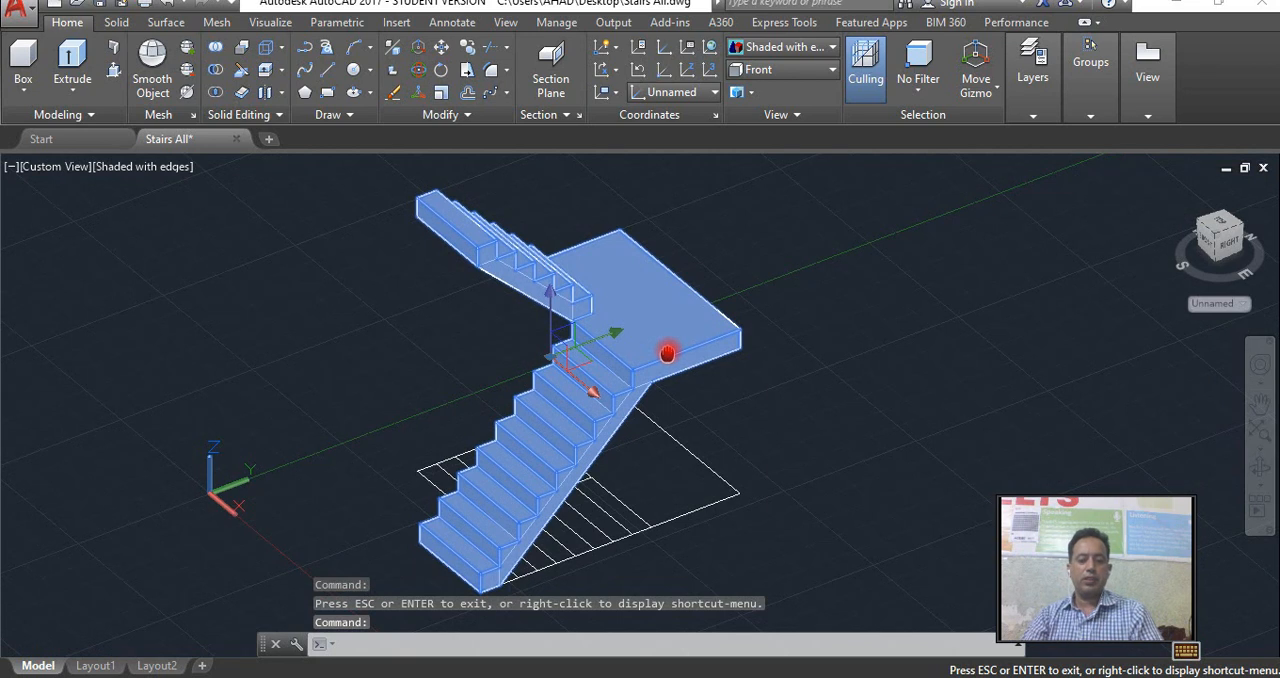
{"action": "key", "text": "Escape"}
{"action": "key", "text": "Escape"}
{"action": "middle_click_drag", "start_coordinate": [703, 397], "coordinate": [640, 400]}
{"action": "scroll", "coordinate": [640, 402], "scroll_direction": "down", "scroll_amount": 4}
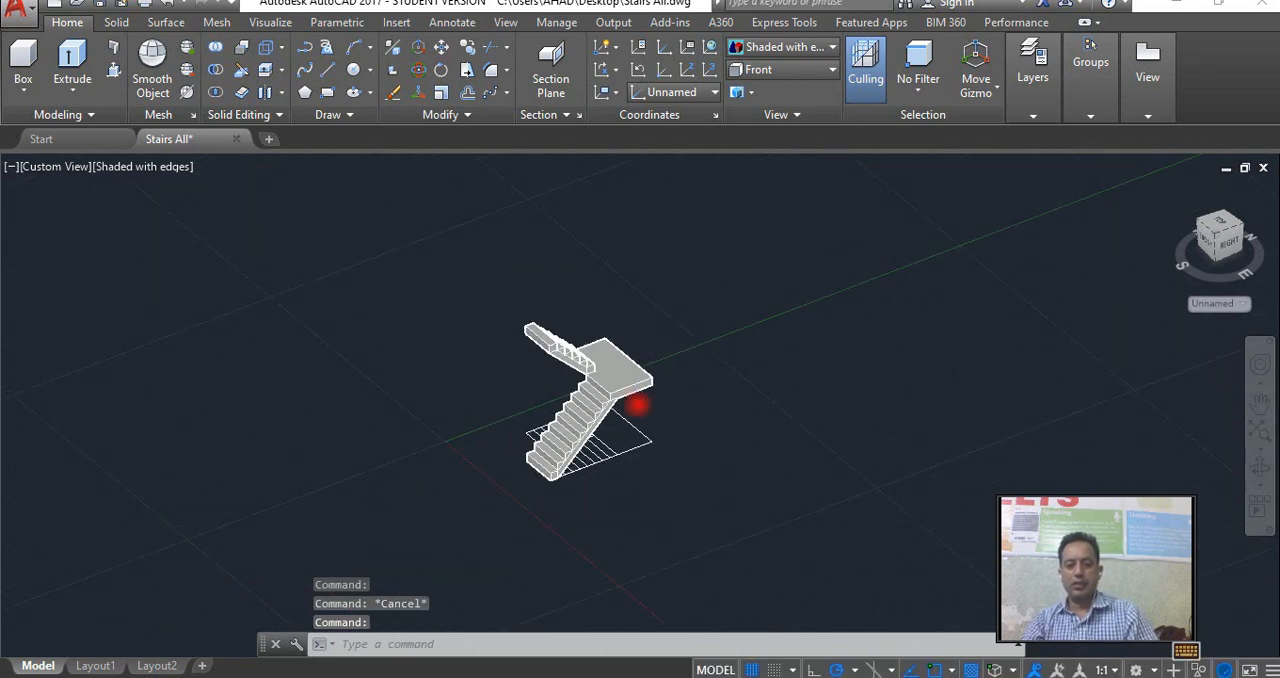
{"action": "scroll", "coordinate": [638, 404], "scroll_direction": "up", "scroll_amount": 3}
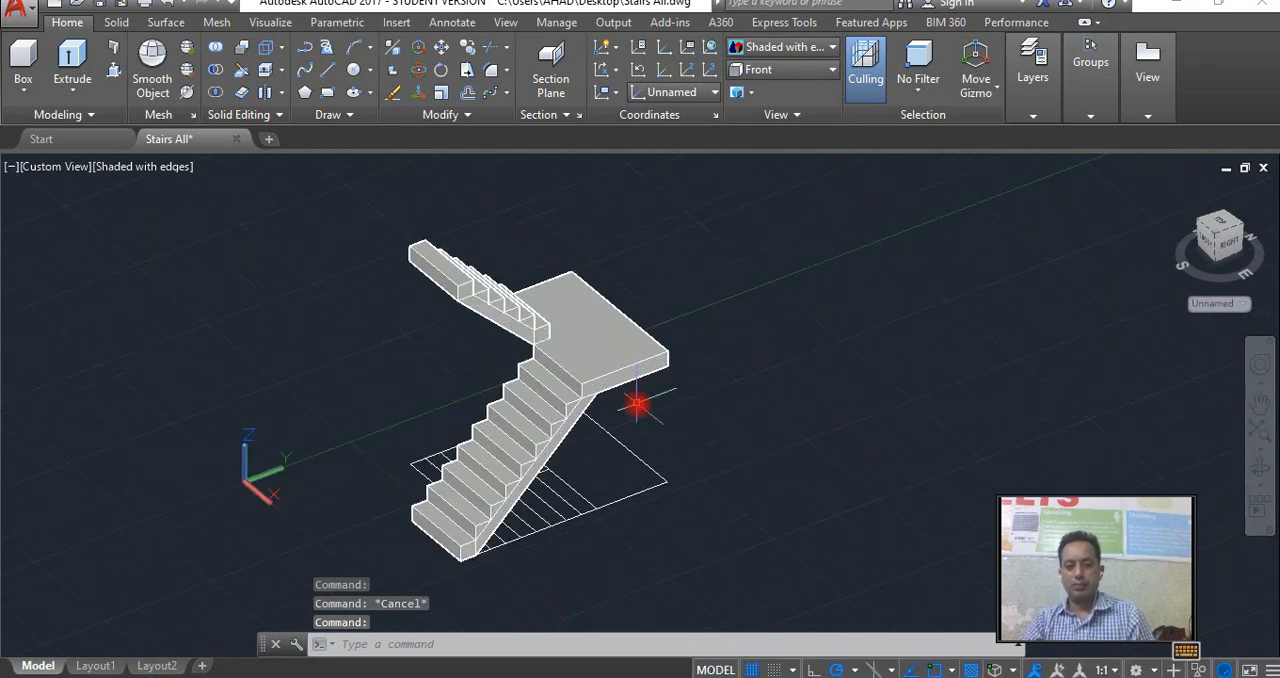
{"action": "left_click", "coordinate": [1260, 470]}
{"action": "left_click_drag", "start_coordinate": [843, 449], "coordinate": [939, 451]}
{"action": "right_click", "coordinate": [891, 437]}
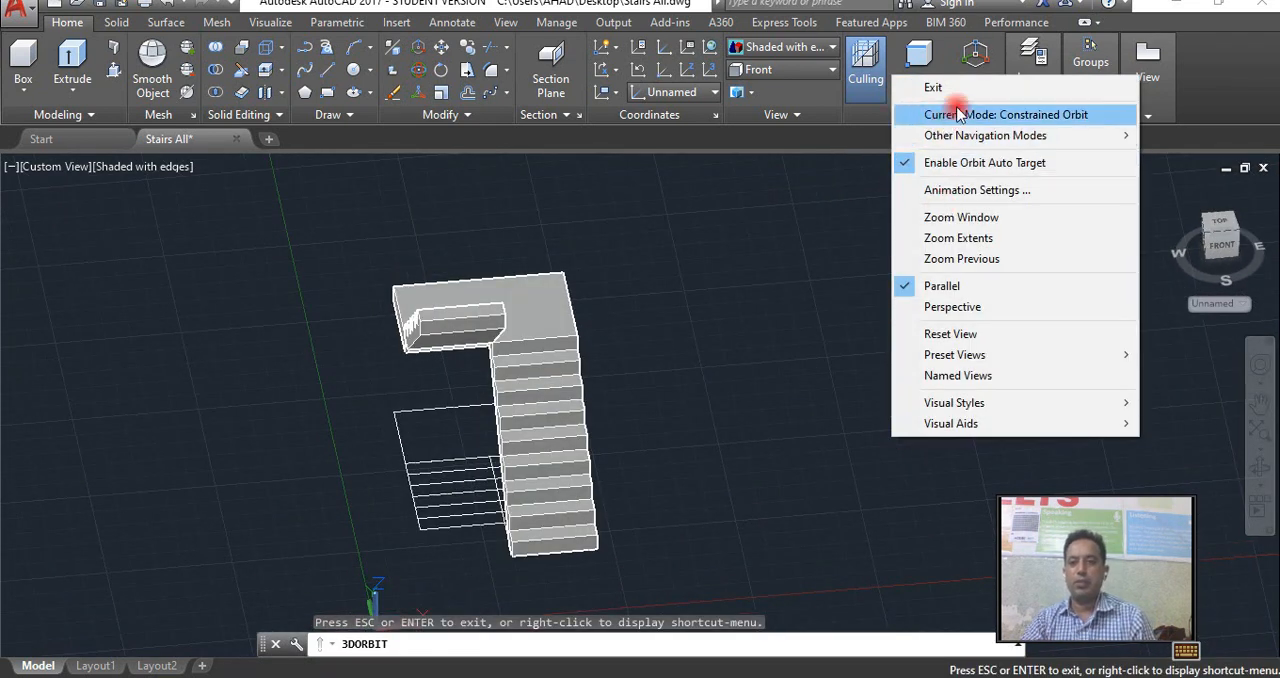
{"action": "left_click", "coordinate": [933, 88]}
Draw a circle with a 3-inch radius in the Top view, in the empty area beside the staircase.
{"action": "left_click", "coordinate": [1228, 225]}
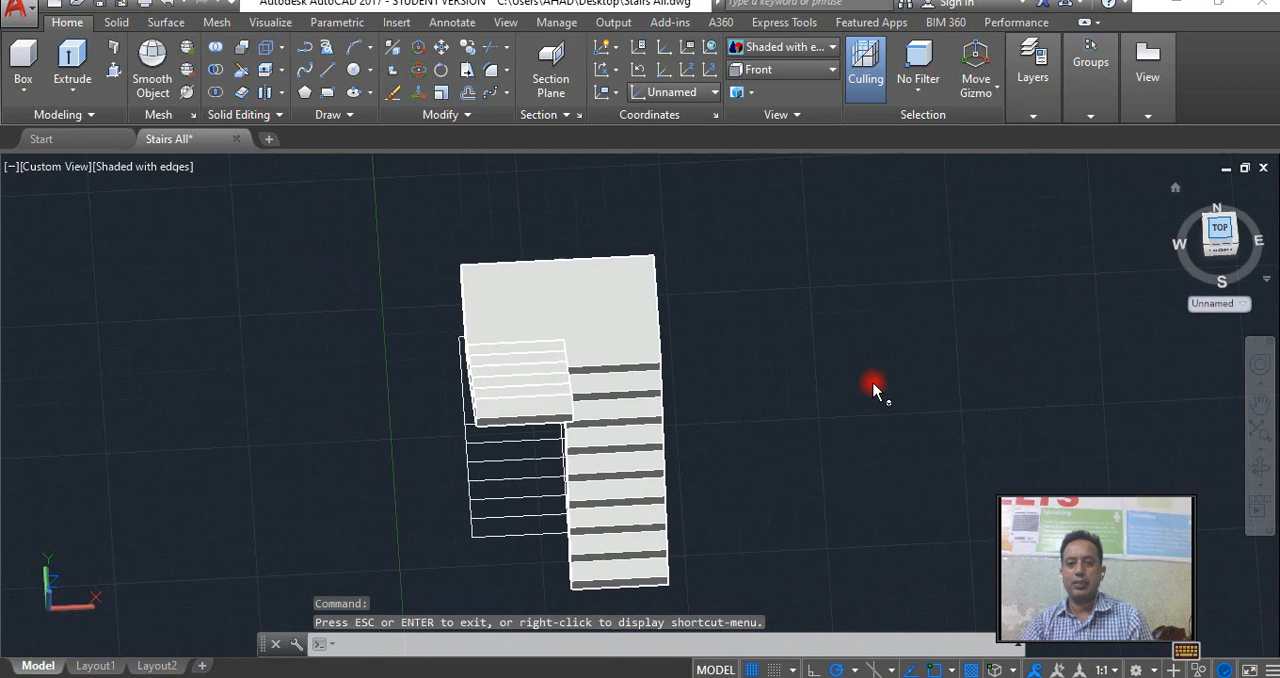
{"action": "middle_click_drag", "start_coordinate": [823, 443], "coordinate": [489, 449]}
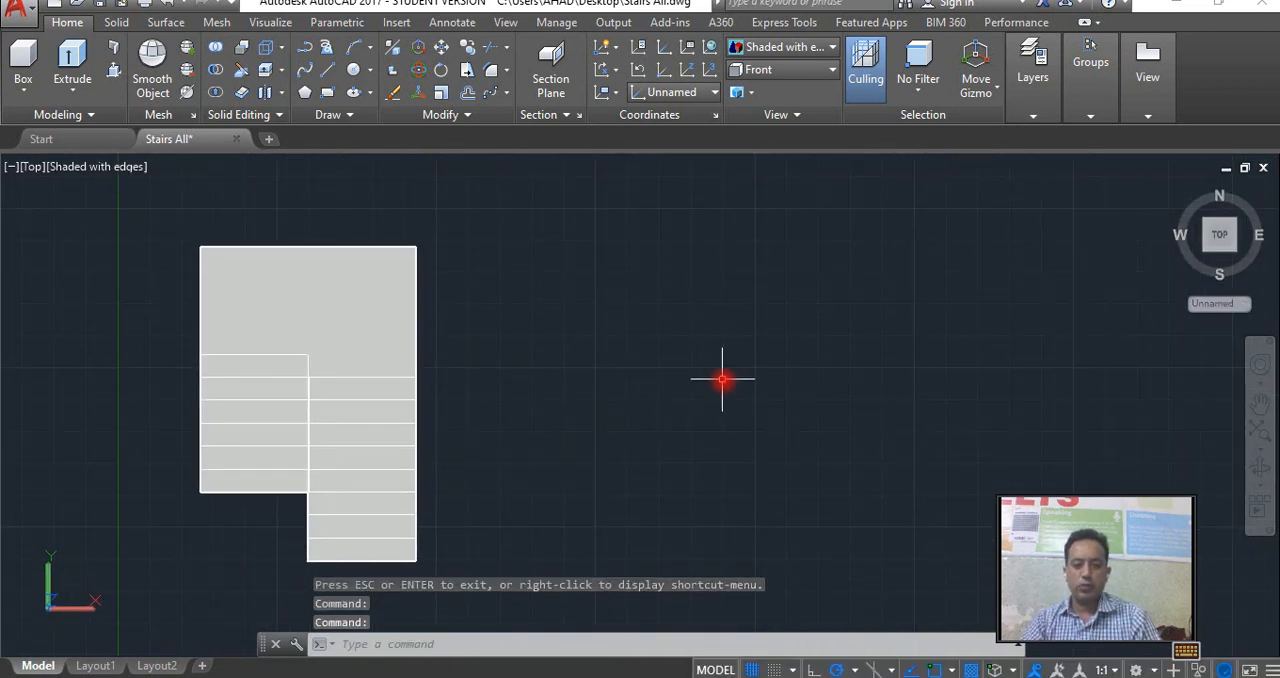
{"action": "key", "text": "Return"}
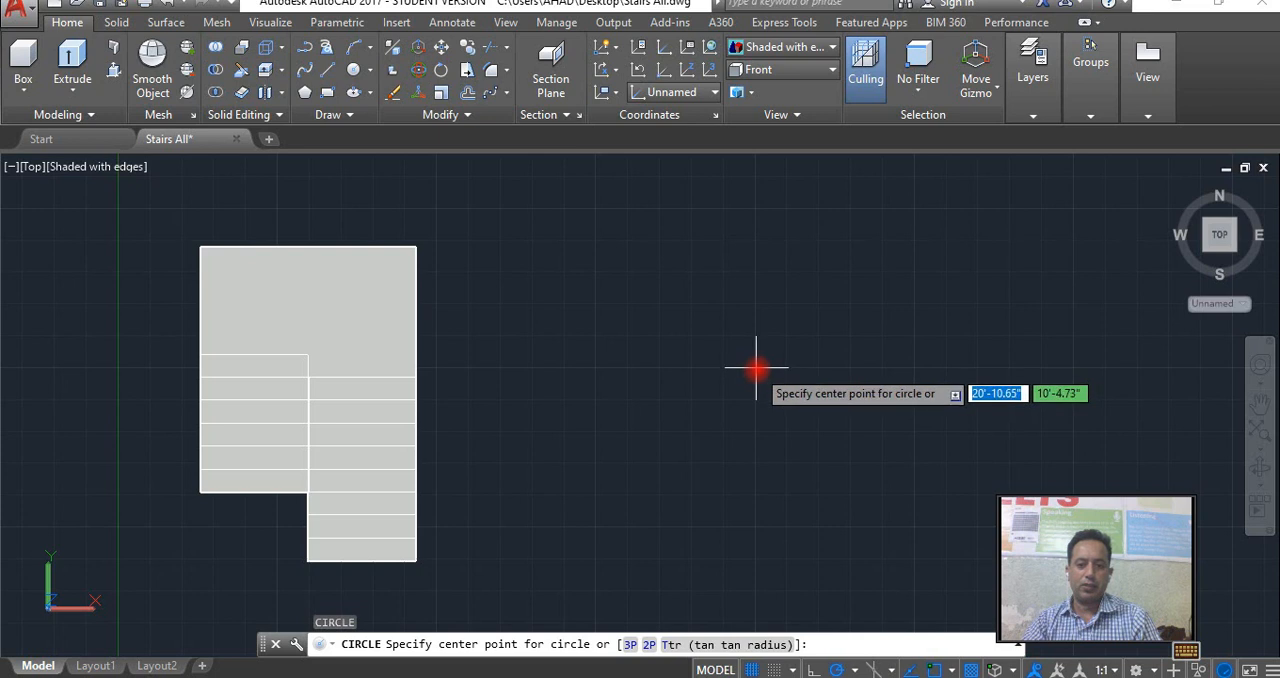
{"action": "left_click", "coordinate": [757, 368]}
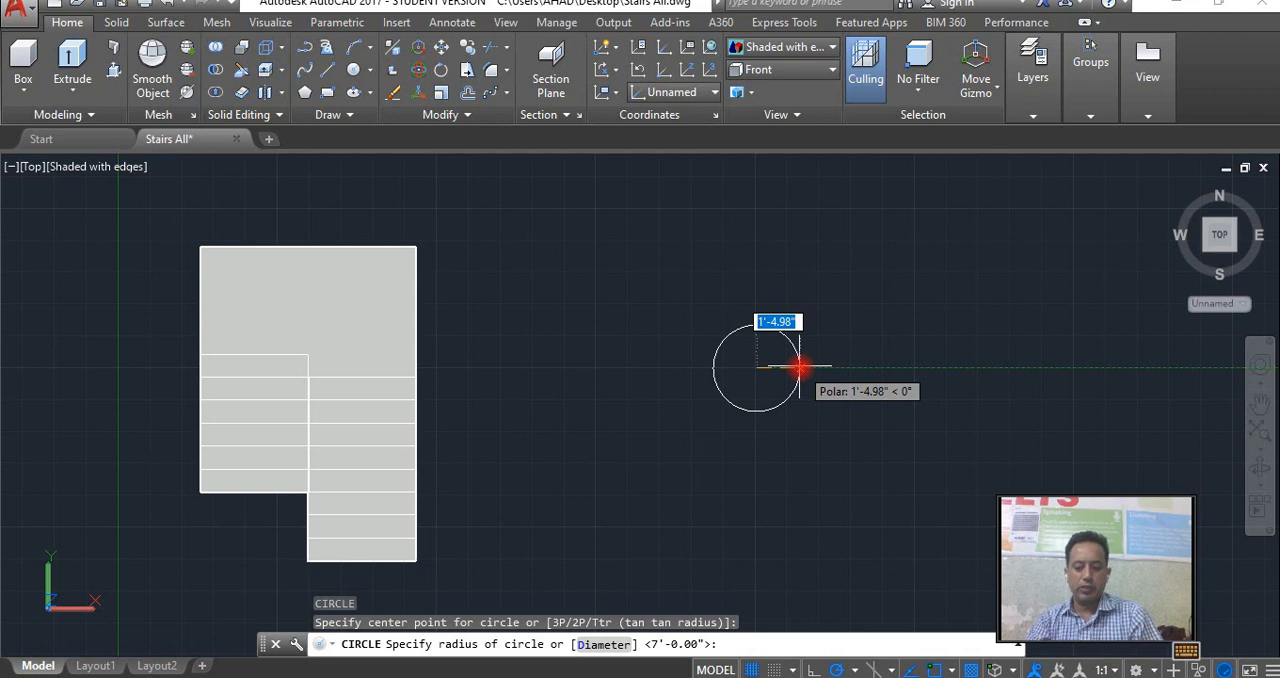
{"action": "type", "text": "3"}
{"action": "key", "text": "Return"}
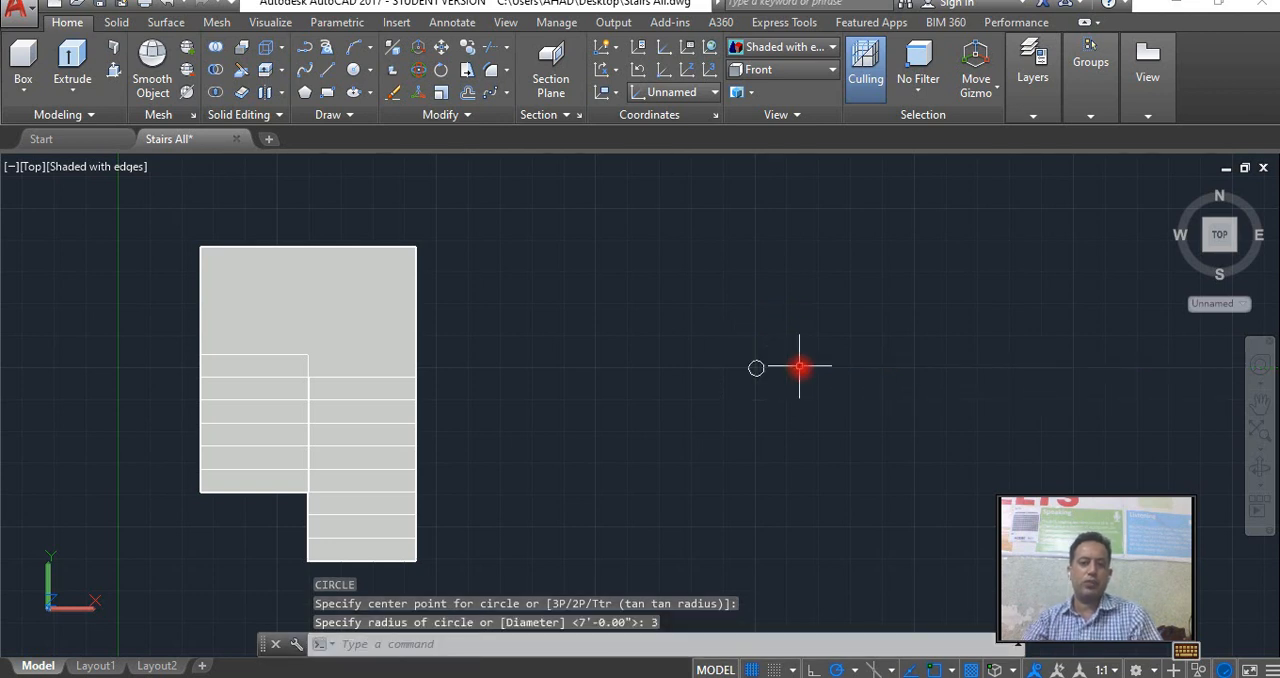
Offset the small circle outward by 3'-6" to form a concentric outer circle.
{"action": "scroll", "coordinate": [779, 368], "scroll_direction": "up", "scroll_amount": 3}
{"action": "left_click", "coordinate": [749, 368]}
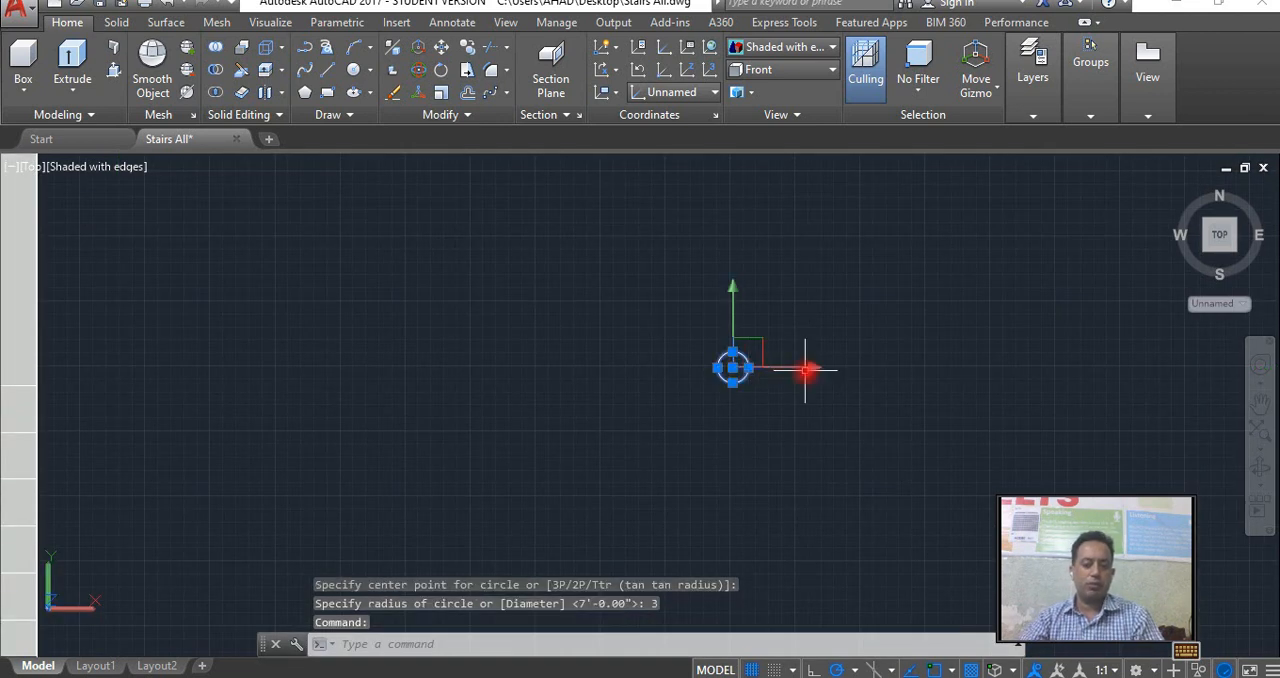
{"action": "type", "text": "o"}
{"action": "key", "text": "Return"}
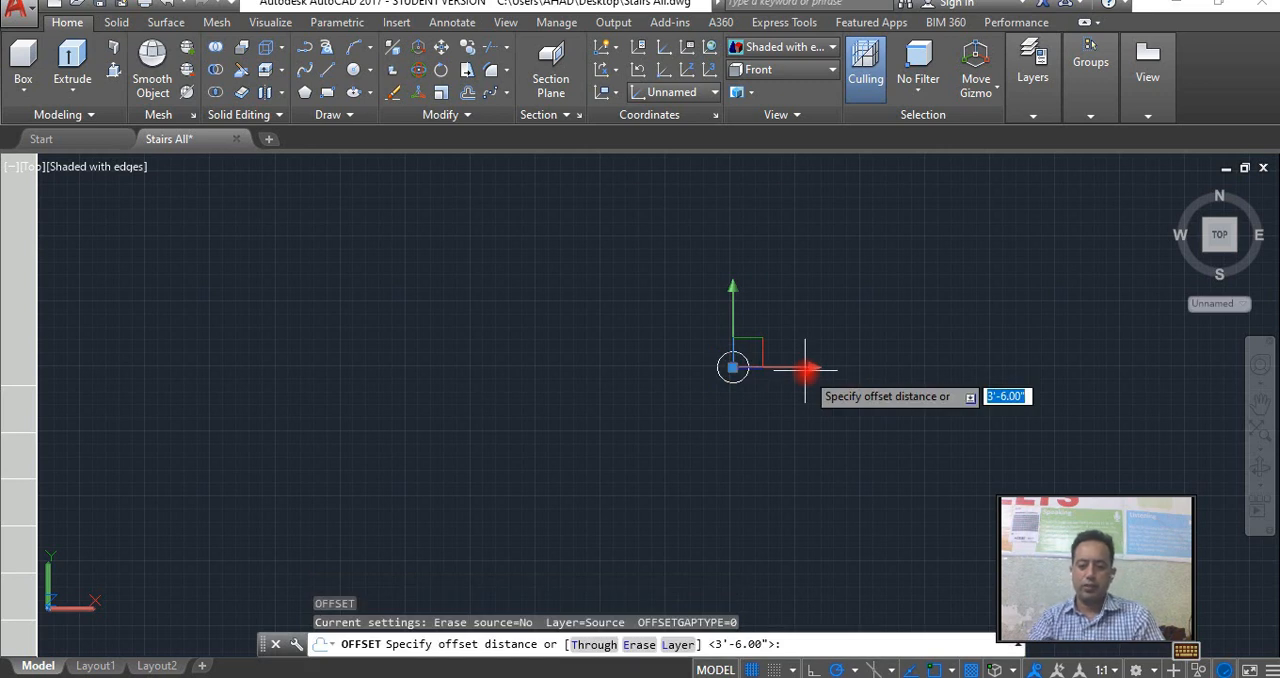
{"action": "key", "text": "Return"}
{"action": "left_click", "coordinate": [808, 373]}
{"action": "right_click", "coordinate": [823, 390]}
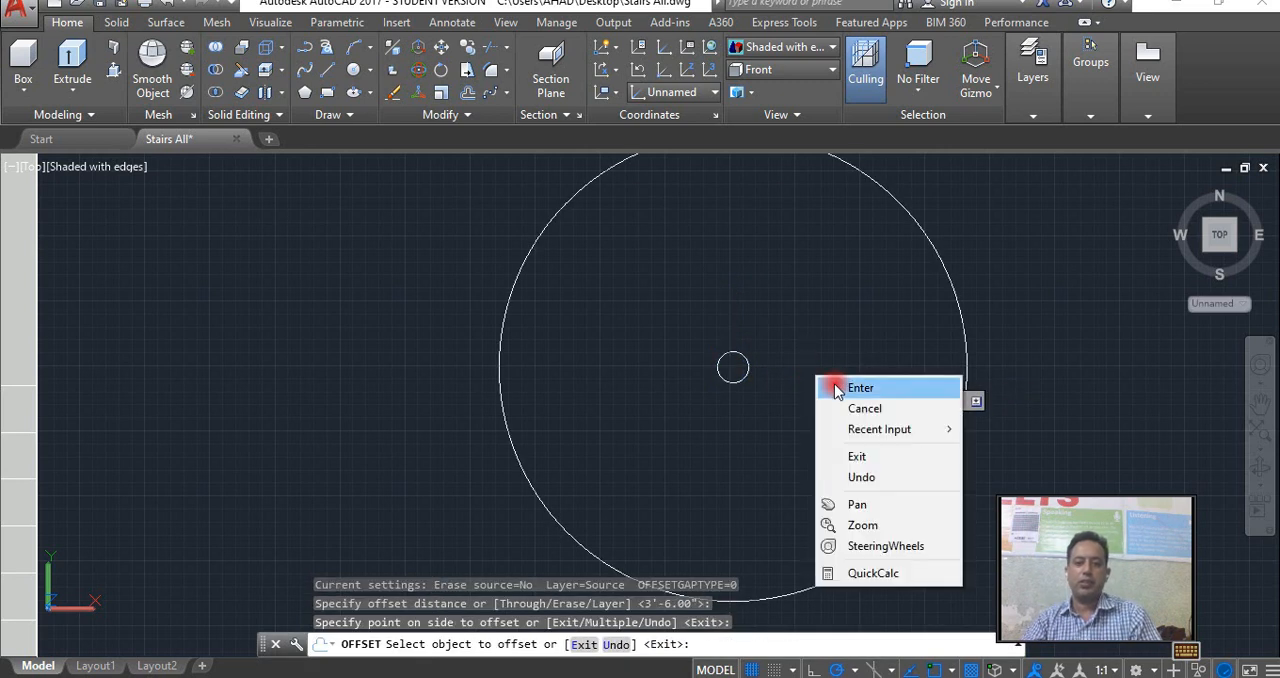
{"action": "left_click", "coordinate": [840, 390]}
Draw a horizontal radial line from the small circle to the outer circle.
{"action": "type", "text": "l"}
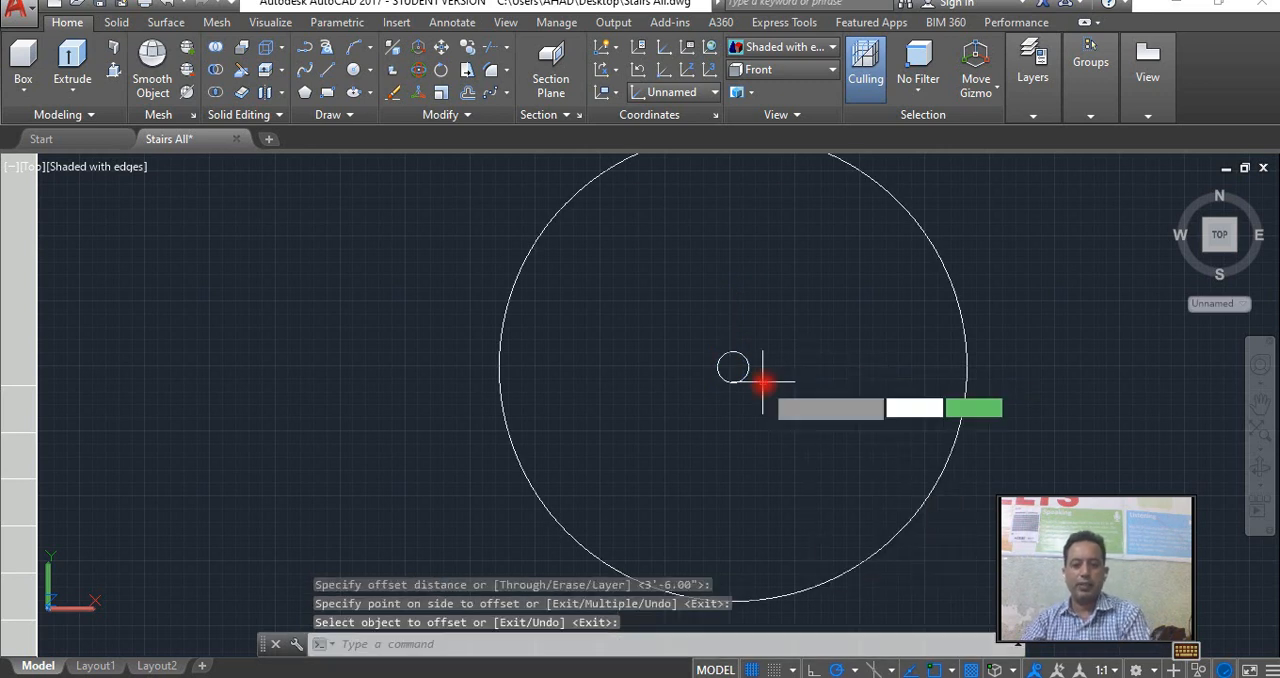
{"action": "key", "text": "Return"}
{"action": "left_click", "coordinate": [735, 367]}
{"action": "left_click", "coordinate": [966, 366]}
{"action": "key", "text": "Return"}
Create an associative polar array of the radial line about the circles' common center.
{"action": "left_click", "coordinate": [963, 365]}
{"action": "left_click", "coordinate": [925, 370]}
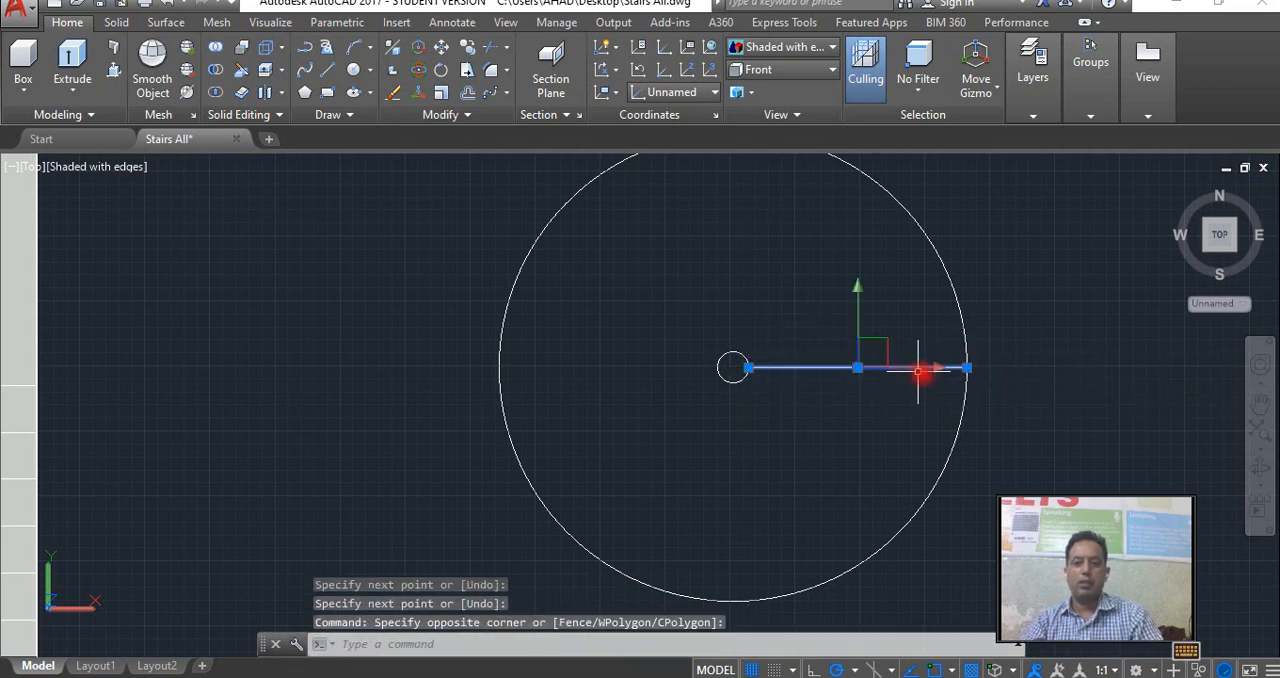
{"action": "type", "text": "ar"}
{"action": "key", "text": "Return"}
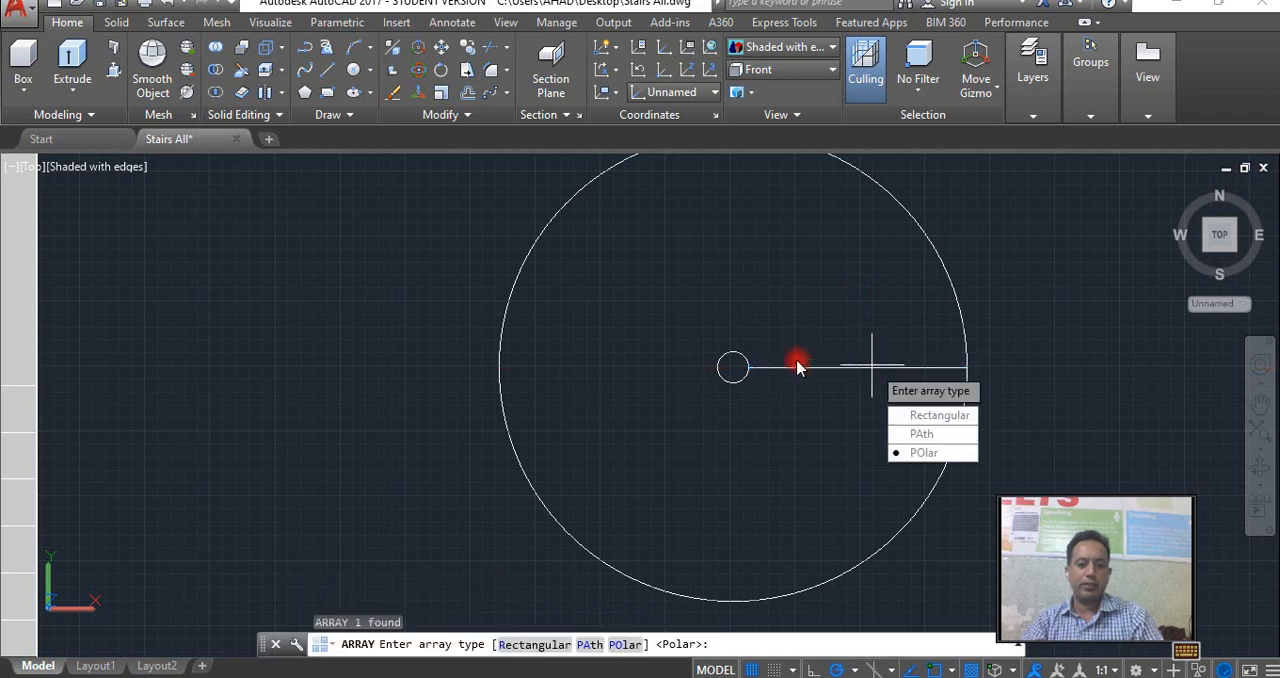
{"action": "left_click", "coordinate": [928, 446]}
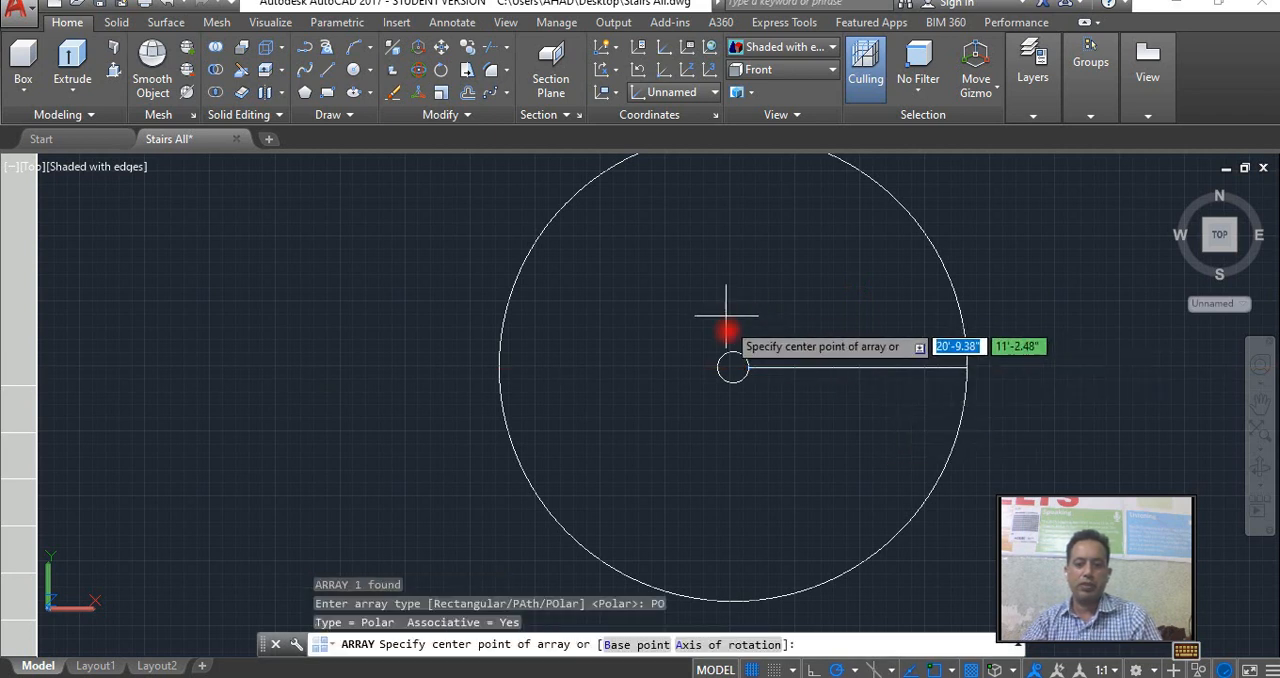
{"action": "left_click", "coordinate": [733, 367]}
{"action": "scroll", "coordinate": [752, 367], "scroll_direction": "down", "scroll_amount": 4}
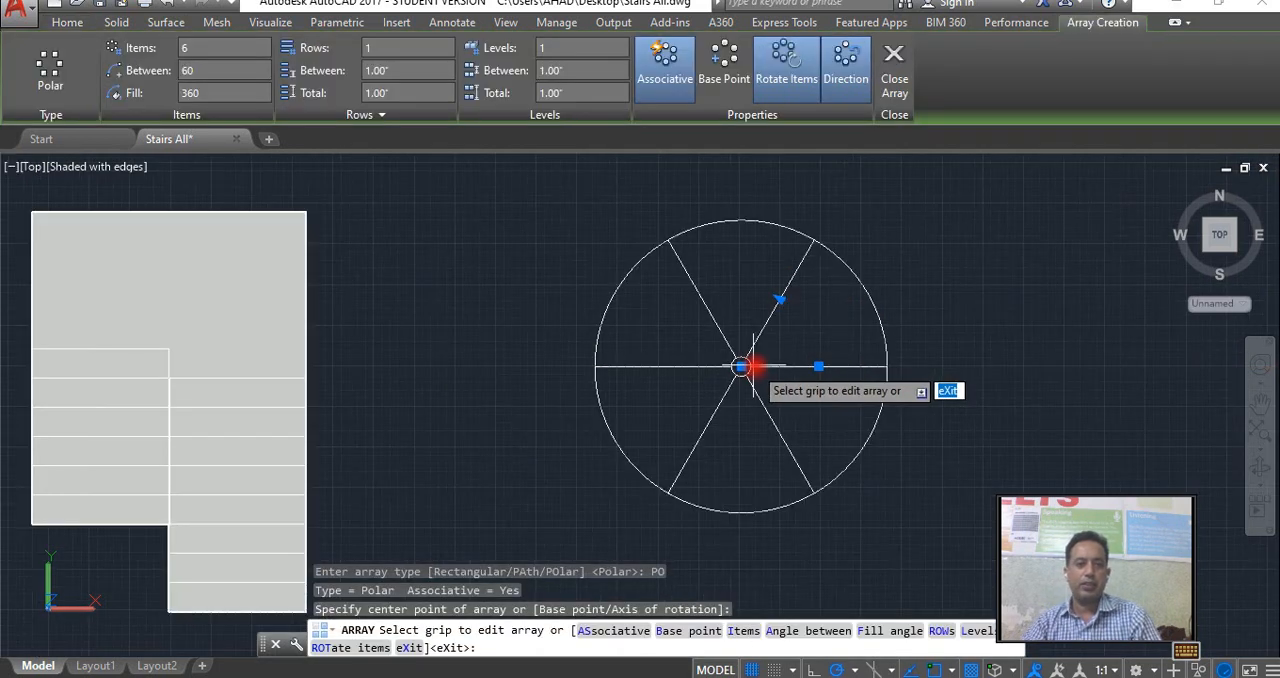
{"action": "scroll", "coordinate": [748, 367], "scroll_direction": "up", "scroll_amount": 3}
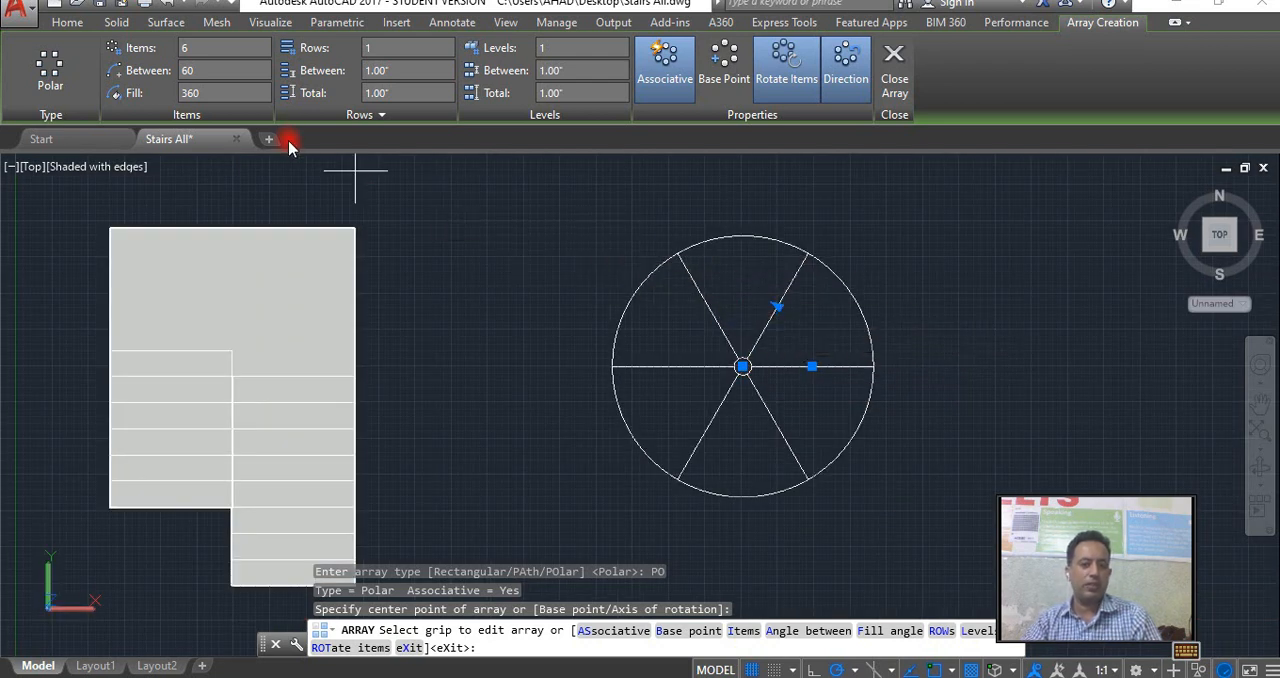
Set the polar array to 14 items over a 270-degree fill angle and finish it.
{"action": "left_click", "coordinate": [217, 92]}
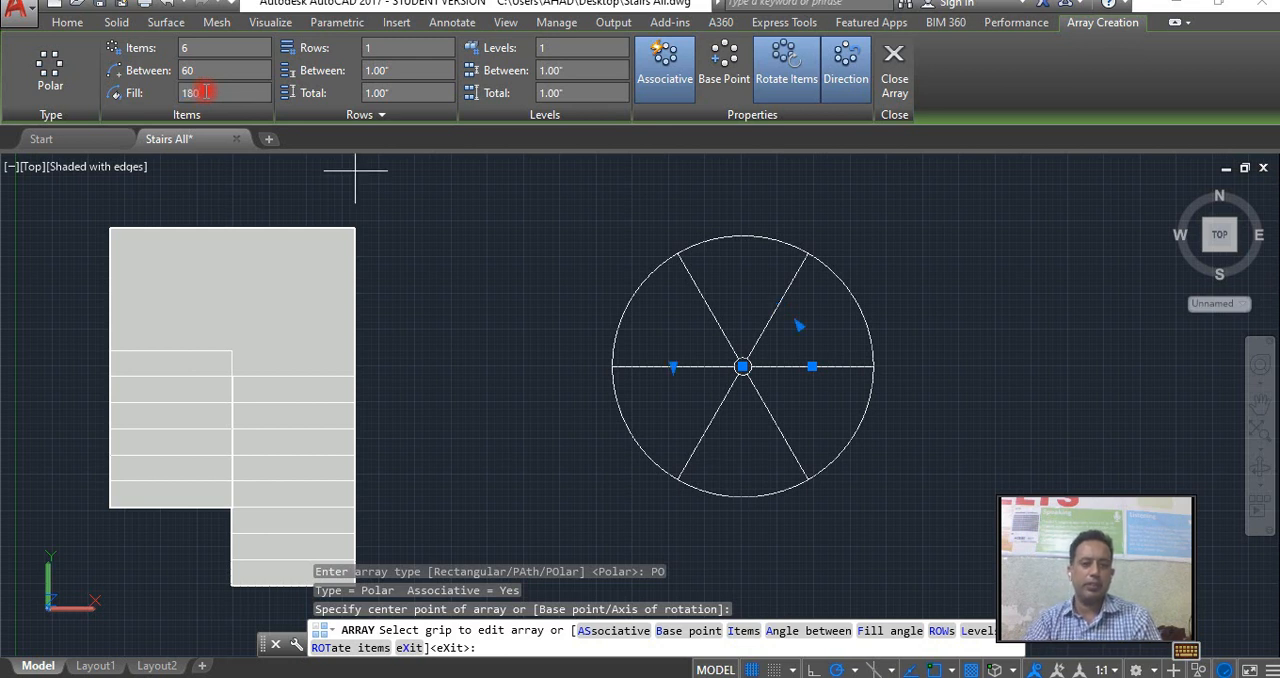
{"action": "key", "text": "Return"}
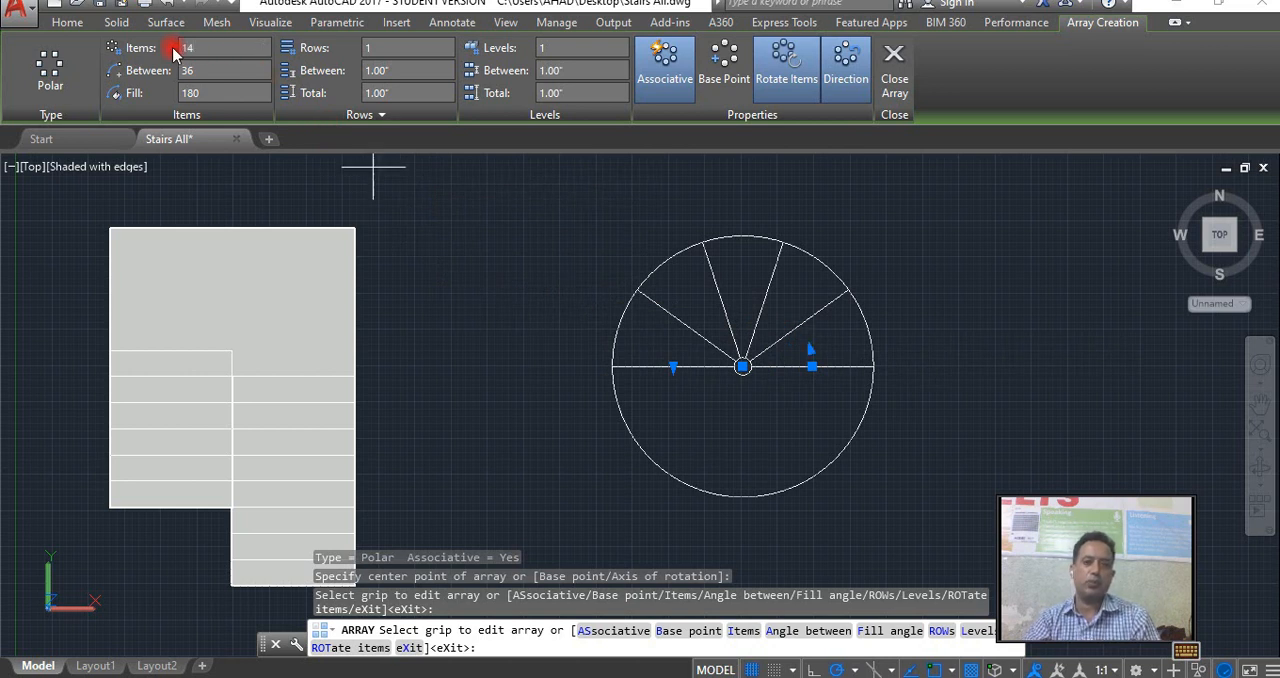
{"action": "key", "text": "Return"}
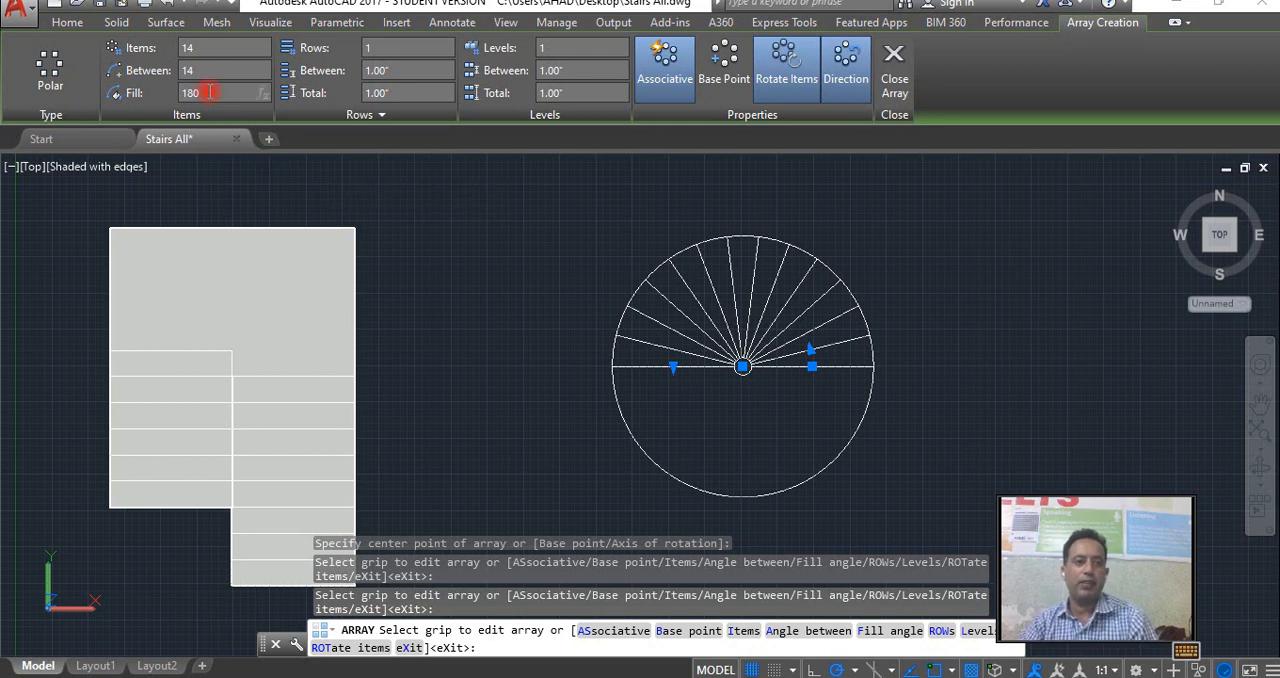
{"action": "type", "text": "270"}
{"action": "key", "text": "Return"}
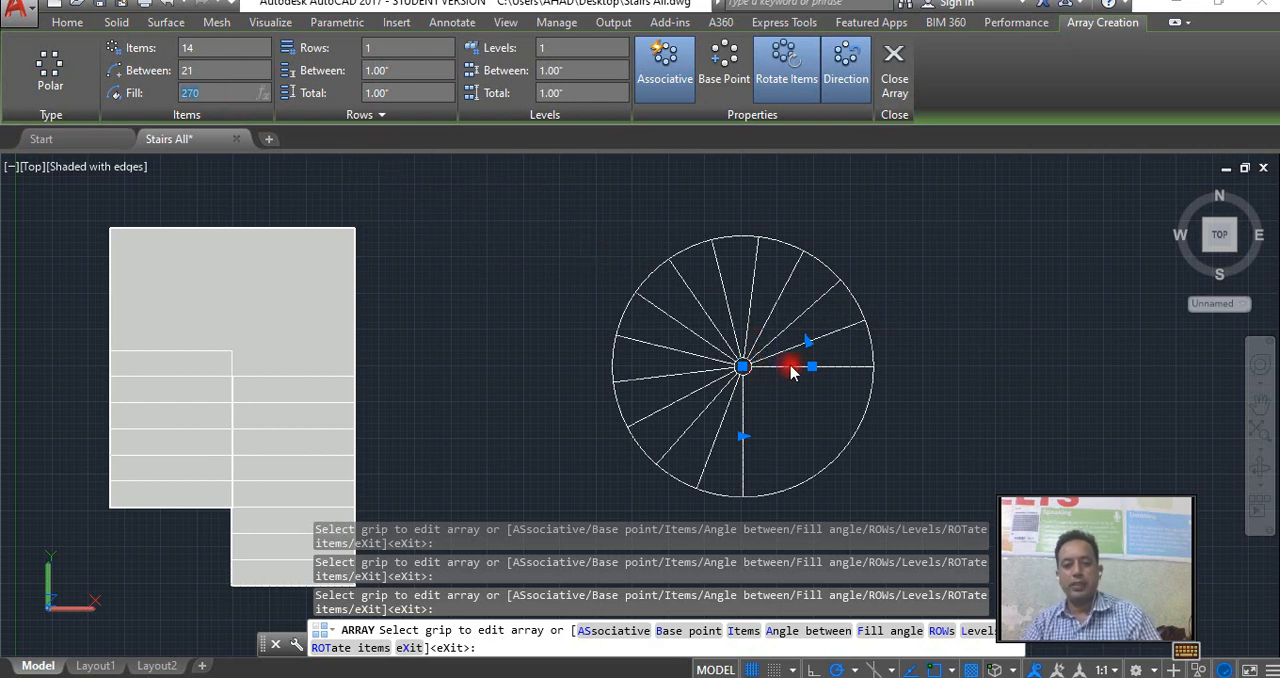
{"action": "key", "text": "Escape"}
{"action": "key", "text": "Escape"}
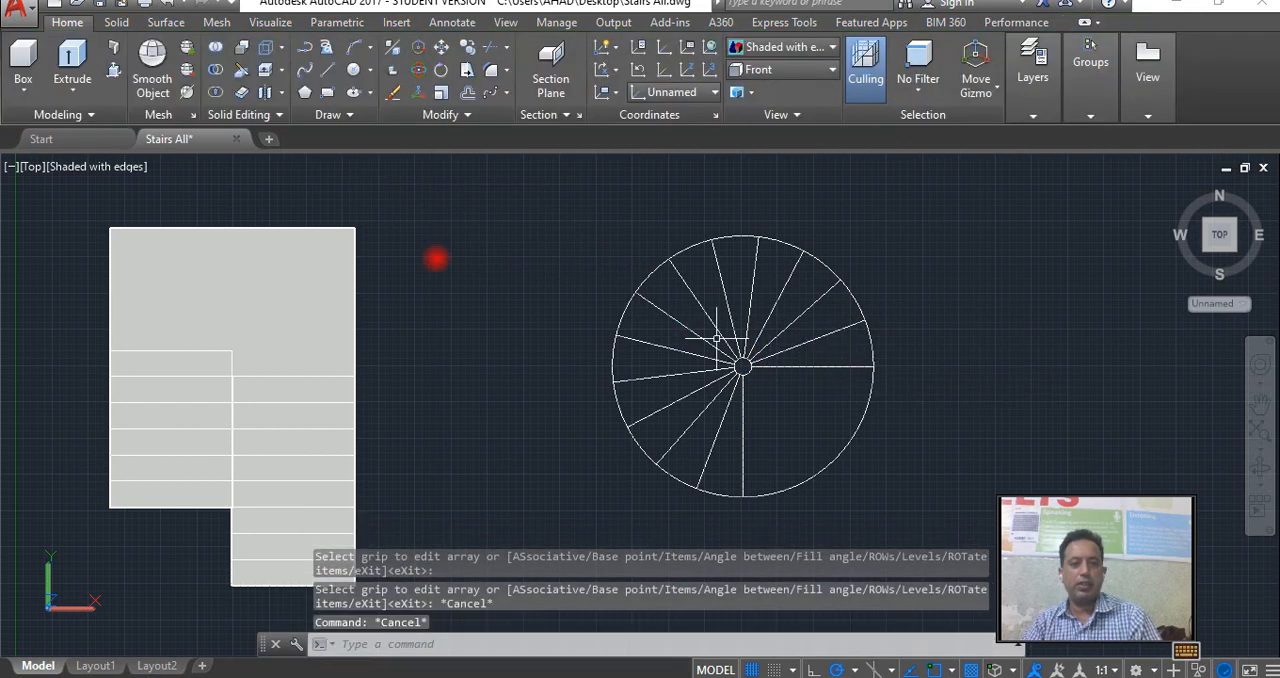
{"action": "left_click", "coordinate": [115, 72]}
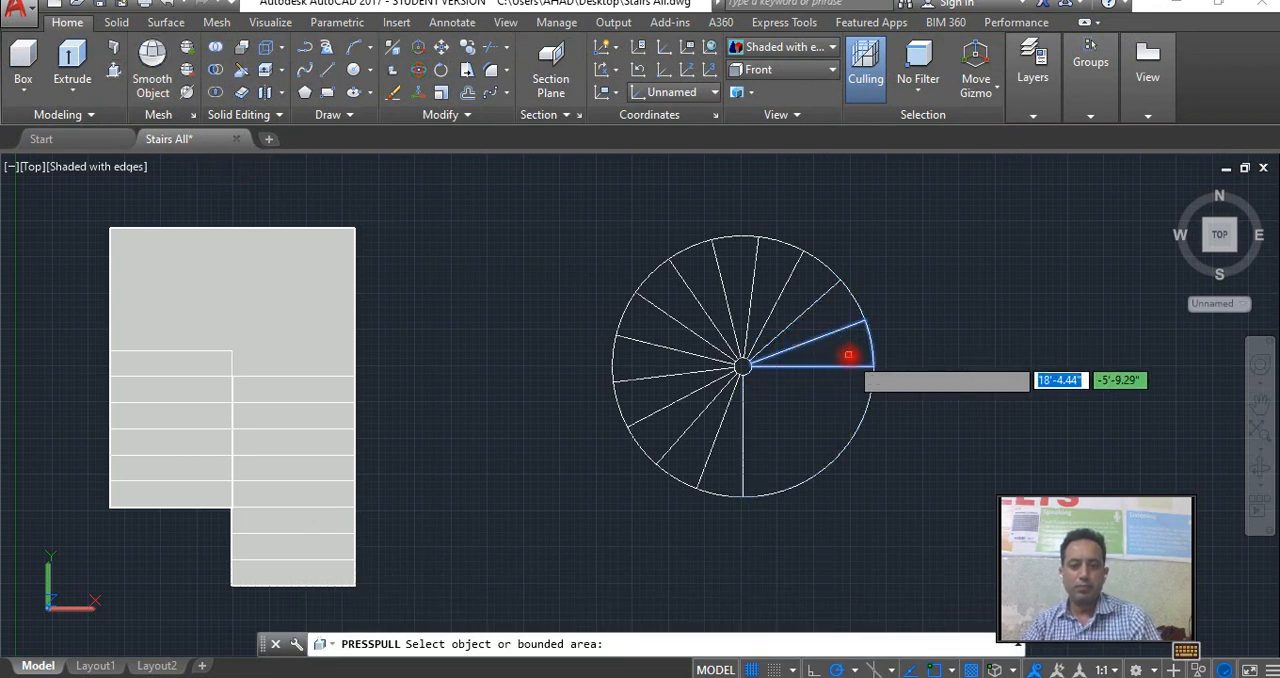
{"action": "key", "text": "Escape"}
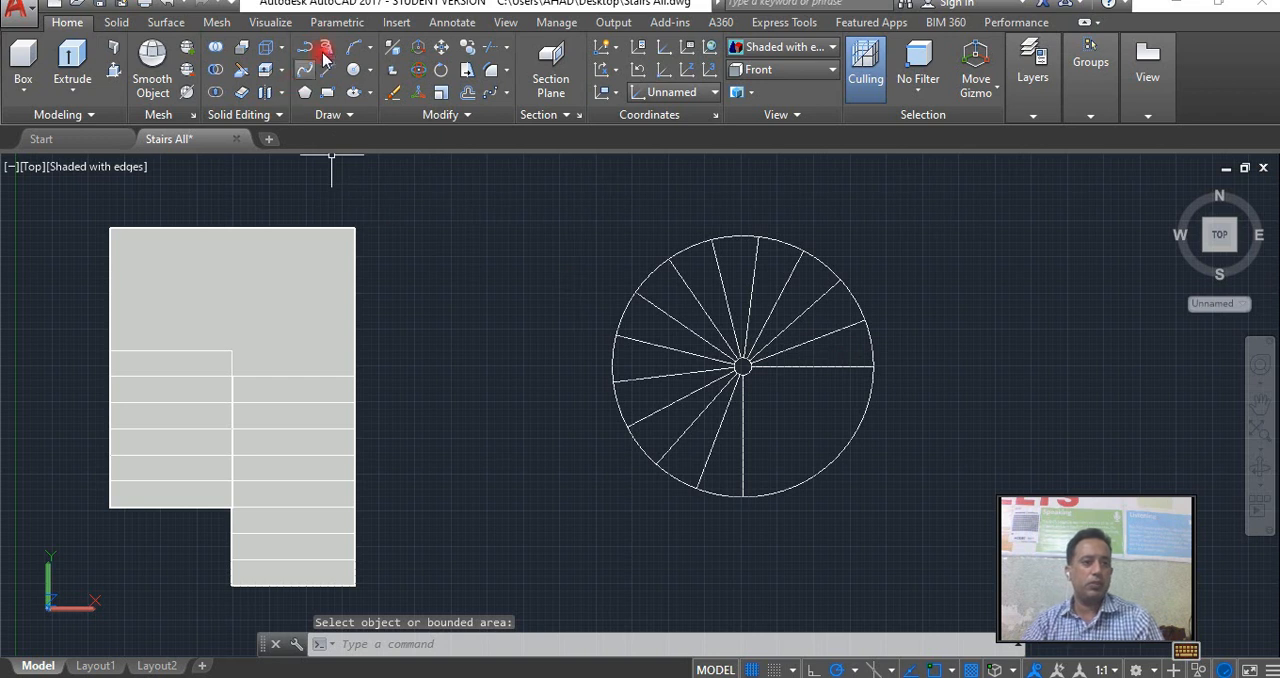
{"action": "left_click", "coordinate": [372, 93]}
{"action": "left_click", "coordinate": [370, 94]}
{"action": "left_click", "coordinate": [466, 117]}
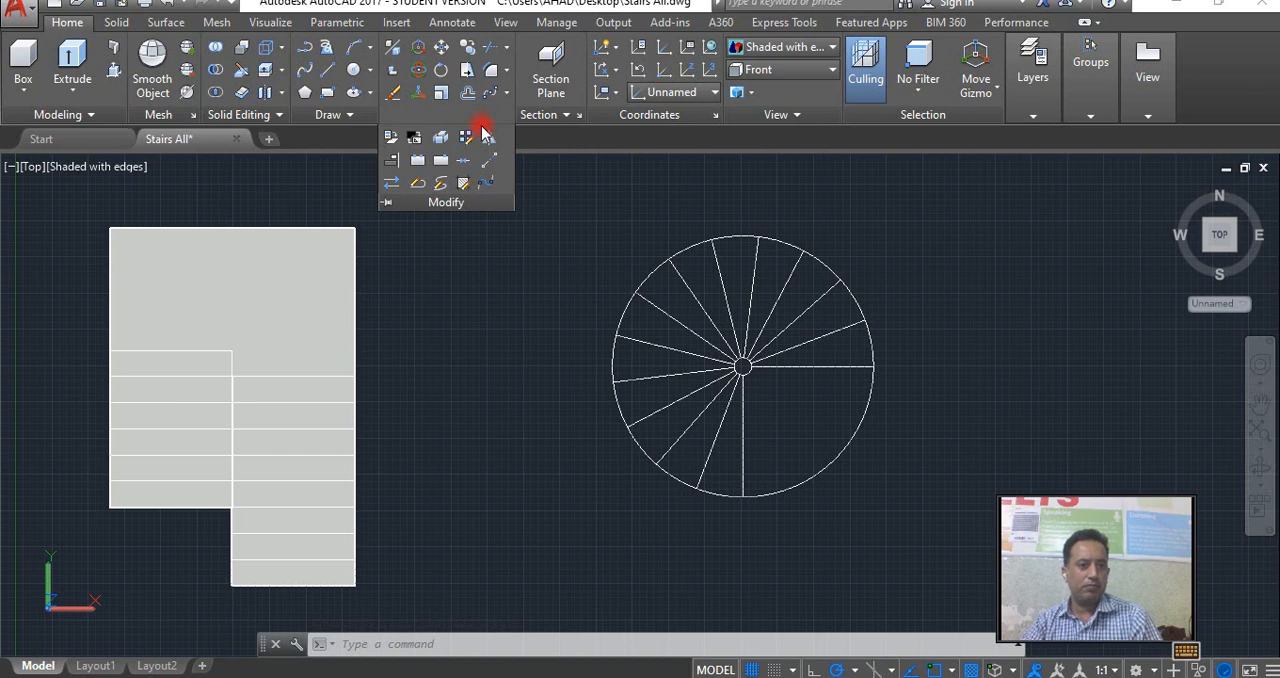
{"action": "left_click", "coordinate": [351, 118]}
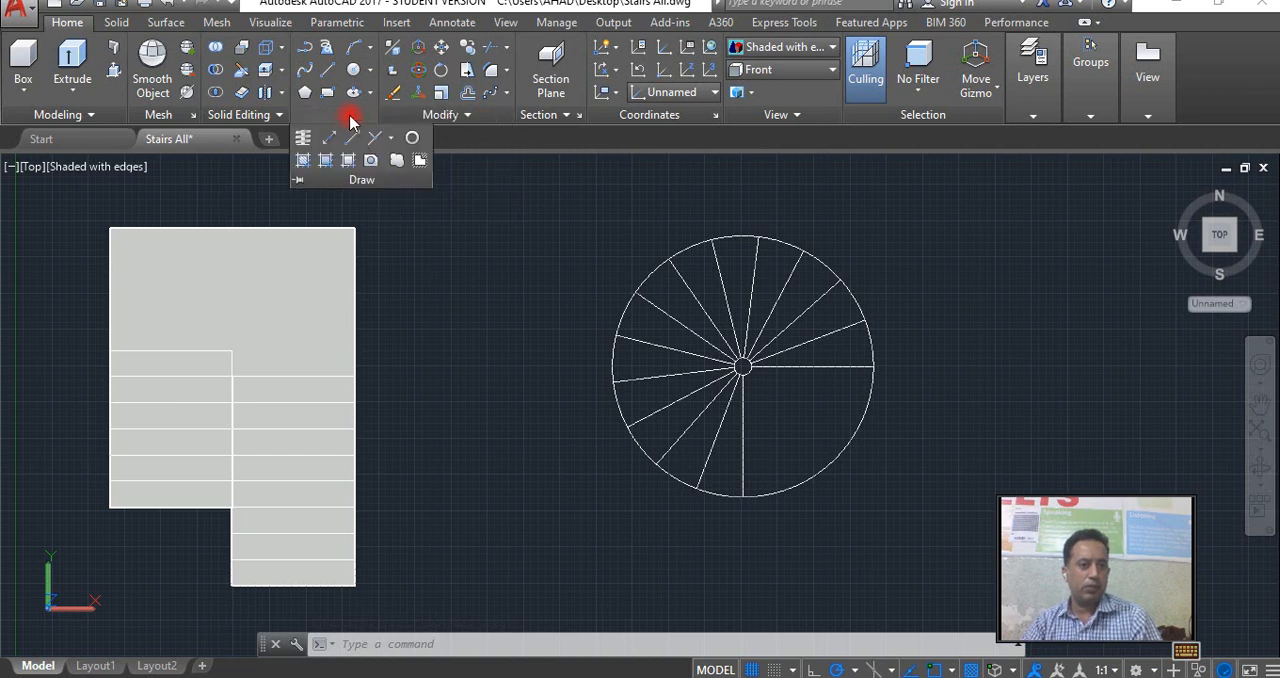
{"action": "left_click", "coordinate": [302, 143]}
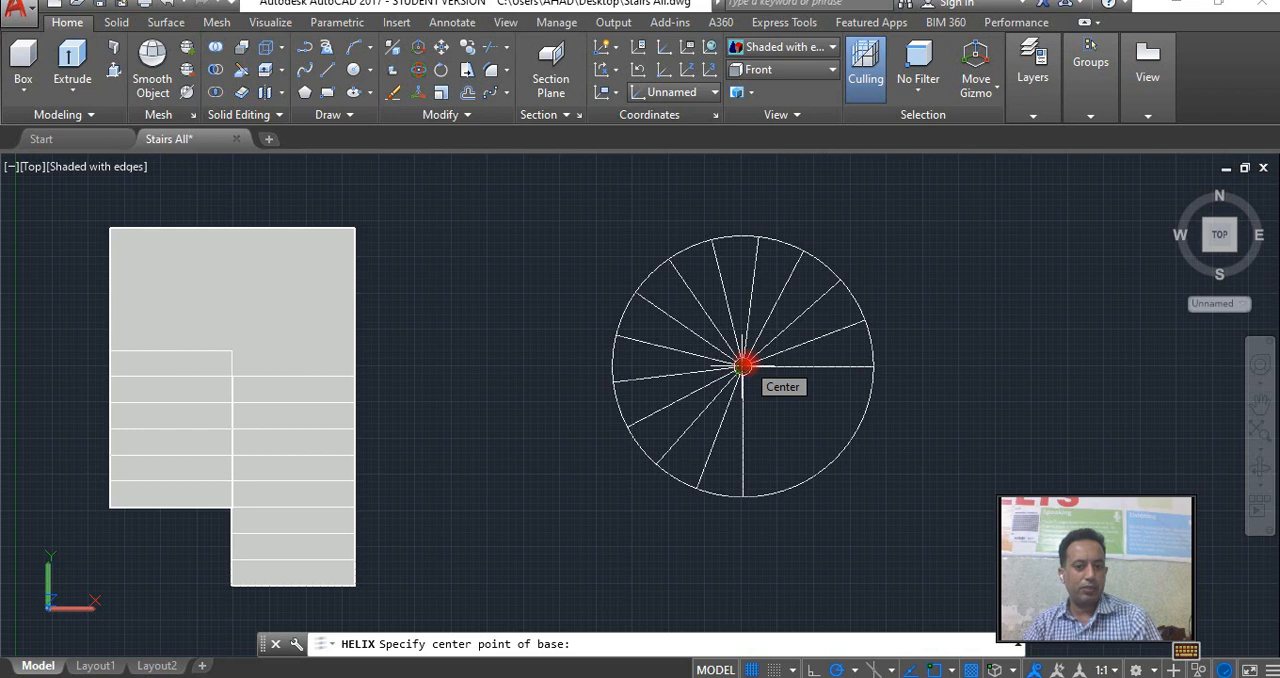
{"action": "scroll", "coordinate": [743, 366], "scroll_direction": "up", "scroll_amount": 2}
{"action": "left_click", "coordinate": [743, 365]}
{"action": "scroll", "coordinate": [760, 372], "scroll_direction": "down", "scroll_amount": 4}
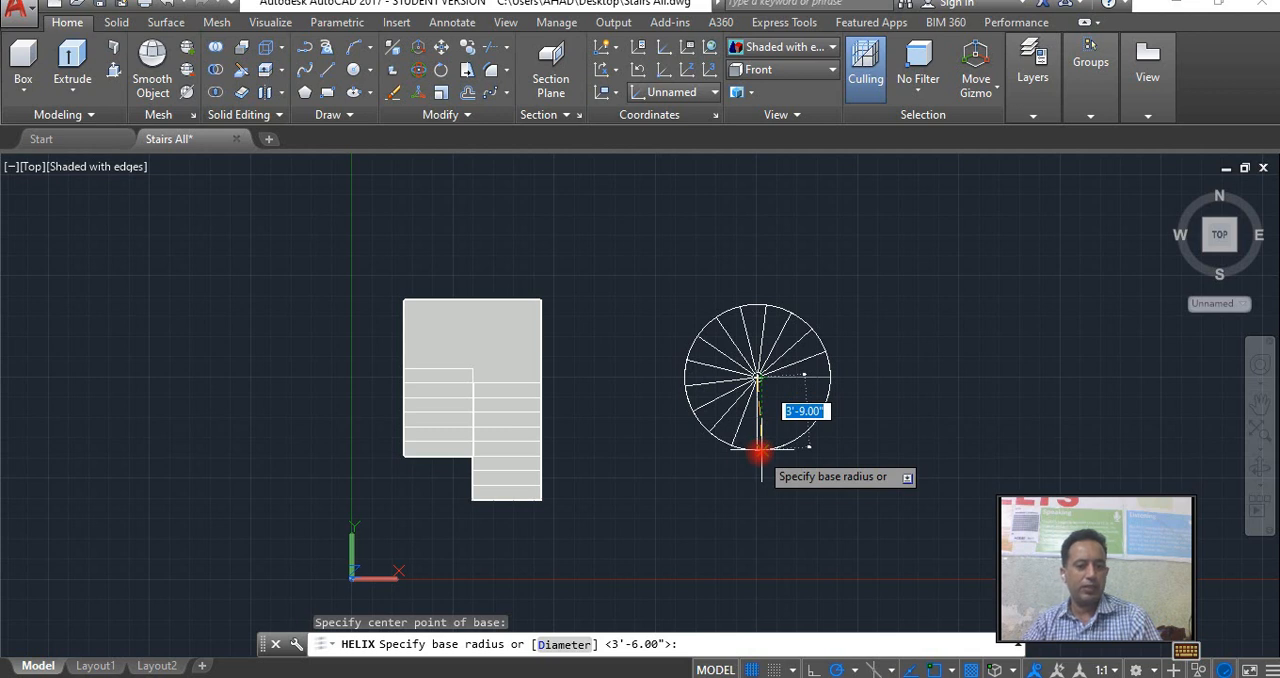
{"action": "left_click", "coordinate": [760, 452]}
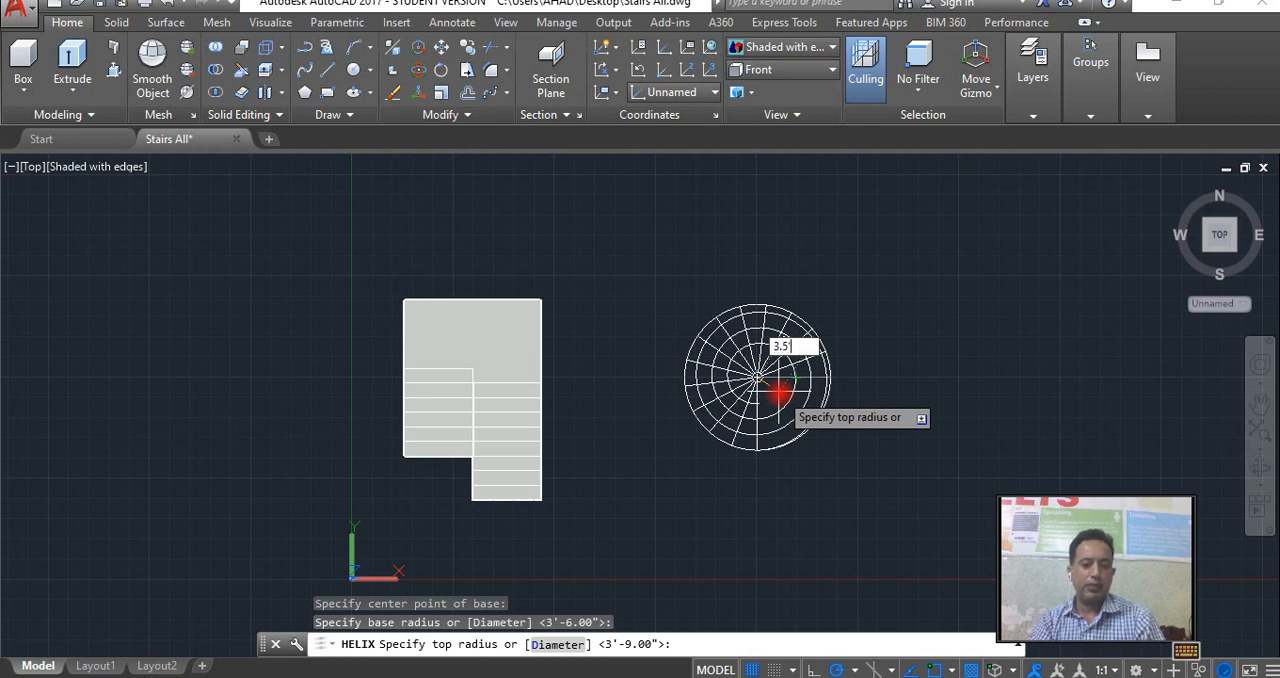
{"action": "type", "text": "'"}
{"action": "key", "text": "Return"}
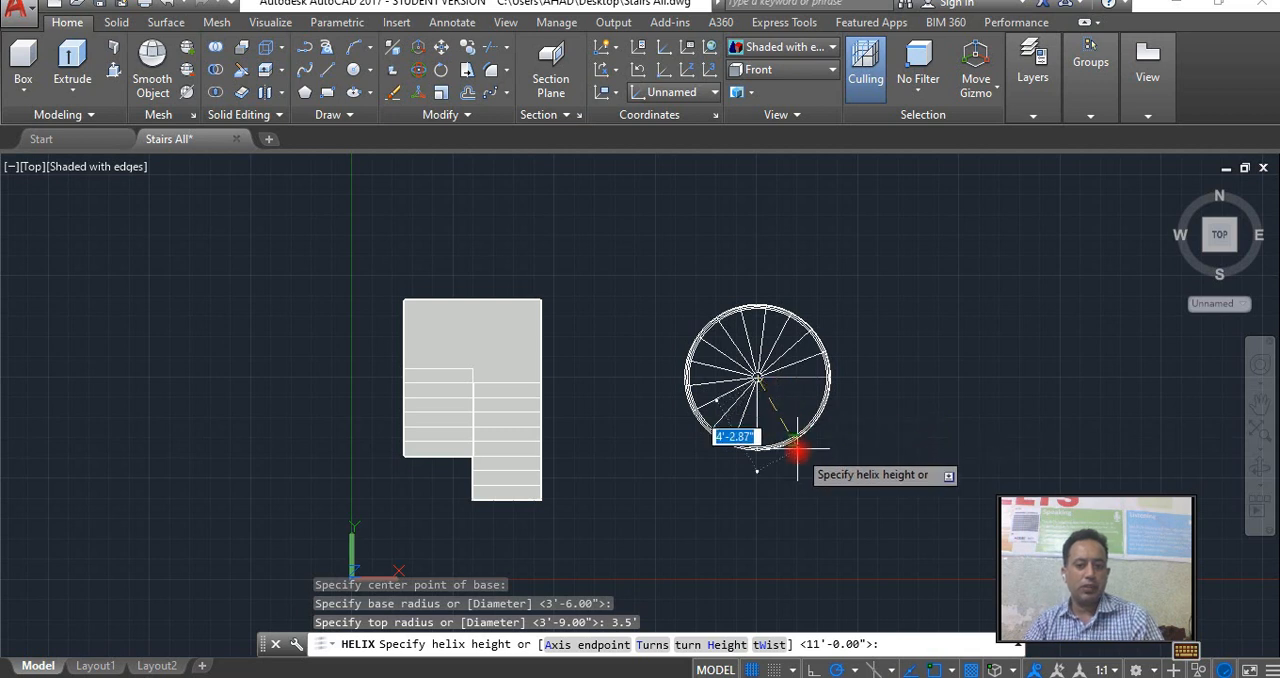
{"action": "scroll", "coordinate": [797, 452], "scroll_direction": "up", "scroll_amount": 3}
{"action": "key", "text": "ctrl+z"}
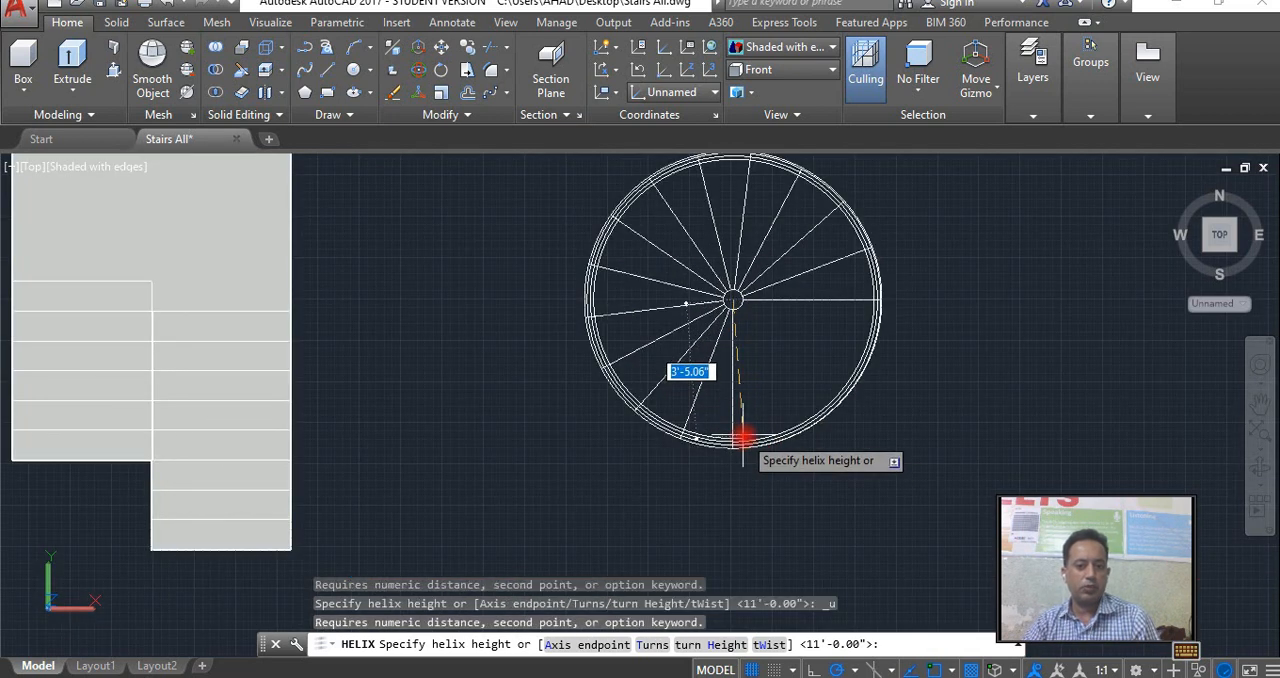
{"action": "key", "text": "Escape"}
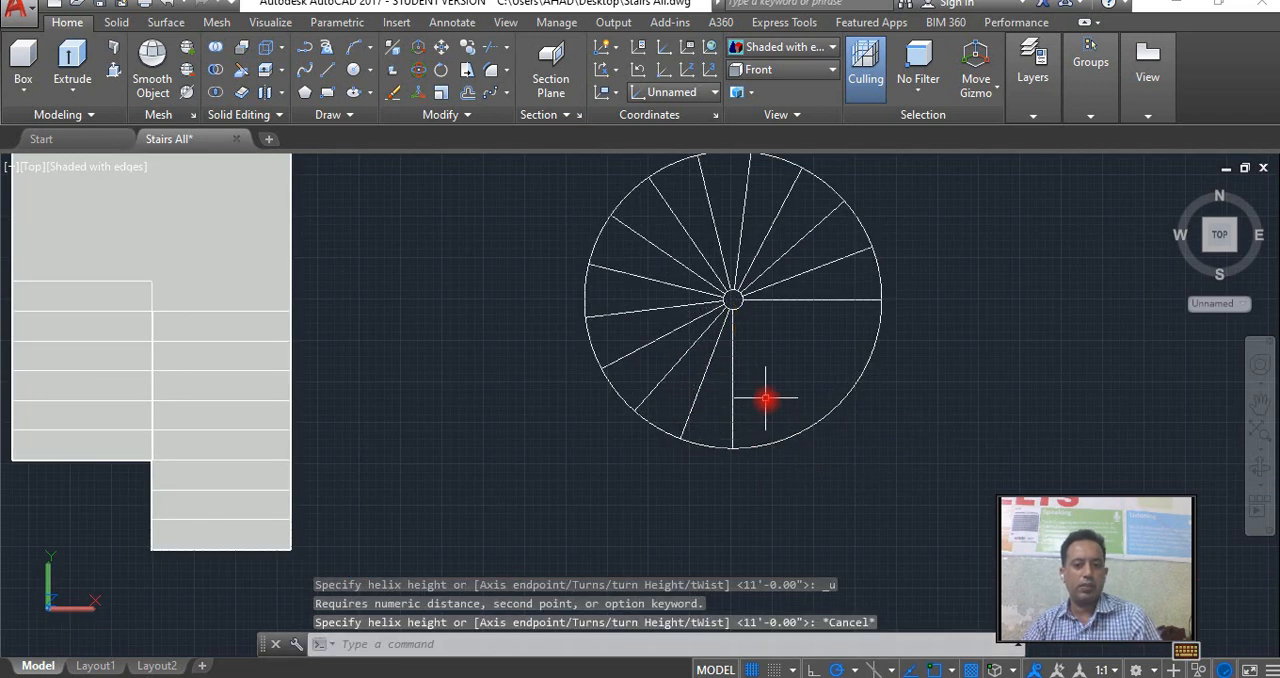
Draw a helix from the circles' common center with base and top radii snapped to the outer circle (3'-9") and a height of 11'.
{"action": "left_click", "coordinate": [330, 114]}
{"action": "left_click", "coordinate": [318, 142]}
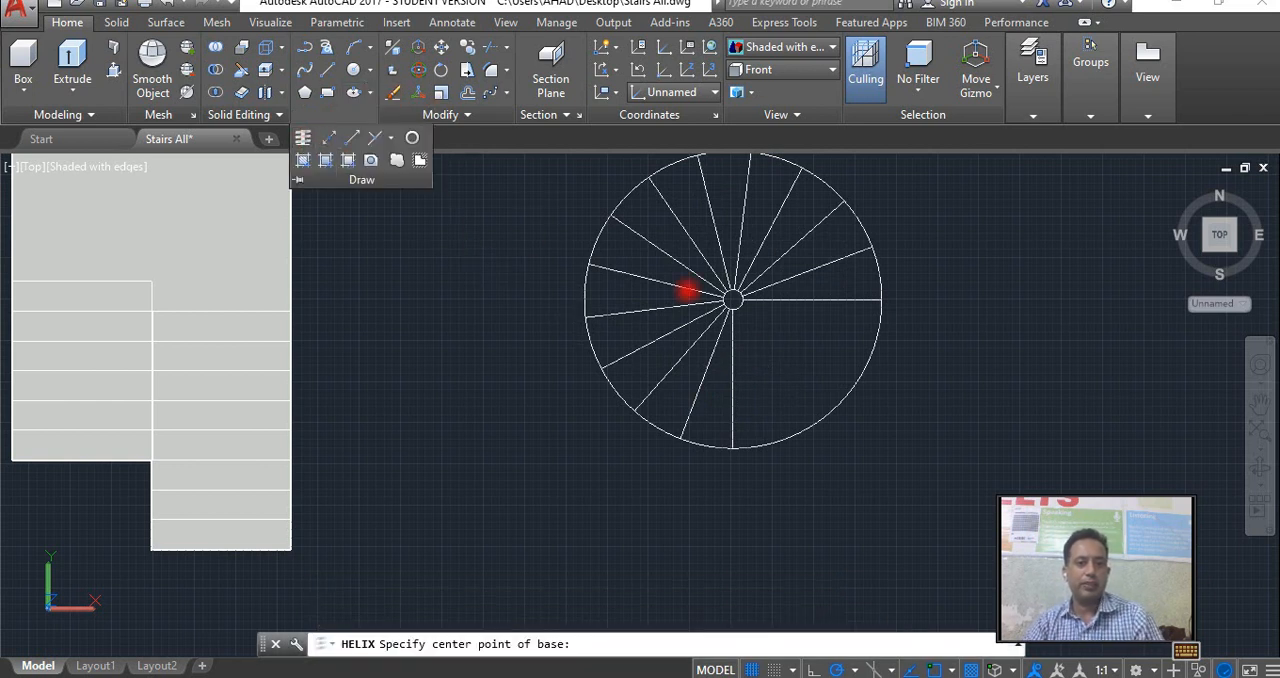
{"action": "left_click", "coordinate": [733, 300]}
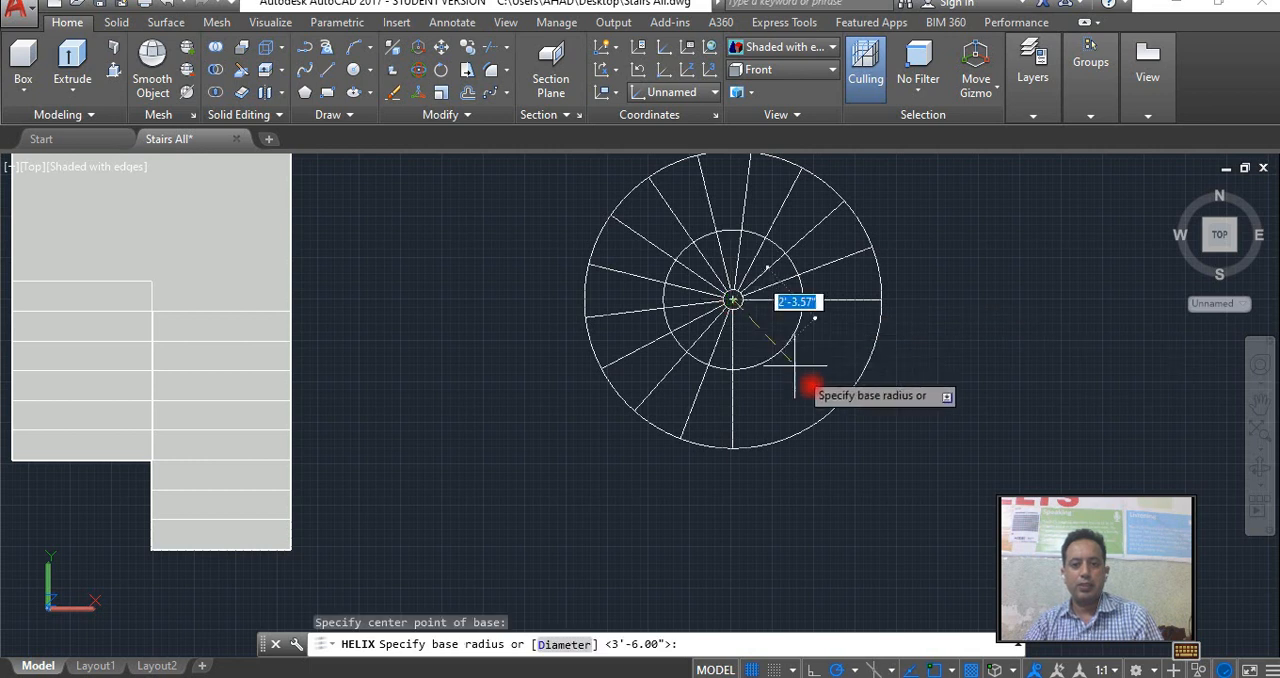
{"action": "left_click", "coordinate": [735, 449]}
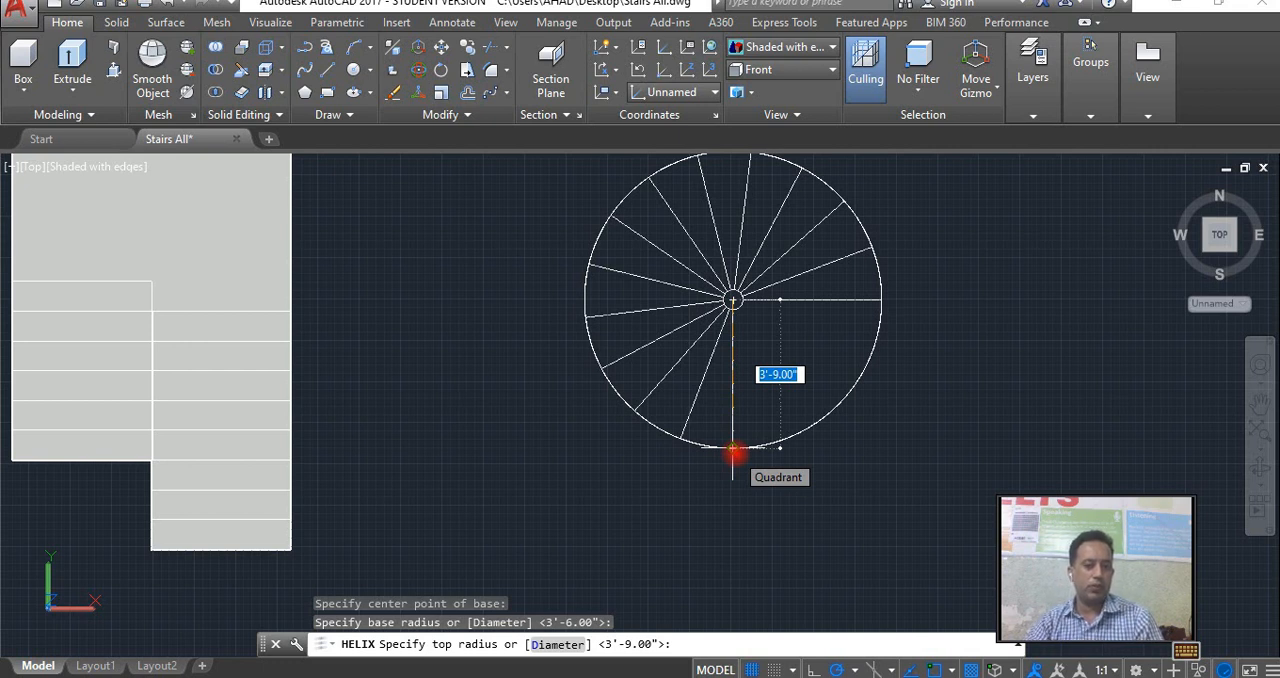
{"action": "left_click", "coordinate": [735, 451]}
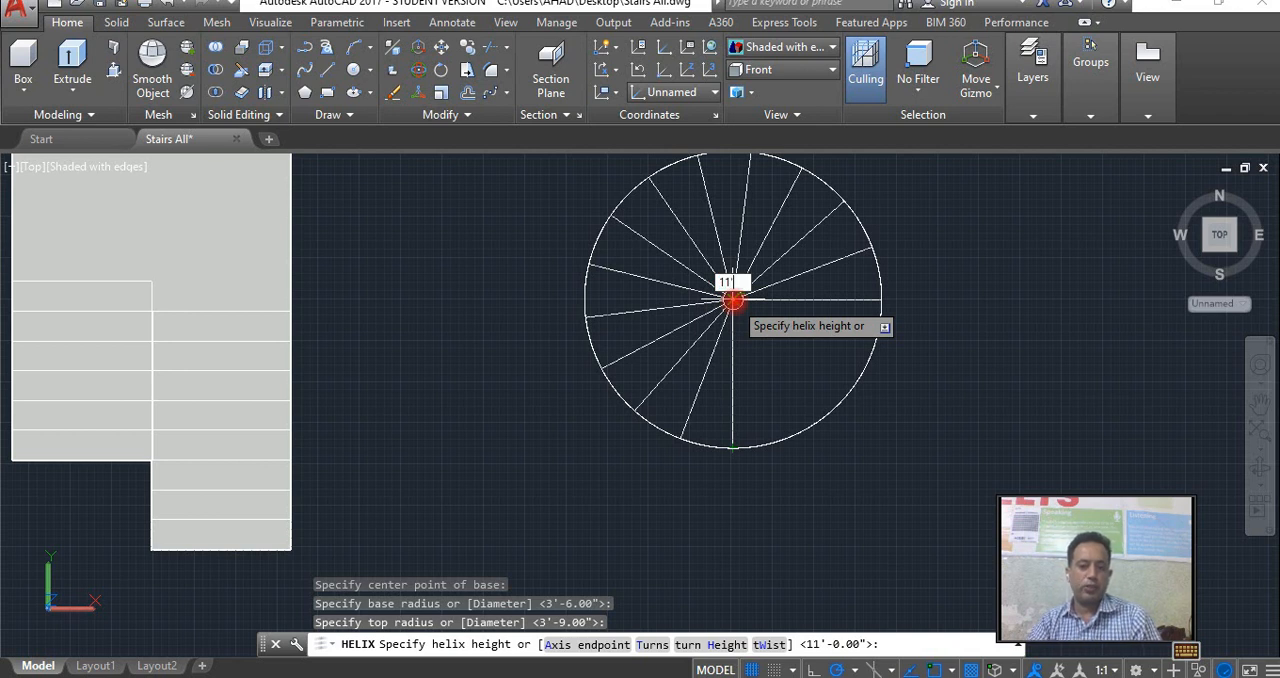
{"action": "key", "text": "Return"}
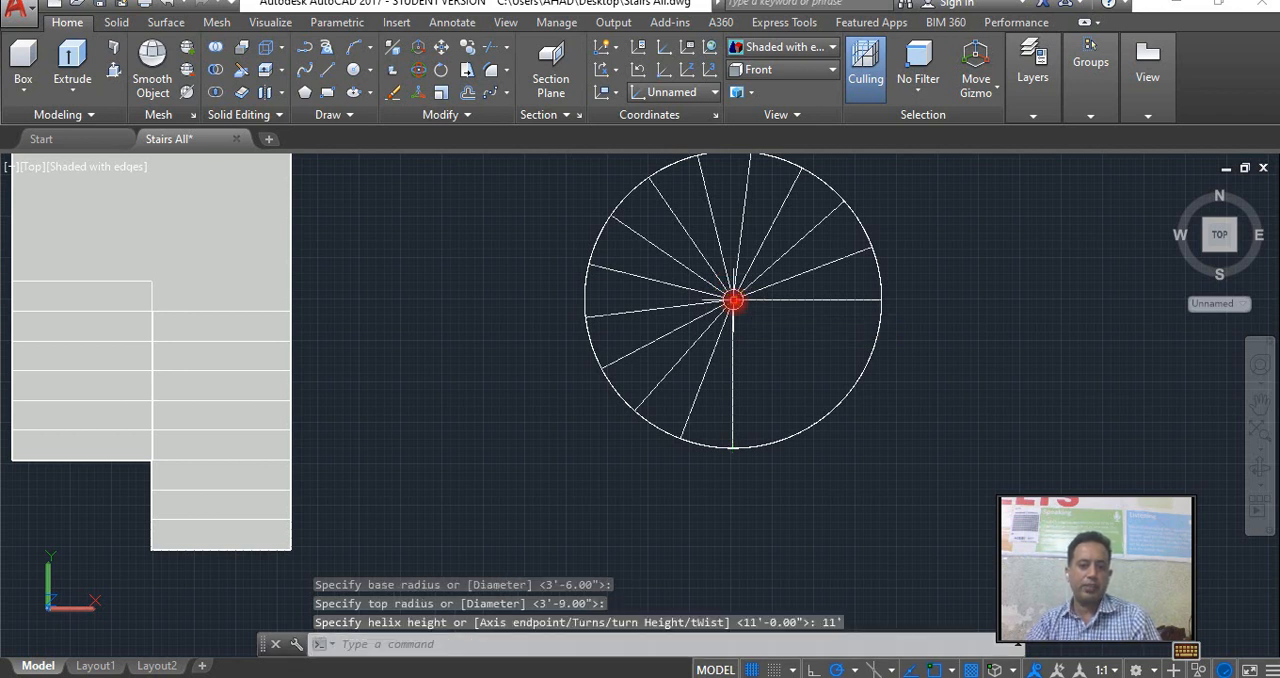
Orbit to a tilted 3D view and set the helix to 1 turn.
{"action": "left_click", "coordinate": [1262, 462]}
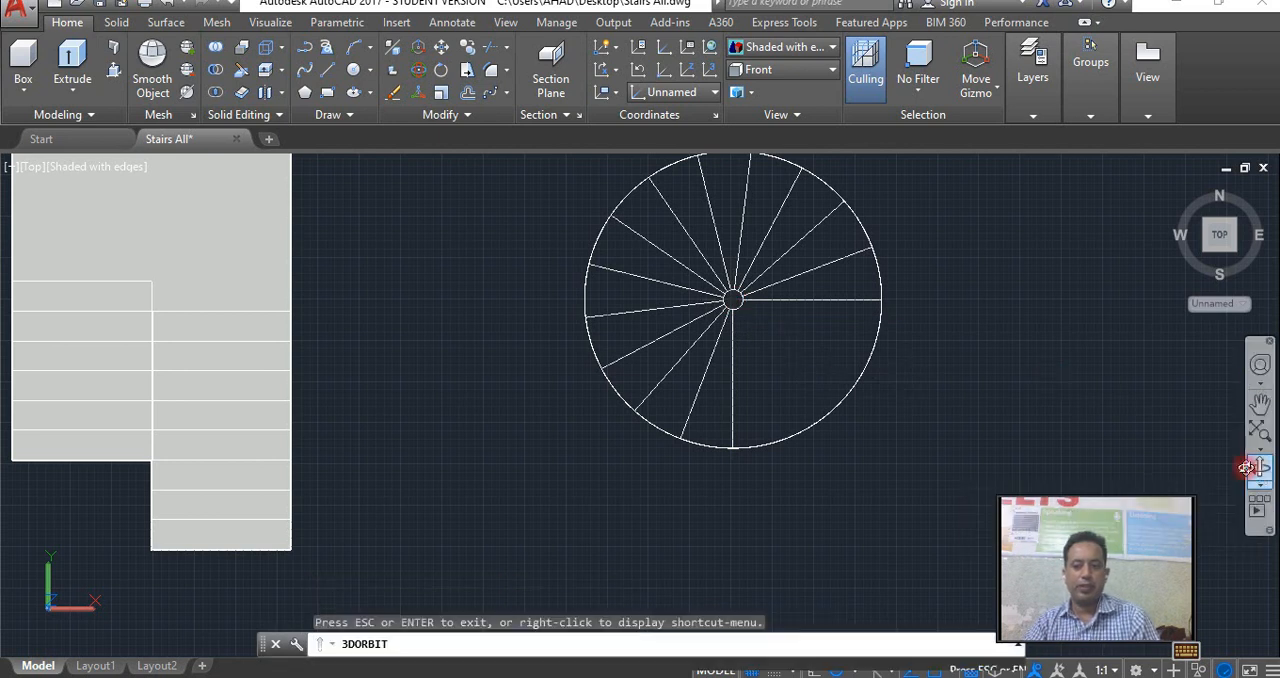
{"action": "left_click_drag", "start_coordinate": [777, 403], "coordinate": [777, 449]}
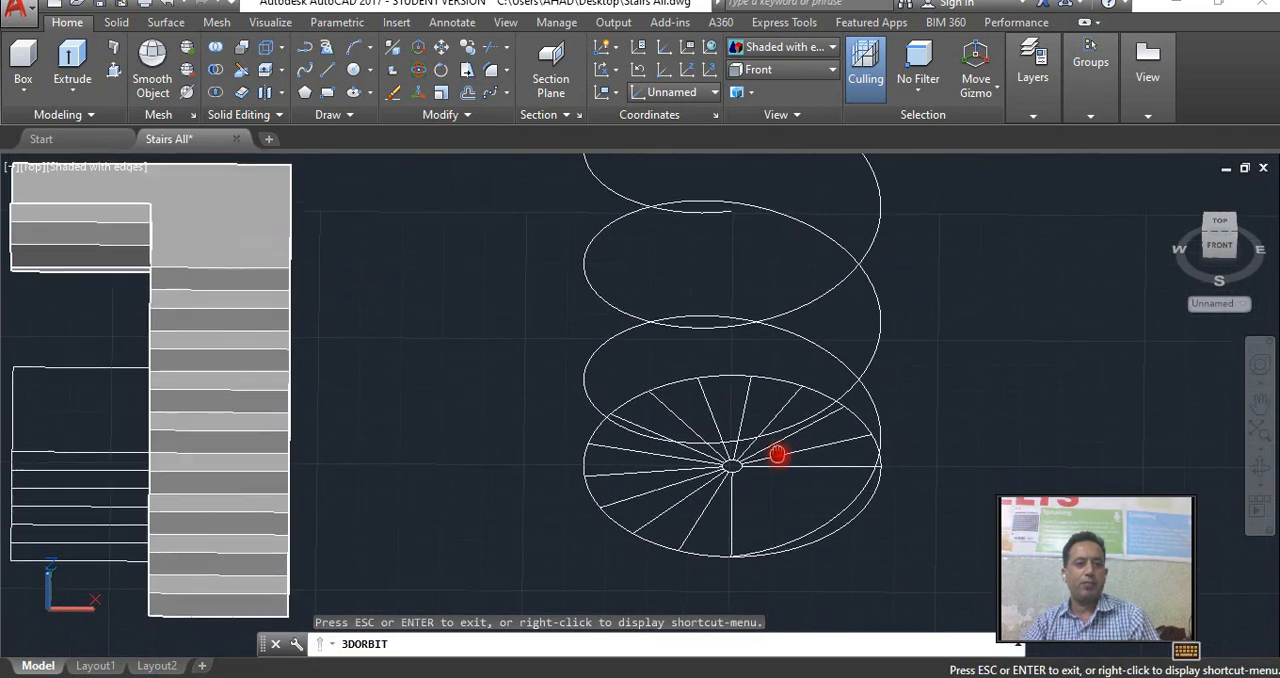
{"action": "right_click", "coordinate": [777, 420]}
{"action": "left_click", "coordinate": [832, 66]}
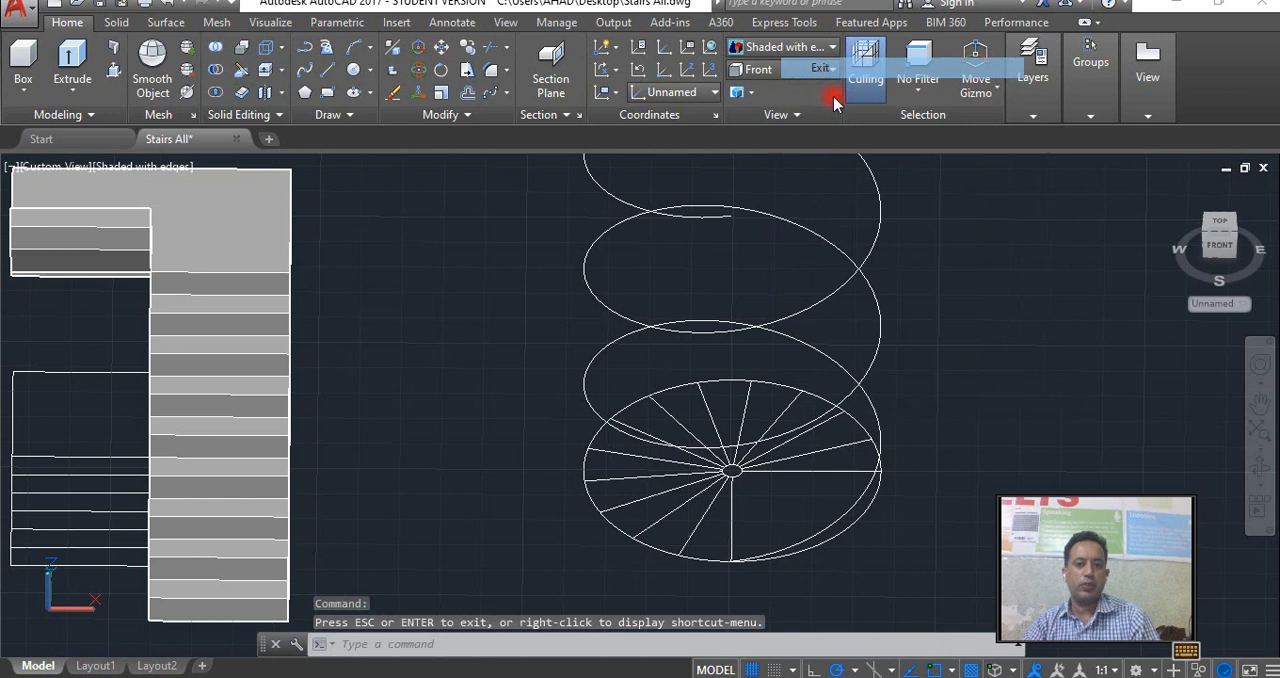
{"action": "left_click", "coordinate": [857, 271]}
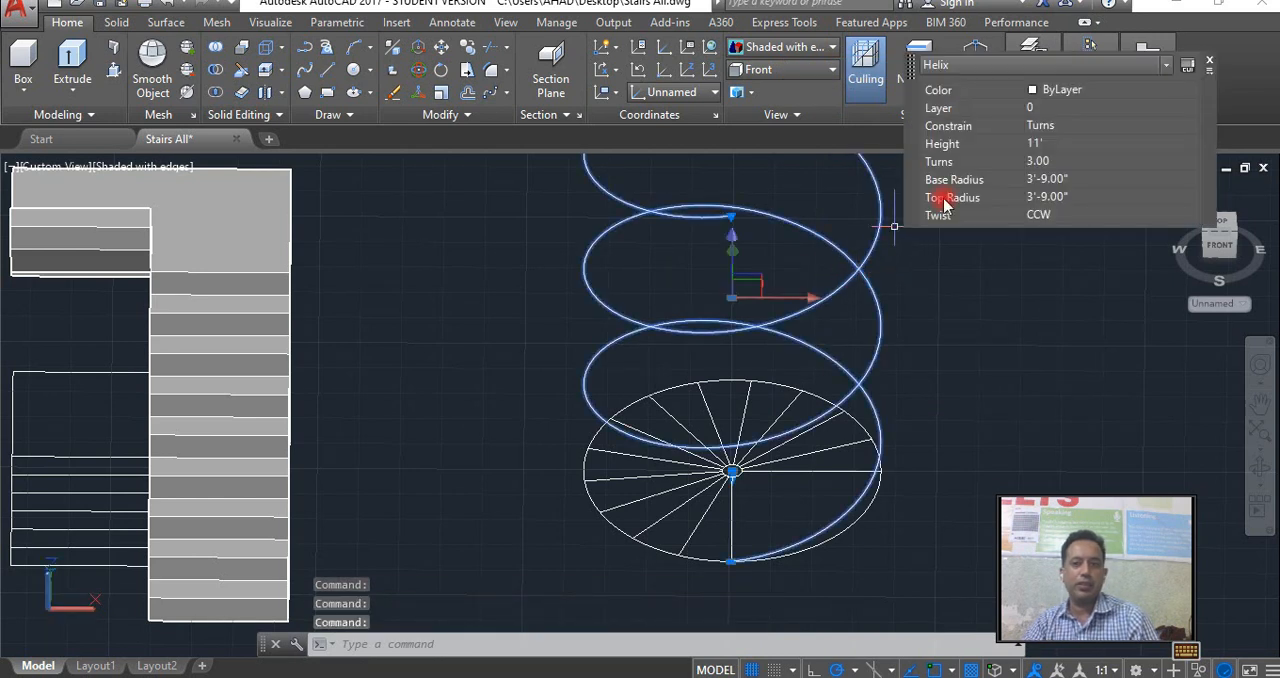
{"action": "left_click", "coordinate": [1036, 162]}
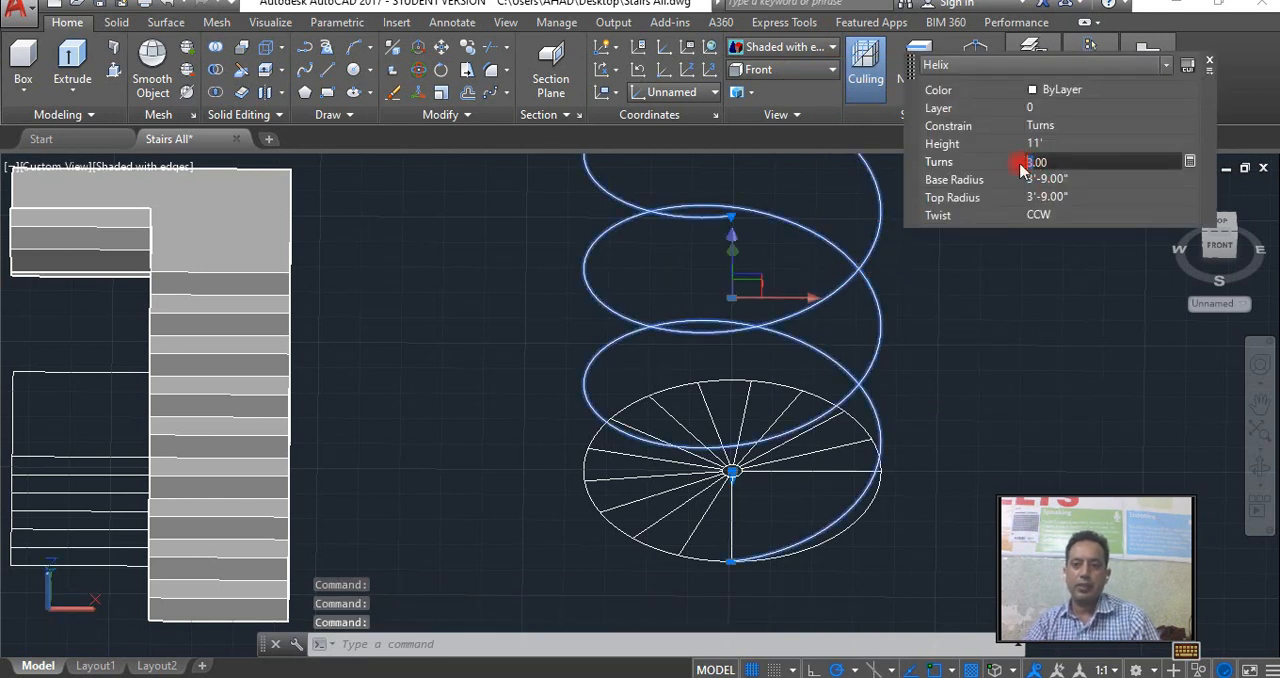
{"action": "type", "text": "1"}
{"action": "key", "text": "Tab"}
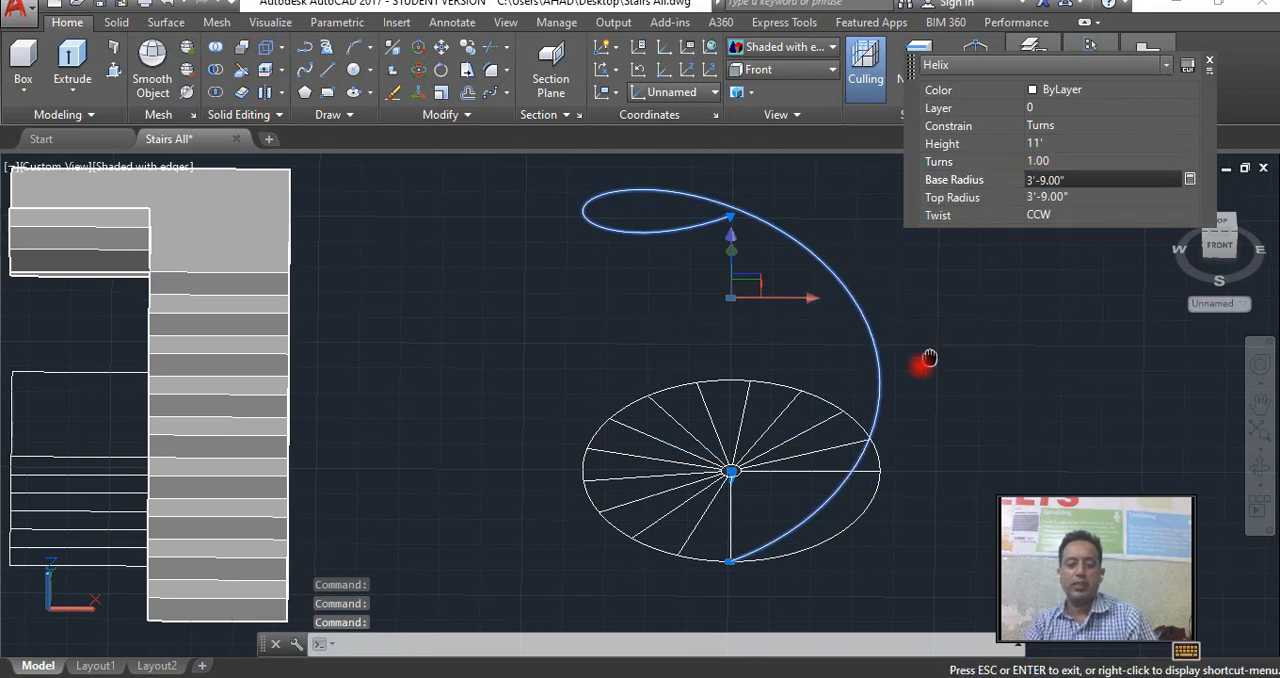
Stretch the helix's base start point to the outer end of the horizontal radial line, keeping the 3'-9" radius.
{"action": "middle_click_drag", "start_coordinate": [929, 352], "coordinate": [882, 390]}
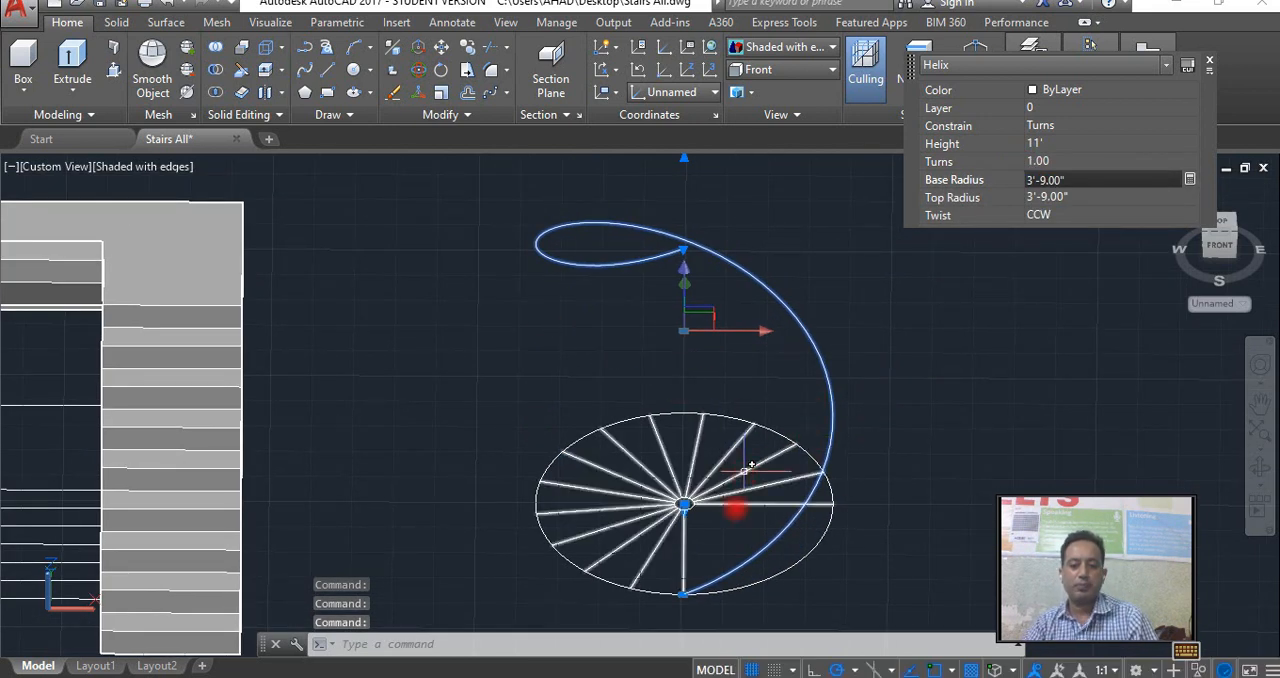
{"action": "left_click", "coordinate": [684, 597]}
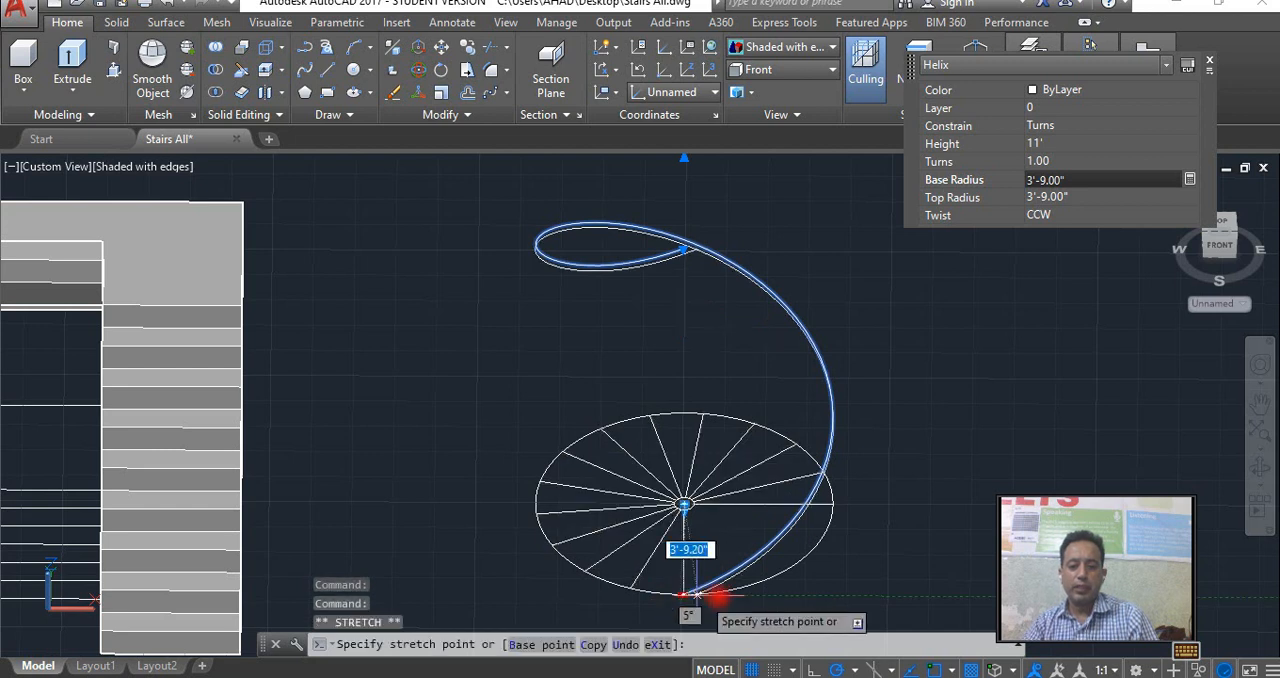
{"action": "left_click", "coordinate": [834, 503]}
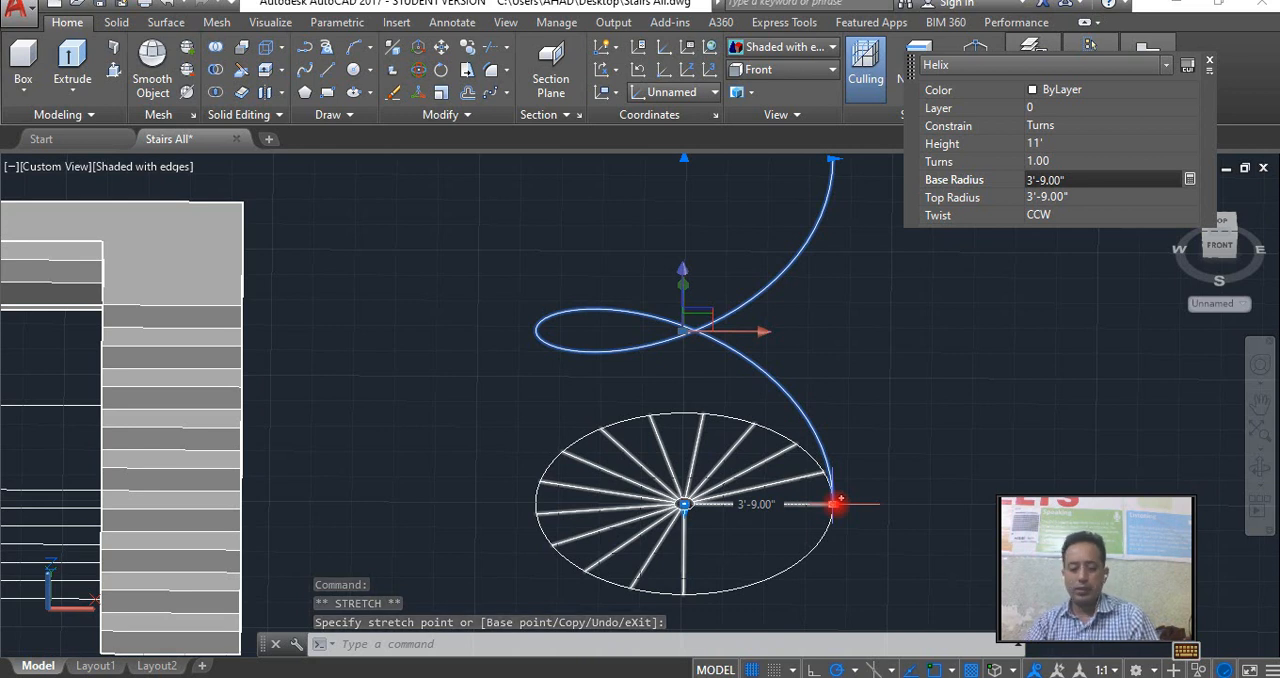
{"action": "left_click", "coordinate": [834, 503]}
{"action": "middle_click_drag", "start_coordinate": [786, 411], "coordinate": [760, 445]}
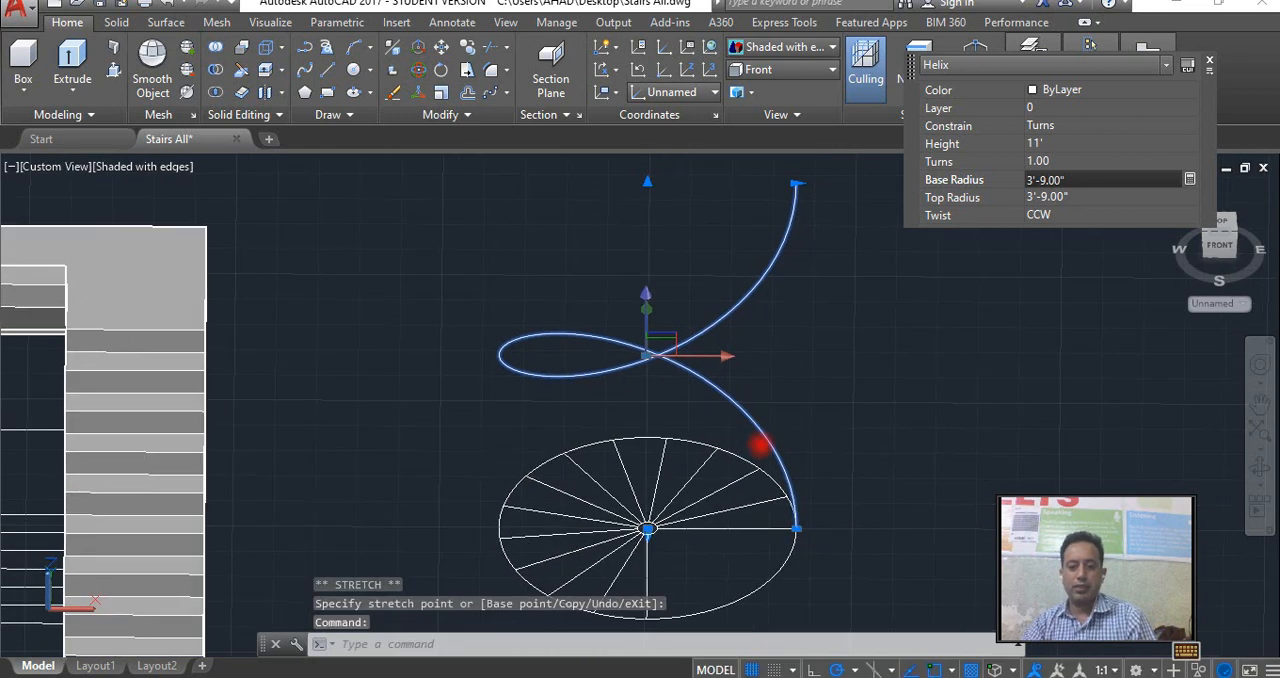
{"action": "key", "text": "Escape"}
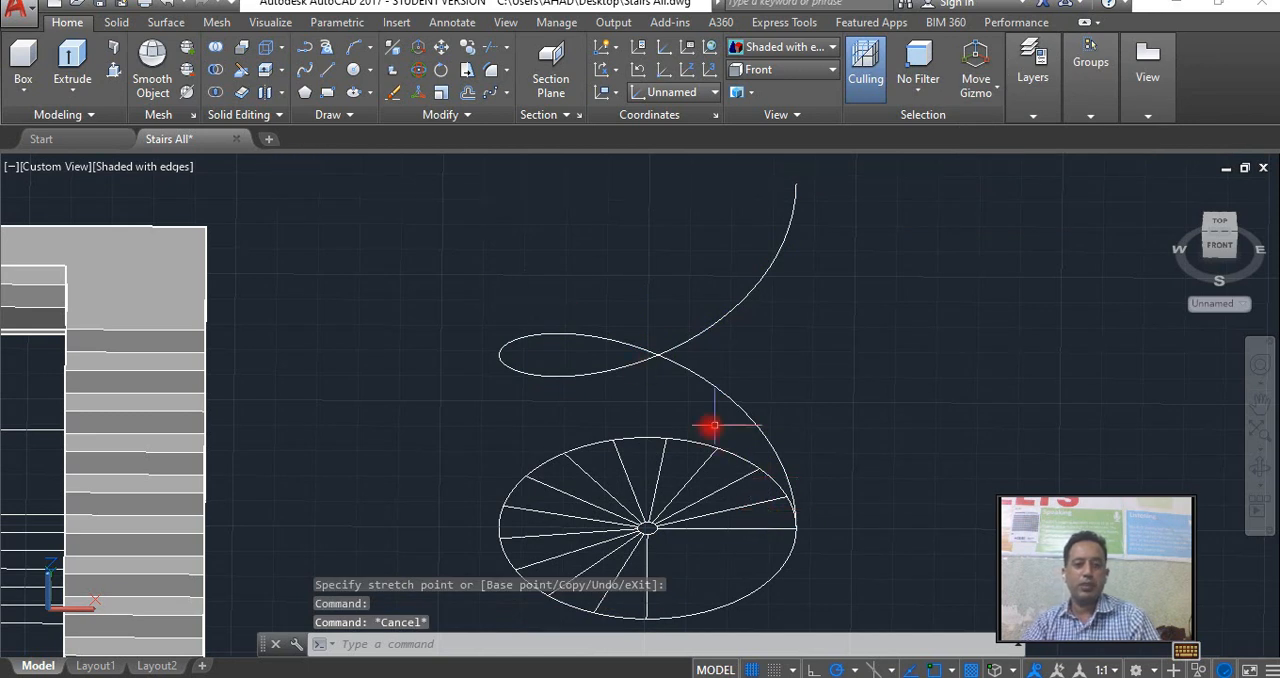
Presspull the first wedge above the horizontal radial line upward by 8" to form a step.
{"action": "left_click", "coordinate": [114, 72]}
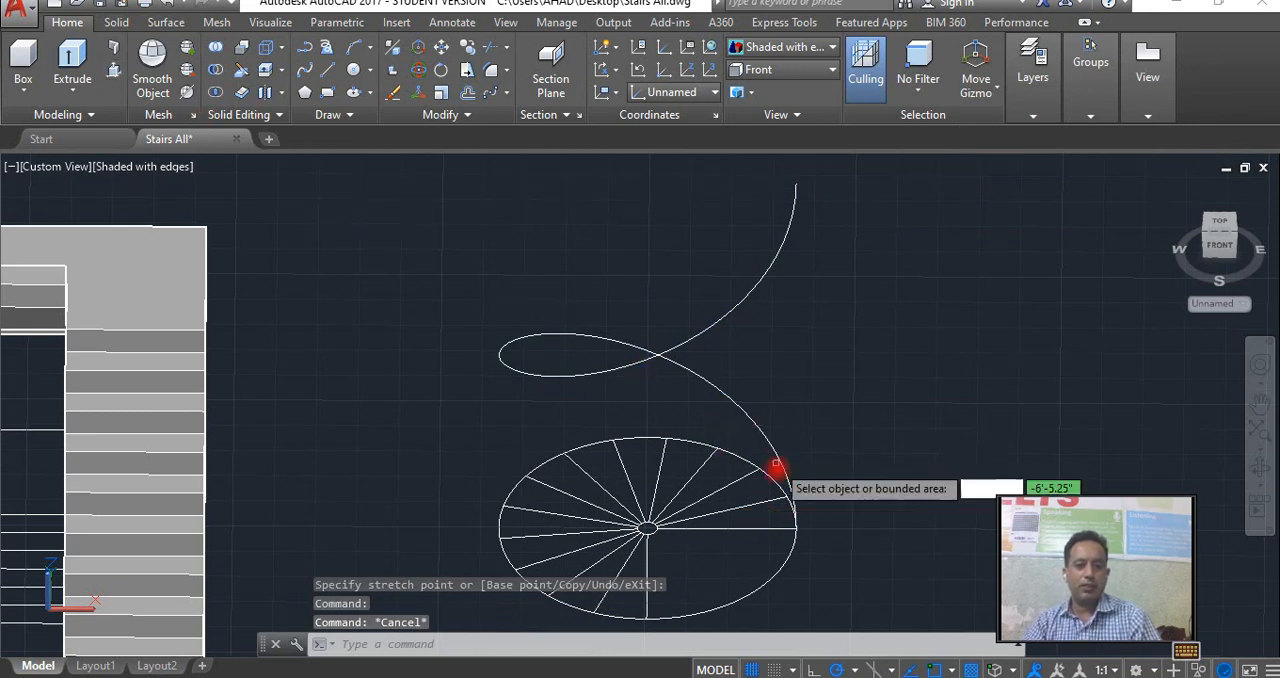
{"action": "left_click", "coordinate": [751, 525]}
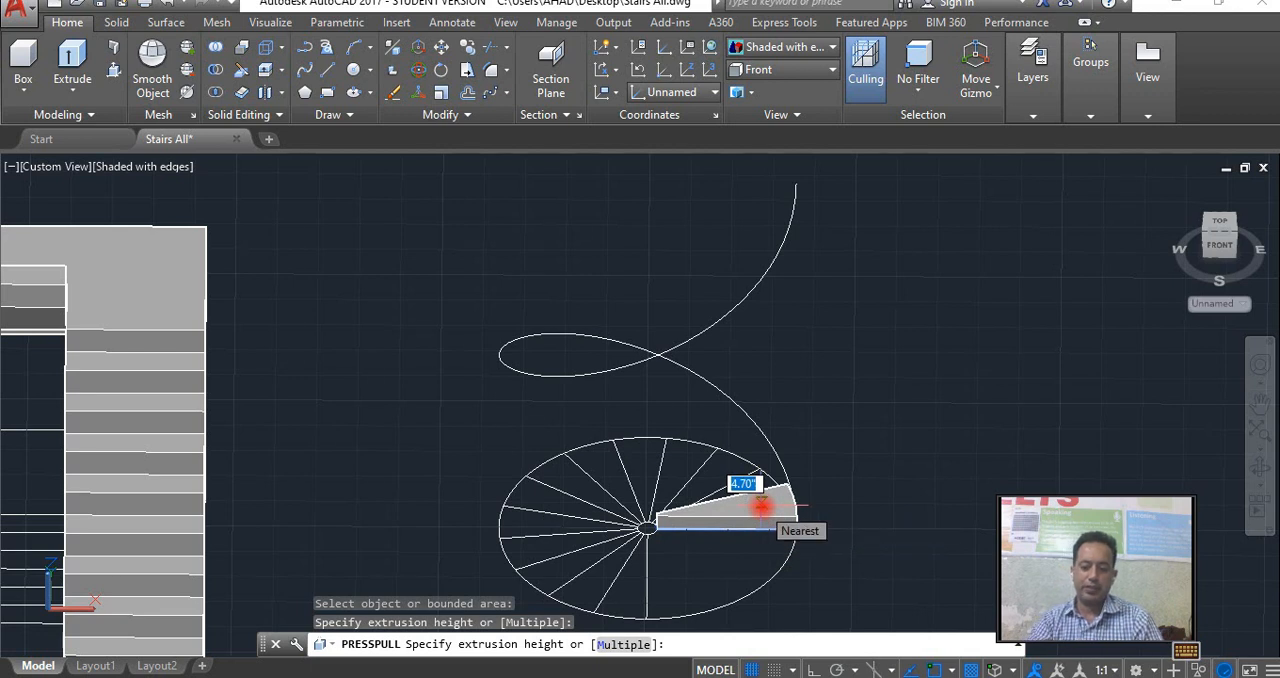
{"action": "type", "text": "8"}
{"action": "key", "text": "Return"}
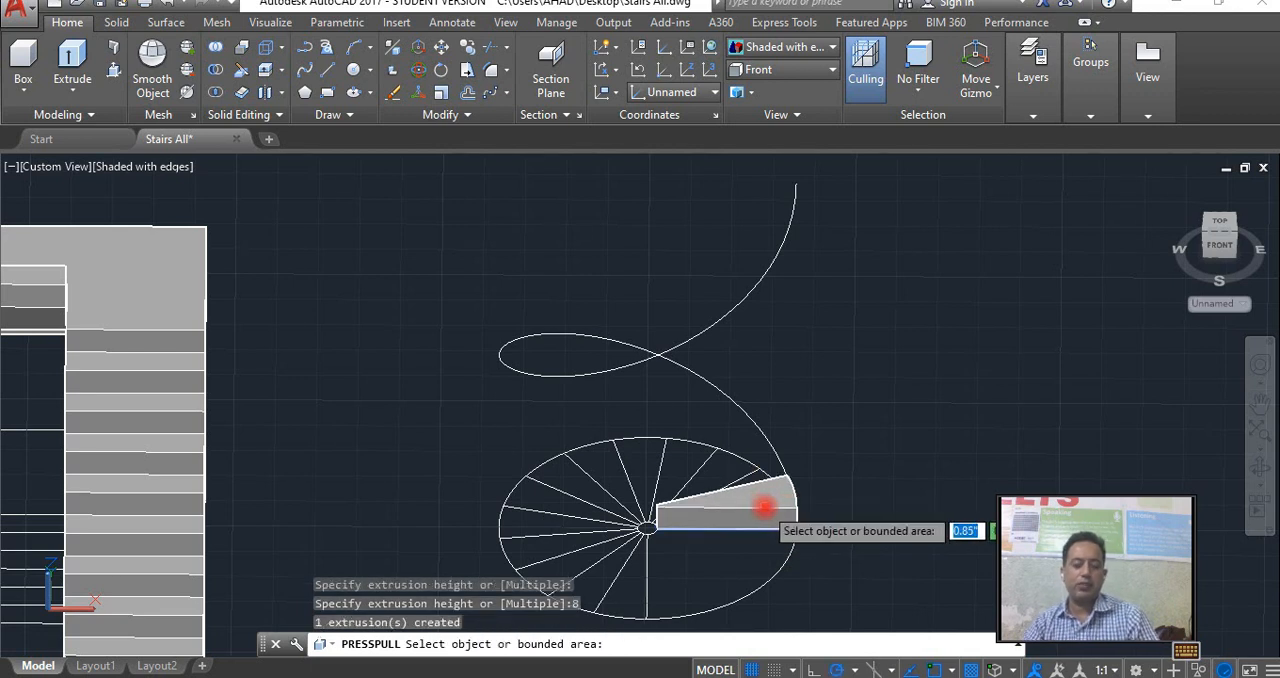
{"action": "key", "text": "Return"}
In the top view, draw a 1" radius circle centered at the midpoint of the wedge step's outer arc, and select it.
{"action": "left_click", "coordinate": [766, 508]}
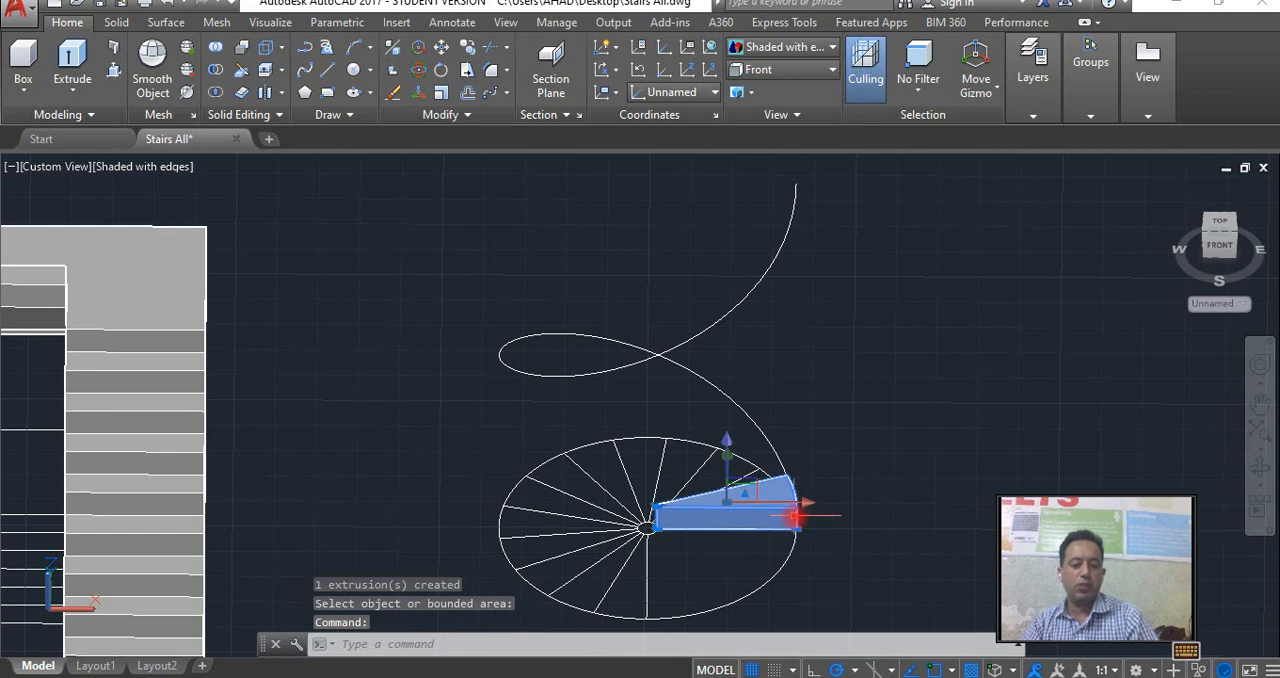
{"action": "middle_click_drag", "start_coordinate": [797, 510], "coordinate": [739, 514]}
{"action": "scroll", "coordinate": [737, 514], "scroll_direction": "up", "scroll_amount": 2}
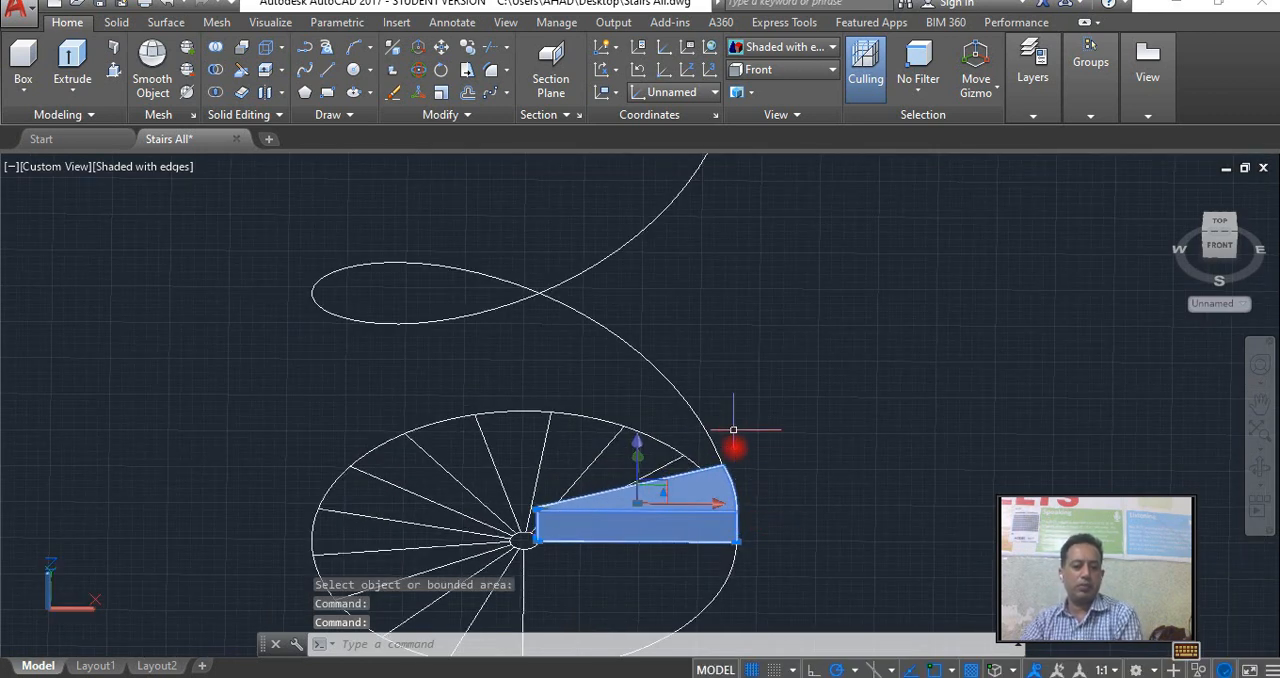
{"action": "left_click", "coordinate": [668, 92]}
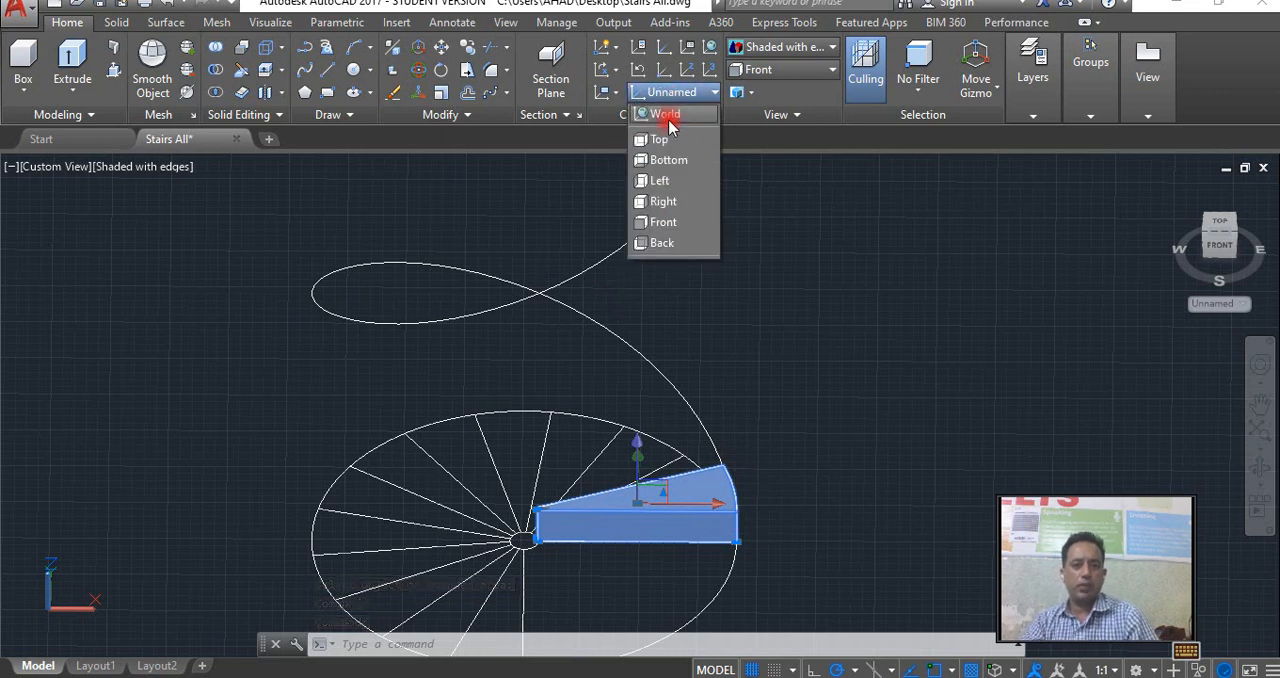
{"action": "left_click", "coordinate": [1223, 220]}
{"action": "middle_click_drag", "start_coordinate": [866, 394], "coordinate": [786, 322]}
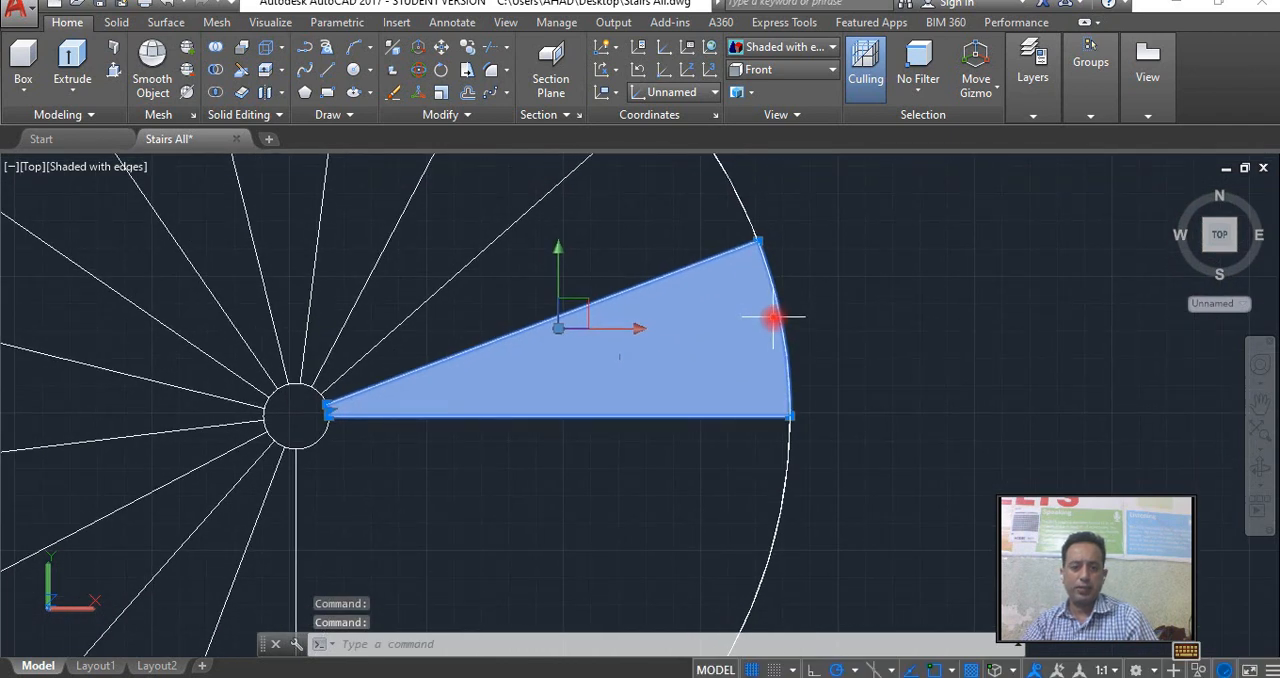
{"action": "key", "text": "Return"}
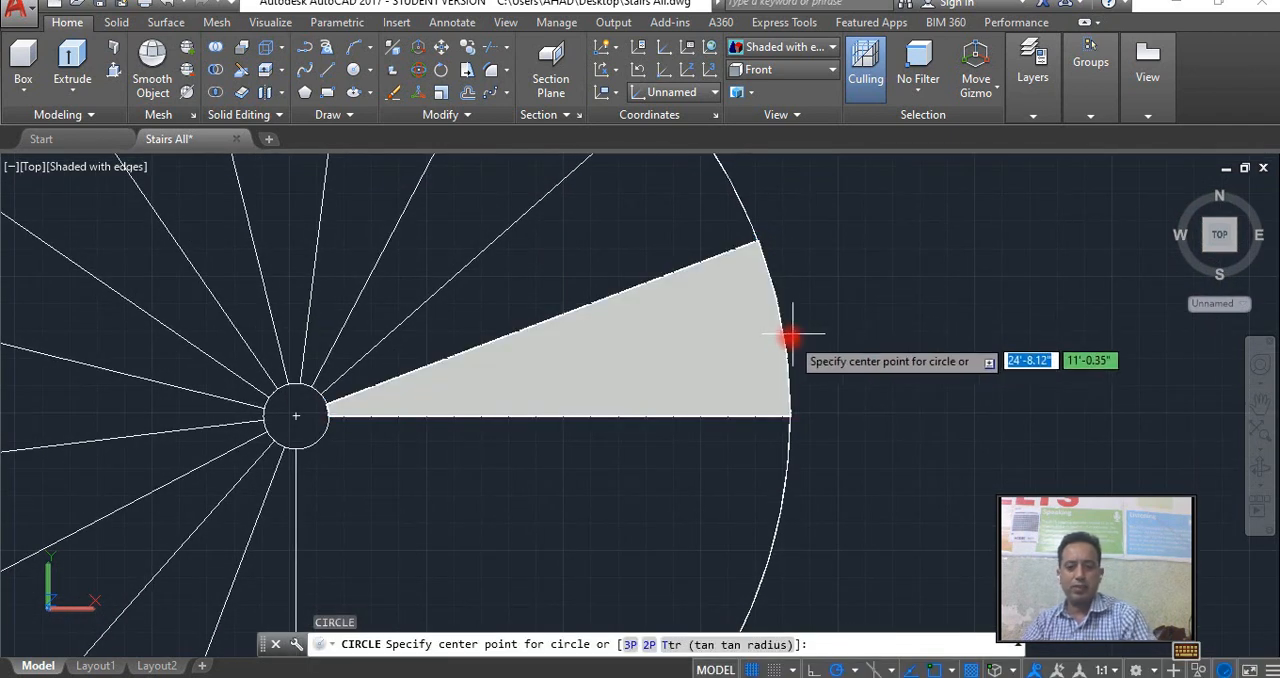
{"action": "left_click", "coordinate": [783, 327]}
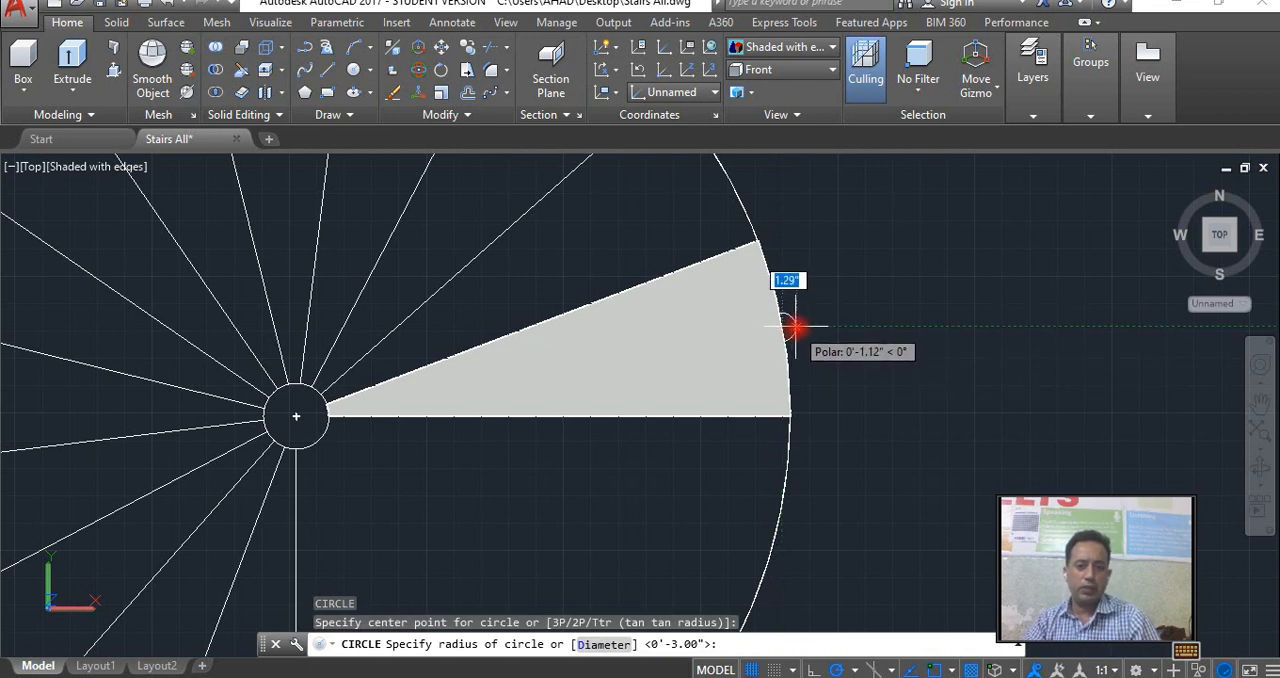
{"action": "type", "text": "2"}
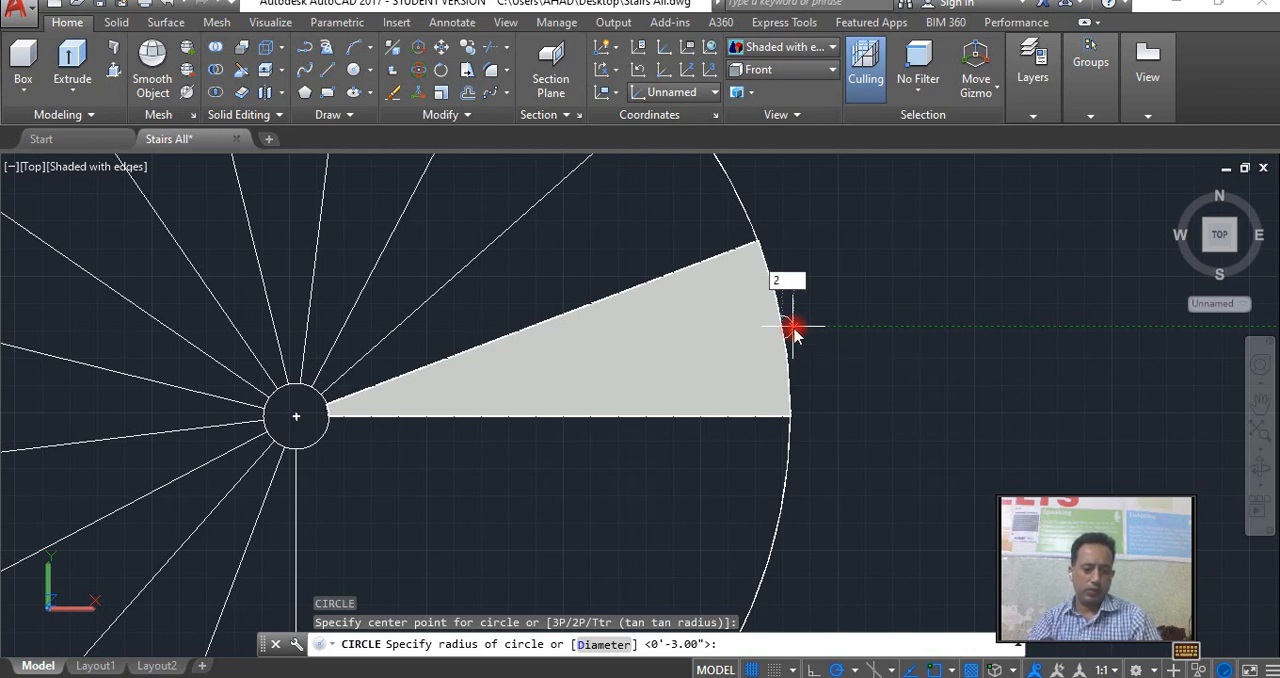
{"action": "key", "text": "Return"}
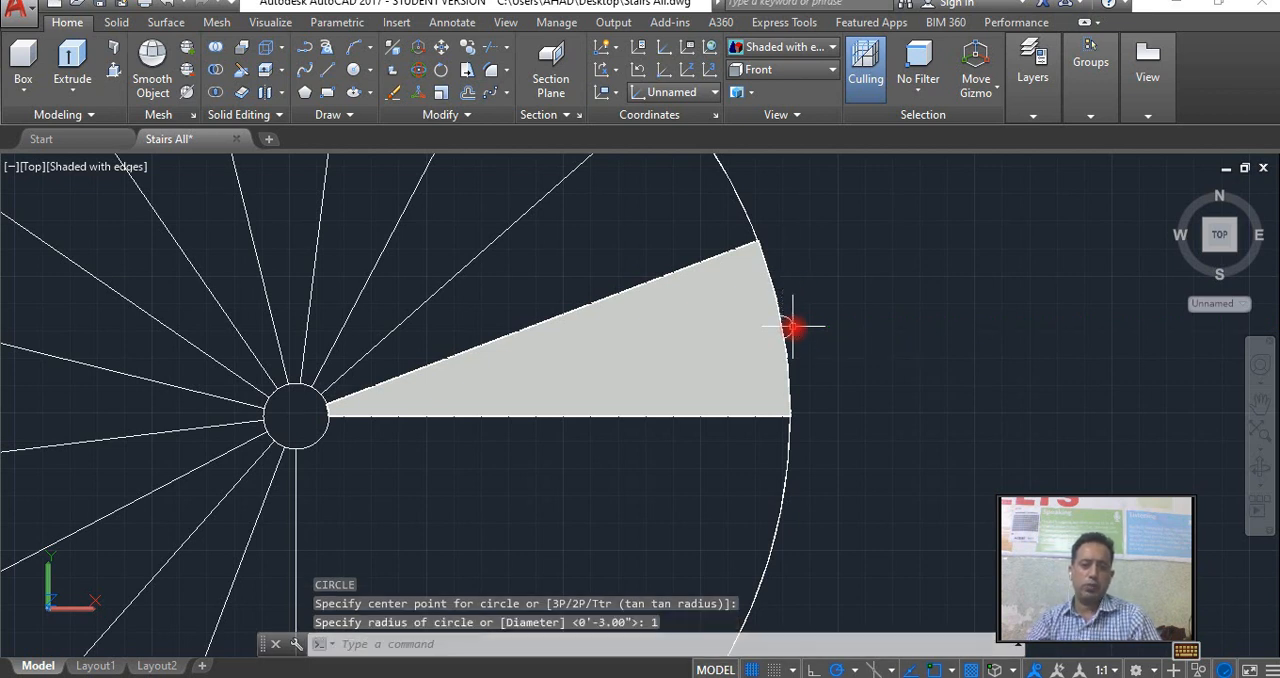
{"action": "left_click", "coordinate": [789, 326]}
{"action": "scroll", "coordinate": [820, 335], "scroll_direction": "up", "scroll_amount": 2}
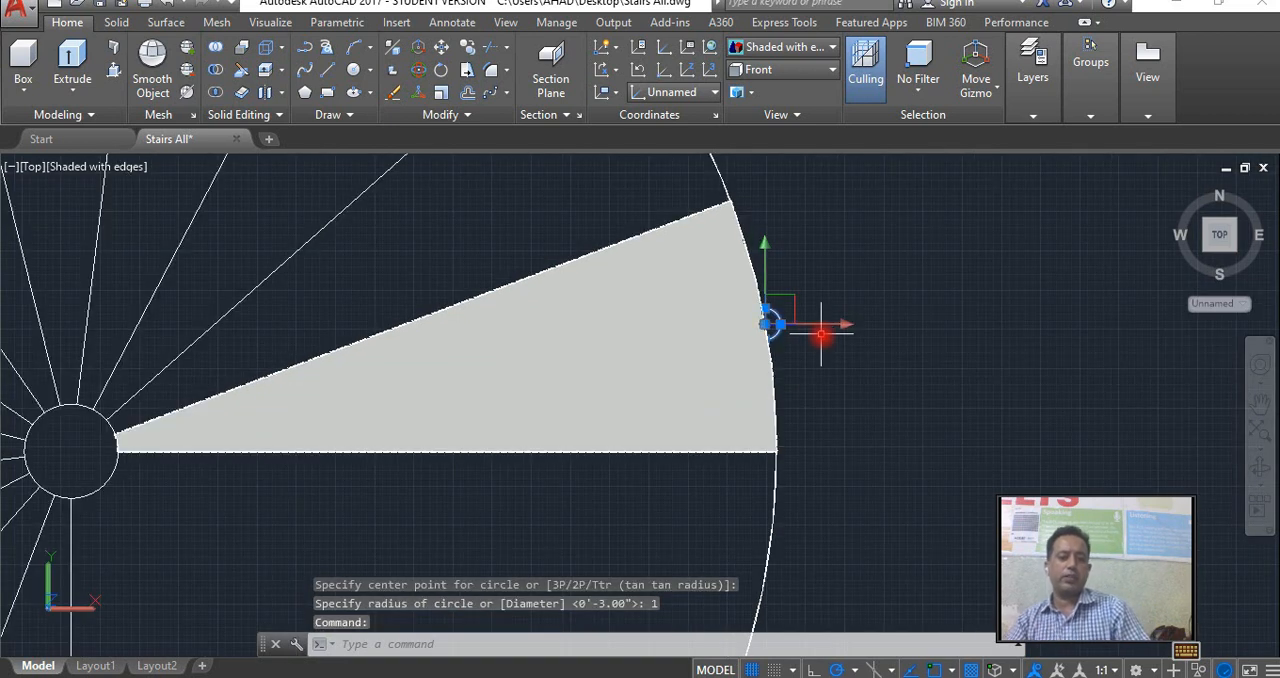
Try to presspull the circle on the wedge step's outer arc in the top view.
{"action": "left_click", "coordinate": [114, 49]}
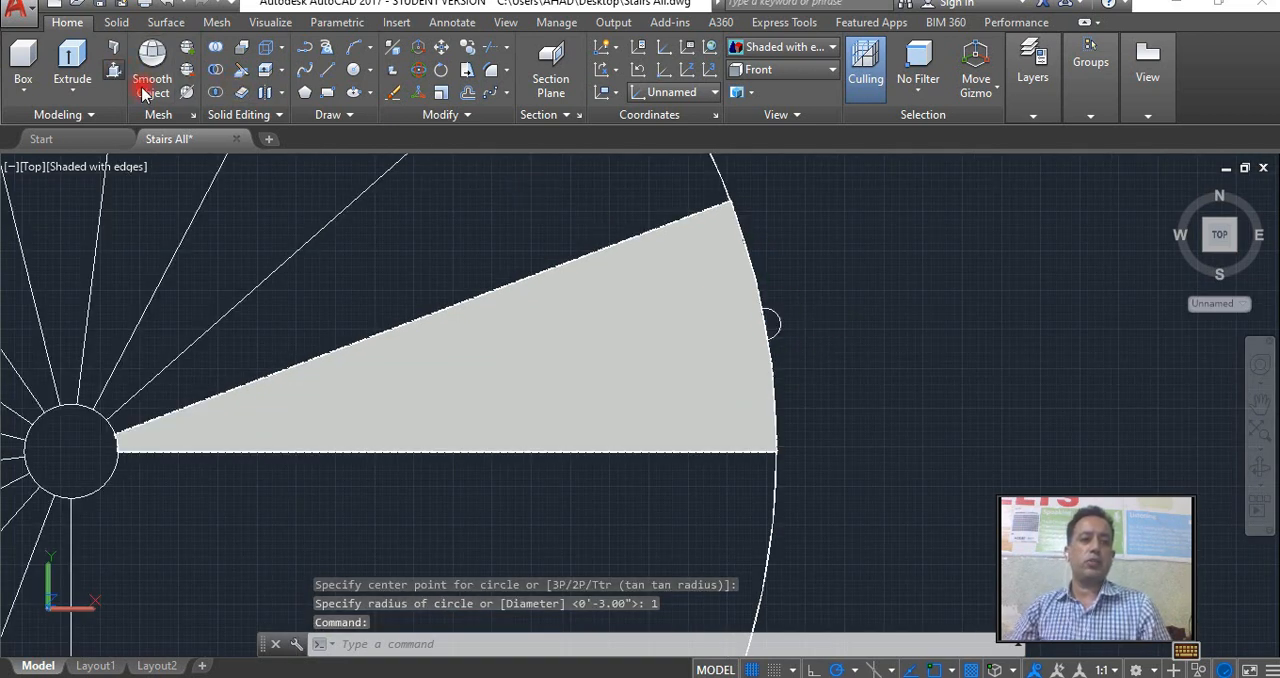
{"action": "left_click", "coordinate": [773, 322]}
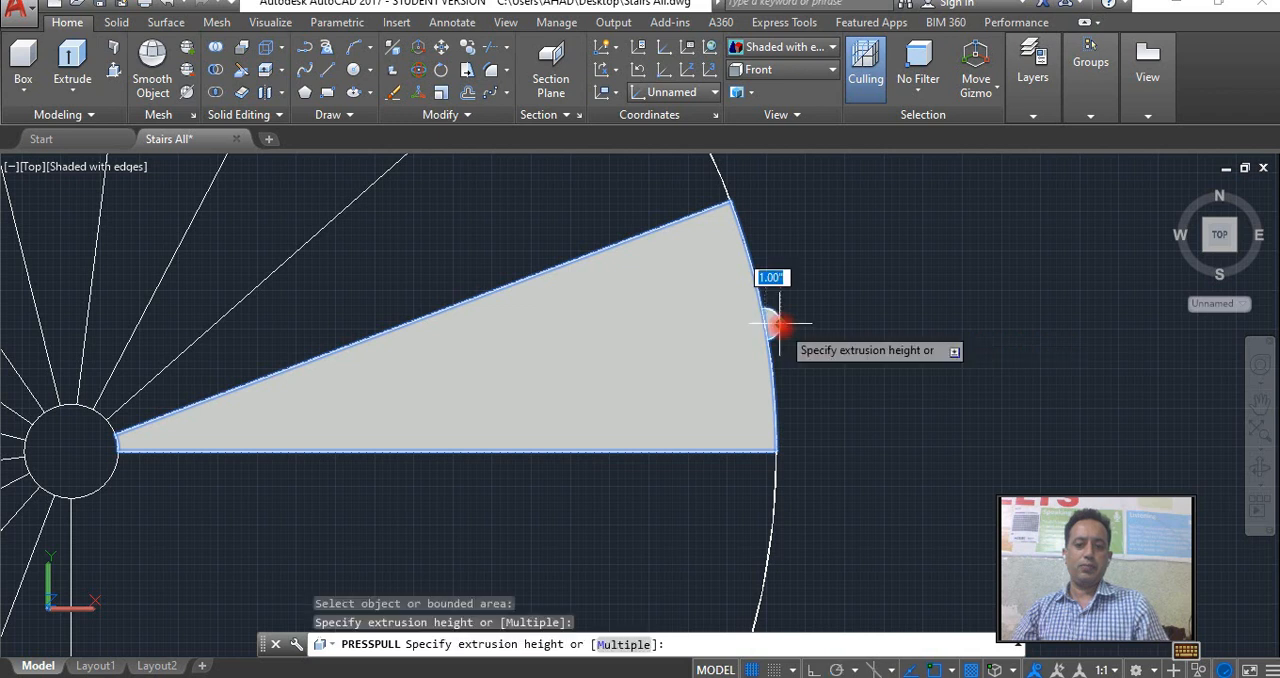
{"action": "right_click", "coordinate": [779, 325]}
{"action": "left_click", "coordinate": [827, 339]}
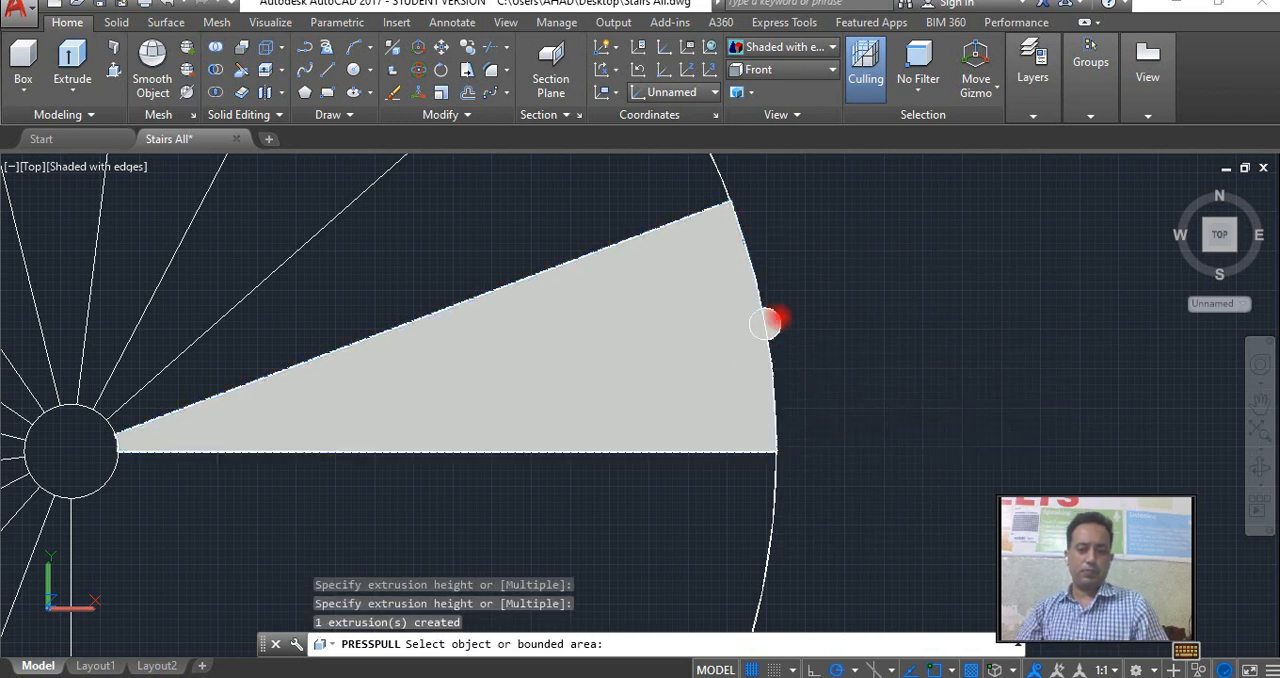
{"action": "key", "text": "Return"}
Orbit to a tilted 3D view and presspull the small circle on the wedge's outer arc upward by 3' to form a baluster.
{"action": "left_click", "coordinate": [1262, 402]}
{"action": "left_click_drag", "start_coordinate": [923, 400], "coordinate": [757, 281]}
{"action": "right_click", "coordinate": [755, 276]}
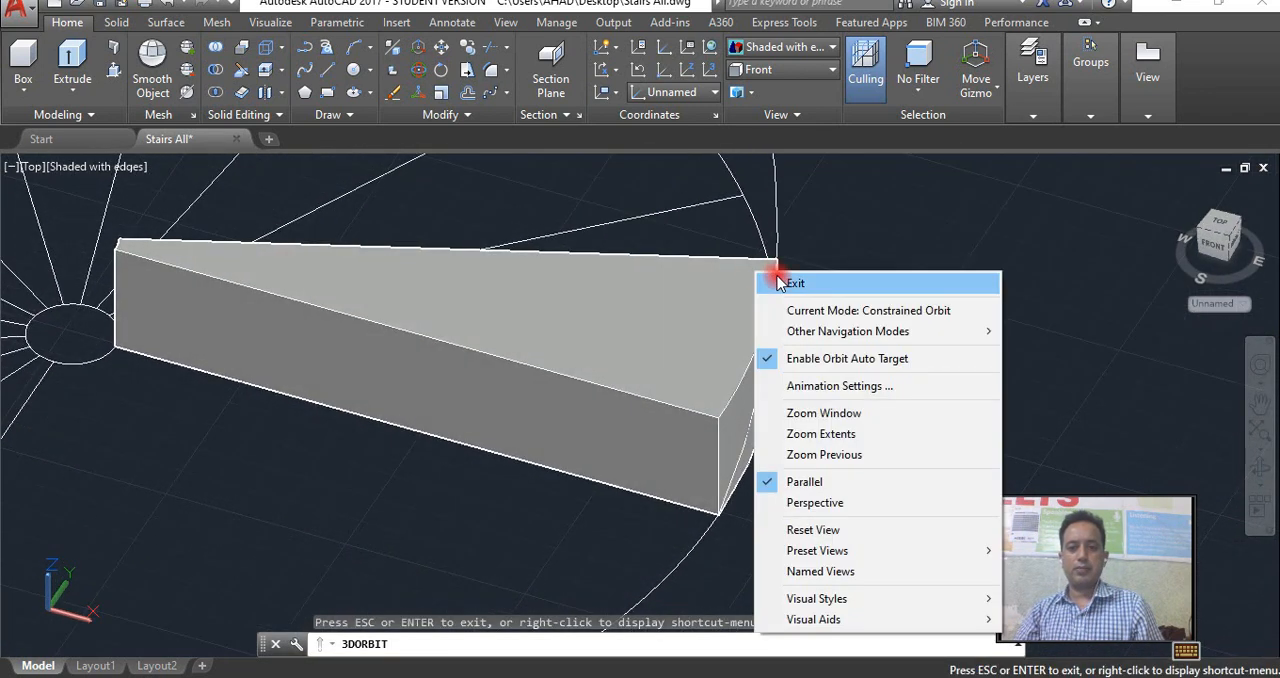
{"action": "left_click", "coordinate": [772, 280]}
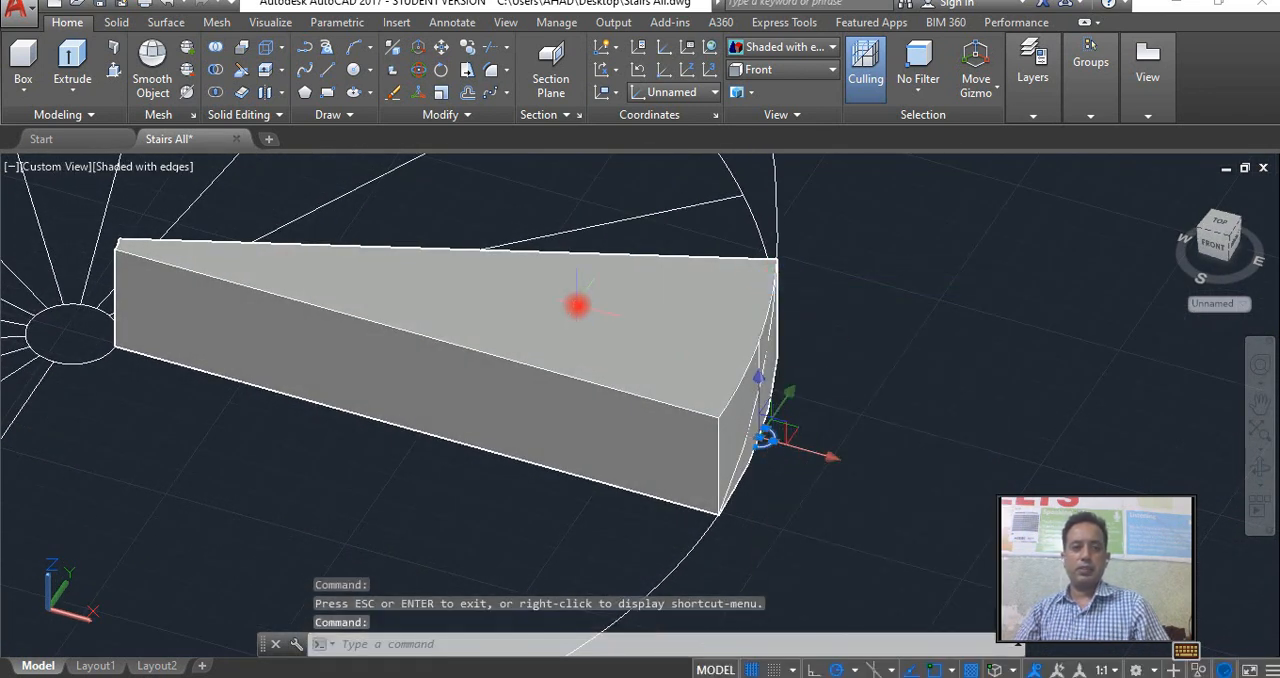
{"action": "left_click", "coordinate": [116, 70]}
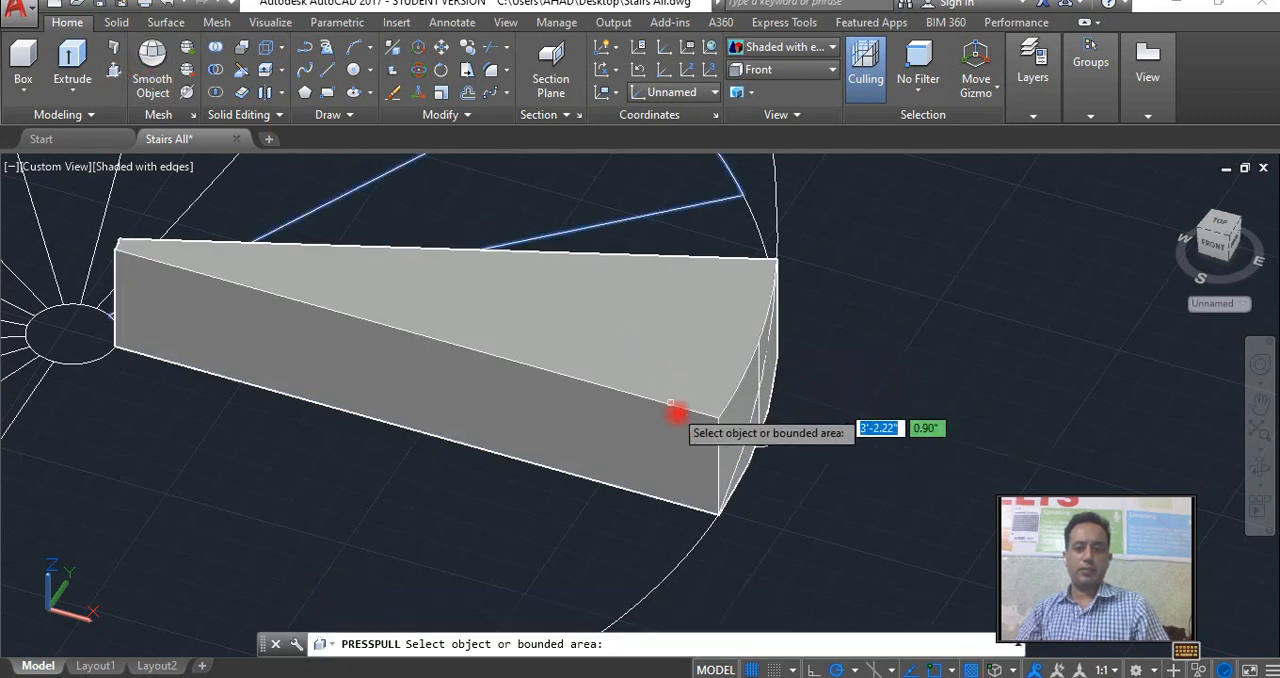
{"action": "left_click", "coordinate": [771, 437]}
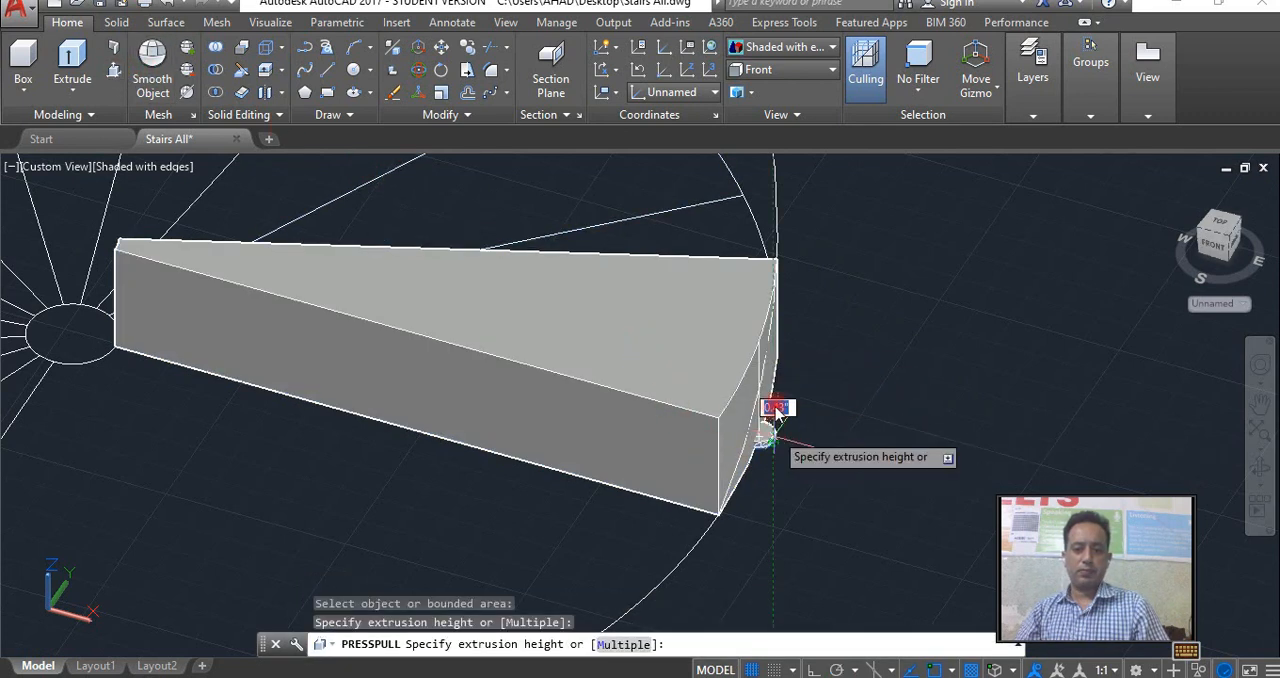
{"action": "left_click", "coordinate": [788, 228]}
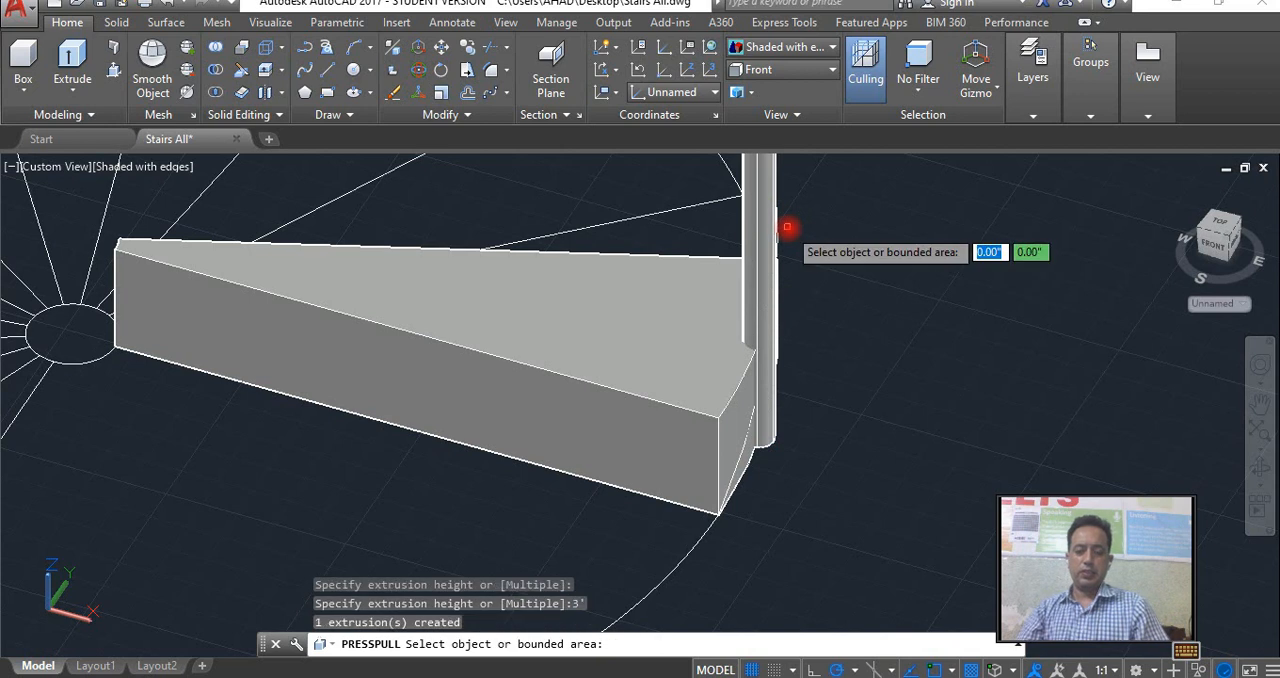
{"action": "scroll", "coordinate": [800, 260], "scroll_direction": "down", "scroll_amount": 3}
{"action": "middle_click_drag", "start_coordinate": [811, 320], "coordinate": [812, 366]}
{"action": "key", "text": "Return"}
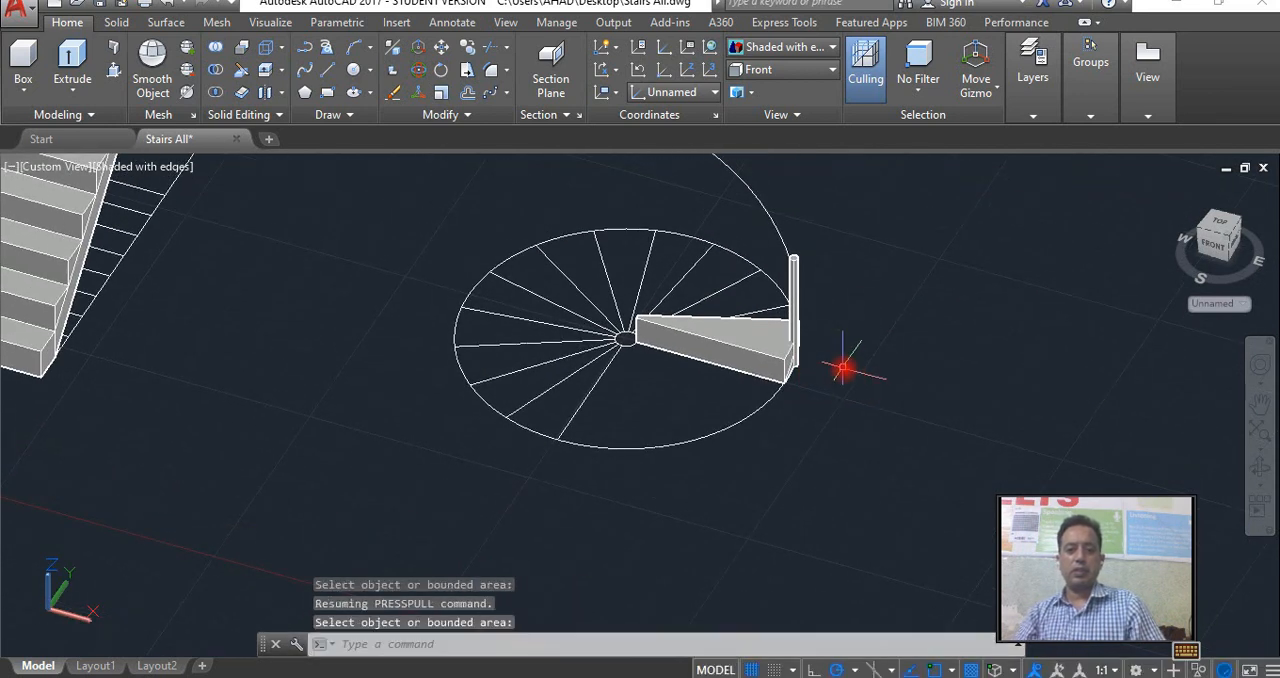
{"action": "key", "text": "Return"}
{"action": "left_click", "coordinate": [786, 360]}
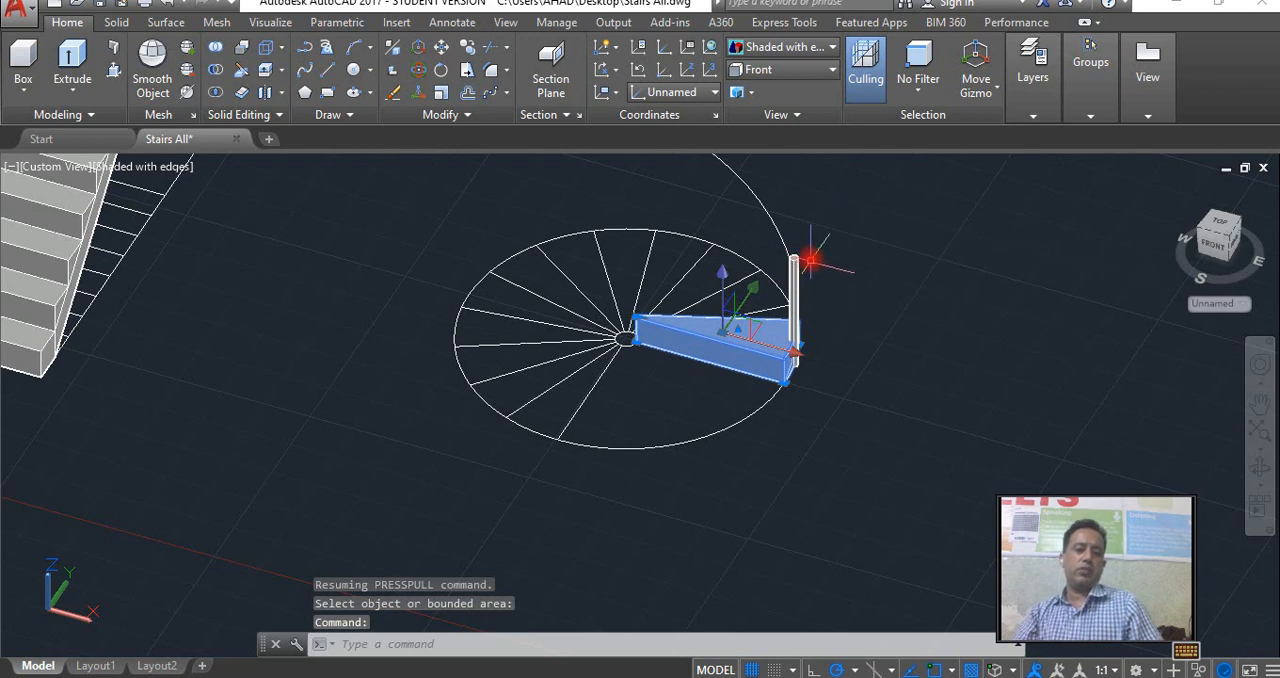
{"action": "scroll", "coordinate": [789, 329], "scroll_direction": "up", "scroll_amount": 2}
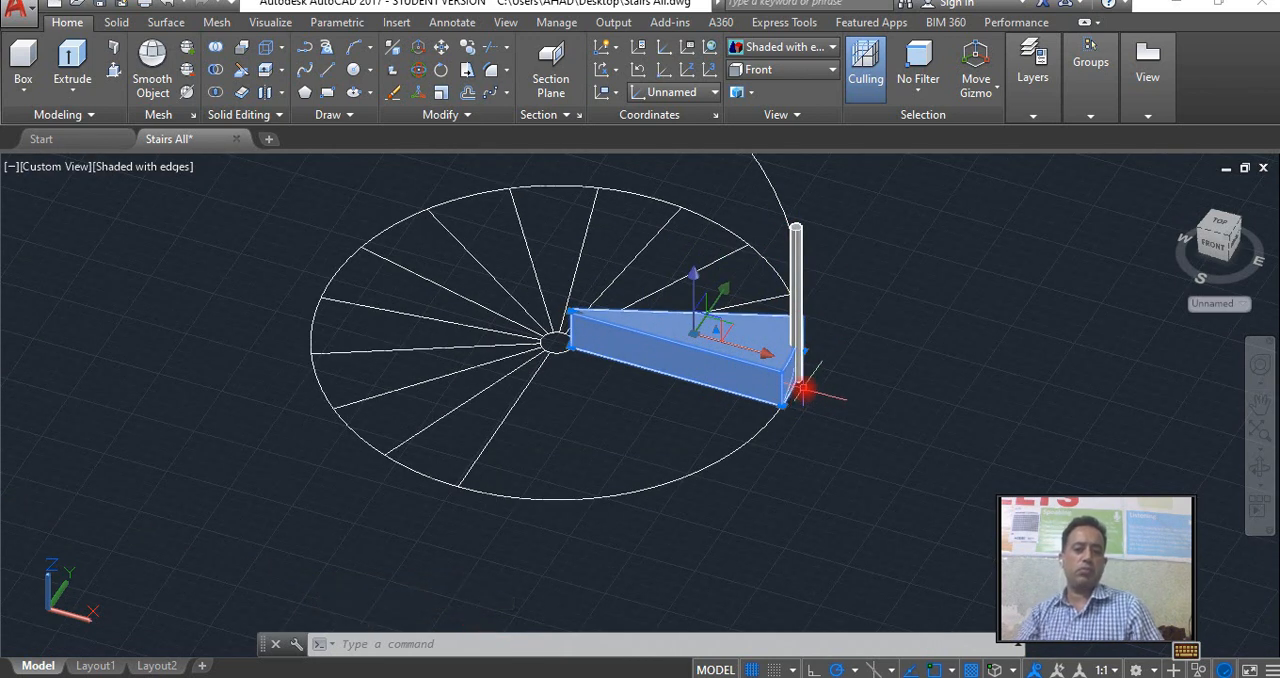
{"action": "scroll", "coordinate": [803, 389], "scroll_direction": "down", "scroll_amount": 2}
{"action": "middle_click_drag", "start_coordinate": [771, 366], "coordinate": [826, 363]}
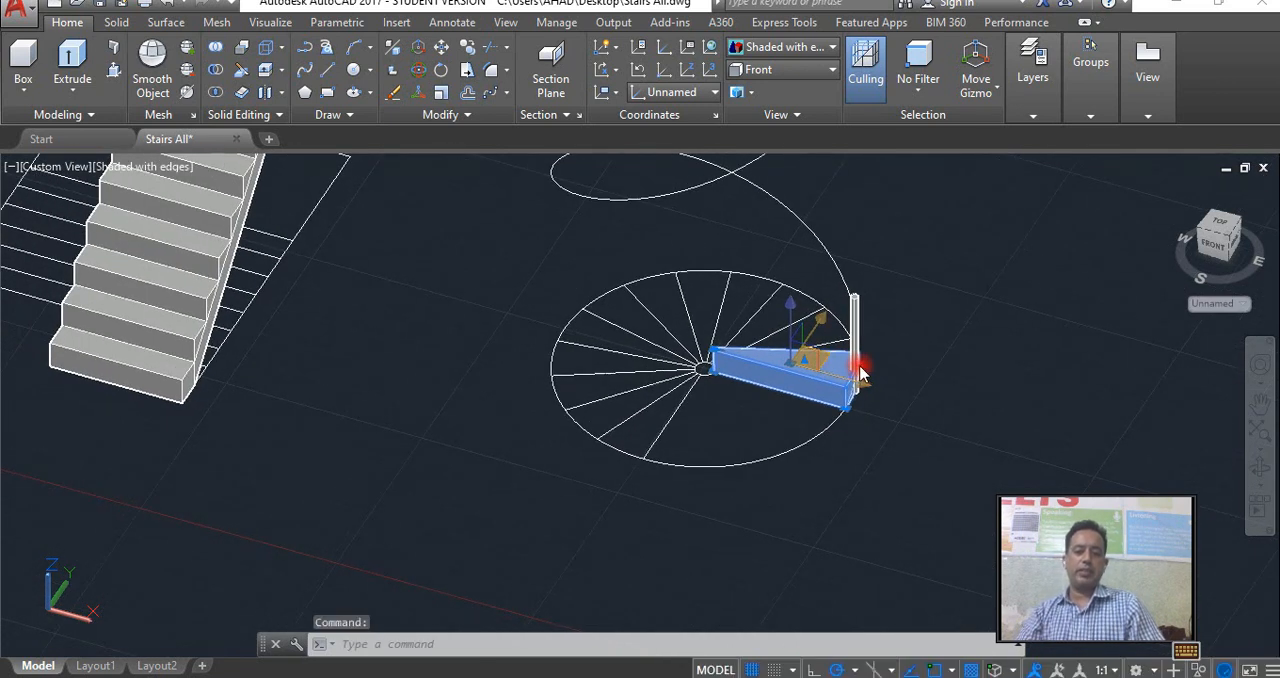
{"action": "key", "text": "Escape"}
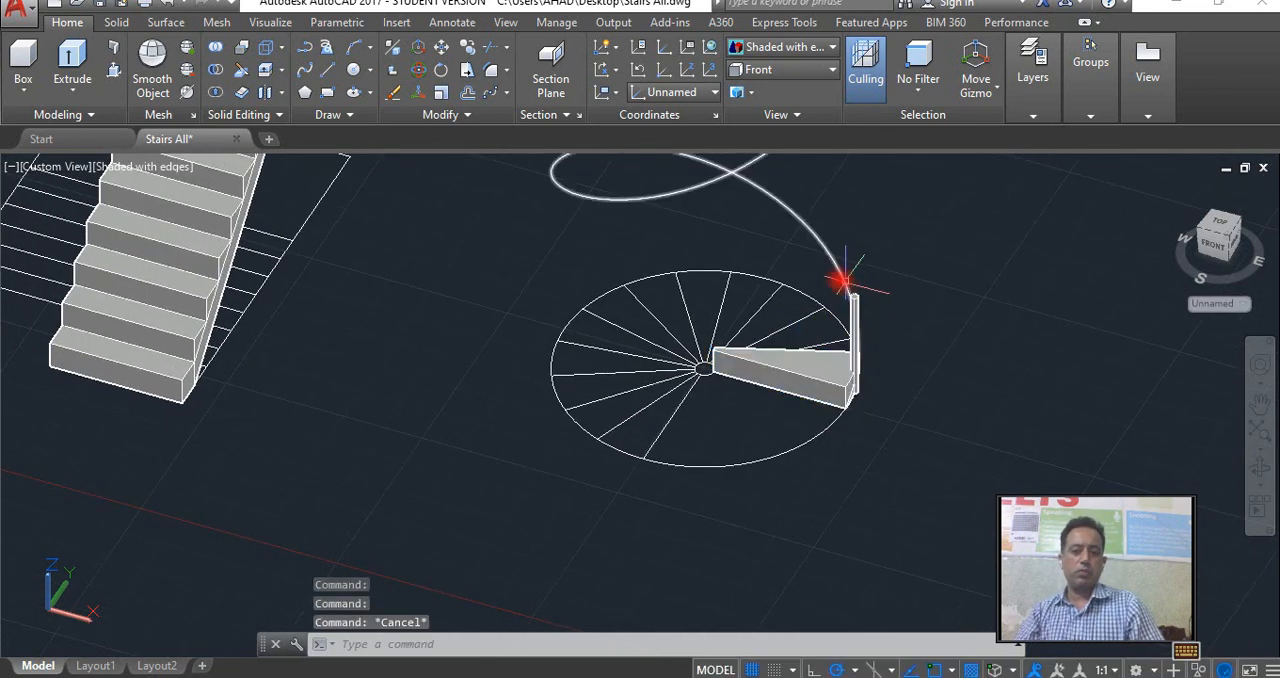
{"action": "left_click", "coordinate": [846, 282]}
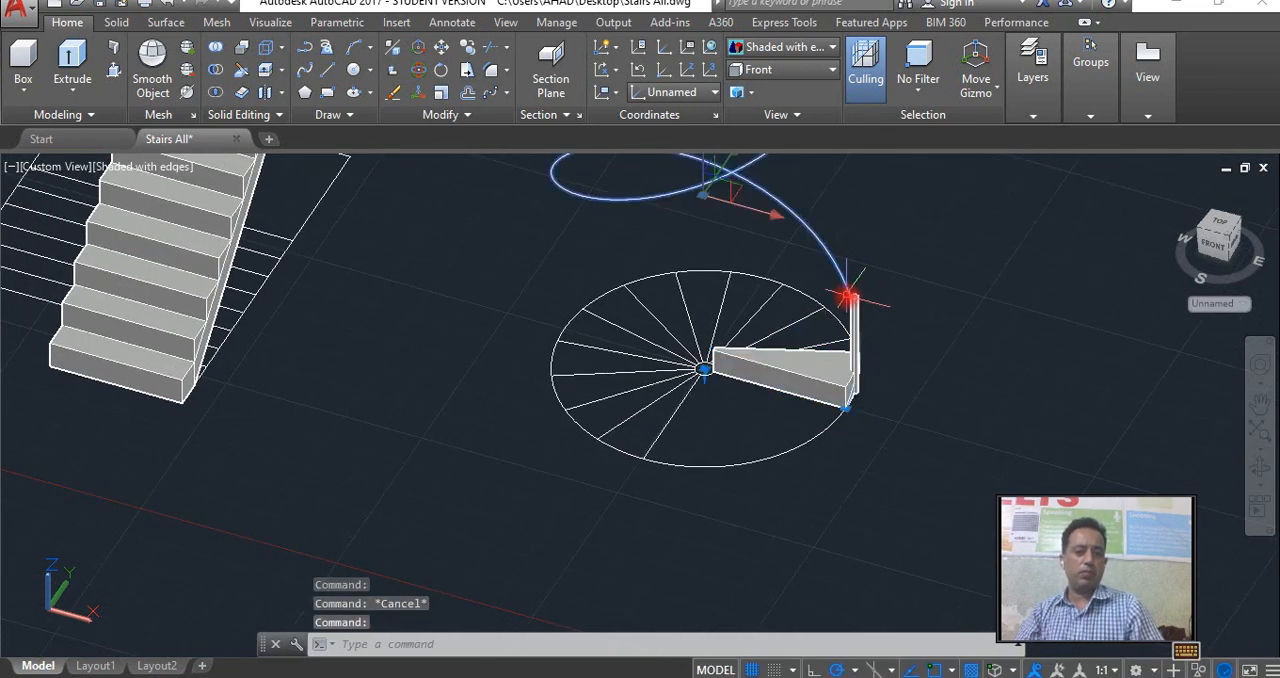
{"action": "key", "text": "Escape"}
Create a path array of the wedge step and its baluster along the helix.
{"action": "left_click", "coordinate": [507, 92]}
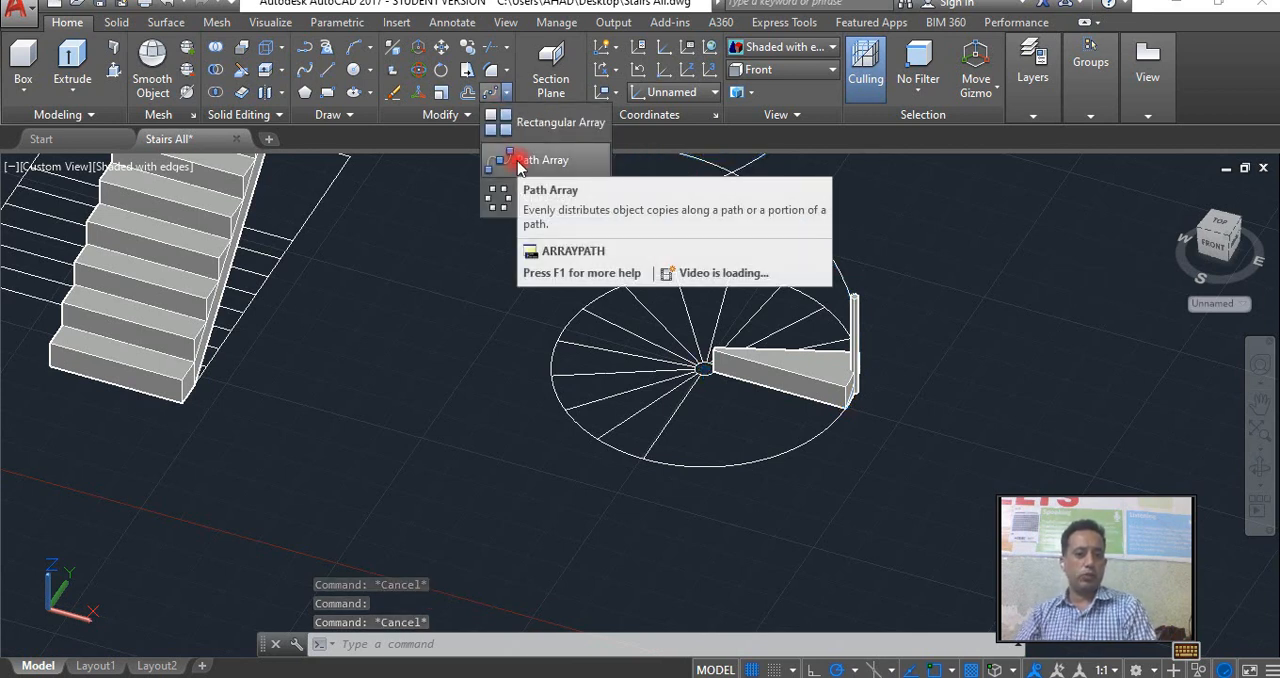
{"action": "left_click", "coordinate": [563, 212]}
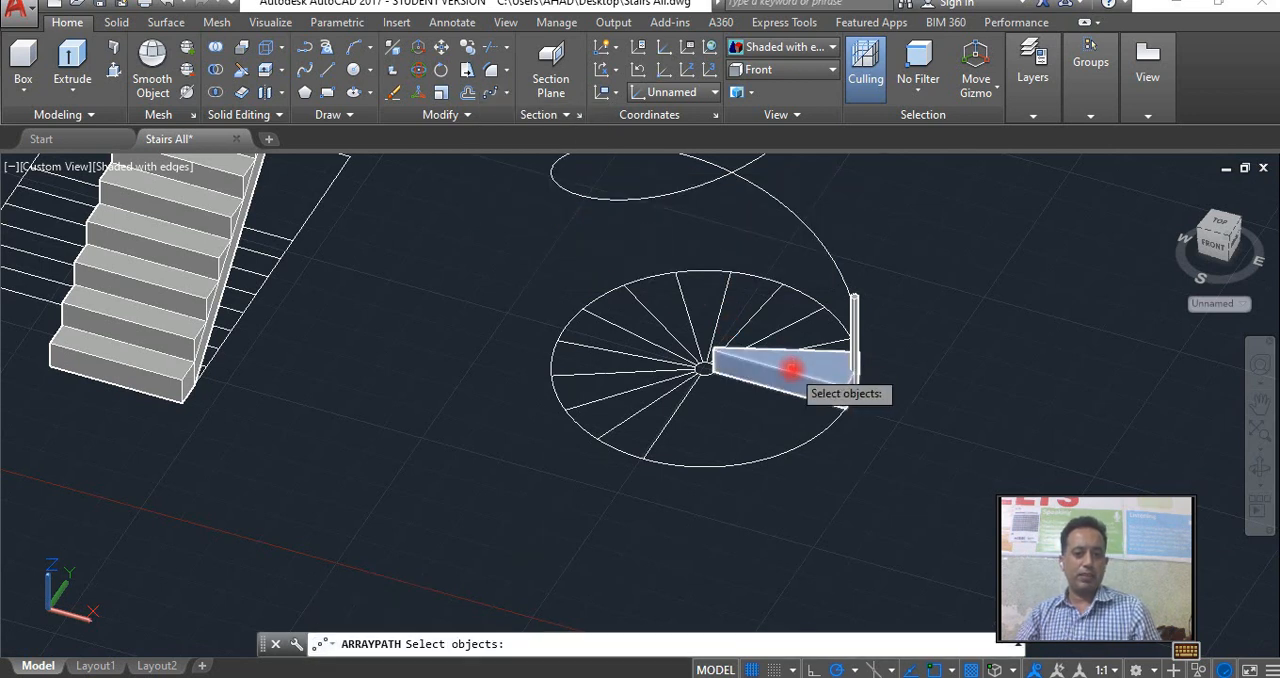
{"action": "left_click", "coordinate": [791, 369]}
{"action": "left_click", "coordinate": [853, 355]}
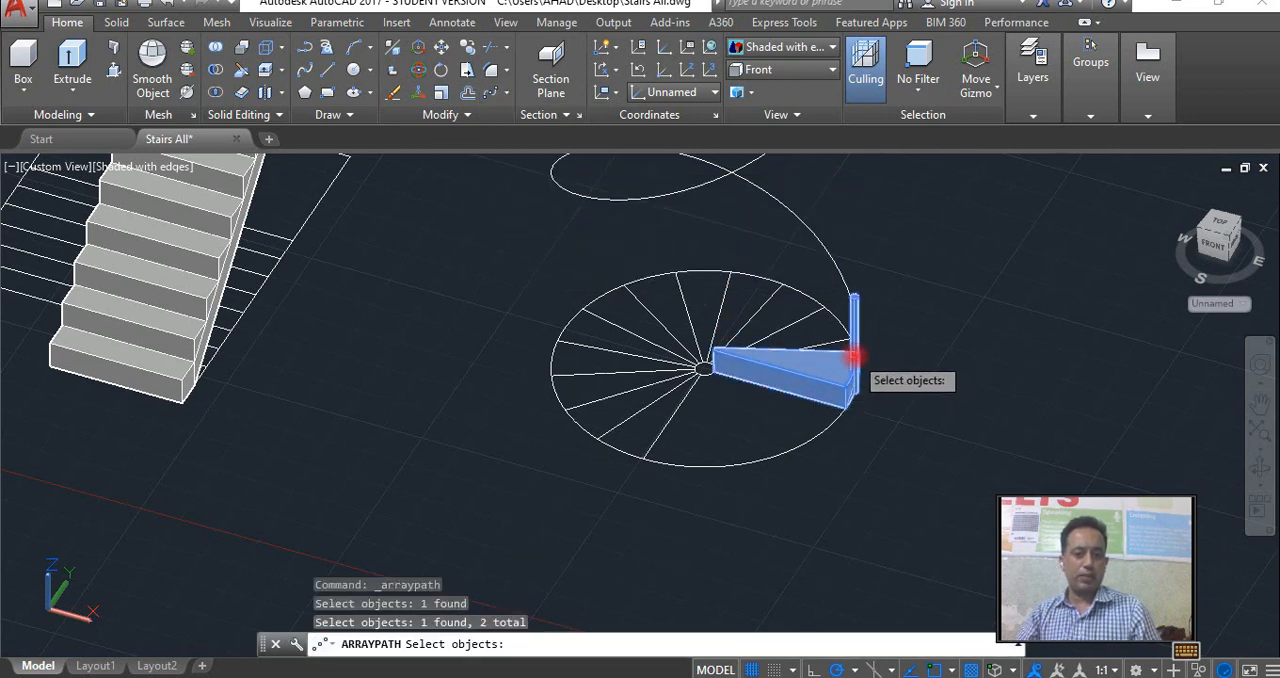
{"action": "key", "text": "Return"}
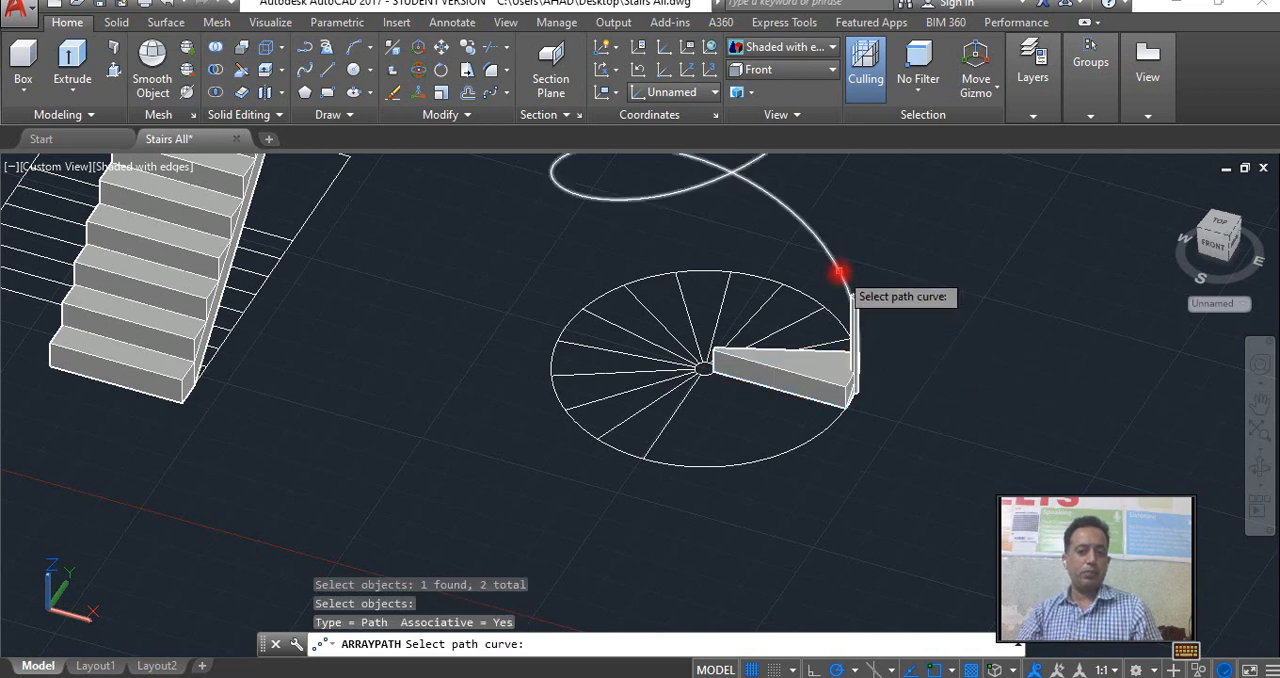
{"action": "left_click", "coordinate": [838, 272]}
{"action": "scroll", "coordinate": [808, 334], "scroll_direction": "down", "scroll_amount": 4}
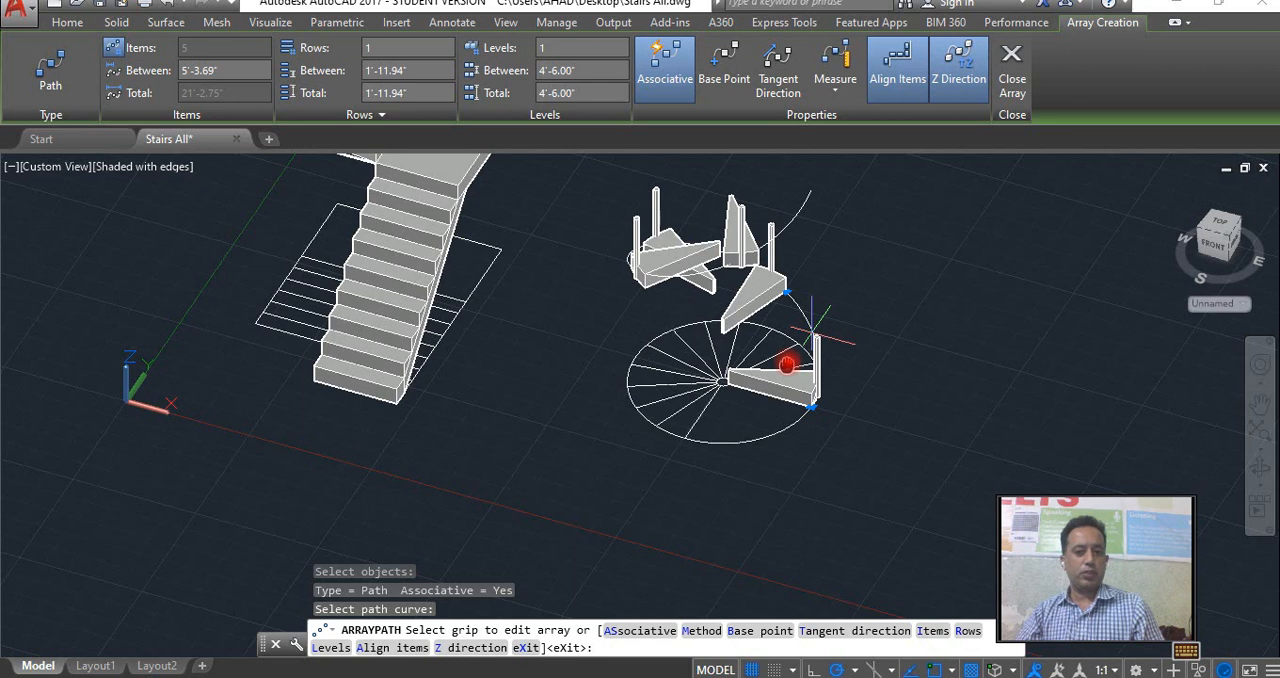
Switch the path array to the Divide method and set it to 12 items.
{"action": "left_click", "coordinate": [832, 94]}
{"action": "left_click", "coordinate": [850, 123]}
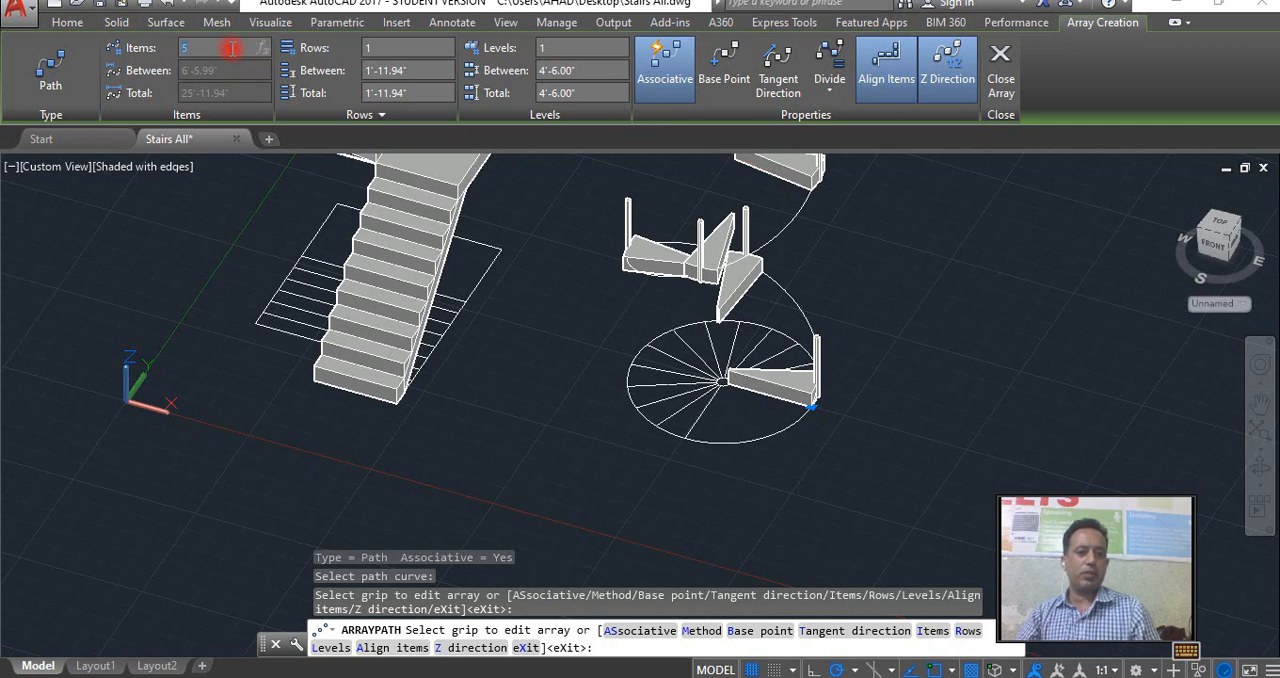
{"action": "type", "text": "12"}
{"action": "key", "text": "Return"}
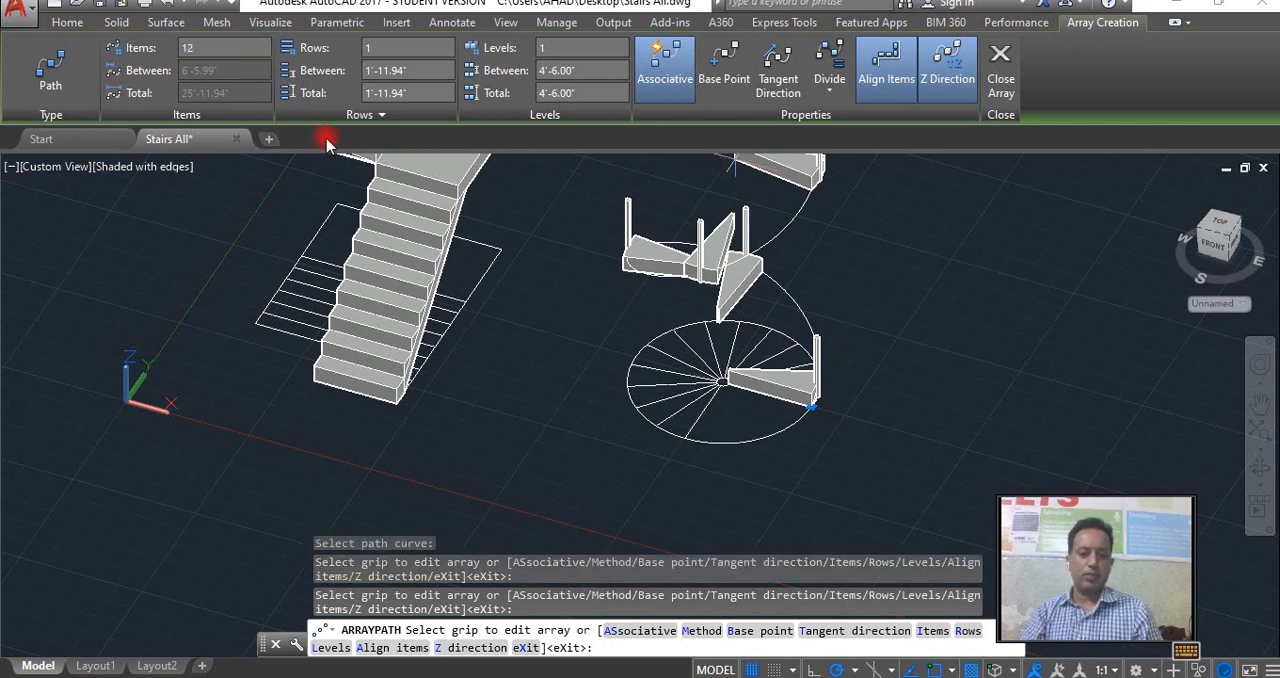
{"action": "scroll", "coordinate": [340, 296], "scroll_direction": "down", "scroll_amount": 2}
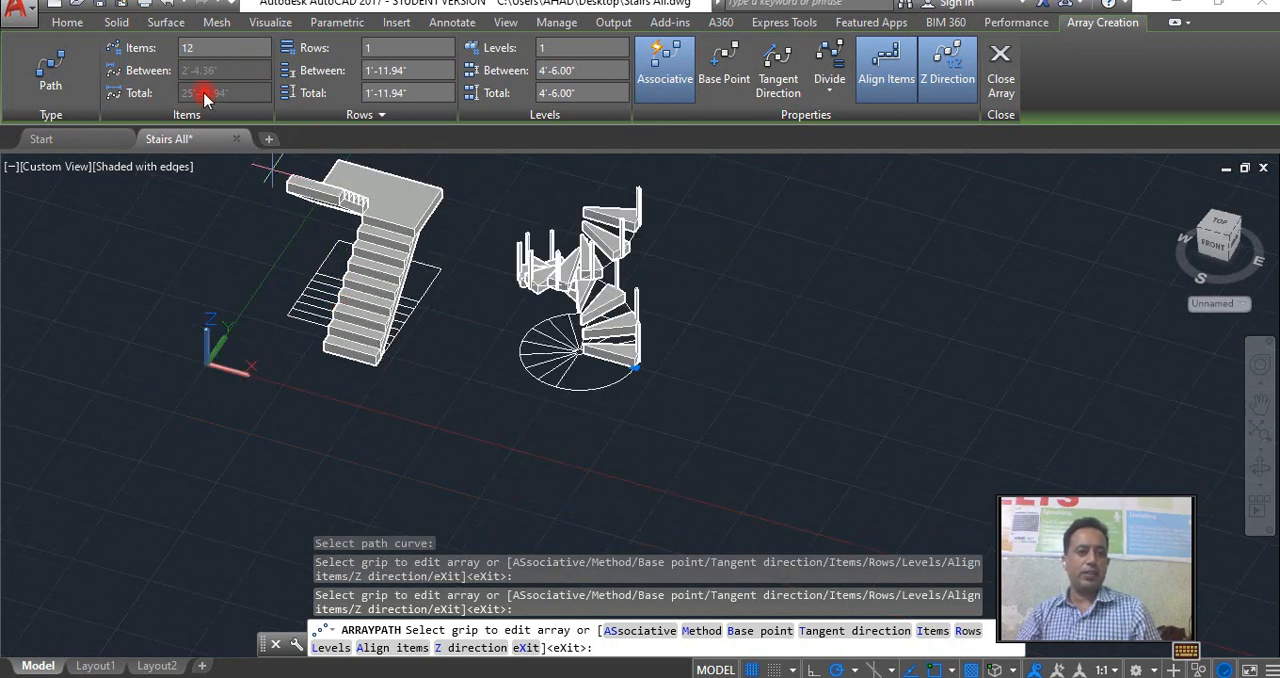
Set the number of items in the path array to 14 and finish the array.
{"action": "scroll", "coordinate": [548, 360], "scroll_direction": "up", "scroll_amount": 3}
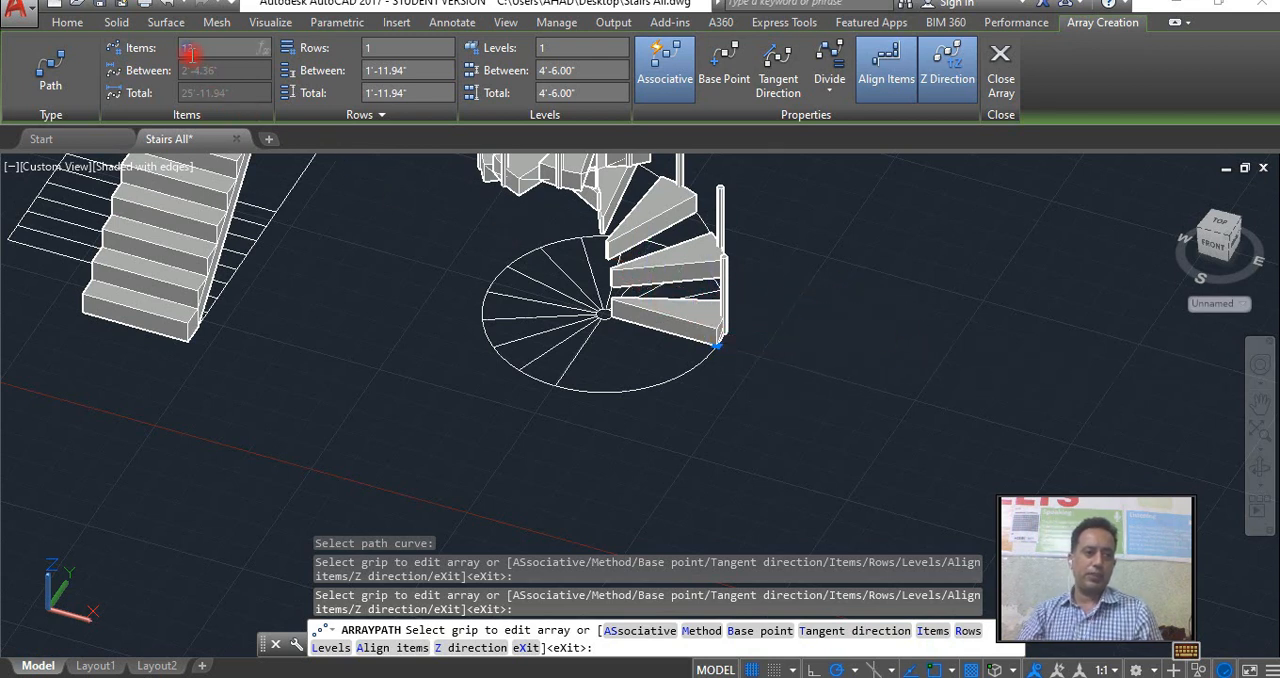
{"action": "key", "text": "Return"}
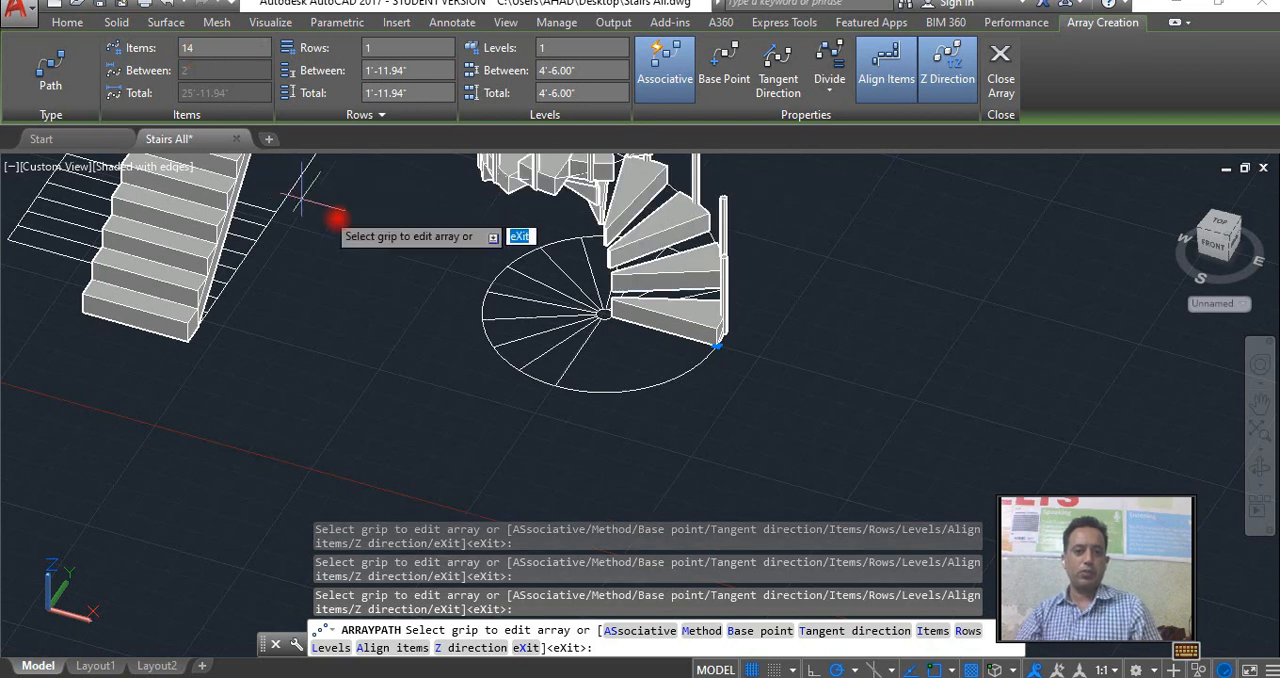
{"action": "scroll", "coordinate": [420, 272], "scroll_direction": "down", "scroll_amount": 5}
{"action": "middle_click_drag", "start_coordinate": [441, 256], "coordinate": [512, 434]}
{"action": "scroll", "coordinate": [445, 342], "scroll_direction": "up", "scroll_amount": 4}
{"action": "key", "text": "Escape"}
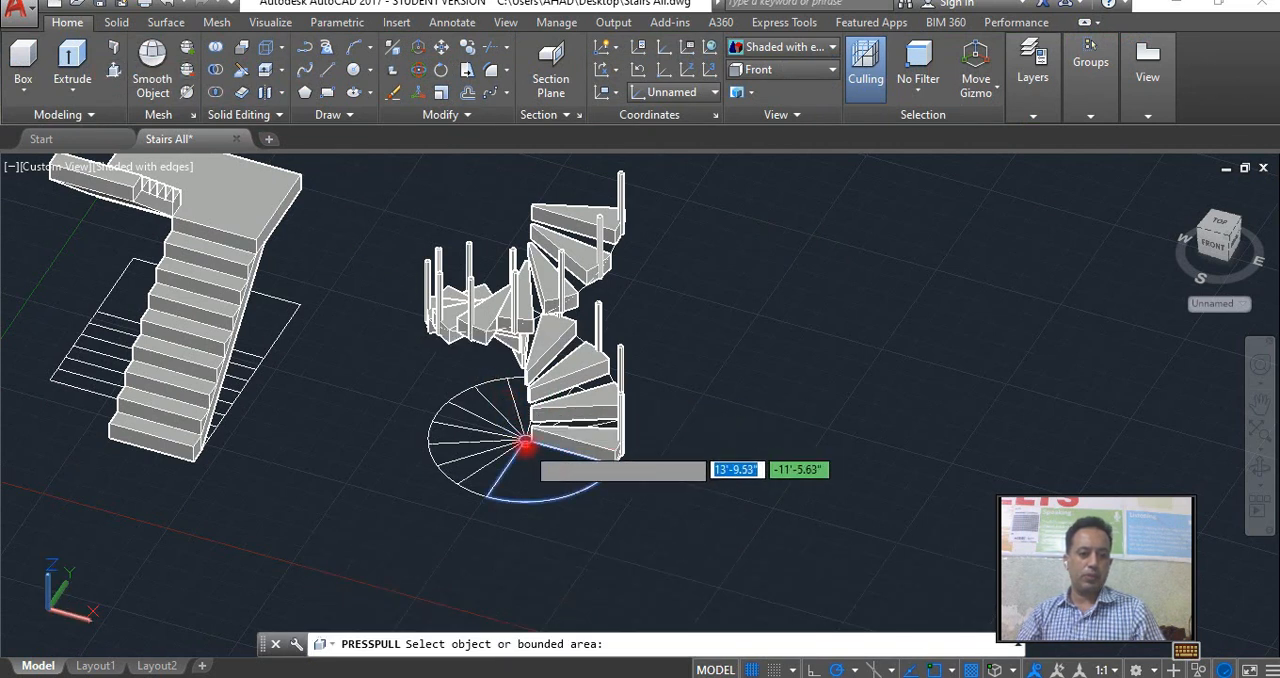
Presspull the small centre circle of the plan upward by 11' to form the central column.
{"action": "left_click", "coordinate": [524, 443]}
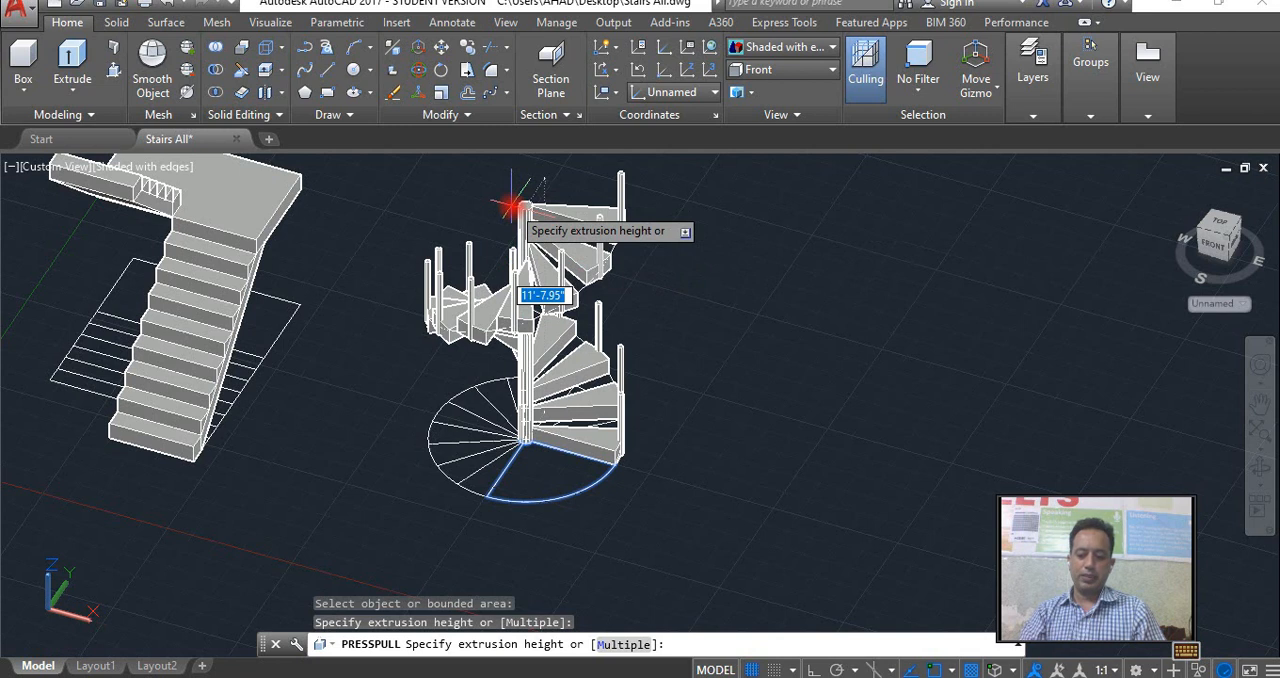
{"action": "key", "text": "Return"}
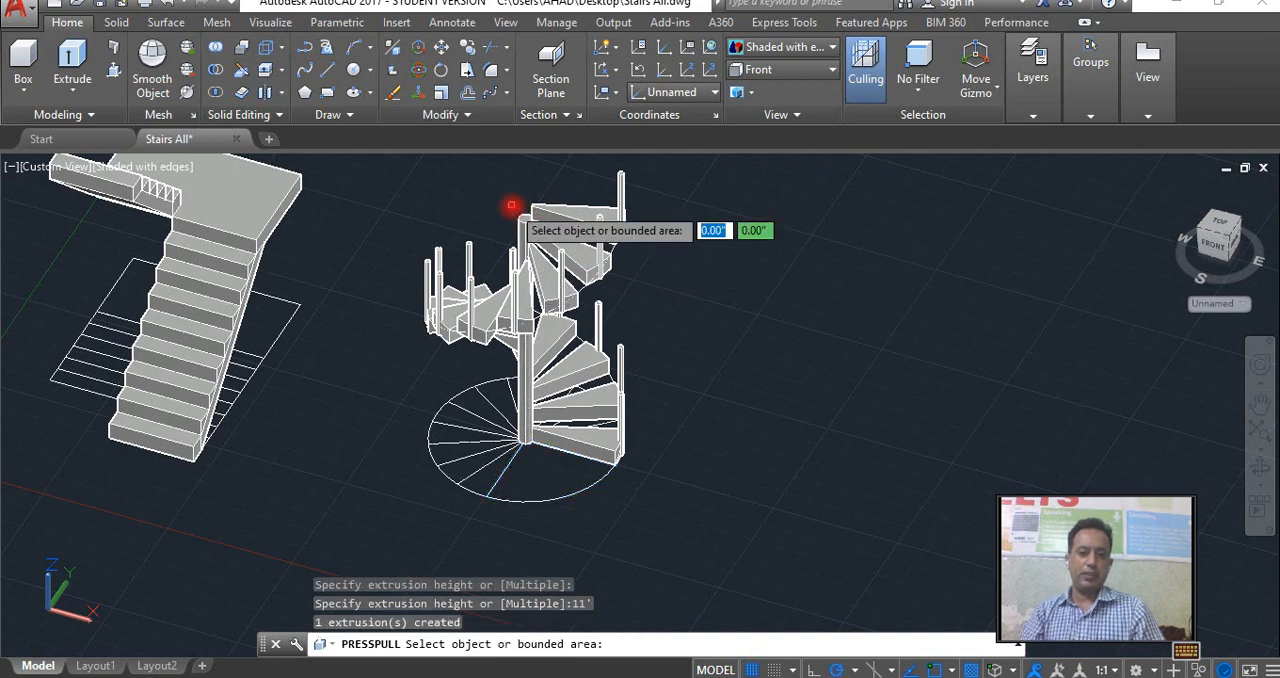
{"action": "key", "text": "Return"}
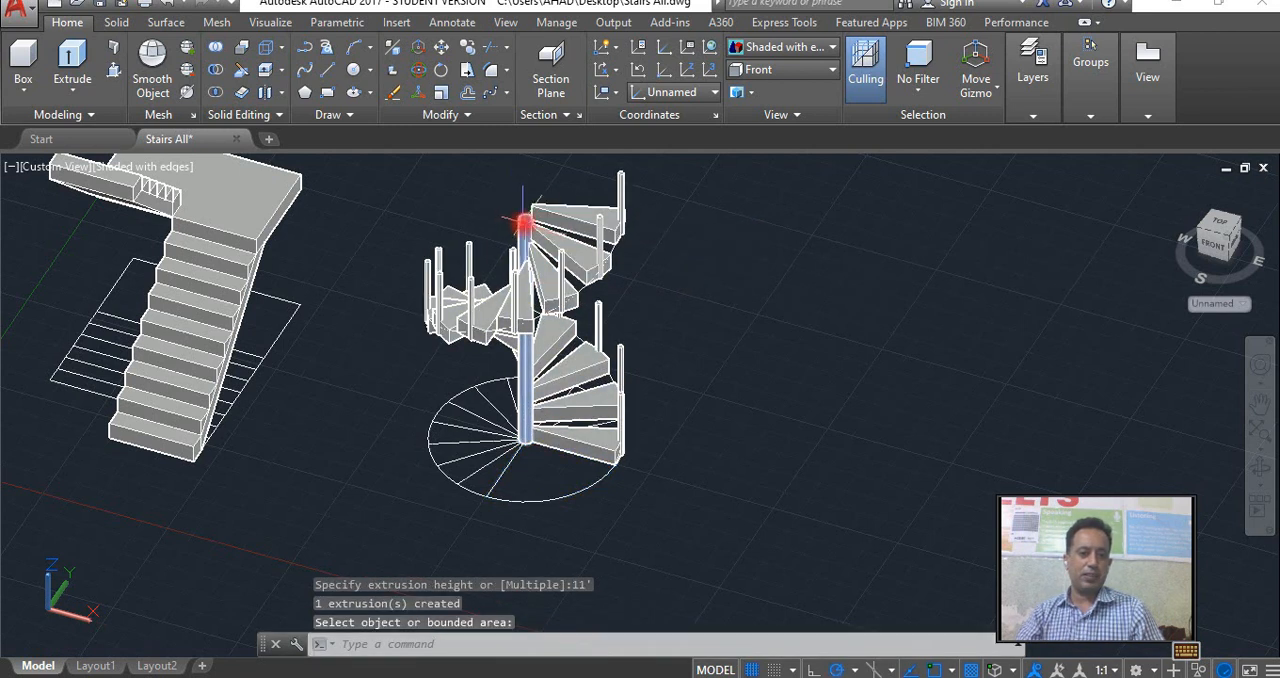
{"action": "left_click", "coordinate": [533, 231]}
{"action": "scroll", "coordinate": [578, 347], "scroll_direction": "up", "scroll_amount": 2}
{"action": "scroll", "coordinate": [490, 303], "scroll_direction": "up", "scroll_amount": 1}
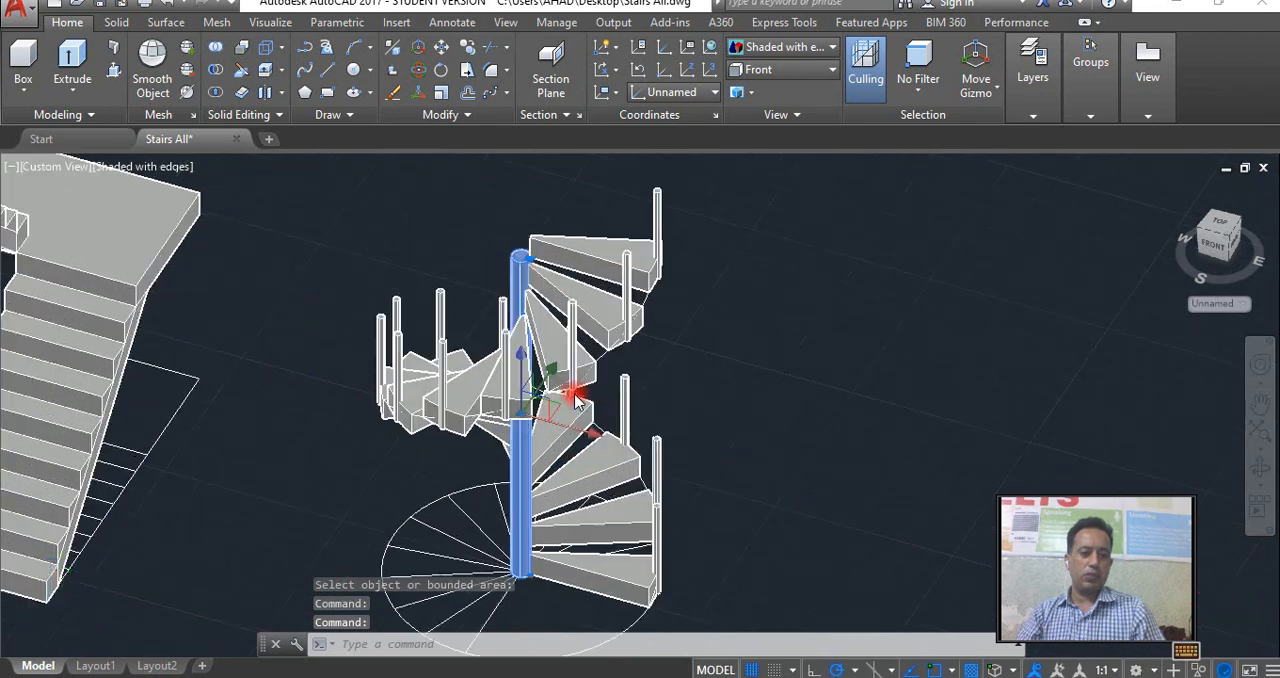
{"action": "left_click", "coordinate": [274, 78]}
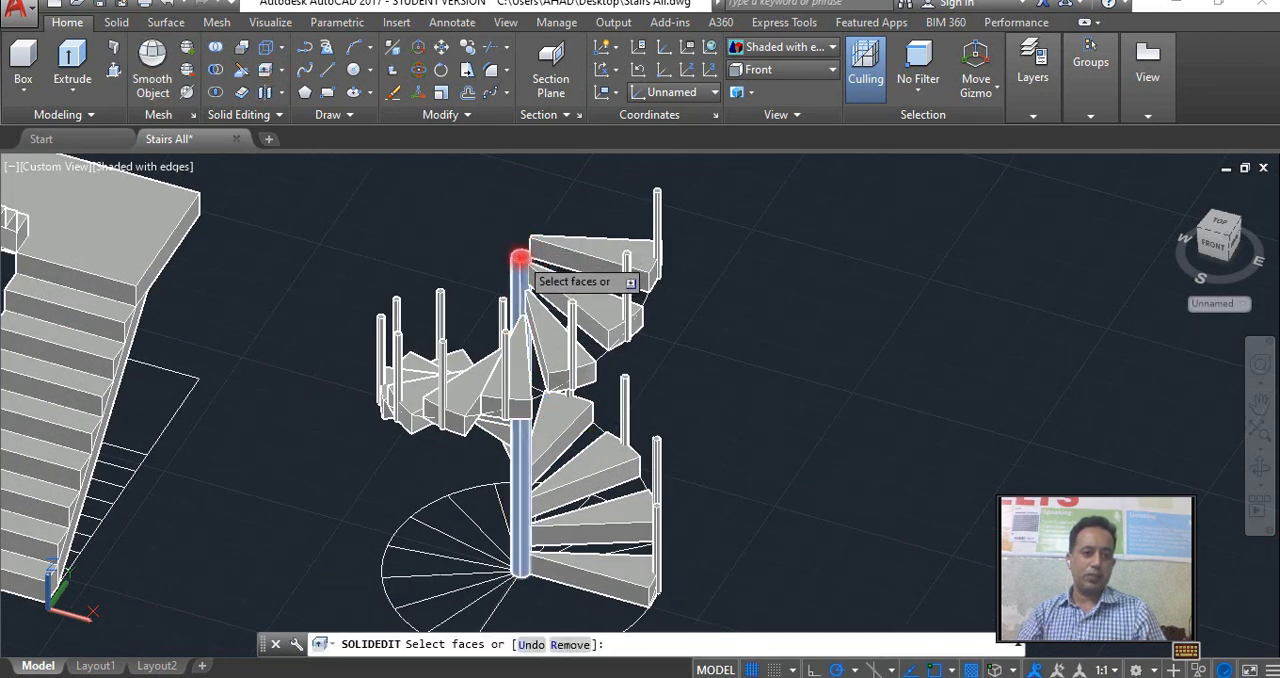
{"action": "left_click", "coordinate": [520, 258]}
{"action": "right_click", "coordinate": [520, 258]}
{"action": "left_click", "coordinate": [558, 266]}
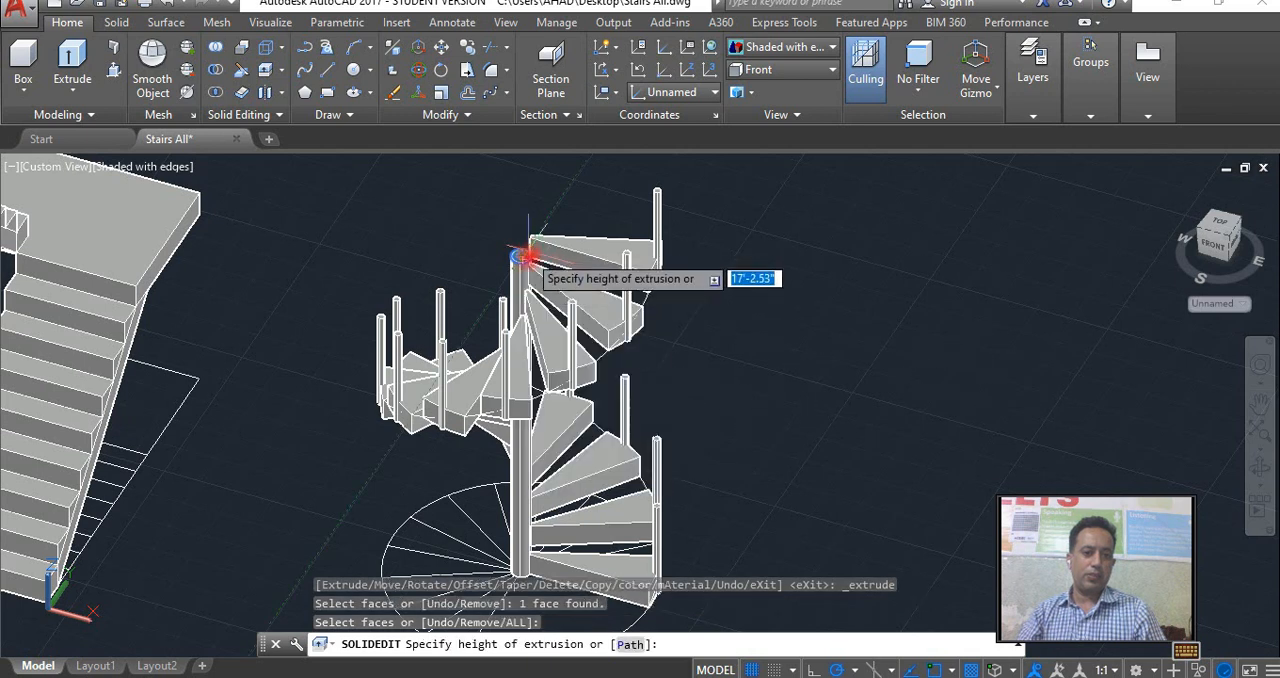
{"action": "scroll", "coordinate": [526, 257], "scroll_direction": "up", "scroll_amount": 4}
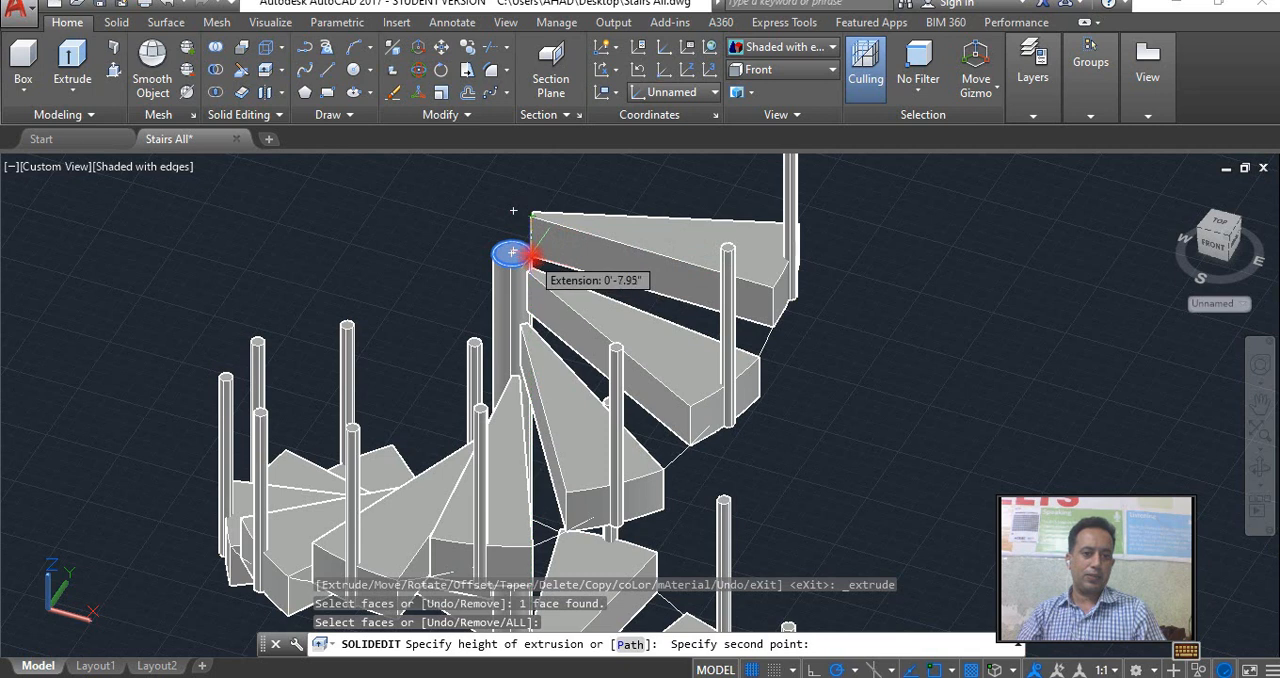
{"action": "left_click", "coordinate": [532, 258]}
{"action": "key", "text": "Escape"}
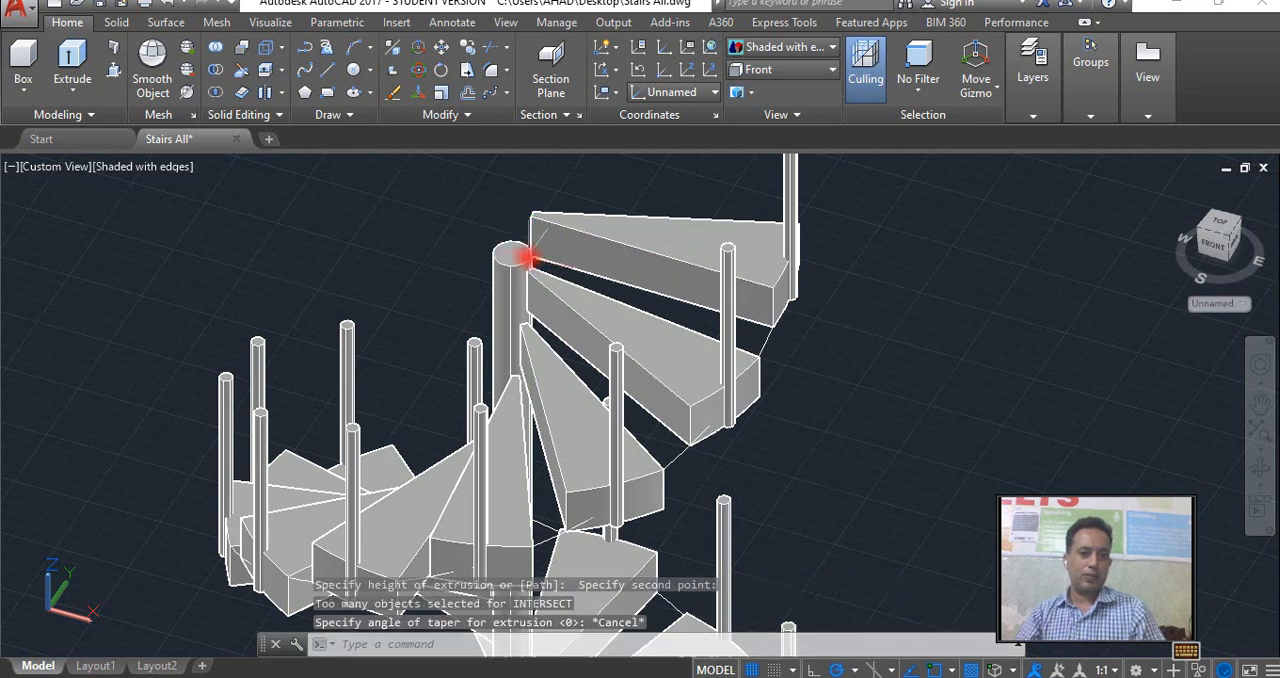
Extrude the top face of the central column by 6" and end the face editing.
{"action": "left_click", "coordinate": [266, 74]}
{"action": "left_click", "coordinate": [507, 249]}
{"action": "right_click", "coordinate": [508, 251]}
{"action": "left_click", "coordinate": [541, 262]}
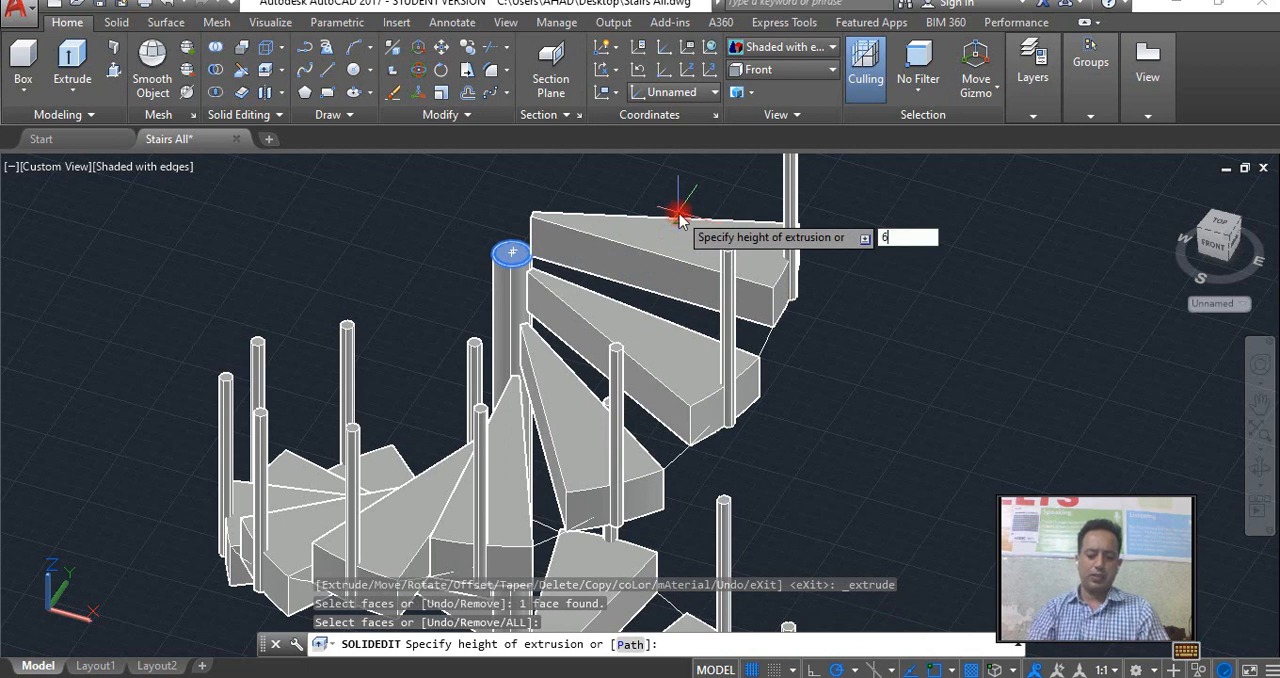
{"action": "left_click", "coordinate": [678, 213]}
{"action": "key", "text": "Return"}
{"action": "key", "text": "Escape"}
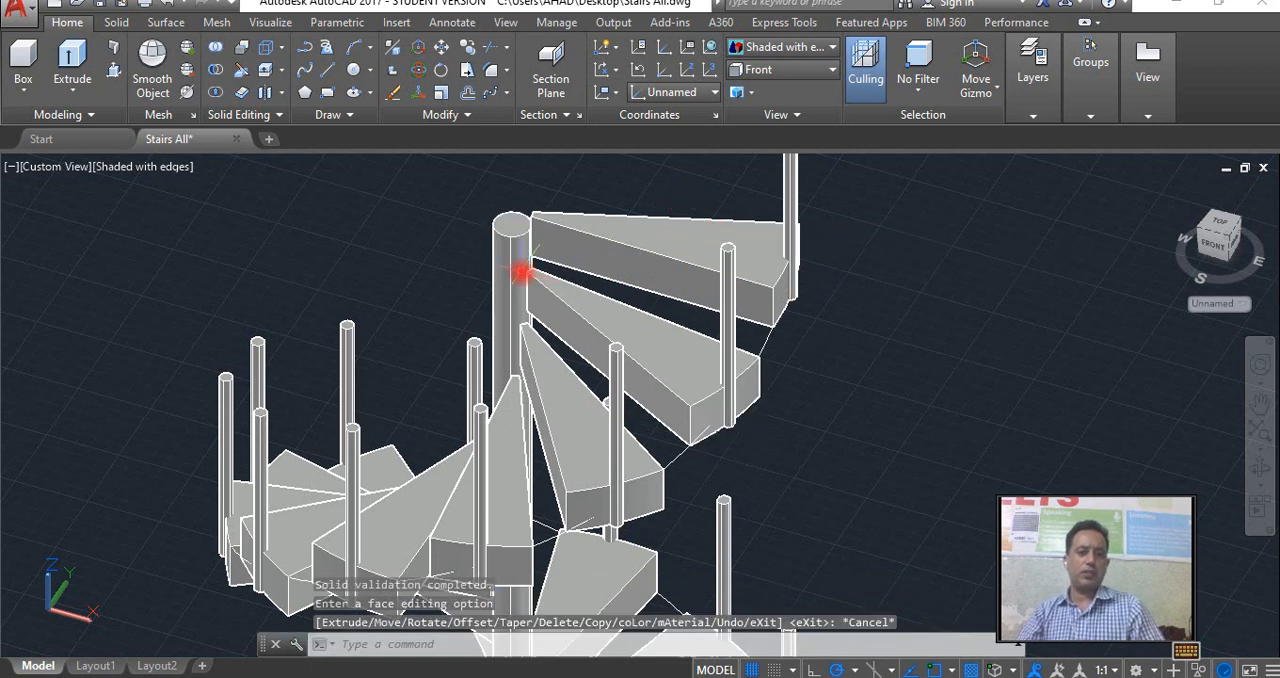
Extrude the top face of the central column by another 2" and end the face editing.
{"action": "scroll", "coordinate": [507, 252], "scroll_direction": "up", "scroll_amount": 3}
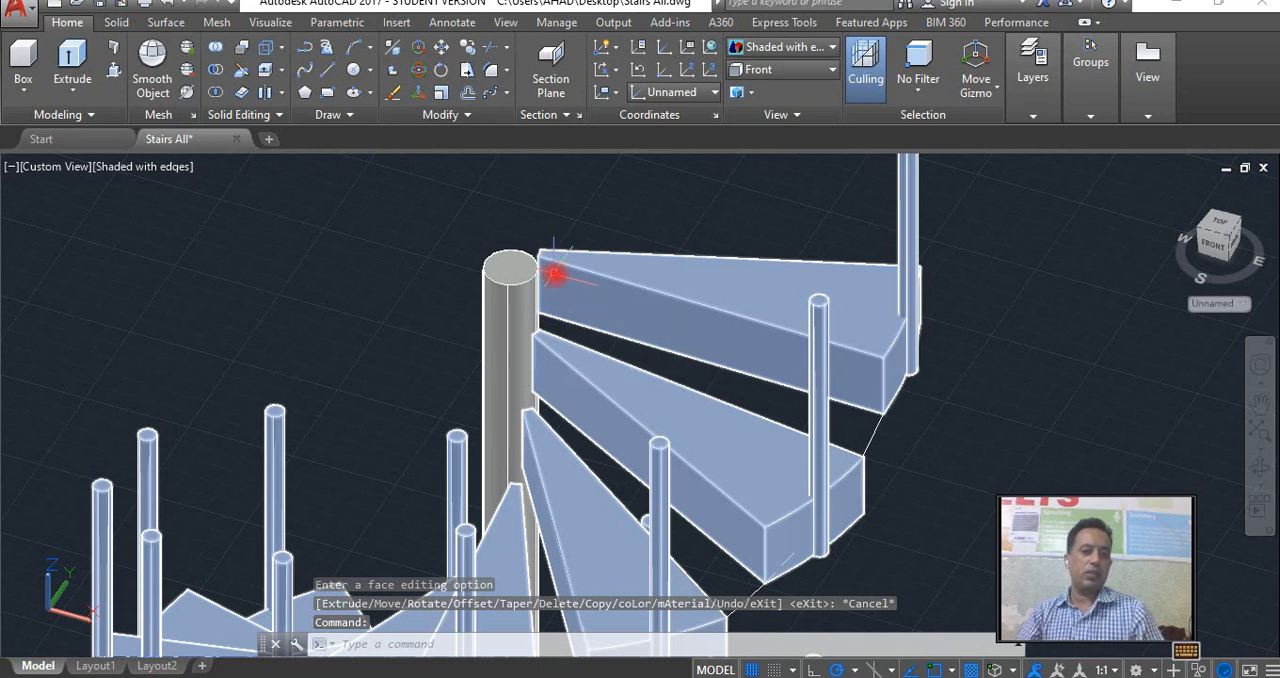
{"action": "scroll", "coordinate": [556, 273], "scroll_direction": "up", "scroll_amount": 2}
{"action": "key", "text": "Escape"}
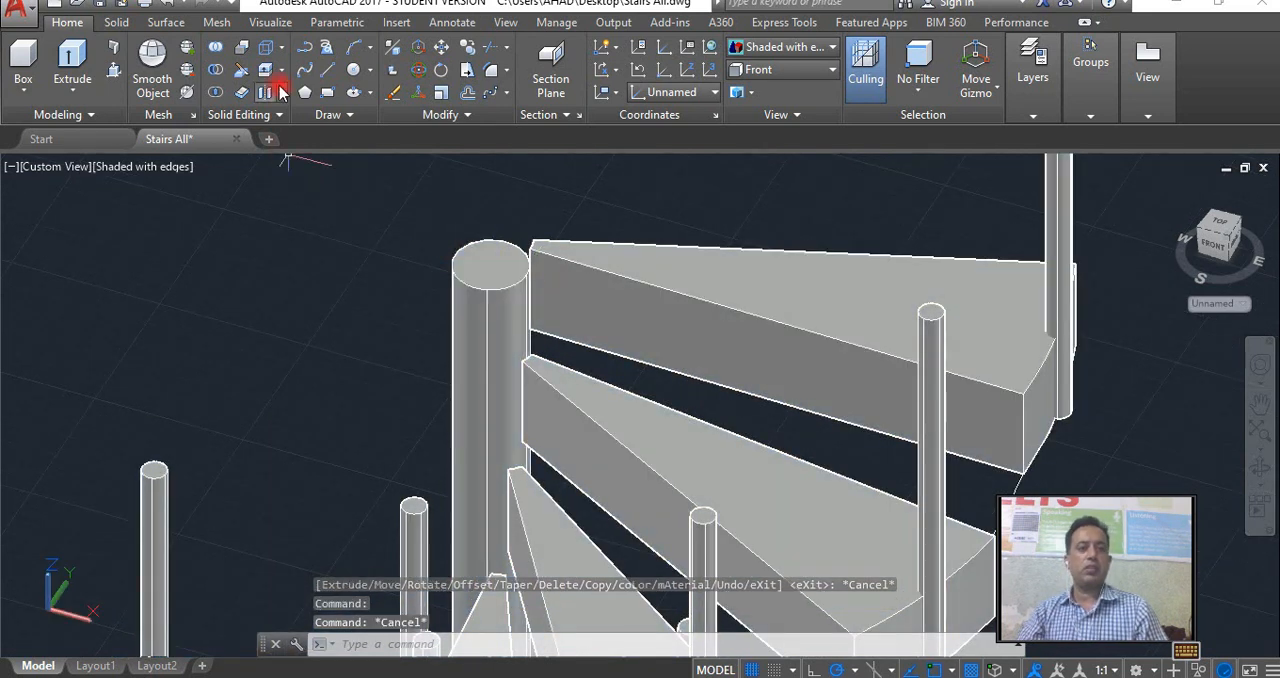
{"action": "left_click", "coordinate": [495, 255]}
{"action": "right_click", "coordinate": [495, 255]}
{"action": "left_click", "coordinate": [519, 264]}
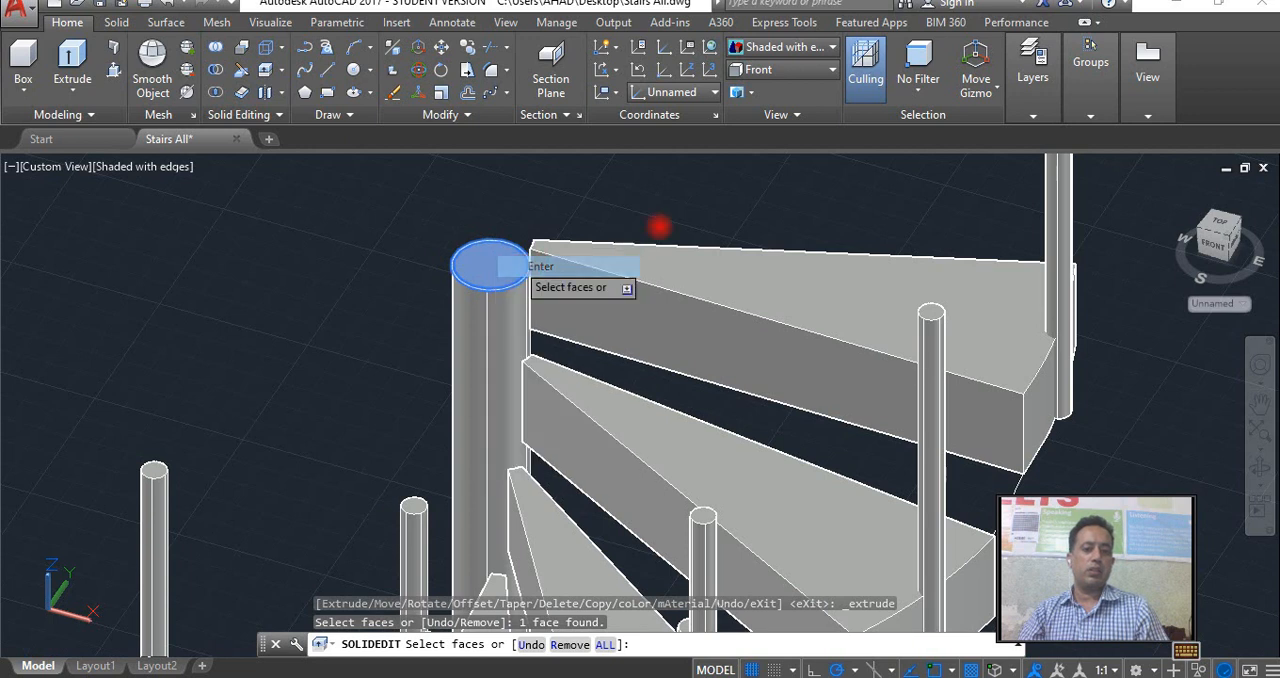
{"action": "type", "text": "2"}
{"action": "key", "text": "Return"}
{"action": "key", "text": "Escape"}
{"action": "scroll", "coordinate": [694, 251], "scroll_direction": "down", "scroll_amount": 4}
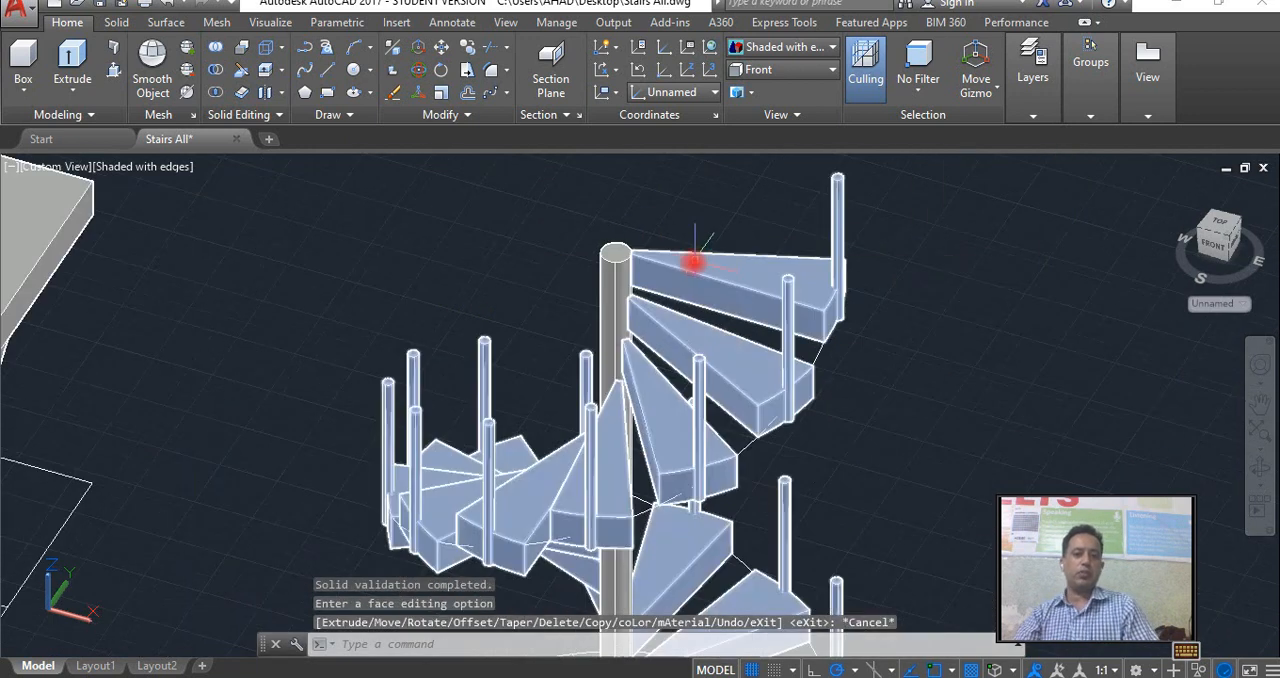
{"action": "mouse_move", "coordinate": [692, 278]}
{"action": "middle_mouse_down"}
{"action": "mouse_move", "coordinate": [683, 235]}
{"action": "mouse_move", "coordinate": [685, 297]}
{"action": "middle_mouse_up"}
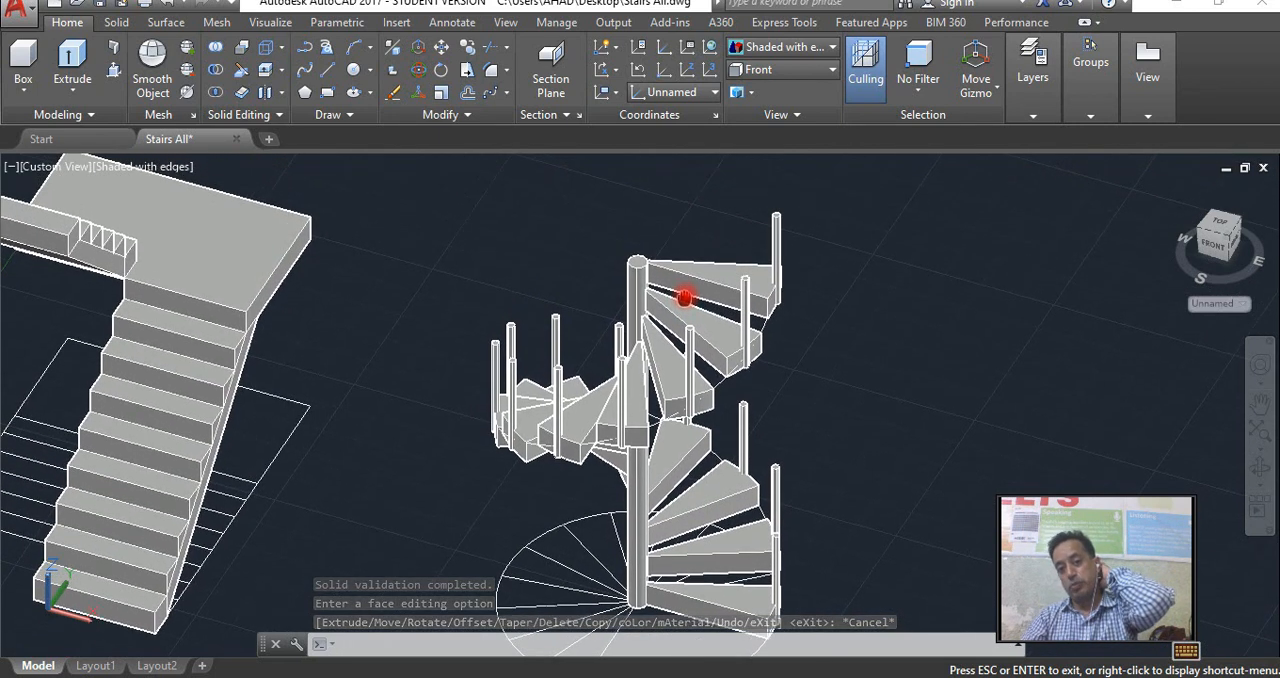
Extrude the top face of the central column by 3' with a taper angle of 0 and end the face editing.
{"action": "left_click", "coordinate": [267, 76]}
{"action": "scroll", "coordinate": [640, 257], "scroll_direction": "up", "scroll_amount": 5}
{"action": "left_click", "coordinate": [586, 262]}
{"action": "right_click", "coordinate": [605, 265]}
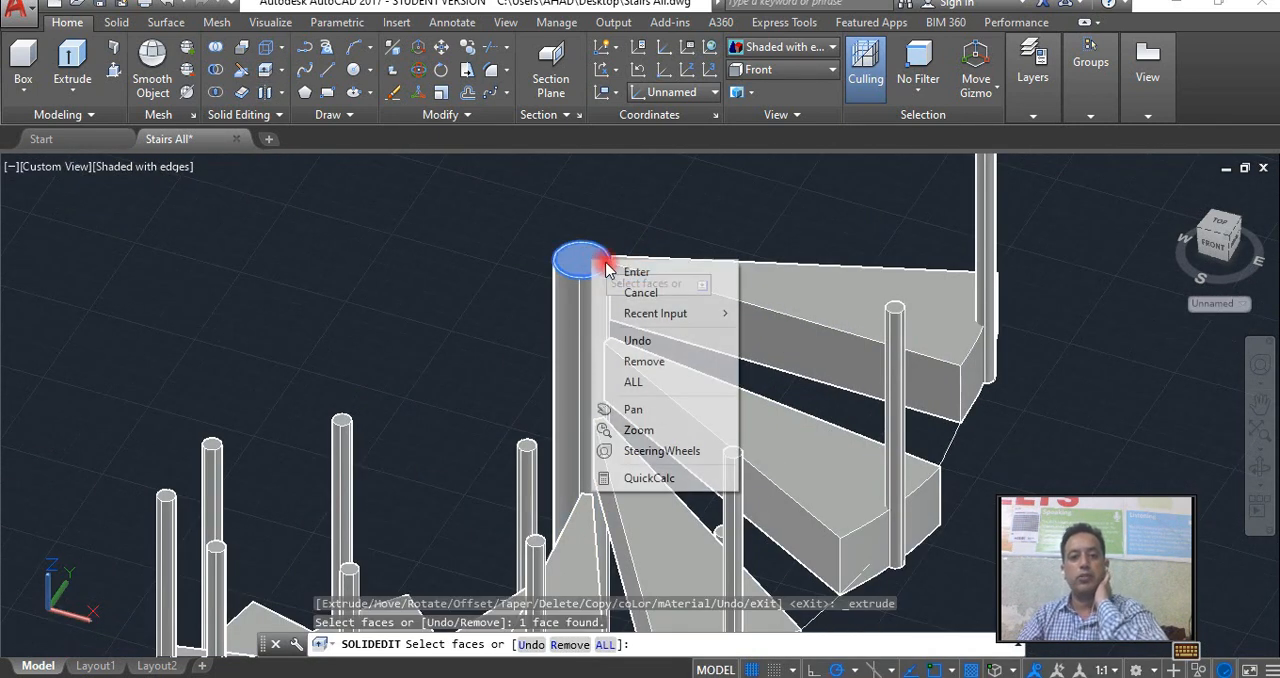
{"action": "left_click", "coordinate": [634, 272]}
{"action": "type", "text": "3"}
{"action": "key", "text": "Return"}
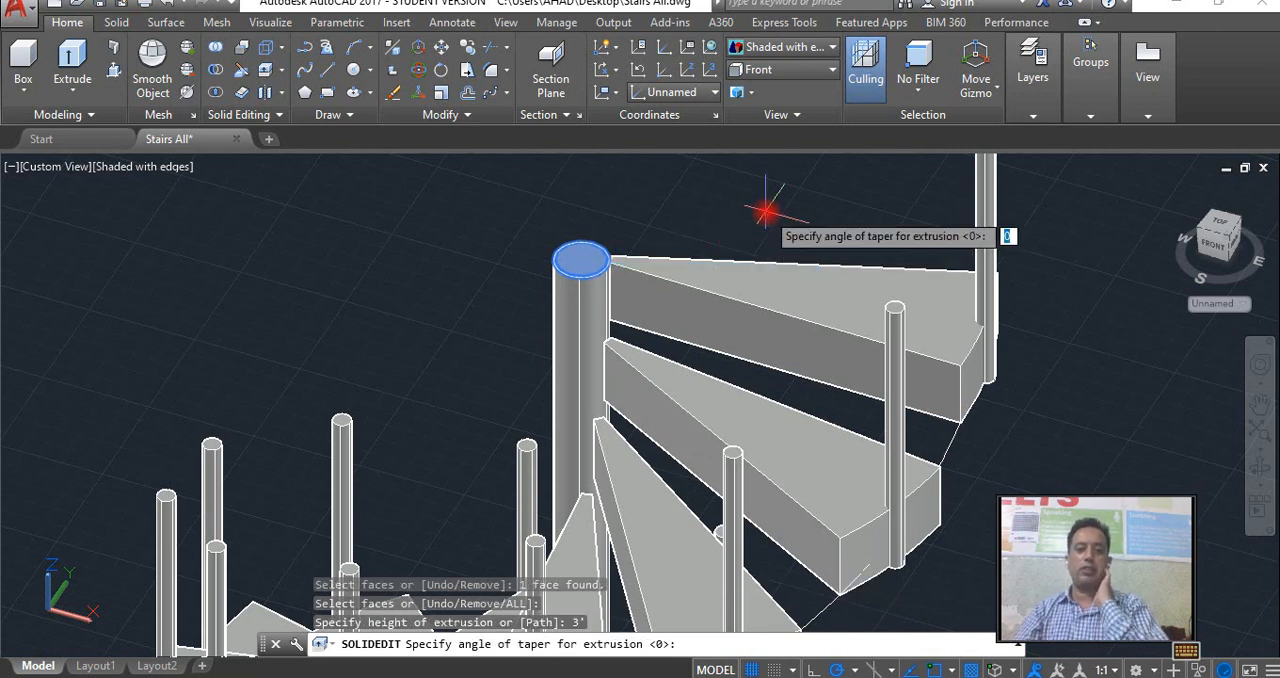
{"action": "key", "text": "Return"}
{"action": "key", "text": "Escape"}
Examine the circular staircase and its raised central column from the opposite side and from higher above.
{"action": "scroll", "coordinate": [670, 314], "scroll_direction": "down", "scroll_amount": 5}
{"action": "middle_click_drag", "start_coordinate": [658, 347], "coordinate": [703, 310]}
{"action": "scroll", "coordinate": [703, 310], "scroll_direction": "down", "scroll_amount": 3}
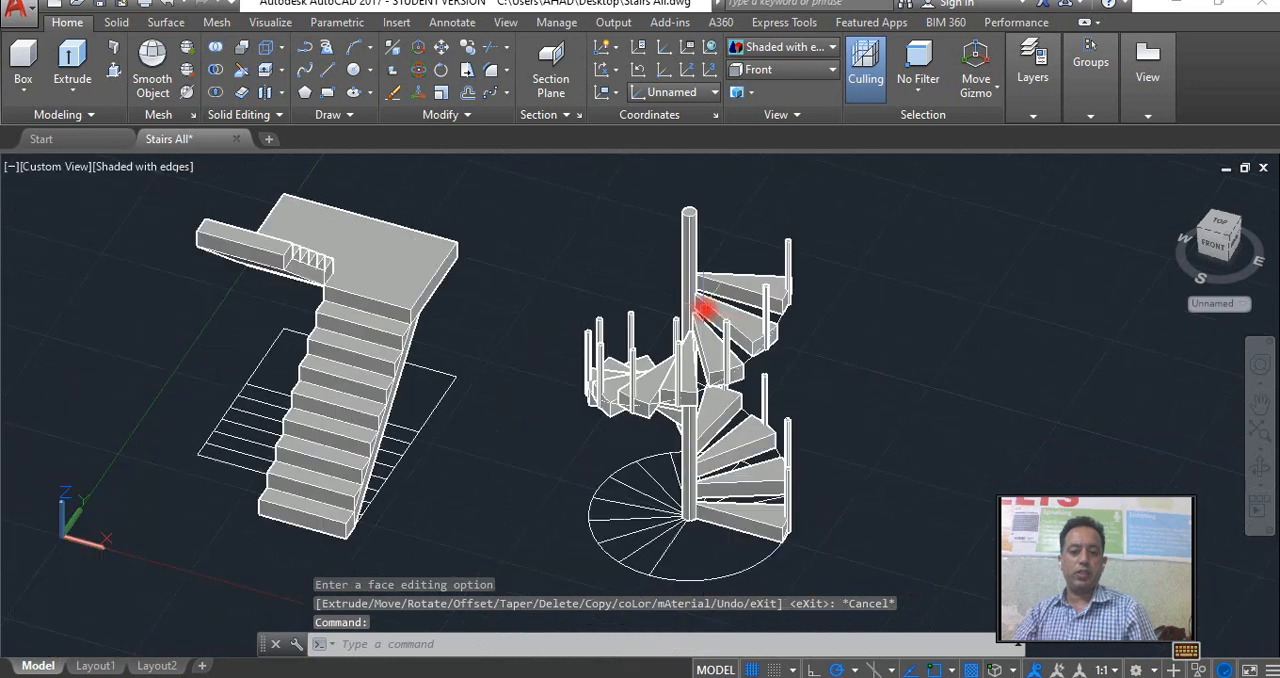
{"action": "left_click", "coordinate": [1262, 466]}
{"action": "left_click_drag", "start_coordinate": [831, 400], "coordinate": [603, 452]}
{"action": "right_click", "coordinate": [626, 422]}
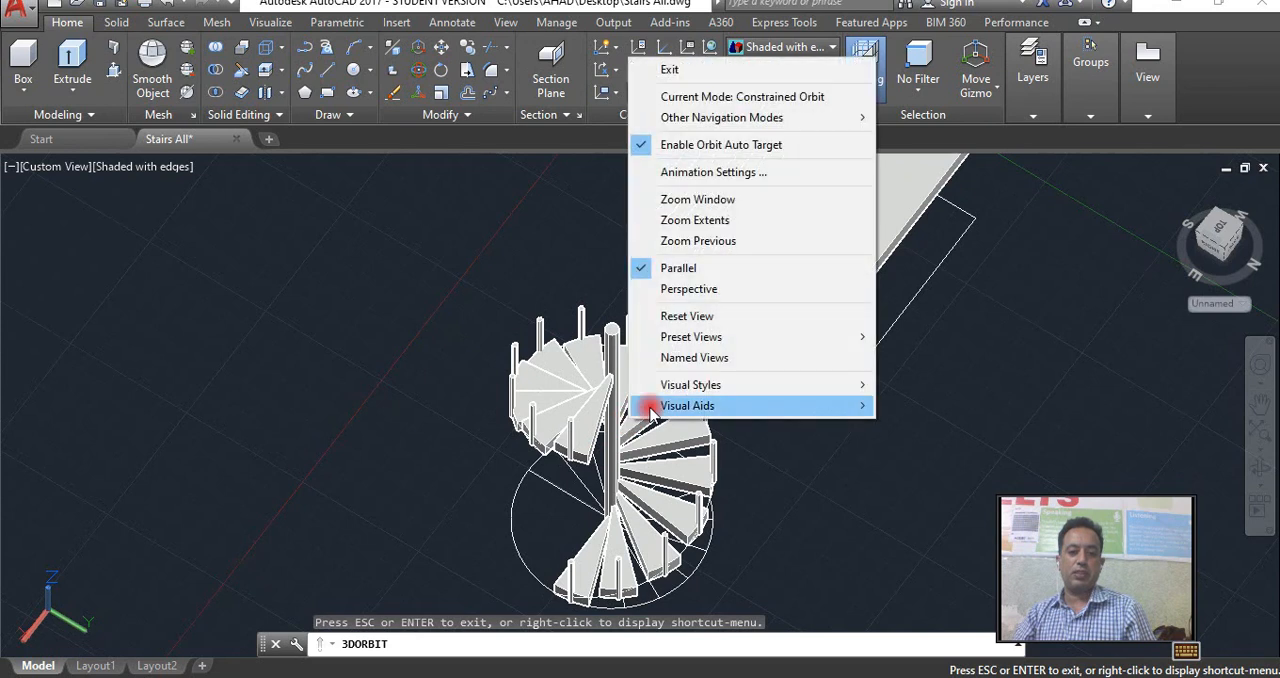
{"action": "left_click", "coordinate": [665, 67]}
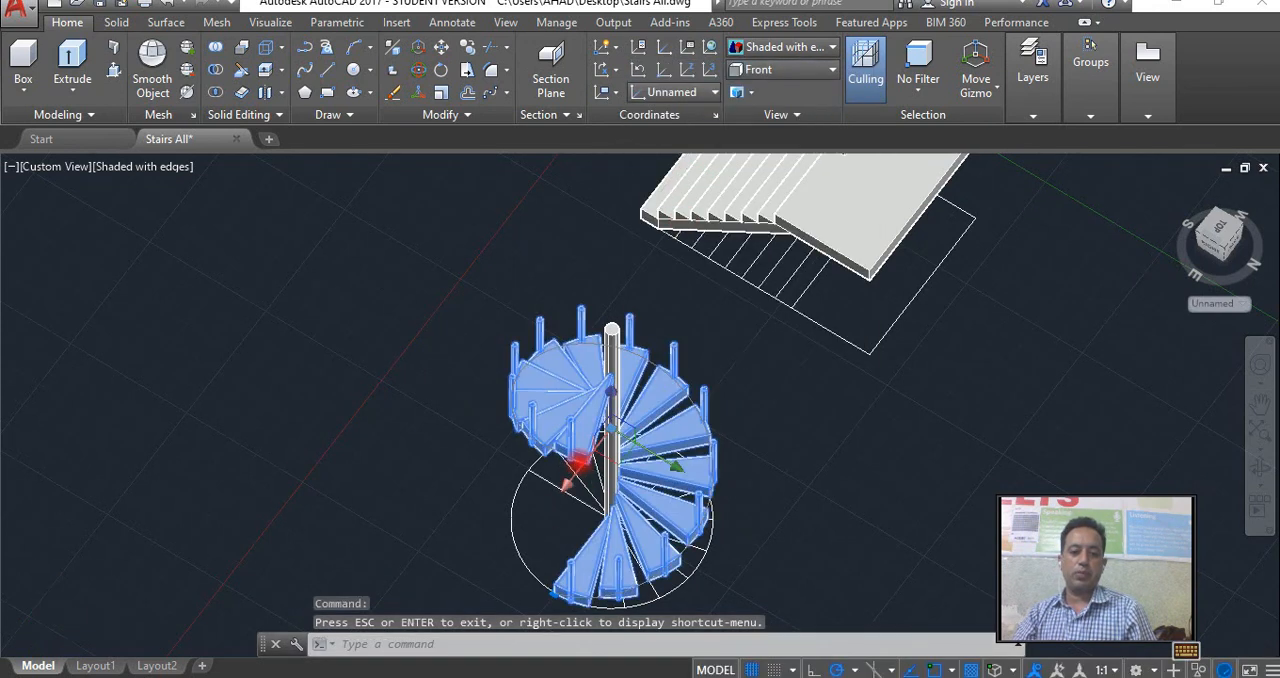
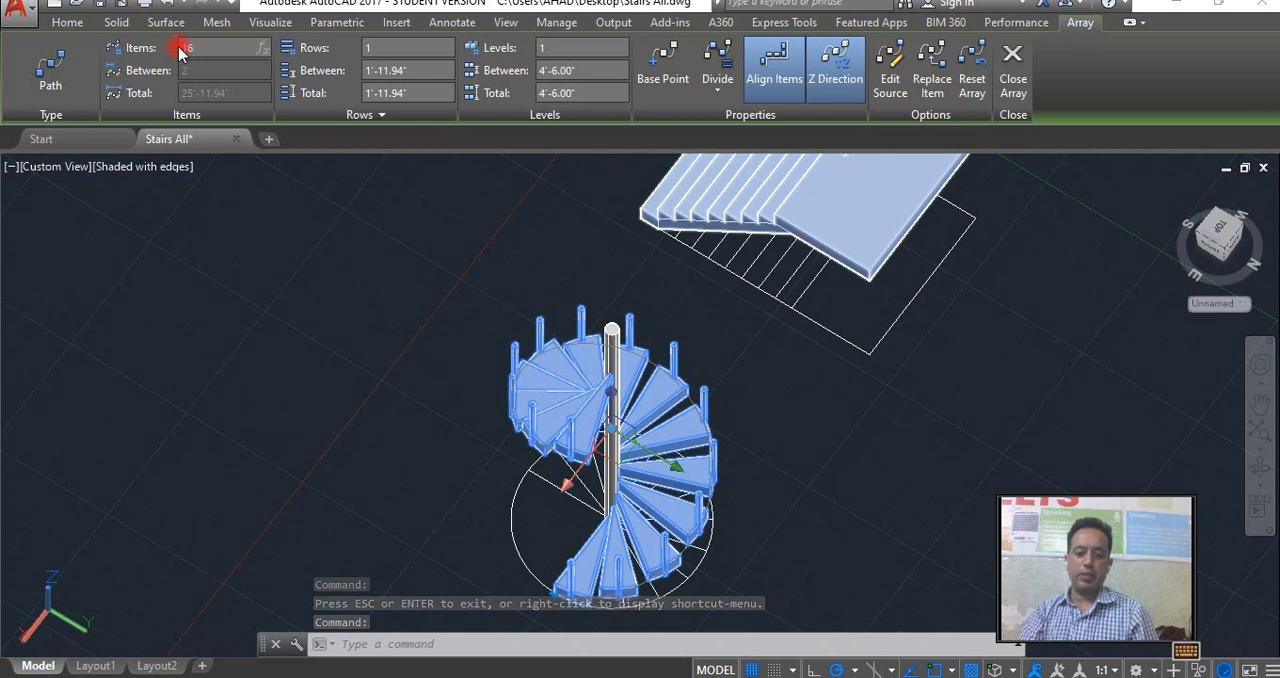
Set the circular stair array's item count to 16, raise it to 18, and leave the array editing.
{"action": "type", "text": "16"}
{"action": "key", "text": "Return"}
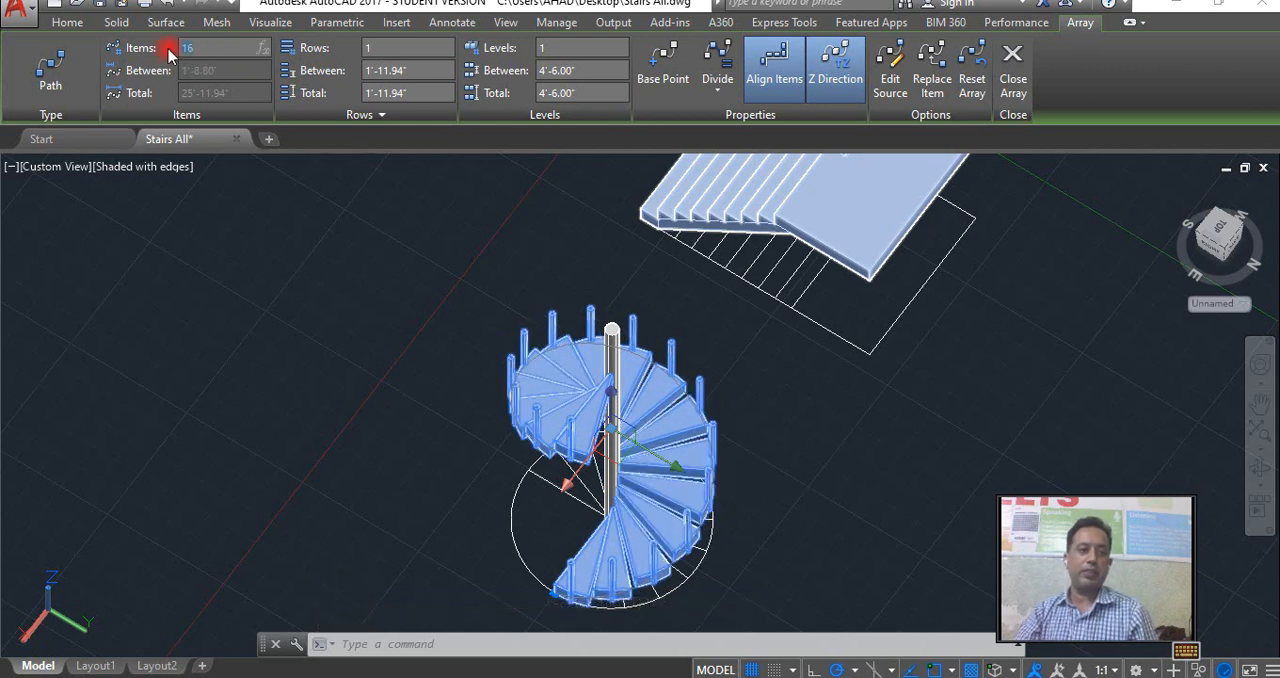
{"action": "type", "text": "8"}
{"action": "key", "text": "Return"}
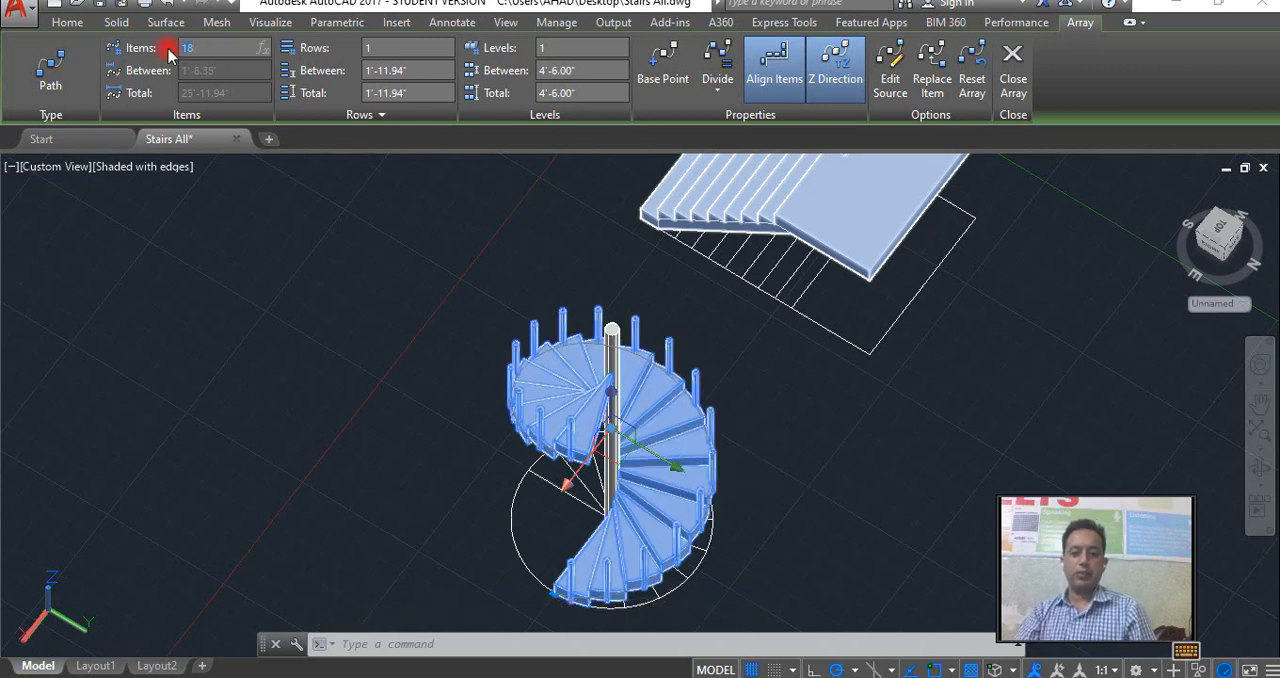
{"action": "key", "text": "Escape"}
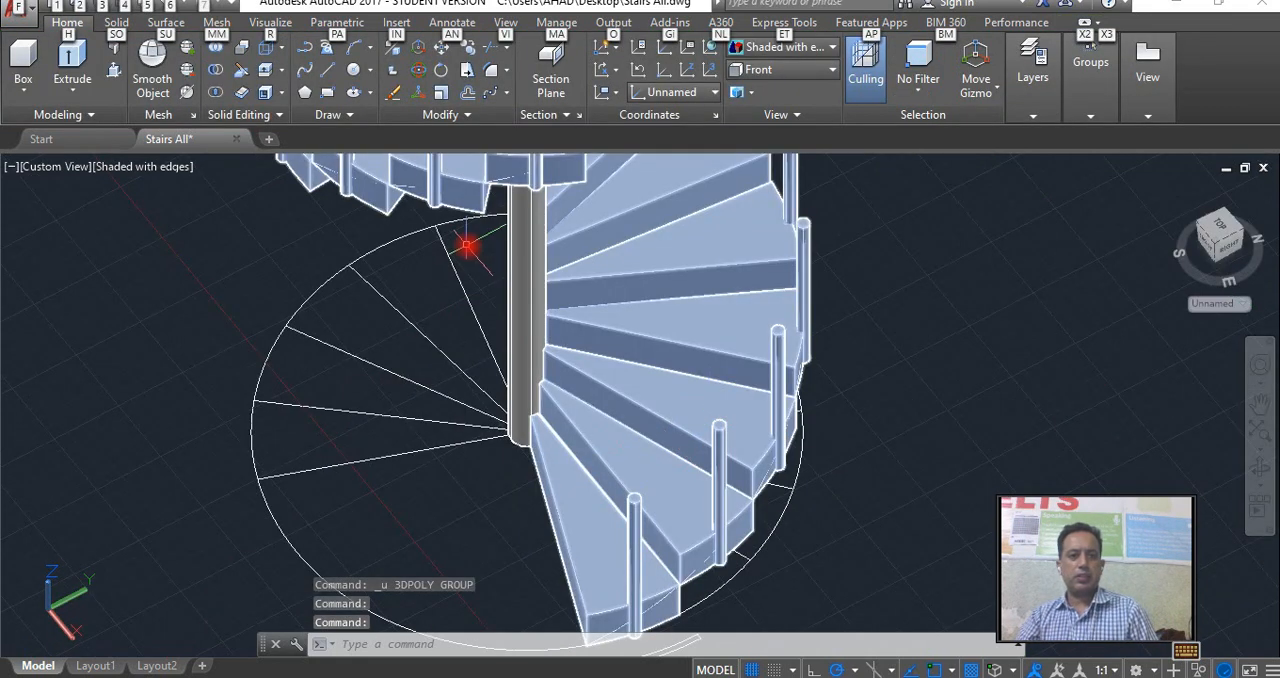
Start a 3D polyline at the lowest baluster's top centre and carry it through the top centres of the next balusters up.
{"action": "mouse_move", "coordinate": [384, 183]}
{"action": "middle_mouse_down", "text": "shift"}
{"action": "mouse_move", "coordinate": [380, 226]}
{"action": "mouse_move", "coordinate": [378, 160]}
{"action": "middle_mouse_up", "text": "shift"}
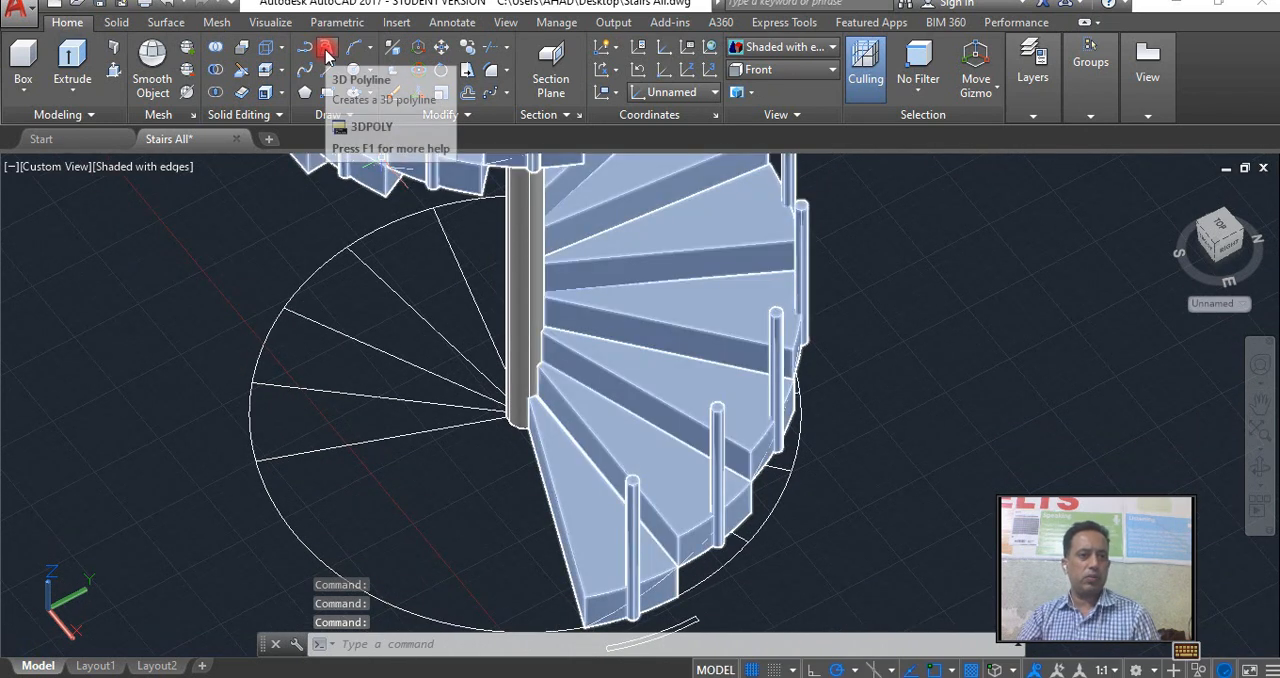
{"action": "left_click", "coordinate": [327, 53]}
{"action": "scroll", "coordinate": [631, 484], "scroll_direction": "up", "scroll_amount": 3}
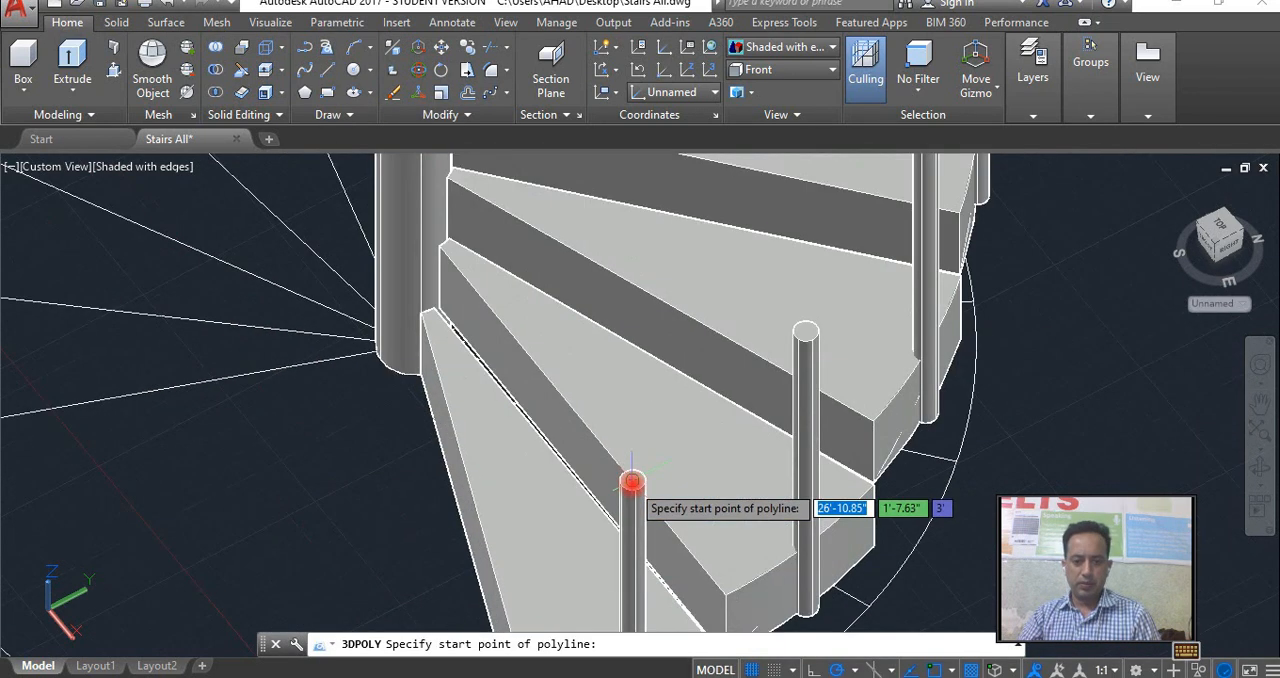
{"action": "left_click", "coordinate": [631, 480]}
{"action": "middle_click_drag", "start_coordinate": [812, 328], "coordinate": [762, 413], "text": "shift"}
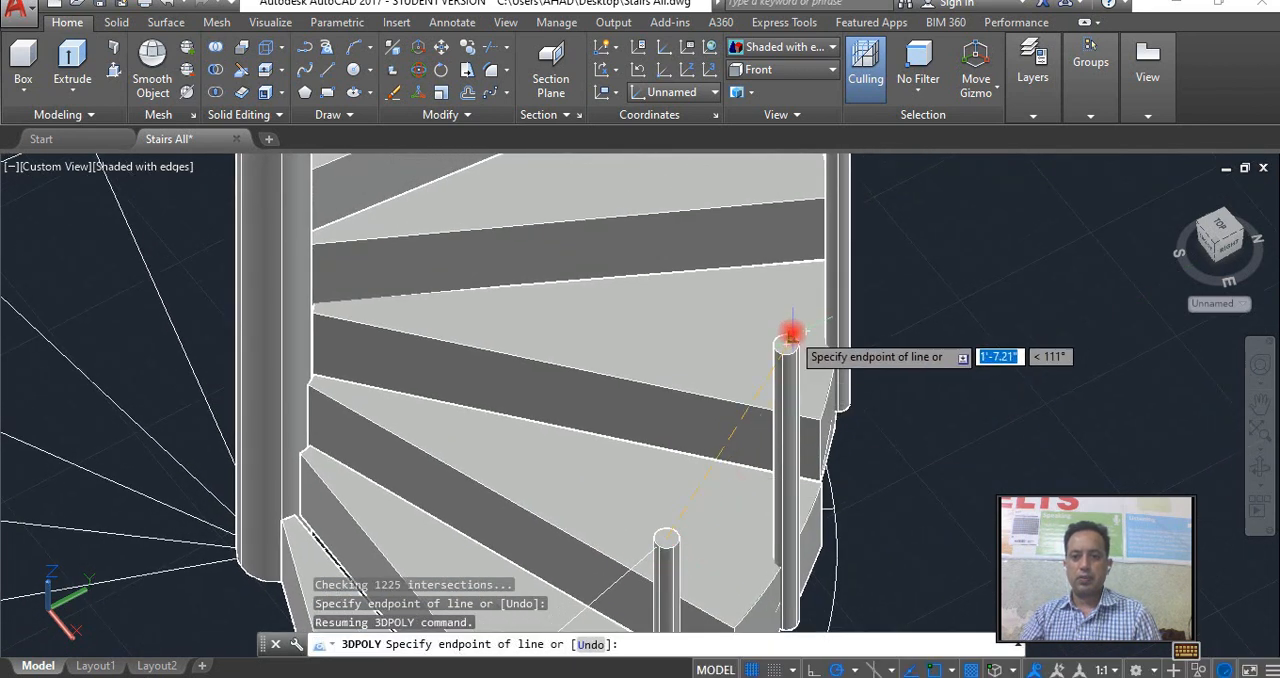
{"action": "left_click", "coordinate": [788, 347]}
{"action": "middle_click_drag", "start_coordinate": [788, 347], "coordinate": [777, 457], "text": "shift"}
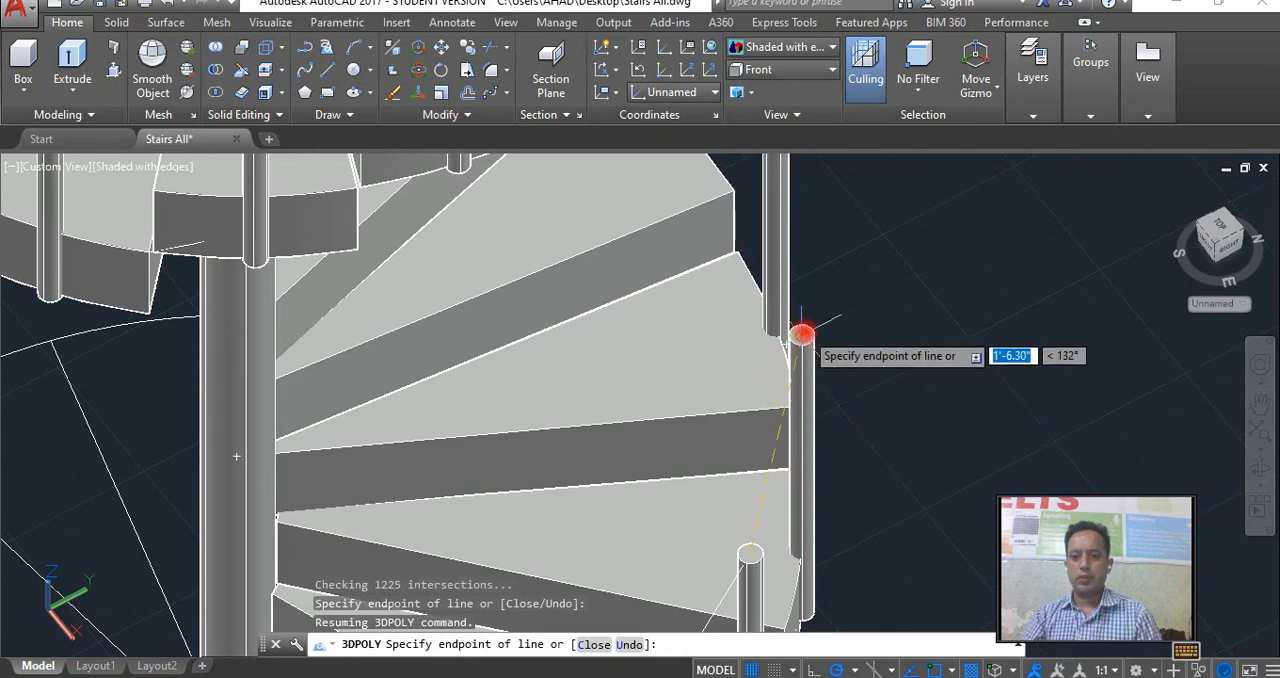
{"action": "middle_click_drag", "start_coordinate": [803, 336], "coordinate": [811, 514], "text": "shift"}
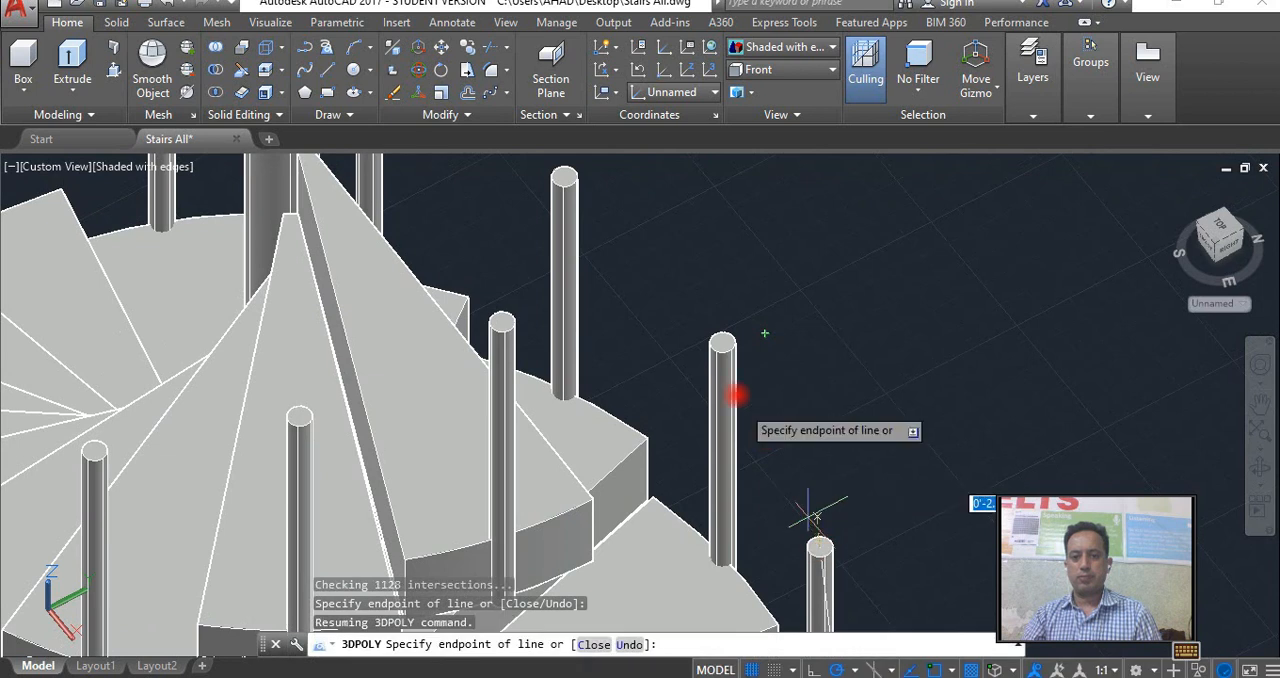
Continue the 3D polyline through the baluster top centres around the far side of the central column.
{"action": "left_click", "coordinate": [722, 341]}
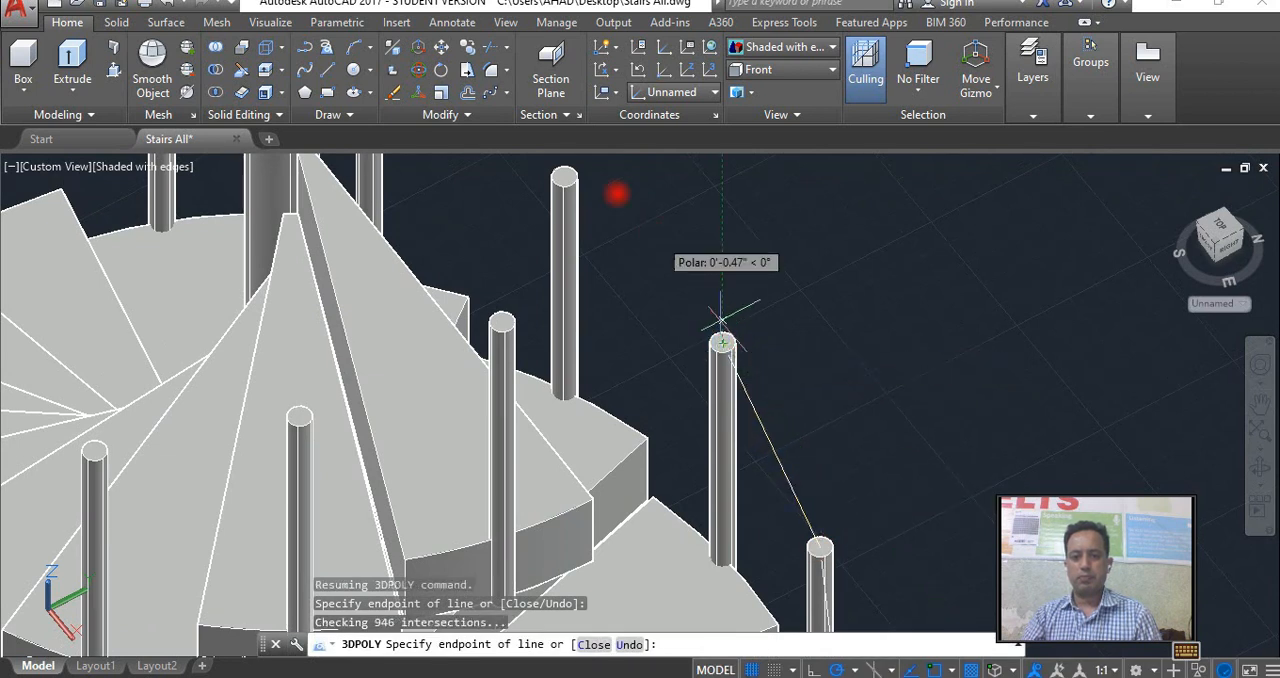
{"action": "middle_click_drag", "start_coordinate": [537, 214], "coordinate": [740, 437], "text": "shift"}
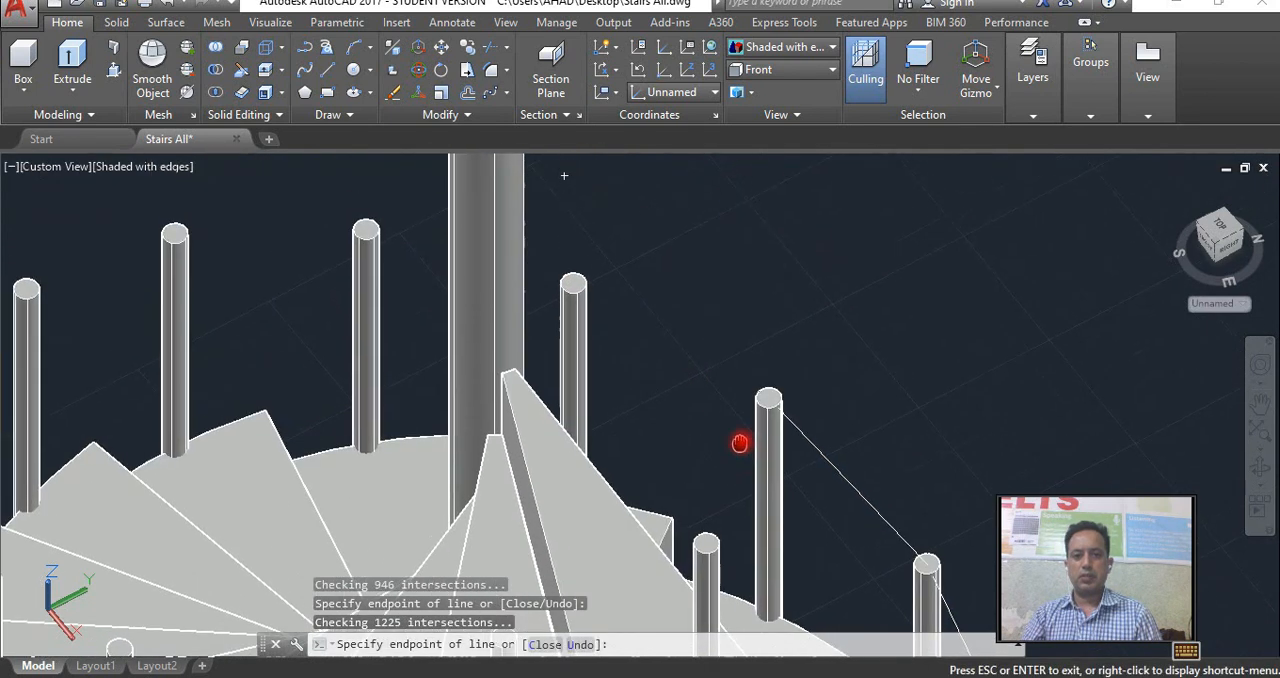
{"action": "left_click", "coordinate": [573, 283]}
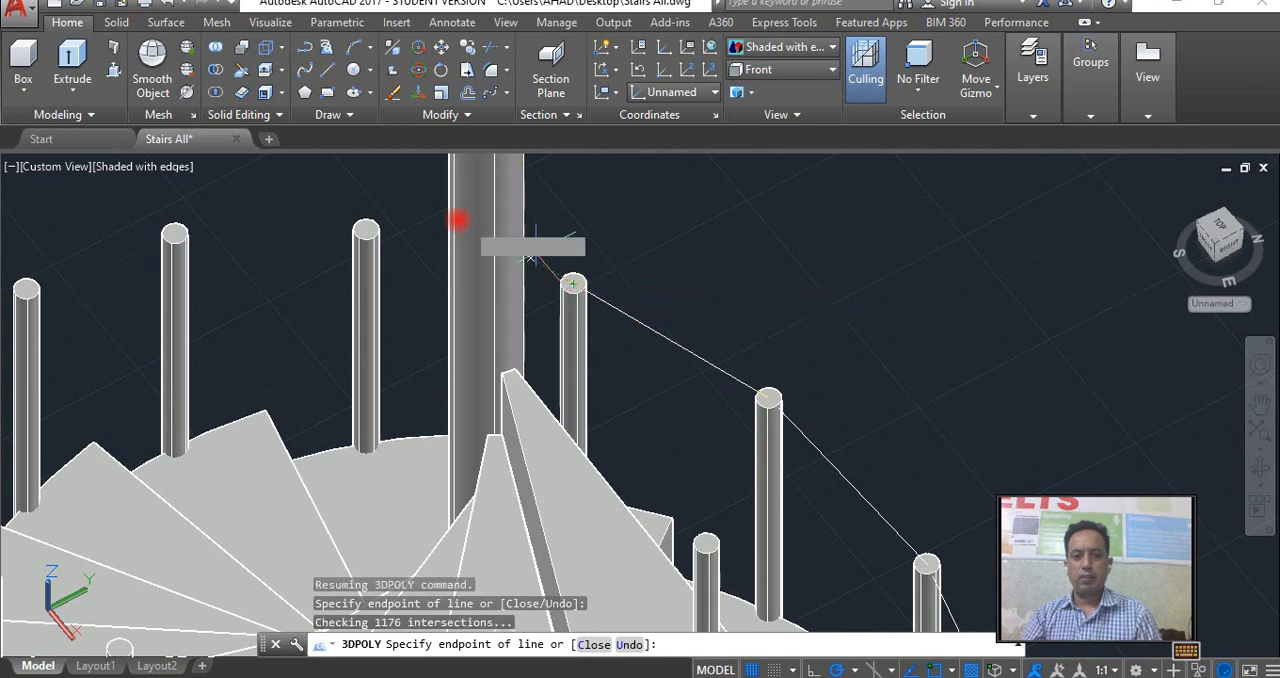
{"action": "left_click", "coordinate": [1258, 466]}
{"action": "left_click_drag", "start_coordinate": [915, 387], "coordinate": [680, 340]}
{"action": "right_click", "coordinate": [681, 325]}
{"action": "left_click", "coordinate": [710, 340]}
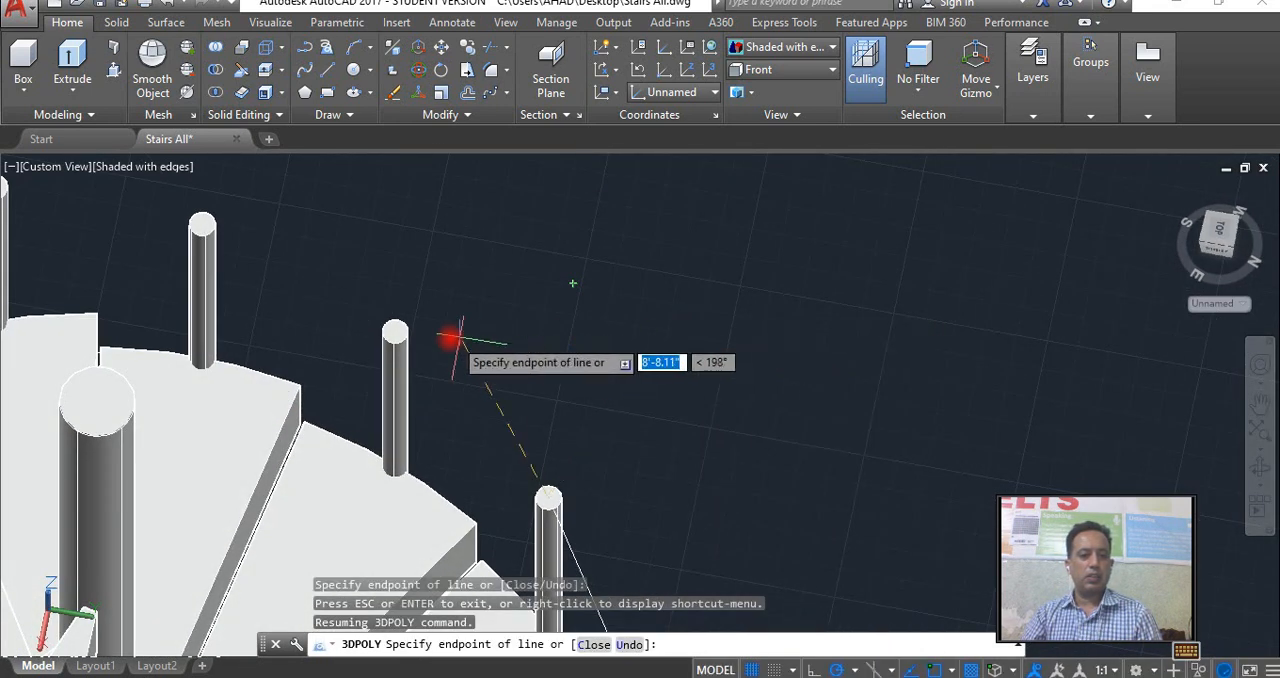
{"action": "left_click", "coordinate": [395, 331]}
{"action": "middle_click_drag", "start_coordinate": [220, 228], "coordinate": [505, 352], "text": "shift"}
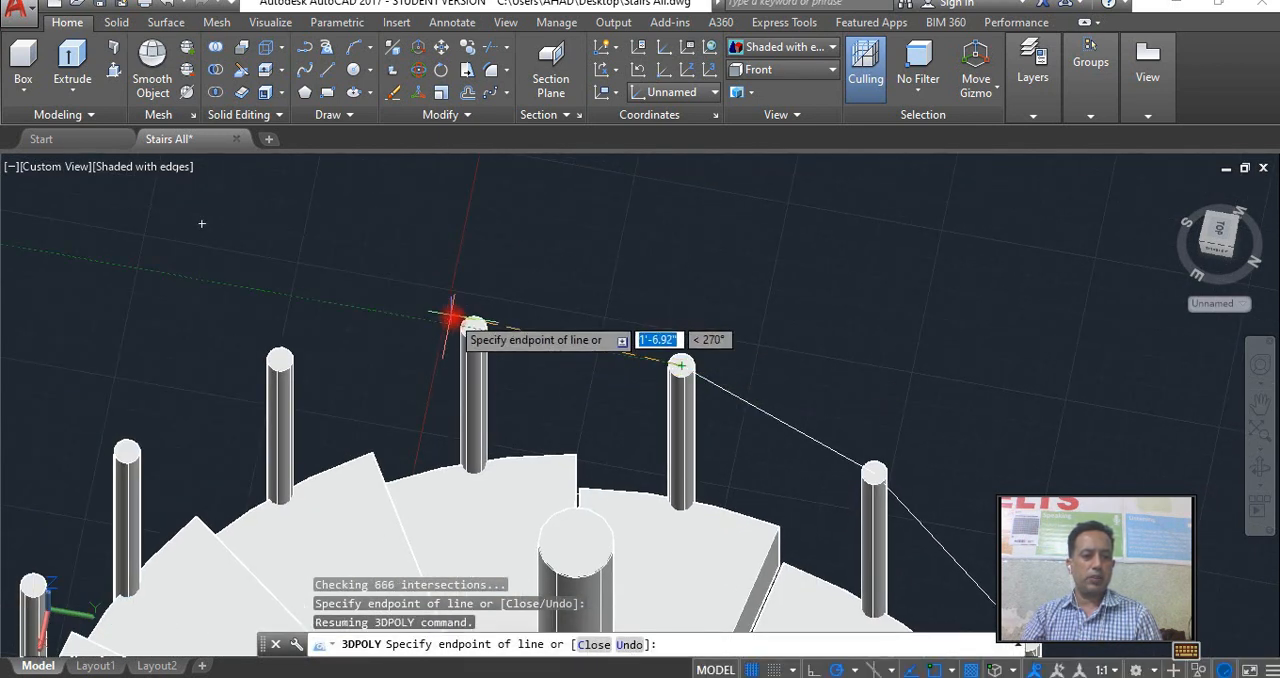
{"action": "left_click", "coordinate": [474, 328]}
Run the 3D polyline through the remaining baluster tops to the highest step's baluster and finish it there.
{"action": "middle_click_drag", "start_coordinate": [280, 360], "coordinate": [466, 289], "text": "shift"}
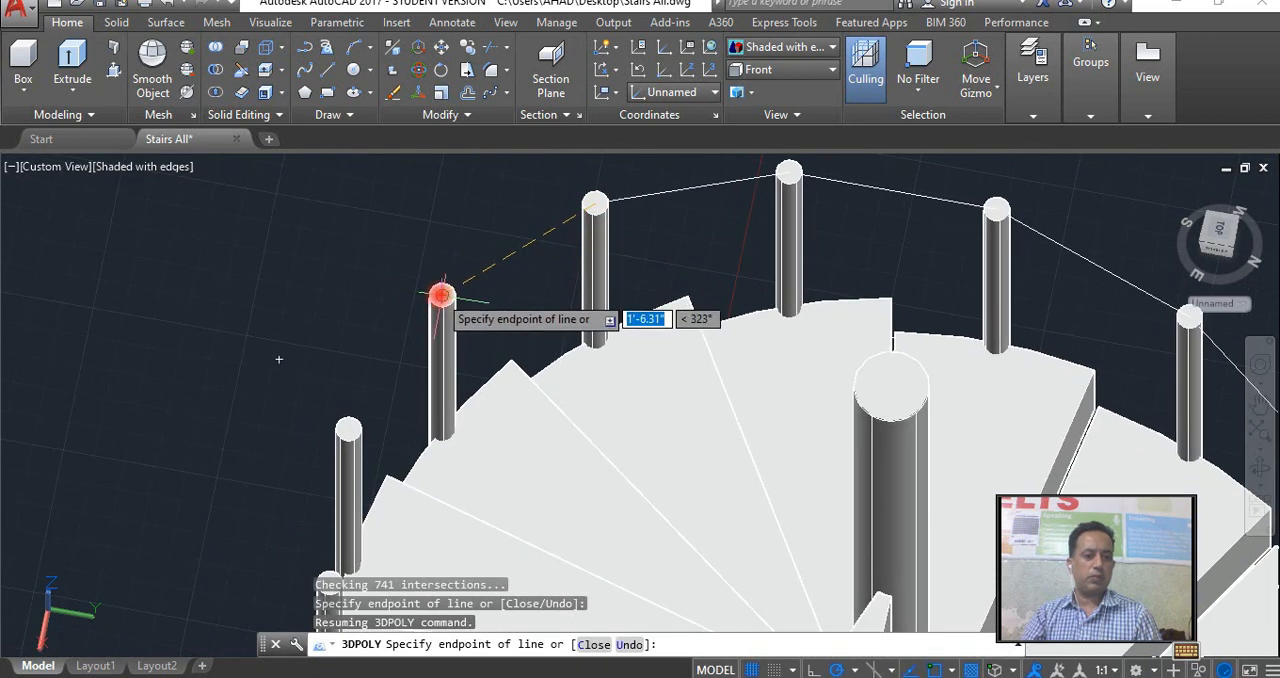
{"action": "middle_click_drag", "start_coordinate": [346, 429], "coordinate": [356, 283], "text": "shift"}
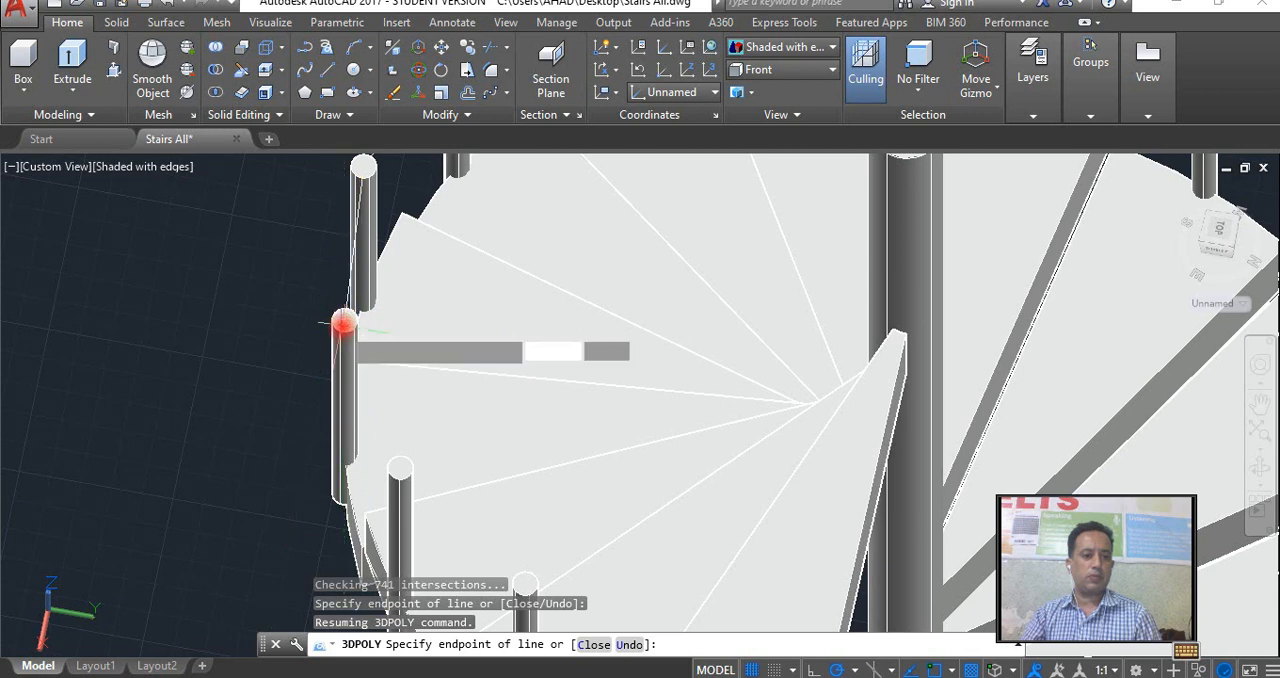
{"action": "middle_click_drag", "start_coordinate": [422, 318], "coordinate": [386, 220], "text": "shift"}
{"action": "left_click", "coordinate": [366, 284]}
{"action": "middle_click_drag", "start_coordinate": [625, 440], "coordinate": [386, 314], "text": "shift"}
{"action": "middle_click_drag", "start_coordinate": [533, 373], "coordinate": [380, 363], "text": "shift"}
{"action": "scroll", "coordinate": [378, 367], "scroll_direction": "down", "scroll_amount": 3}
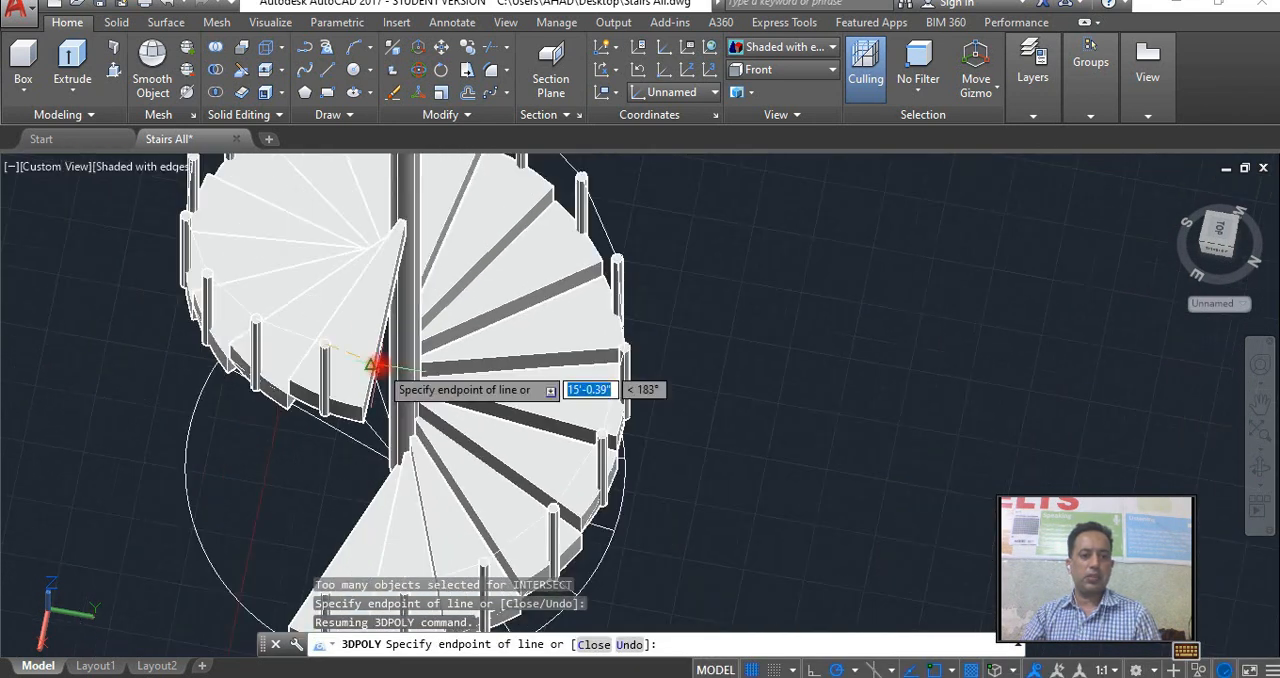
{"action": "right_click", "coordinate": [370, 339]}
{"action": "left_click", "coordinate": [402, 348]}
{"action": "scroll", "coordinate": [519, 320], "scroll_direction": "down", "scroll_amount": 2}
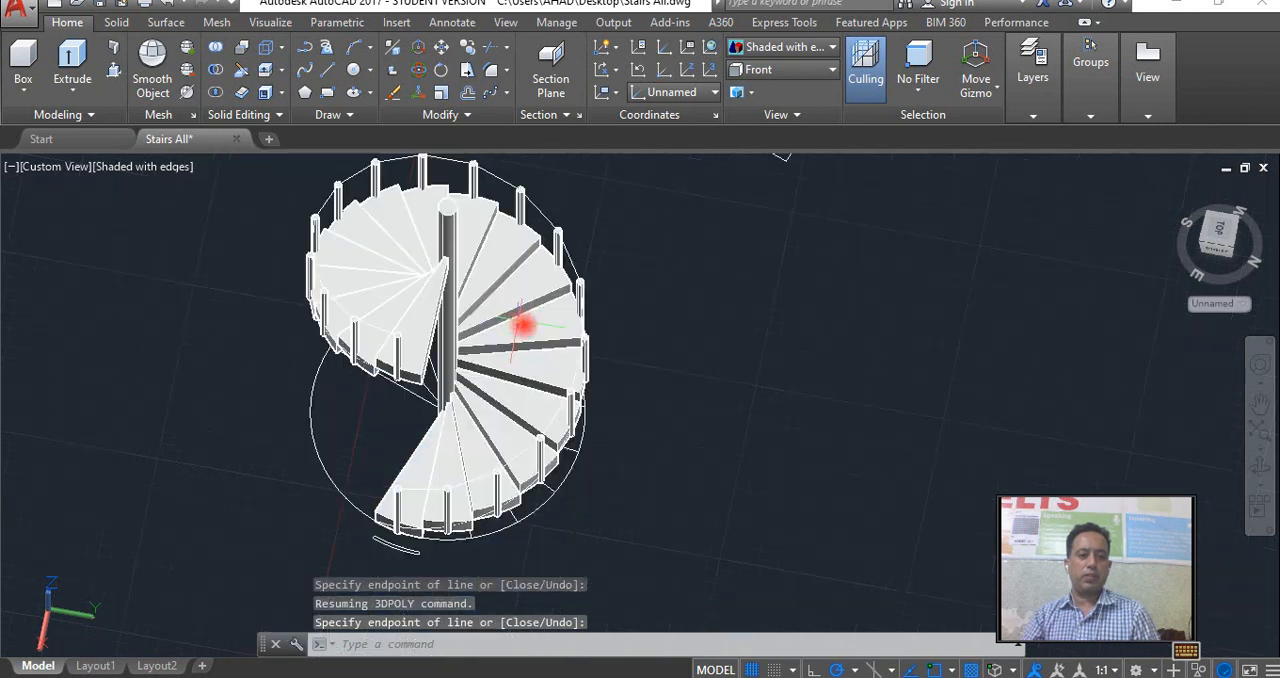
Draw a circle of 1" radius centred on the top of the lowest baluster, where the 3D polyline starts.
{"action": "middle_click_drag", "start_coordinate": [599, 383], "coordinate": [608, 336]}
{"action": "key", "text": "Escape"}
{"action": "scroll", "coordinate": [514, 420], "scroll_direction": "up", "scroll_amount": 6}
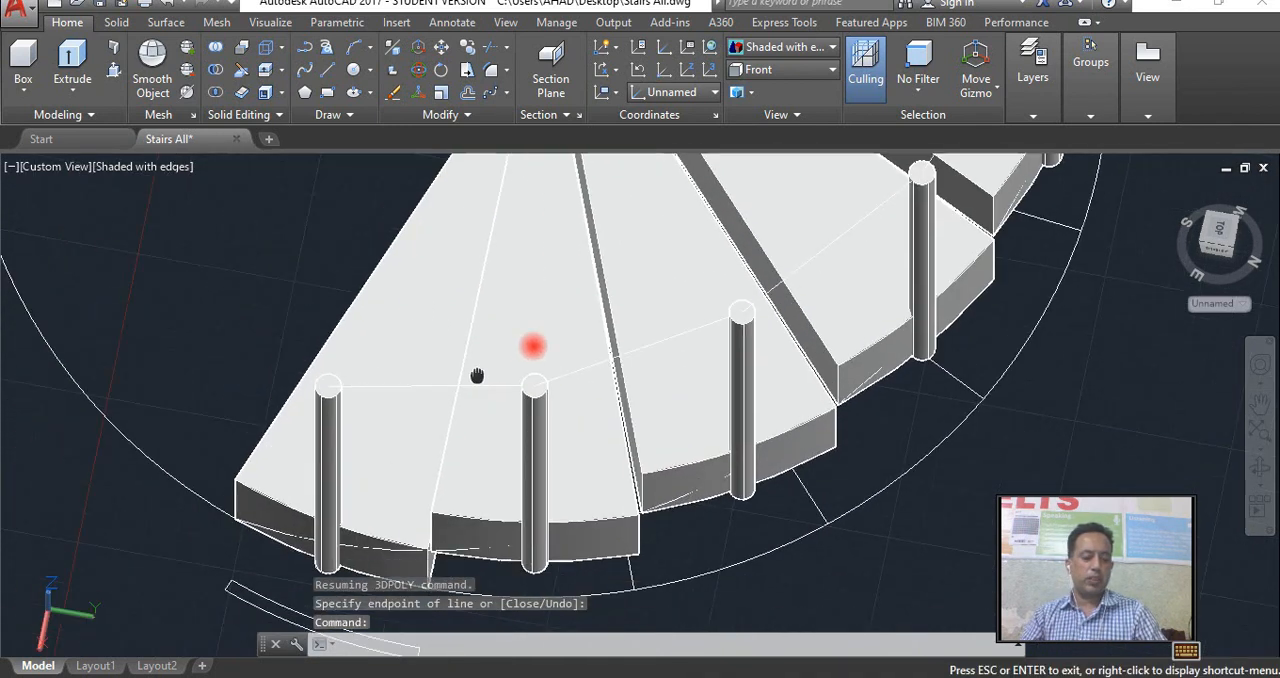
{"action": "scroll", "coordinate": [470, 375], "scroll_direction": "up", "scroll_amount": 4}
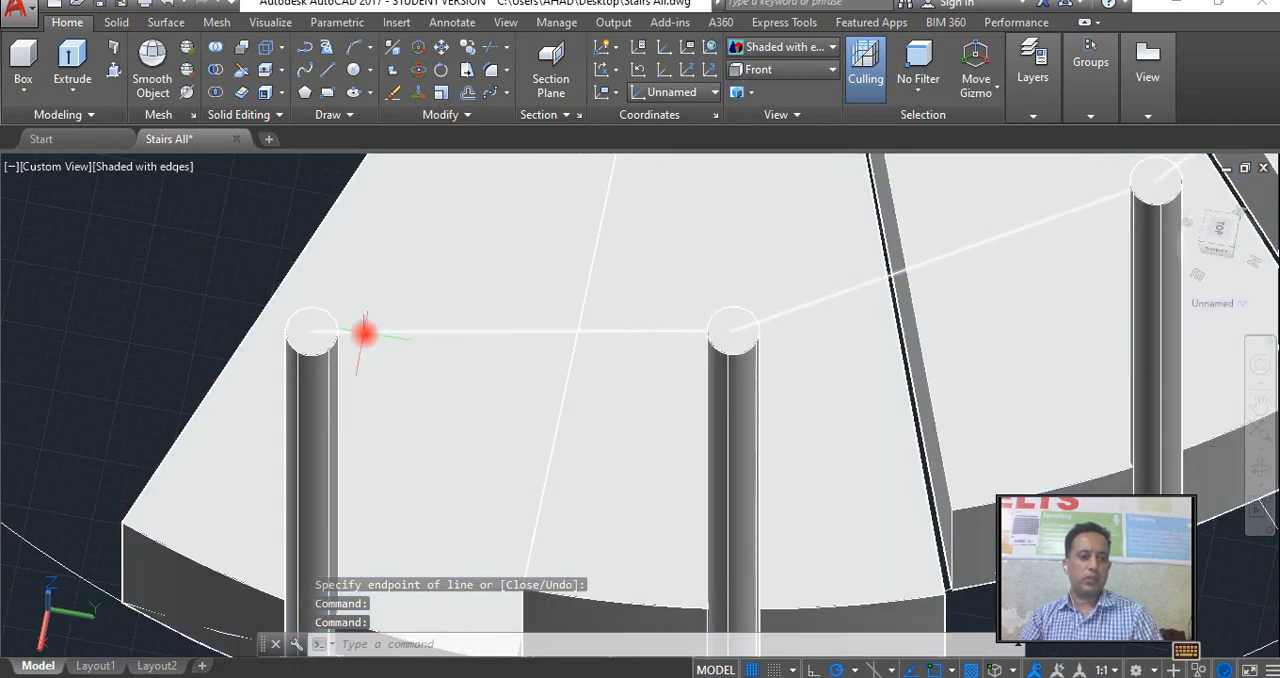
{"action": "left_click", "coordinate": [316, 334]}
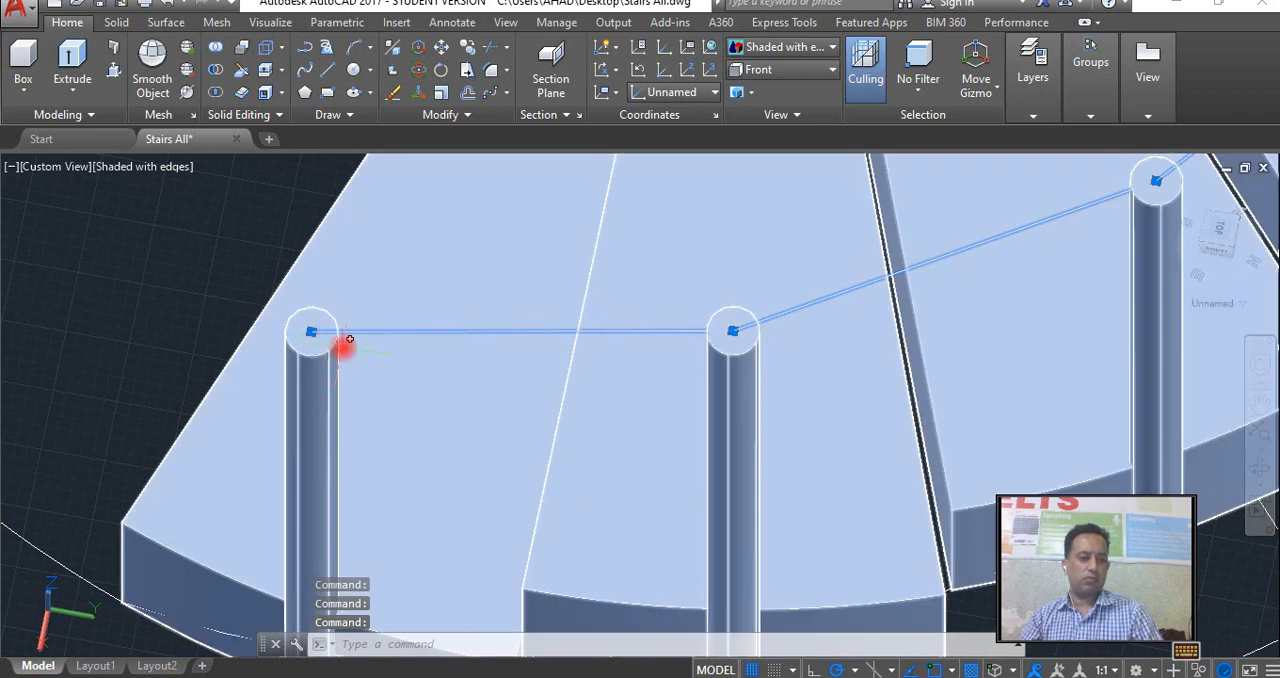
{"action": "key", "text": "Return"}
{"action": "left_click", "coordinate": [311, 330]}
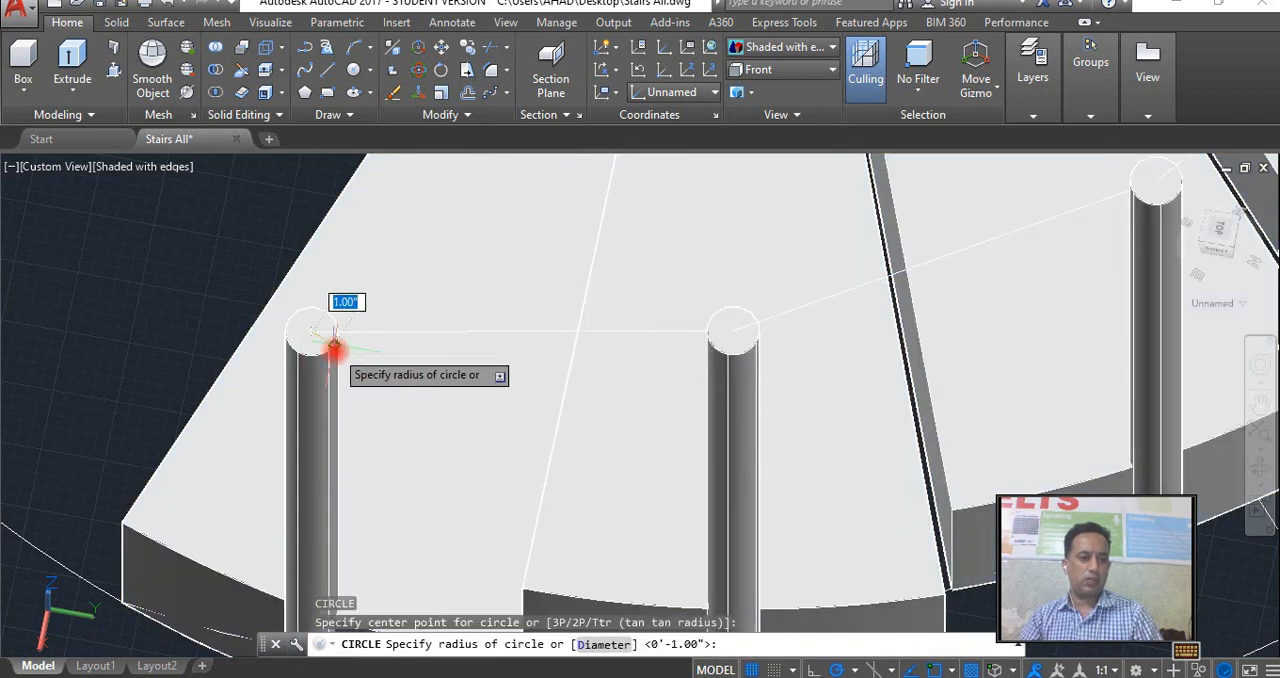
{"action": "left_click", "coordinate": [333, 345]}
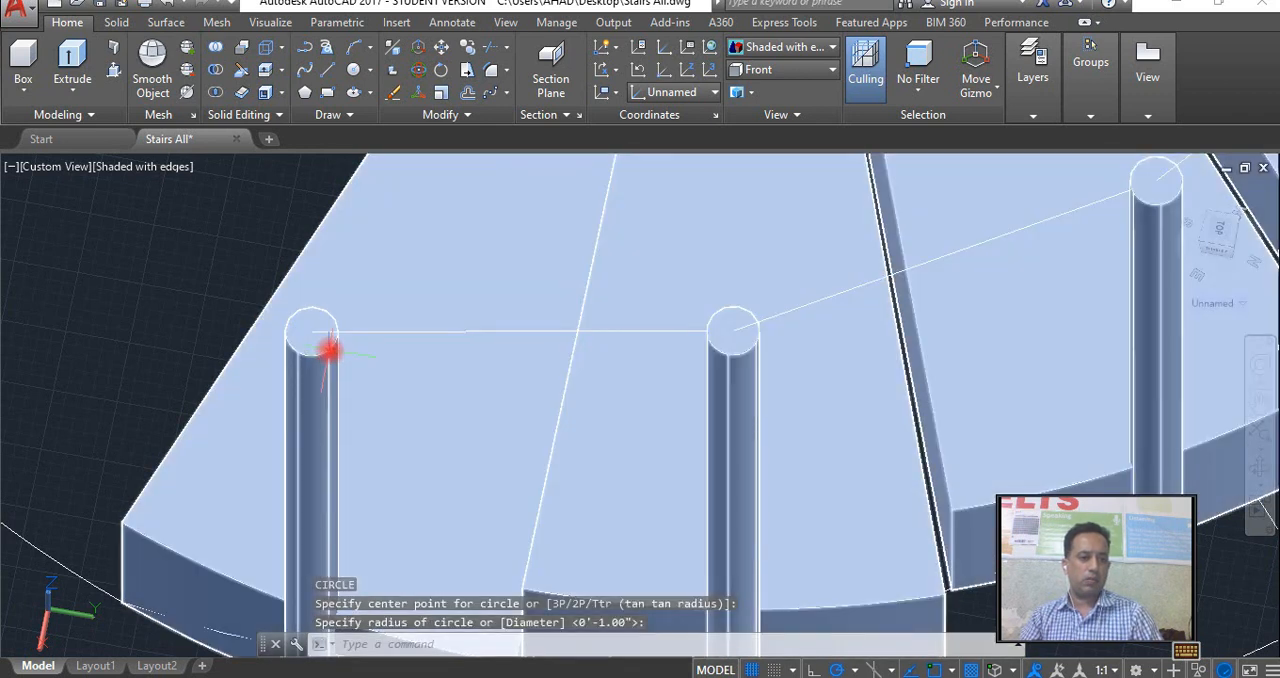
{"action": "left_click", "coordinate": [337, 349]}
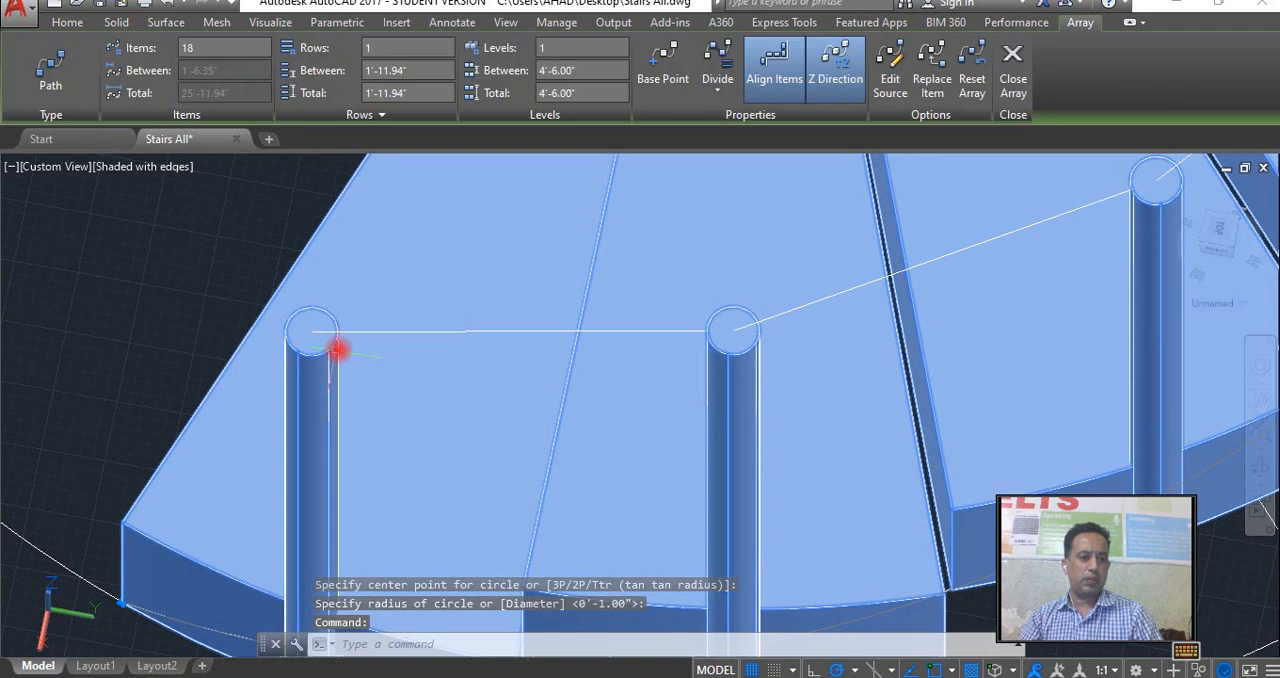
{"action": "left_click", "coordinate": [66, 22]}
{"action": "left_click", "coordinate": [78, 68]}
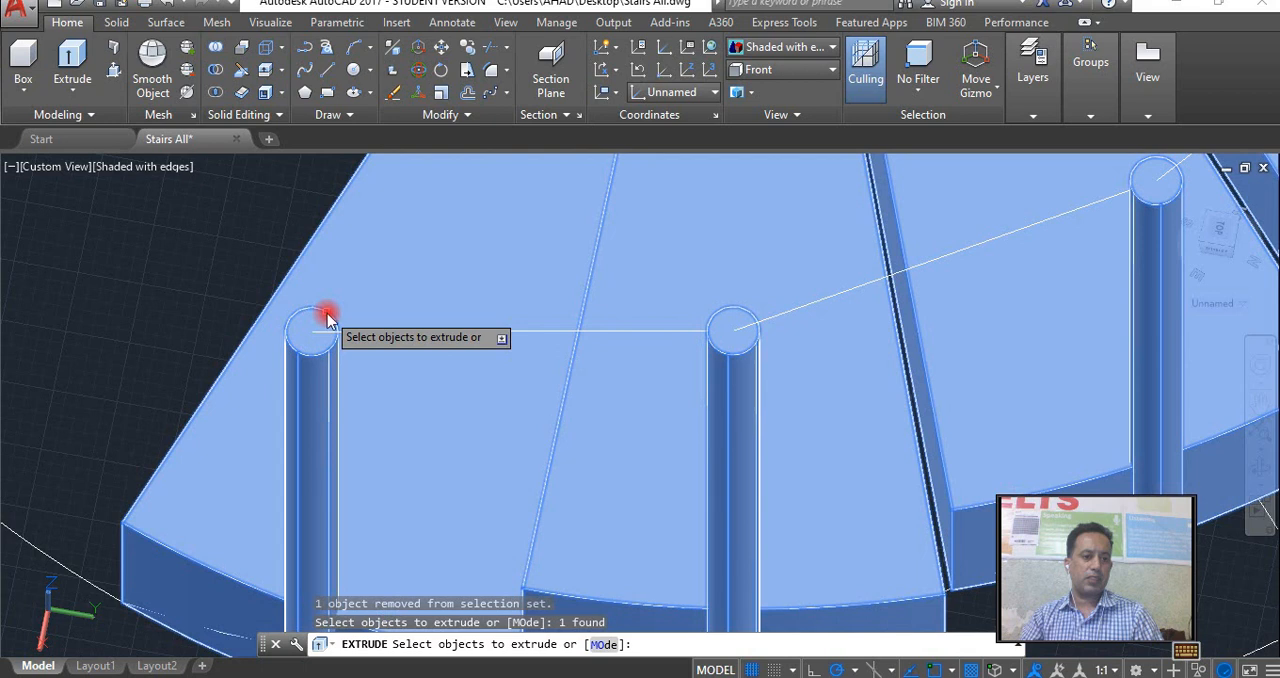
{"action": "right_click", "coordinate": [327, 315]}
{"action": "left_click", "coordinate": [399, 327]}
{"action": "type", "text": "p"}
{"action": "key", "text": "Return"}
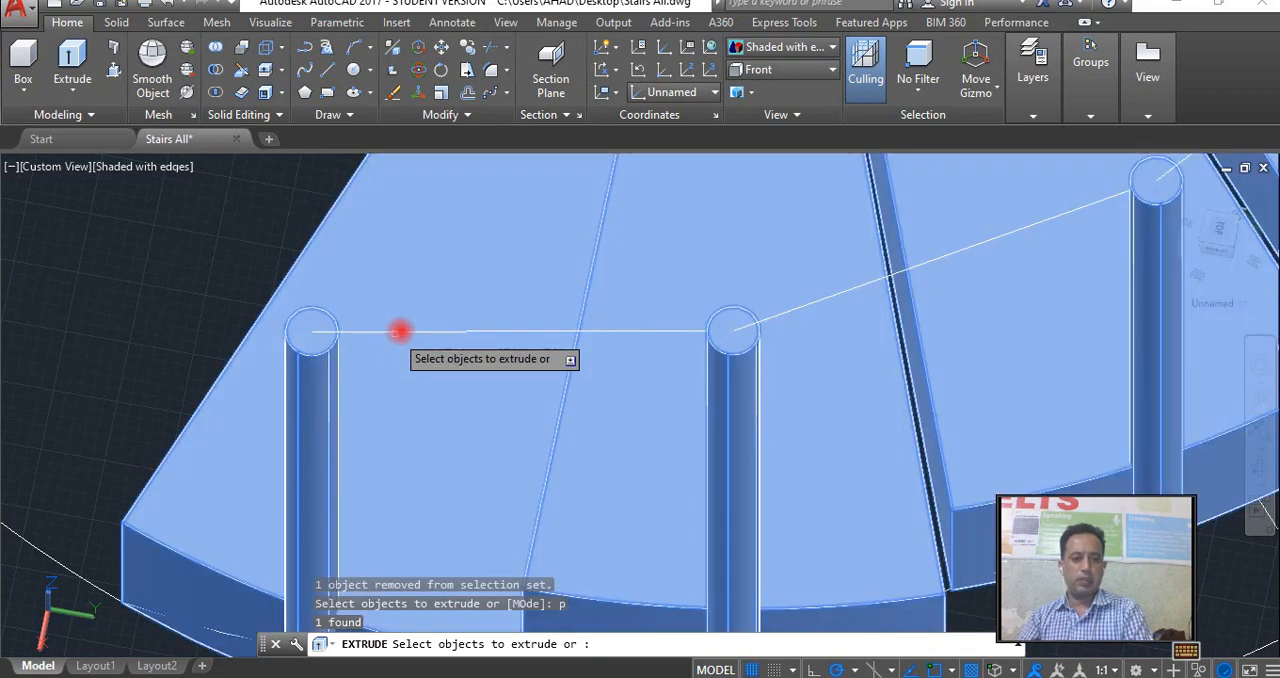
{"action": "left_click", "coordinate": [401, 333]}
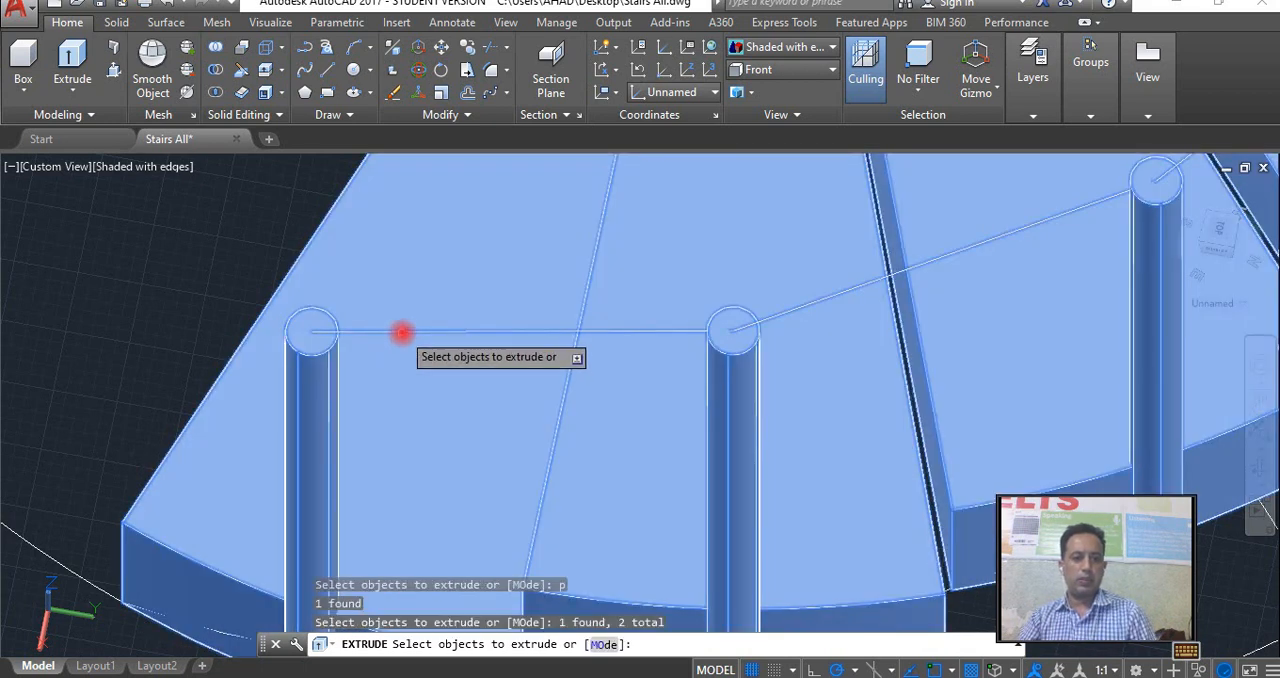
{"action": "left_click", "coordinate": [400, 331]}
{"action": "key", "text": "Escape"}
Erase the circle drawn on the lowest baluster's top.
{"action": "left_click", "coordinate": [335, 325]}
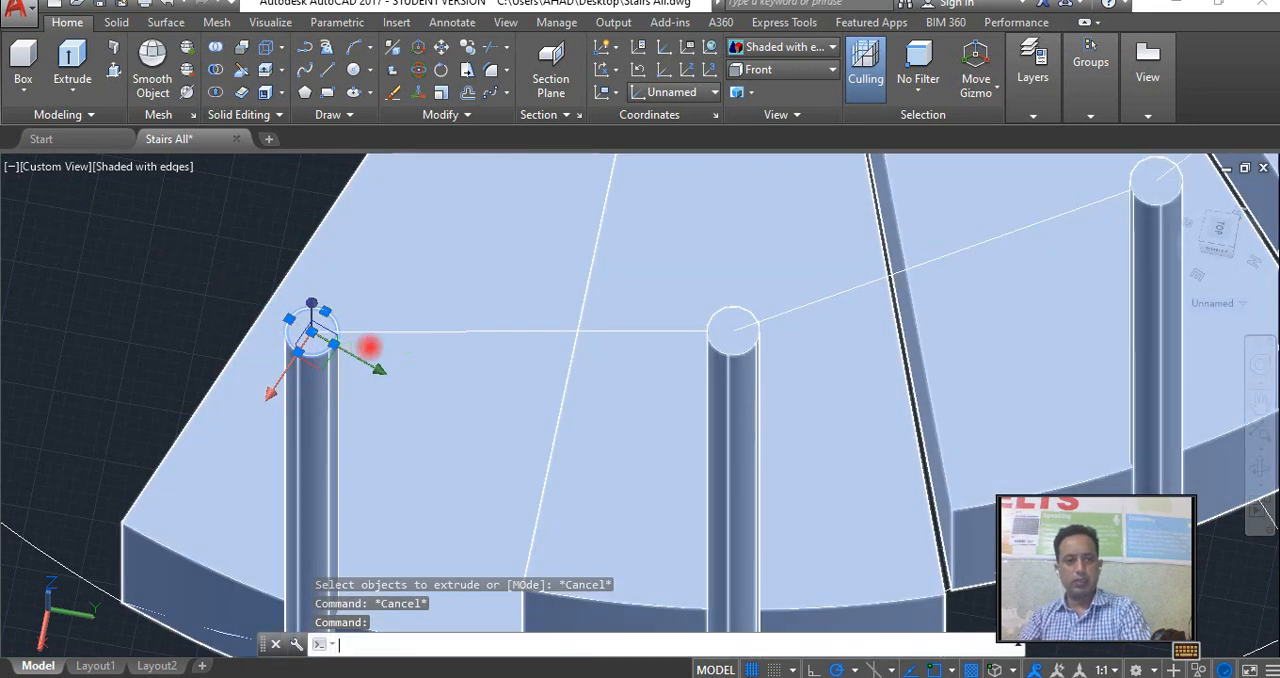
{"action": "key", "text": "Delete"}
{"action": "key", "text": "Escape"}
Switch to the Front view and draw a circle of 1" radius centred on the 3D polyline's lower end.
{"action": "left_click", "coordinate": [778, 72]}
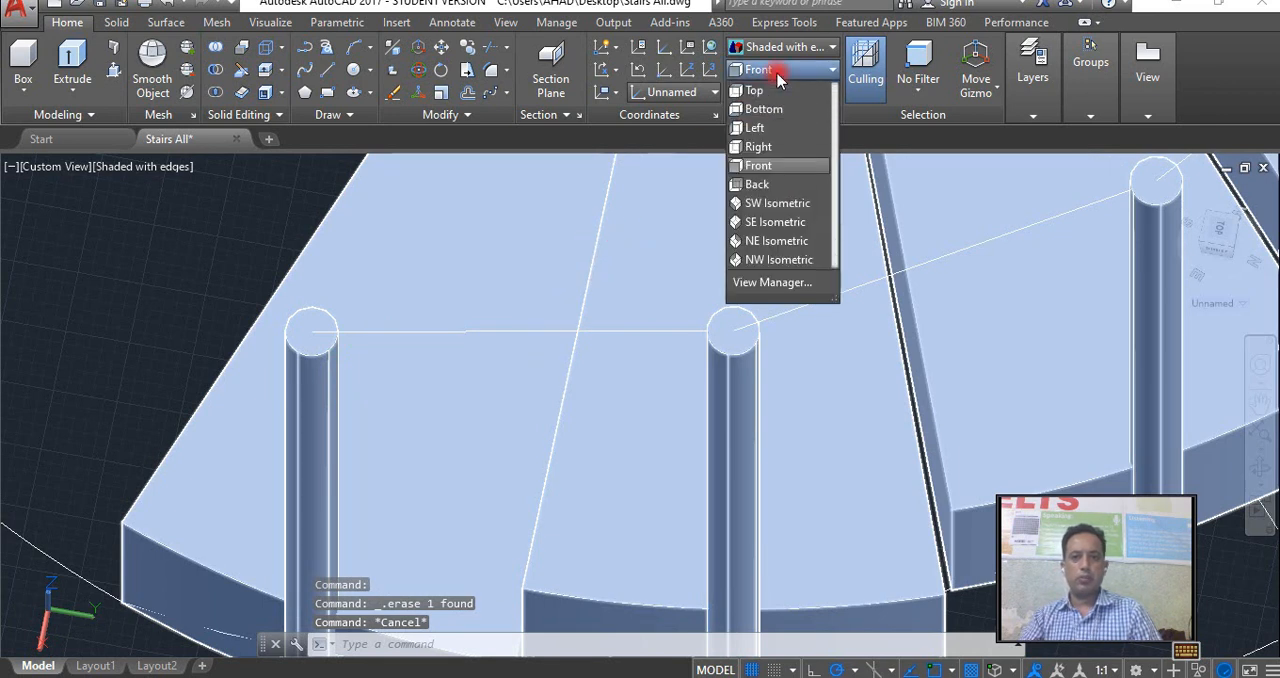
{"action": "left_click", "coordinate": [770, 168]}
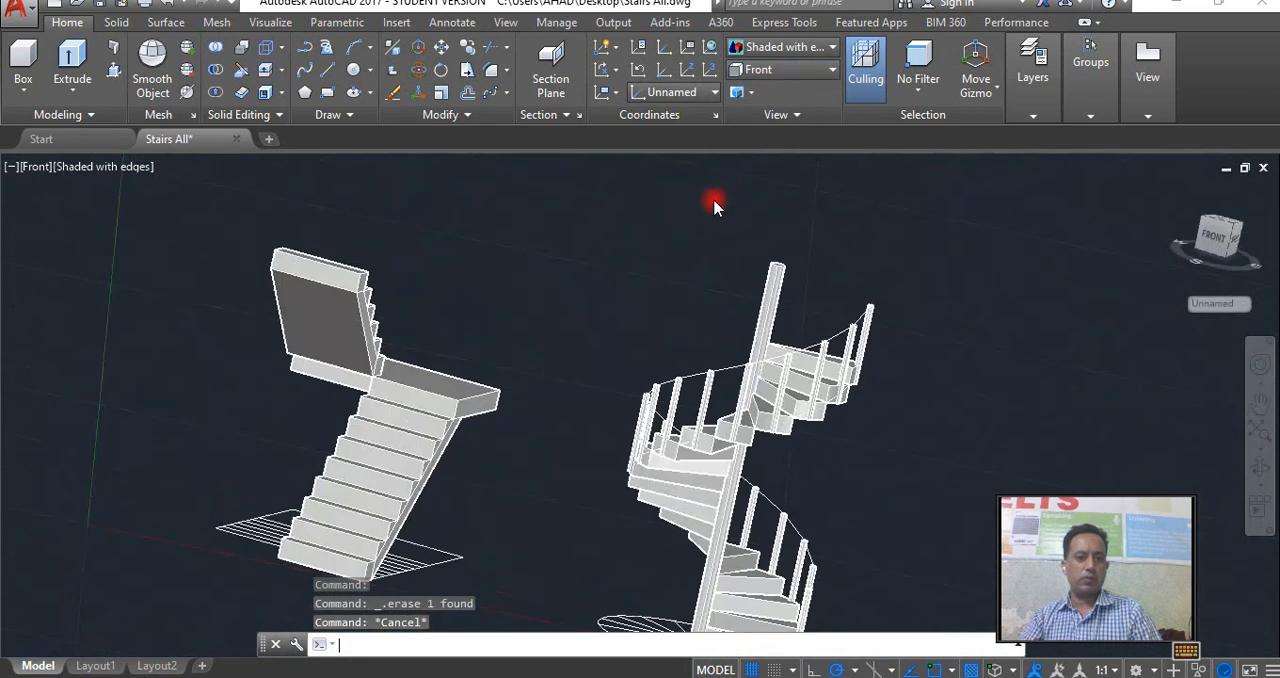
{"action": "middle_click_drag", "start_coordinate": [942, 364], "coordinate": [787, 190]}
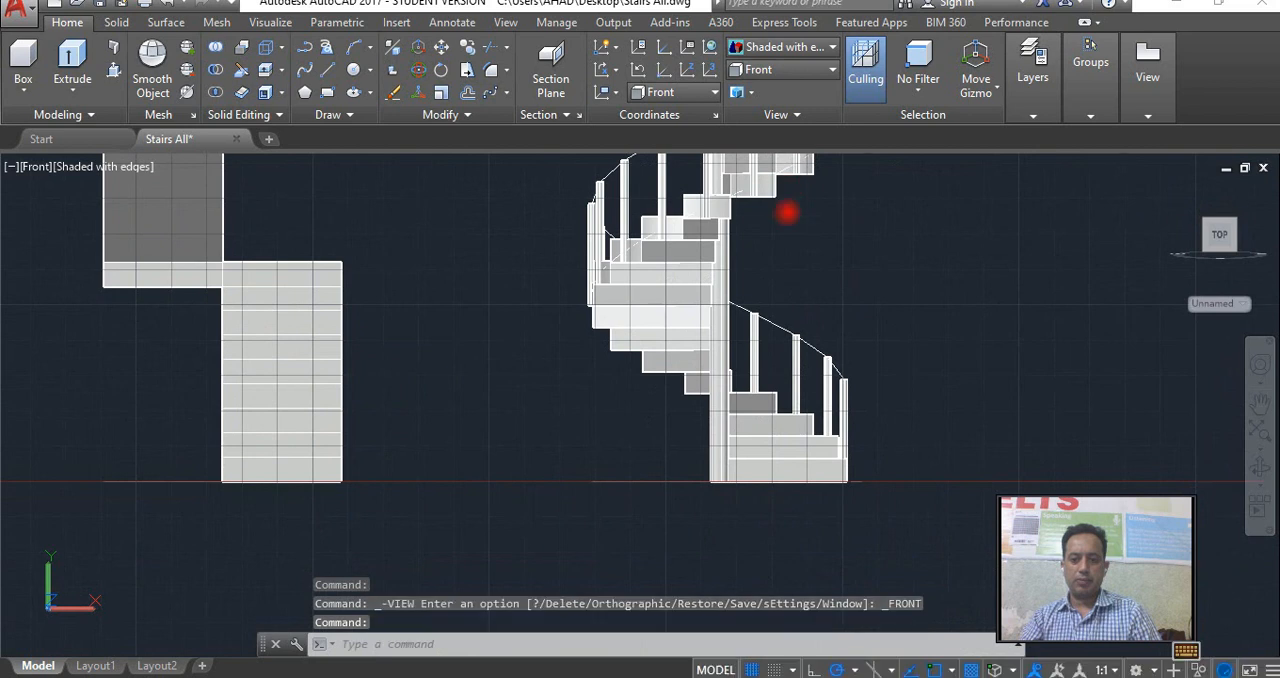
{"action": "scroll", "coordinate": [893, 450], "scroll_direction": "up", "scroll_amount": 1}
{"action": "scroll", "coordinate": [845, 389], "scroll_direction": "up", "scroll_amount": 3}
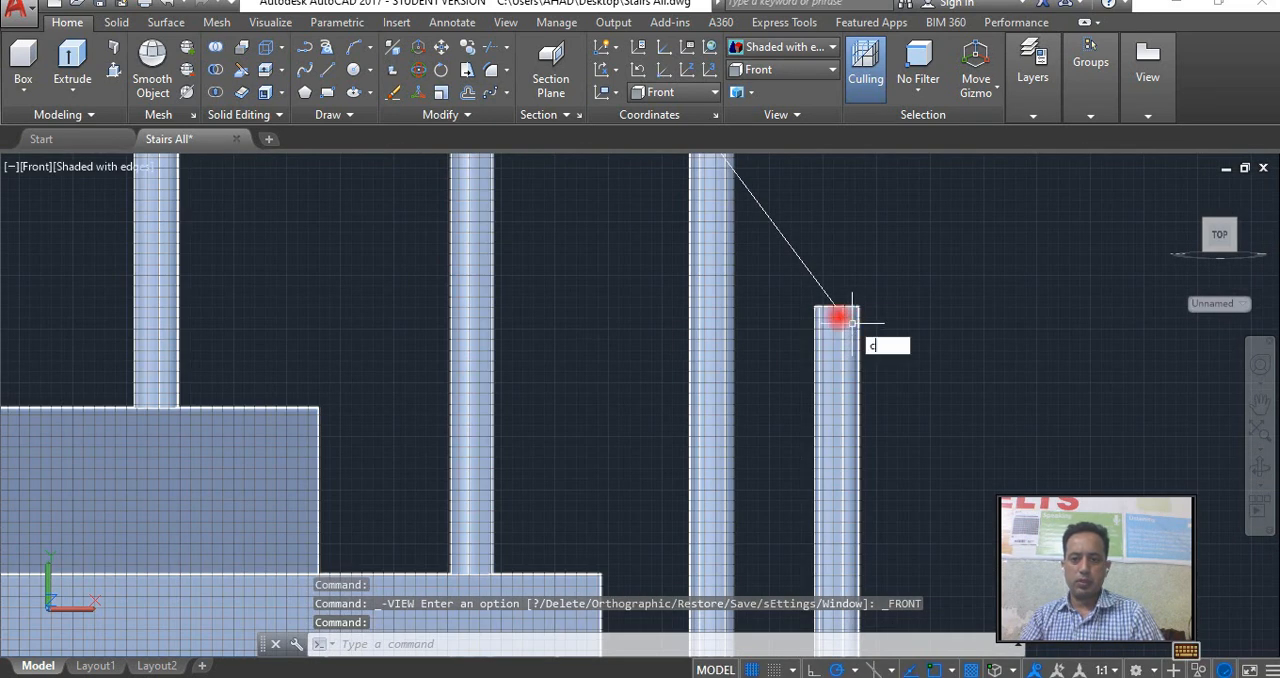
{"action": "key", "text": "Return"}
{"action": "left_click", "coordinate": [837, 306]}
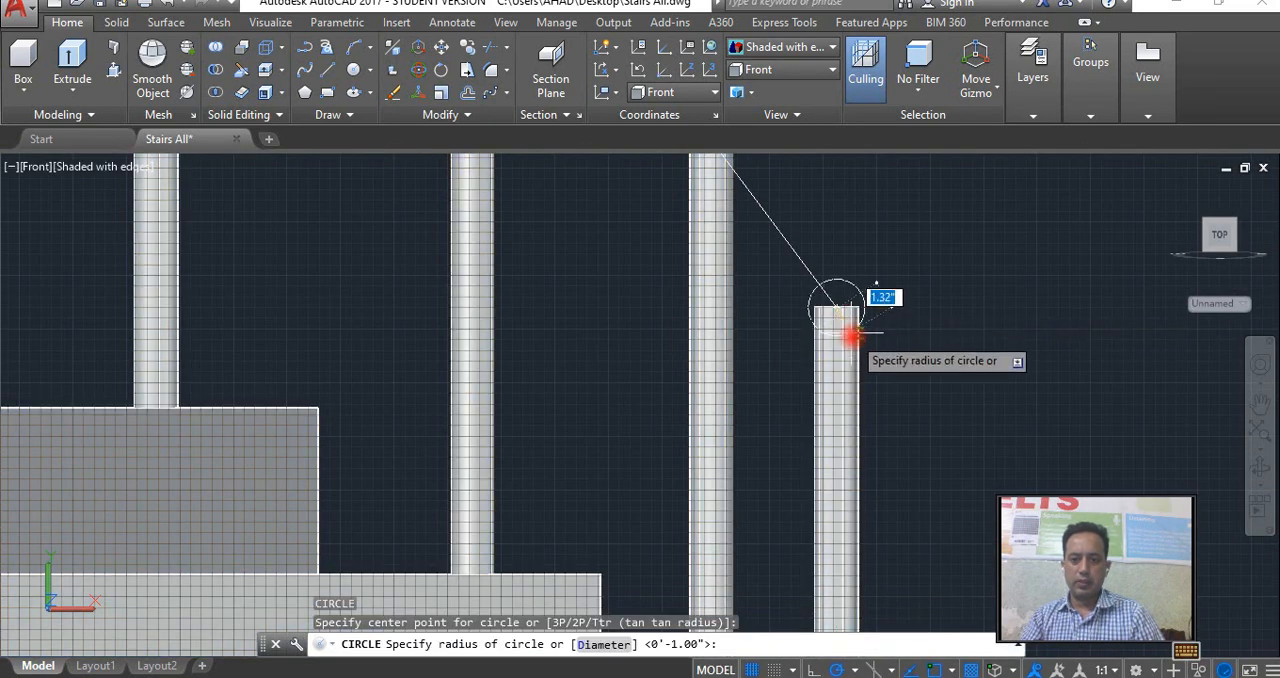
{"action": "type", "text": "1"}
{"action": "key", "text": "Return"}
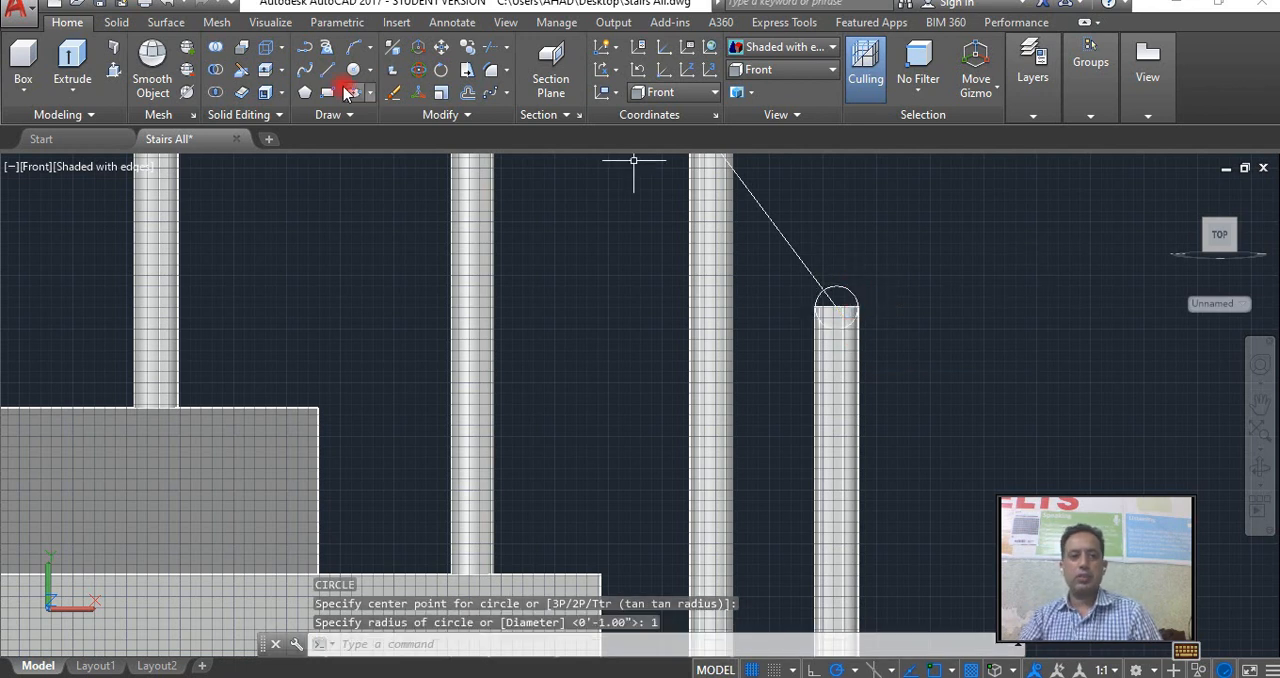
Extrude the circle at the lowest baluster's top along the 3D polyline to form the circular staircase's handrail.
{"action": "left_click", "coordinate": [86, 63]}
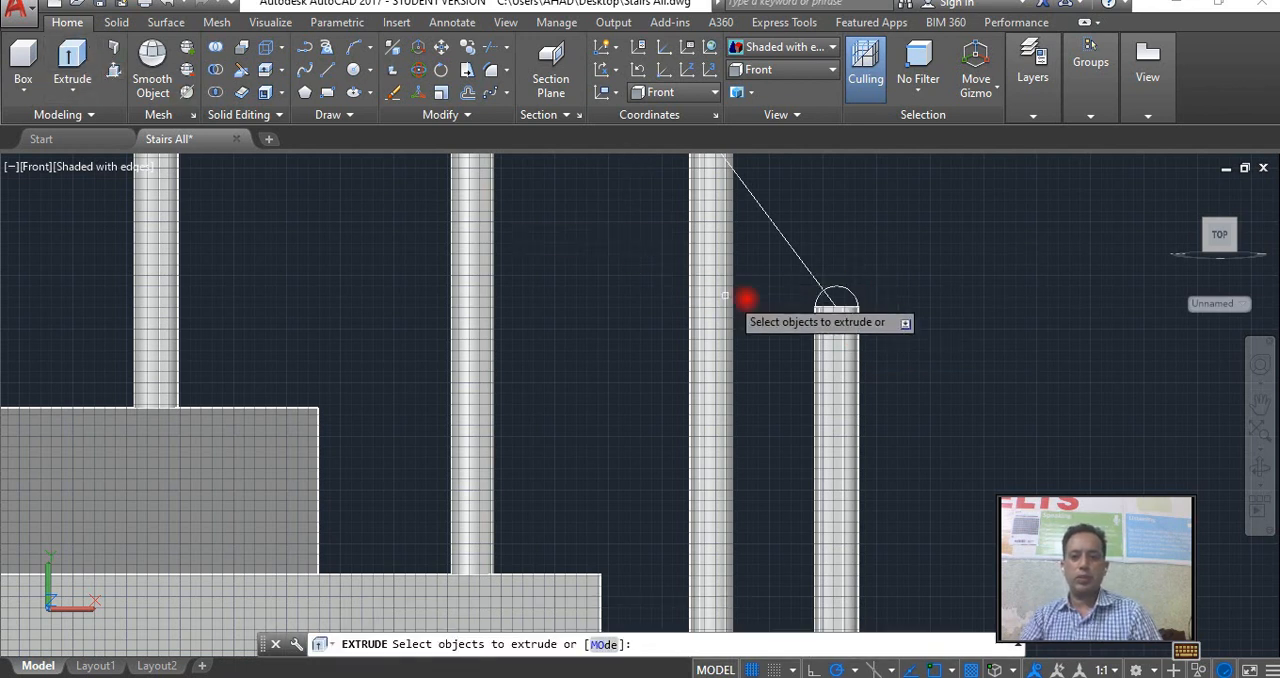
{"action": "left_click", "coordinate": [838, 296]}
{"action": "right_click", "coordinate": [853, 296]}
{"action": "left_click", "coordinate": [890, 308]}
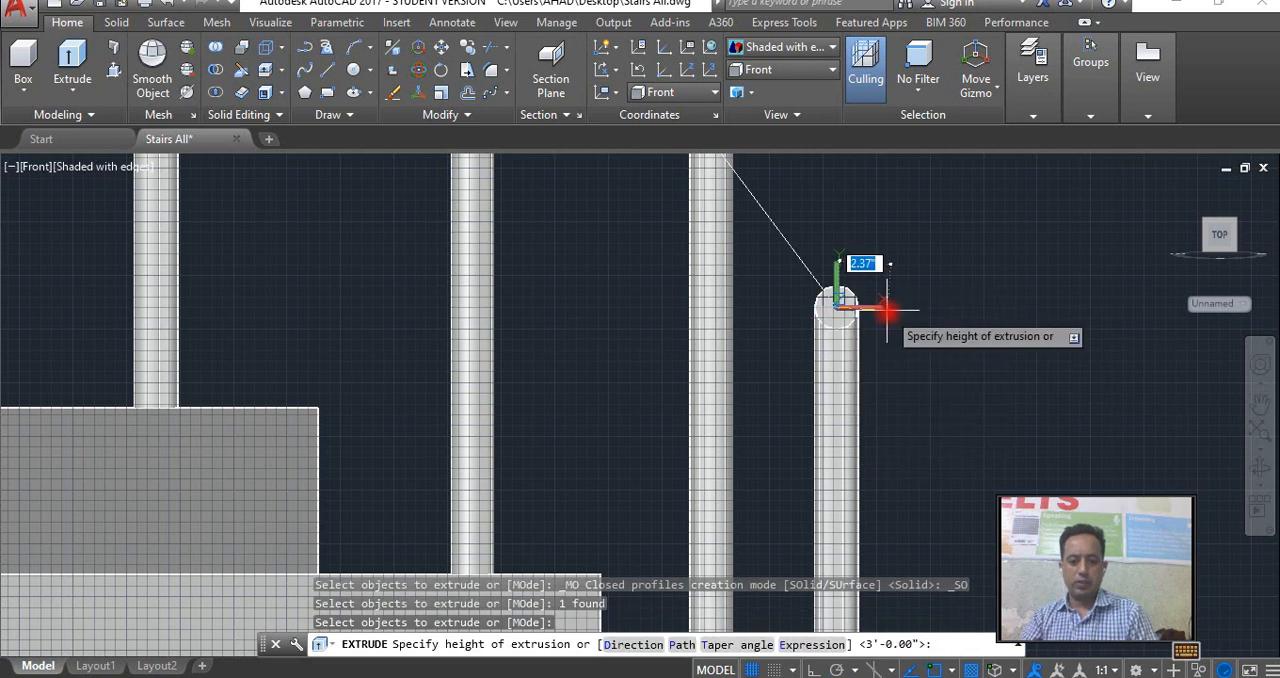
{"action": "type", "text": "p"}
{"action": "key", "text": "Return"}
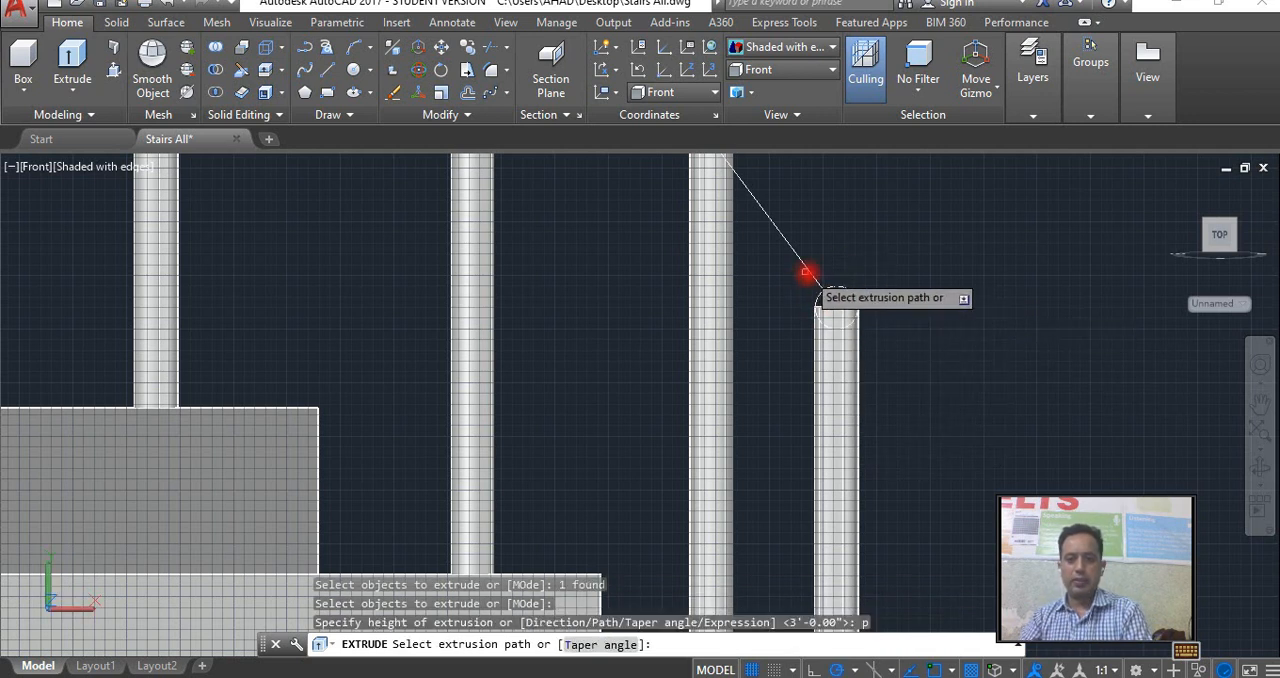
{"action": "left_click", "coordinate": [808, 274]}
Examine the circular staircase and its handrail from several sides in 3D.
{"action": "scroll", "coordinate": [826, 320], "scroll_direction": "down", "scroll_amount": 4}
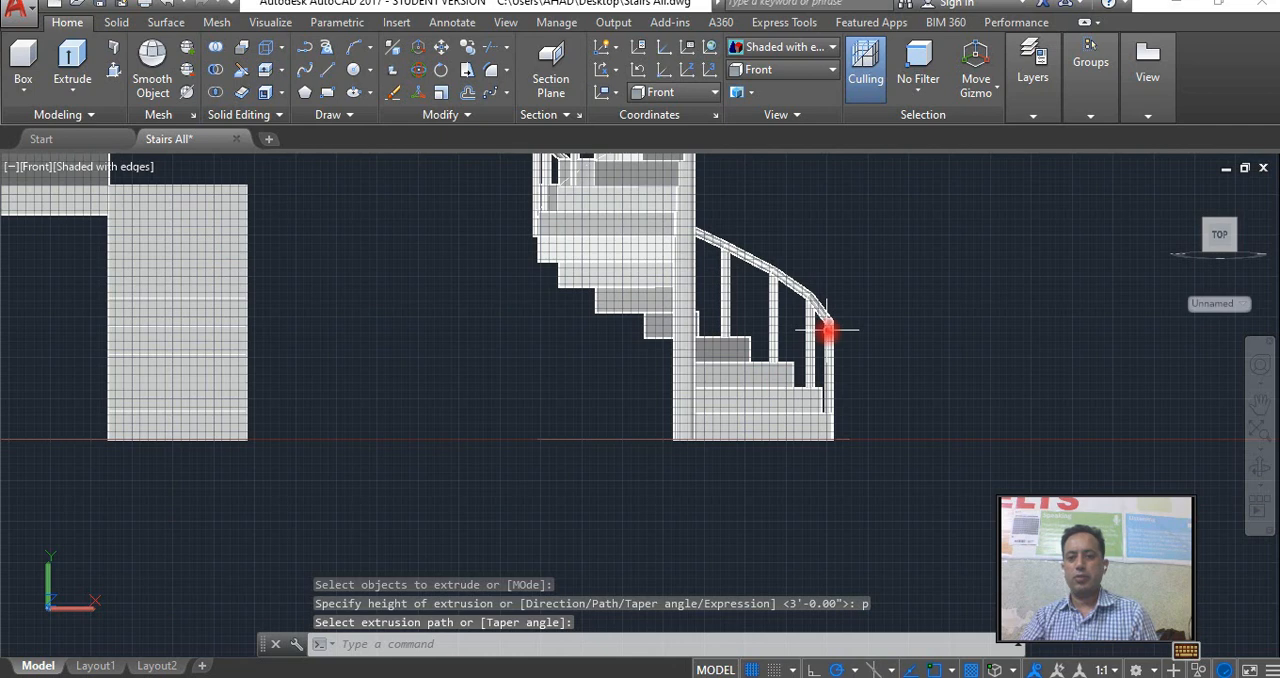
{"action": "left_click", "coordinate": [1259, 465]}
{"action": "left_click_drag", "start_coordinate": [1214, 457], "coordinate": [637, 366]}
{"action": "scroll", "coordinate": [637, 367], "scroll_direction": "down", "scroll_amount": 5}
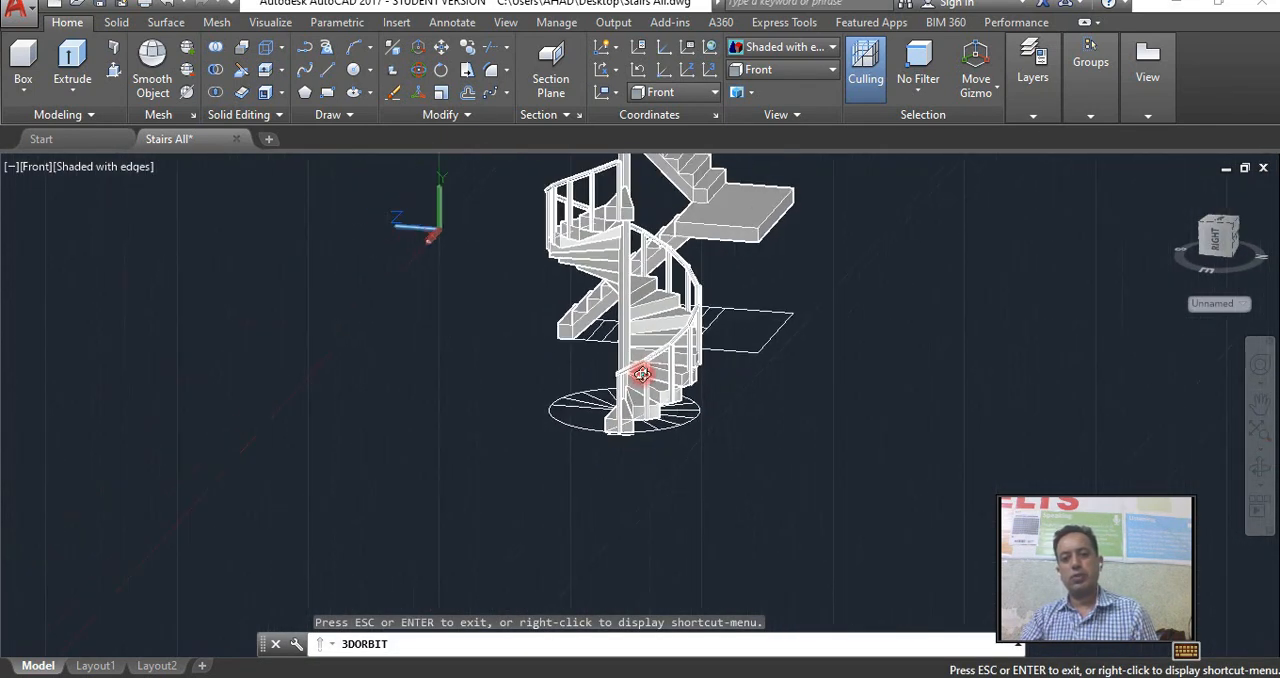
{"action": "left_click_drag", "start_coordinate": [681, 305], "coordinate": [874, 416]}
{"action": "middle_click_drag", "start_coordinate": [560, 393], "coordinate": [825, 399]}
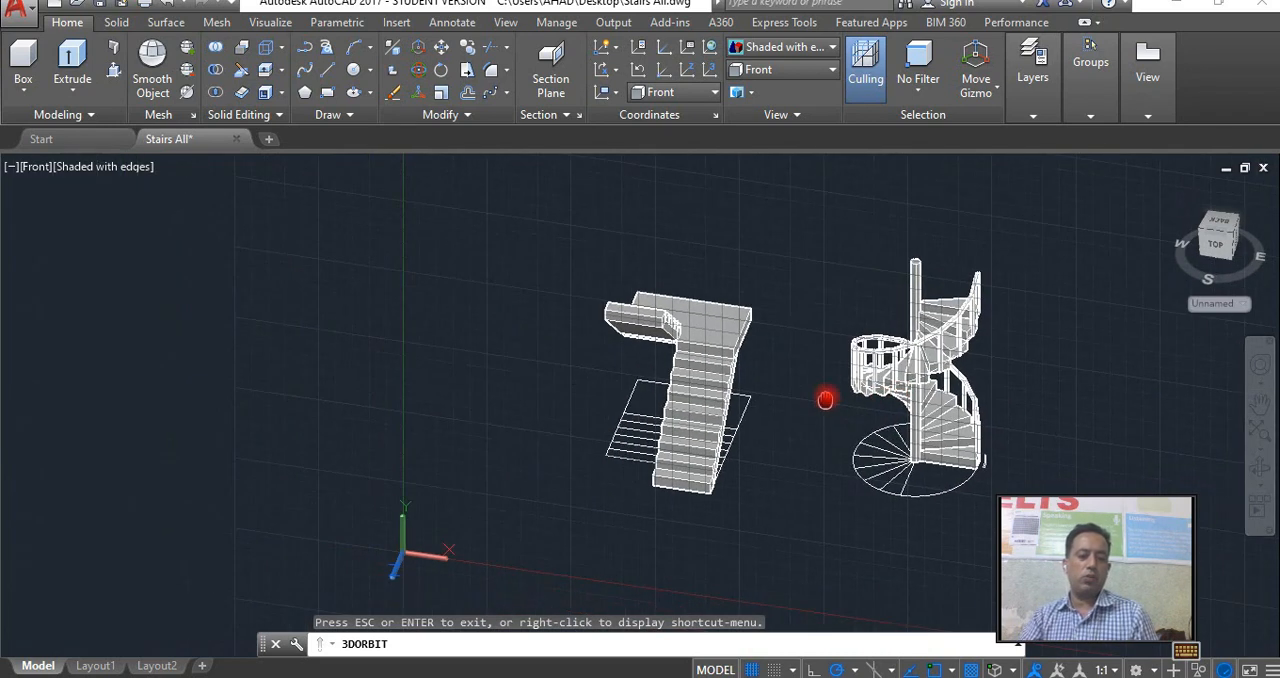
{"action": "left_click_drag", "start_coordinate": [712, 393], "coordinate": [709, 394]}
{"action": "right_click", "coordinate": [686, 368]}
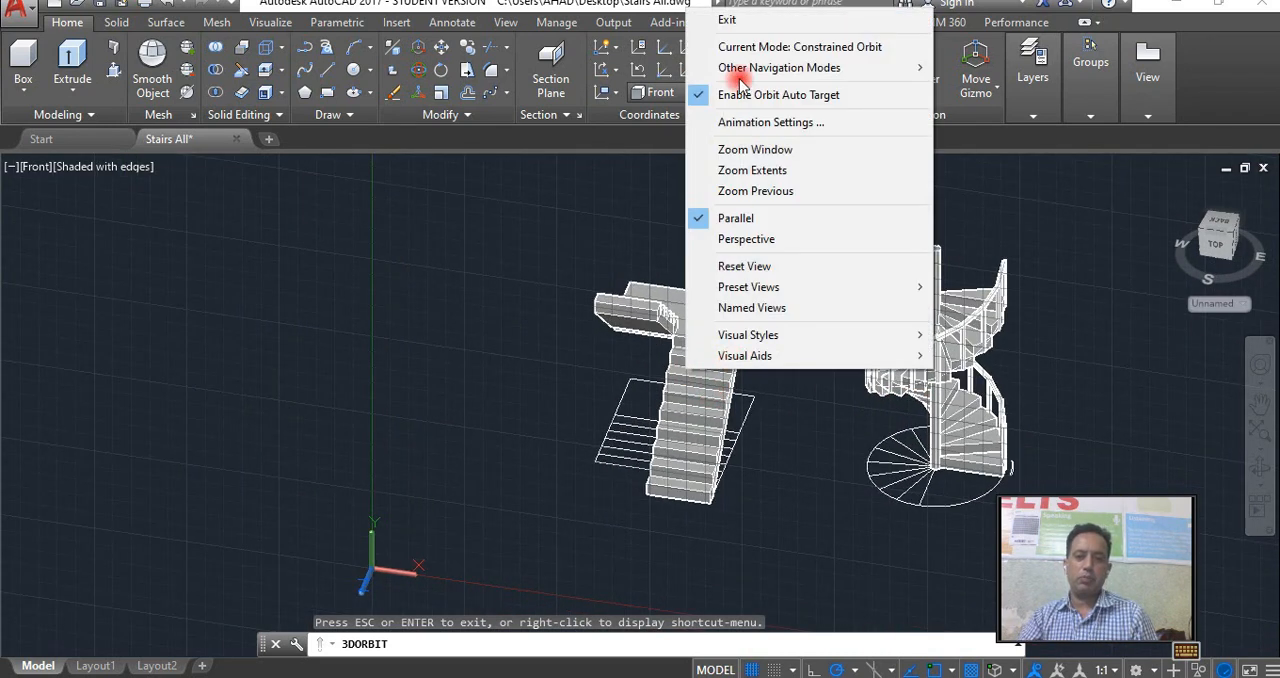
{"action": "left_click", "coordinate": [736, 21]}
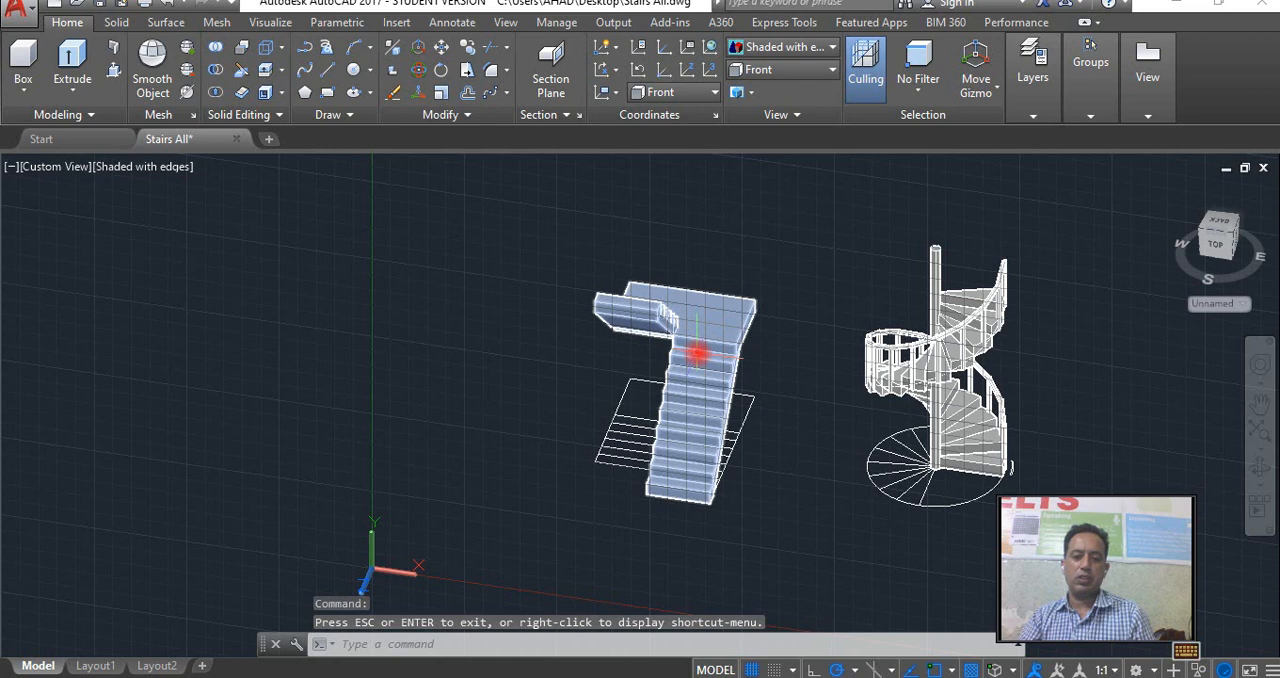
Switch to the Top view and make room for a new plan beside the straight-flight staircase.
{"action": "left_click", "coordinate": [1218, 247]}
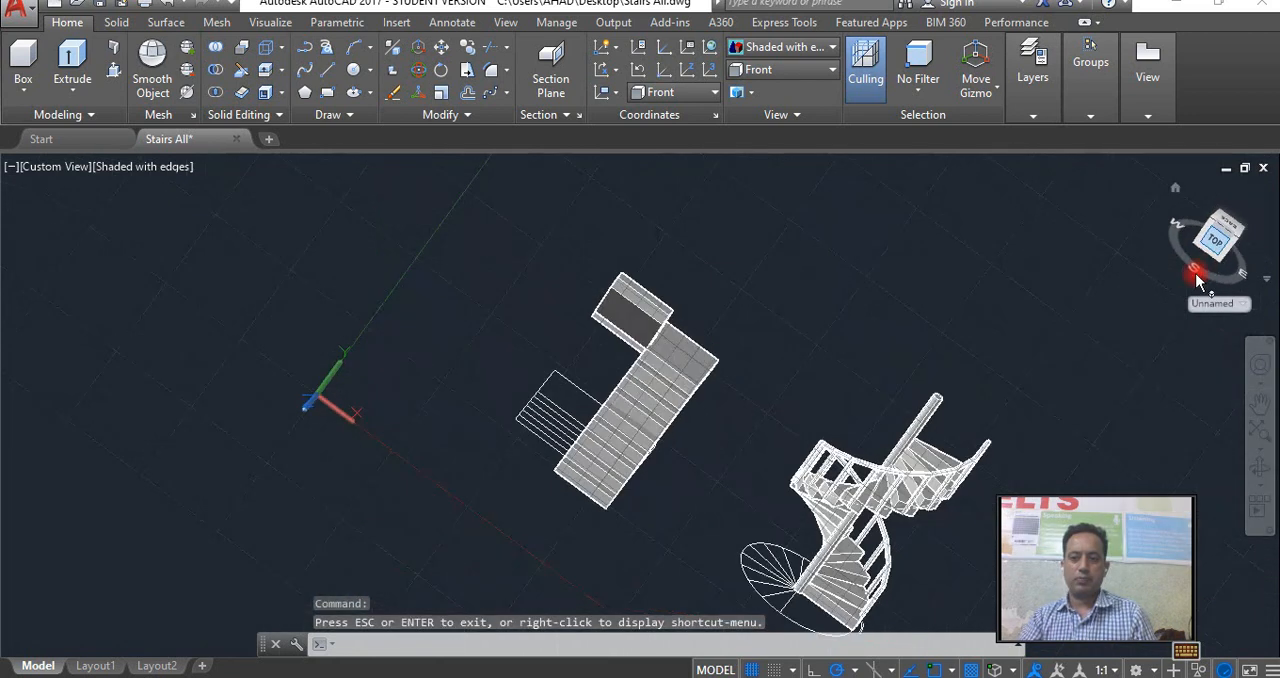
{"action": "left_click", "coordinate": [826, 92]}
{"action": "left_click", "coordinate": [770, 92]}
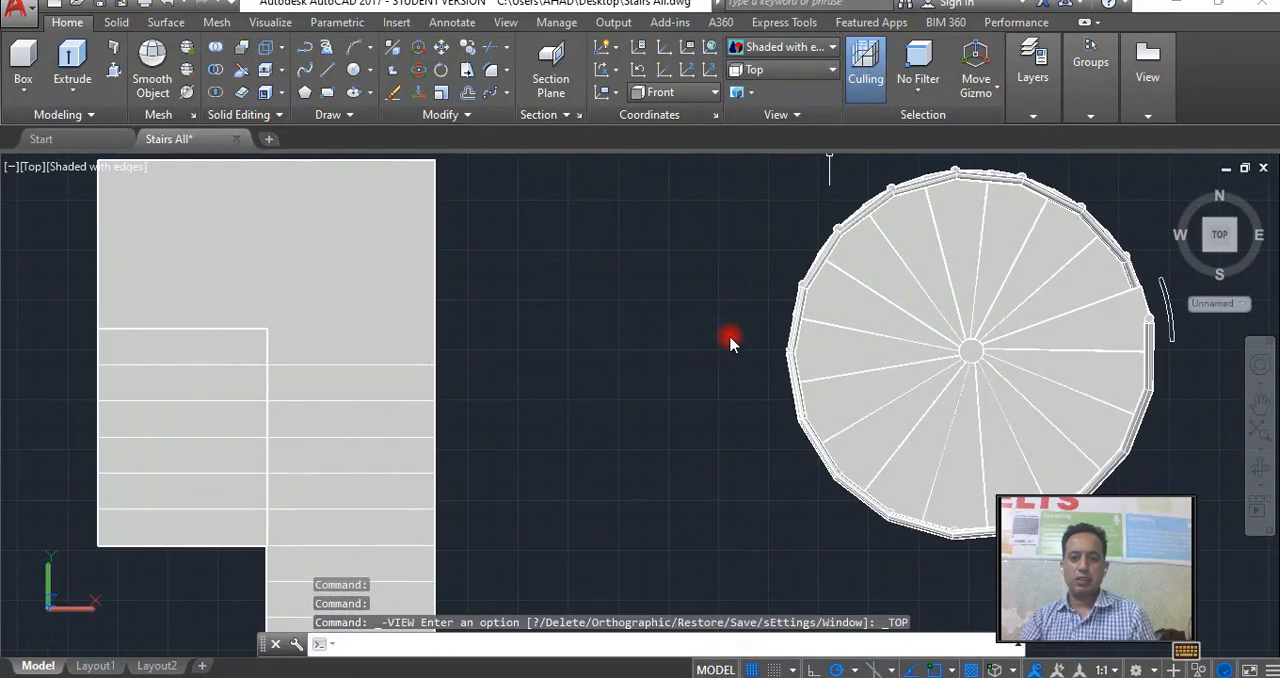
{"action": "middle_click_drag", "start_coordinate": [495, 361], "coordinate": [708, 357]}
{"action": "middle_click_drag", "start_coordinate": [541, 361], "coordinate": [803, 361]}
Draw a rectangle 10' long and 3'-6" wide in the empty area beside the straight-flight staircase.
{"action": "type", "text": "c"}
{"action": "key", "text": "Return"}
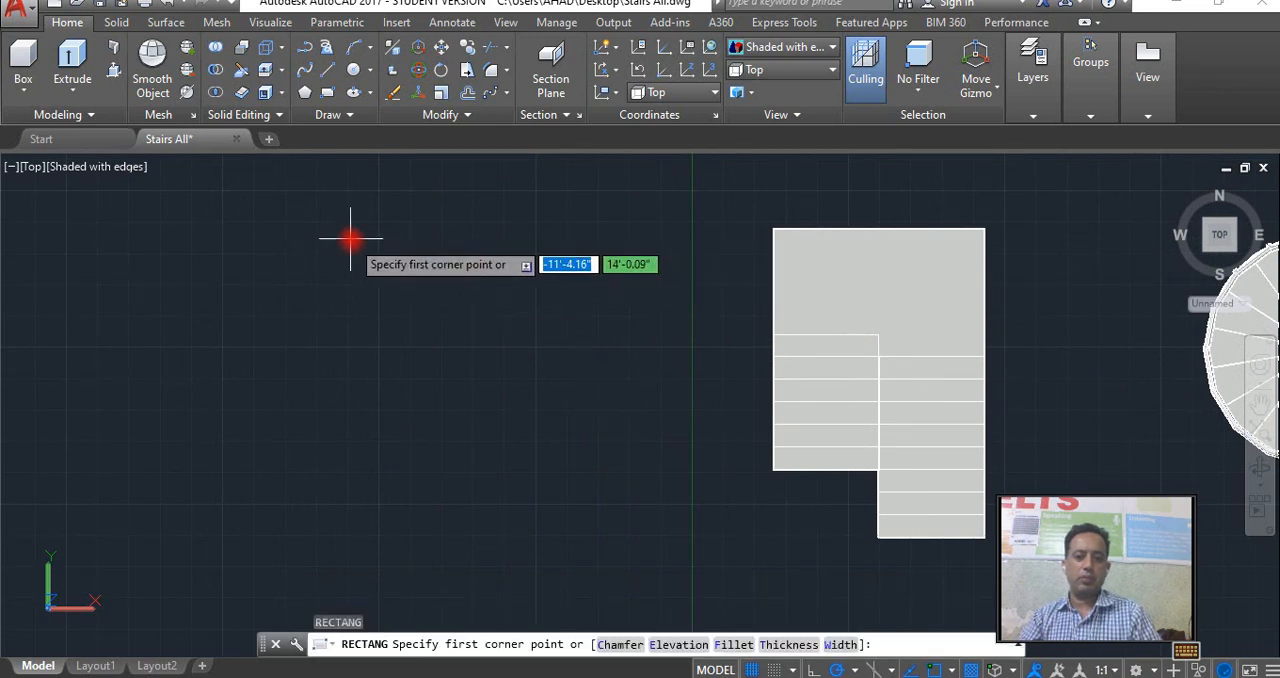
{"action": "left_click", "coordinate": [380, 350]}
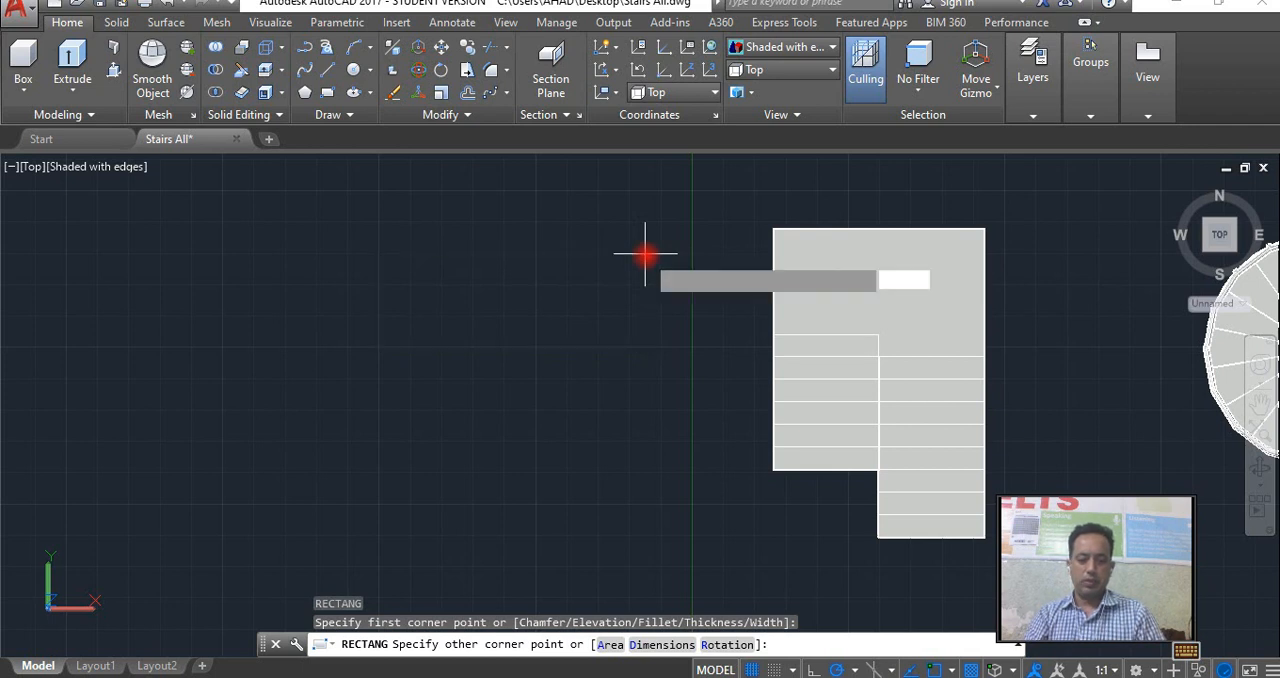
{"action": "type", "text": "d"}
{"action": "key", "text": "Return"}
{"action": "type", "text": "10'"}
{"action": "key", "text": "Return"}
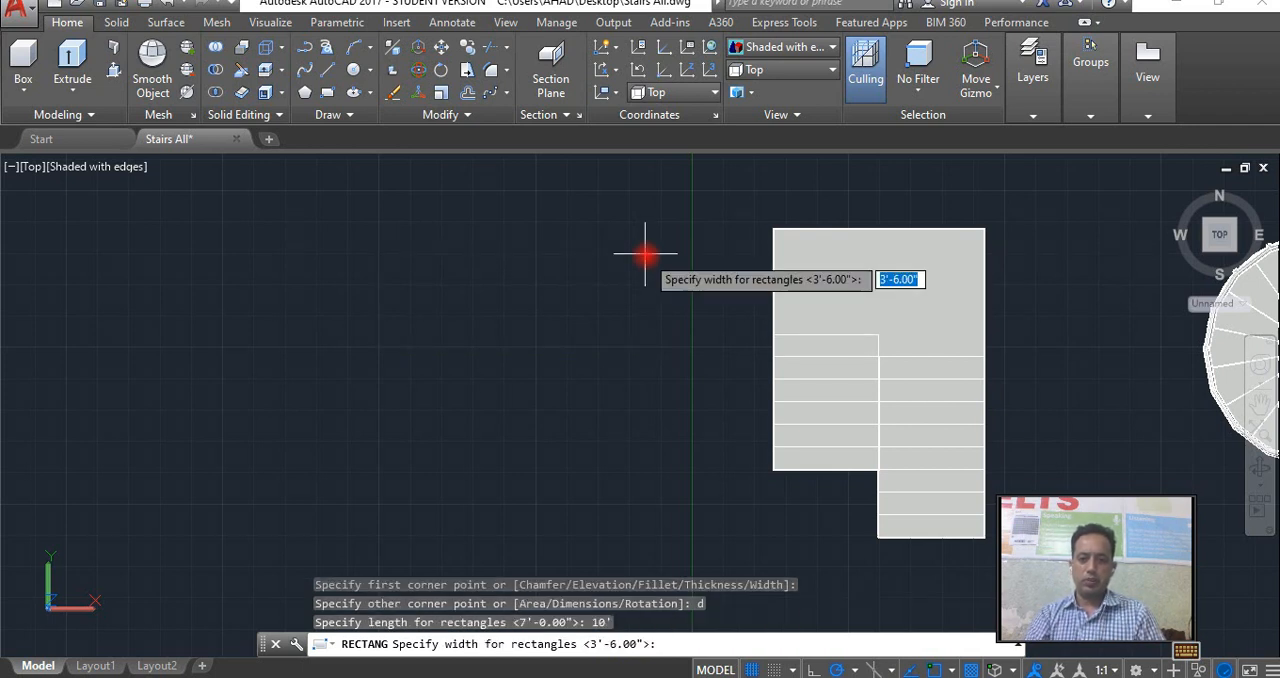
{"action": "key", "text": "Return"}
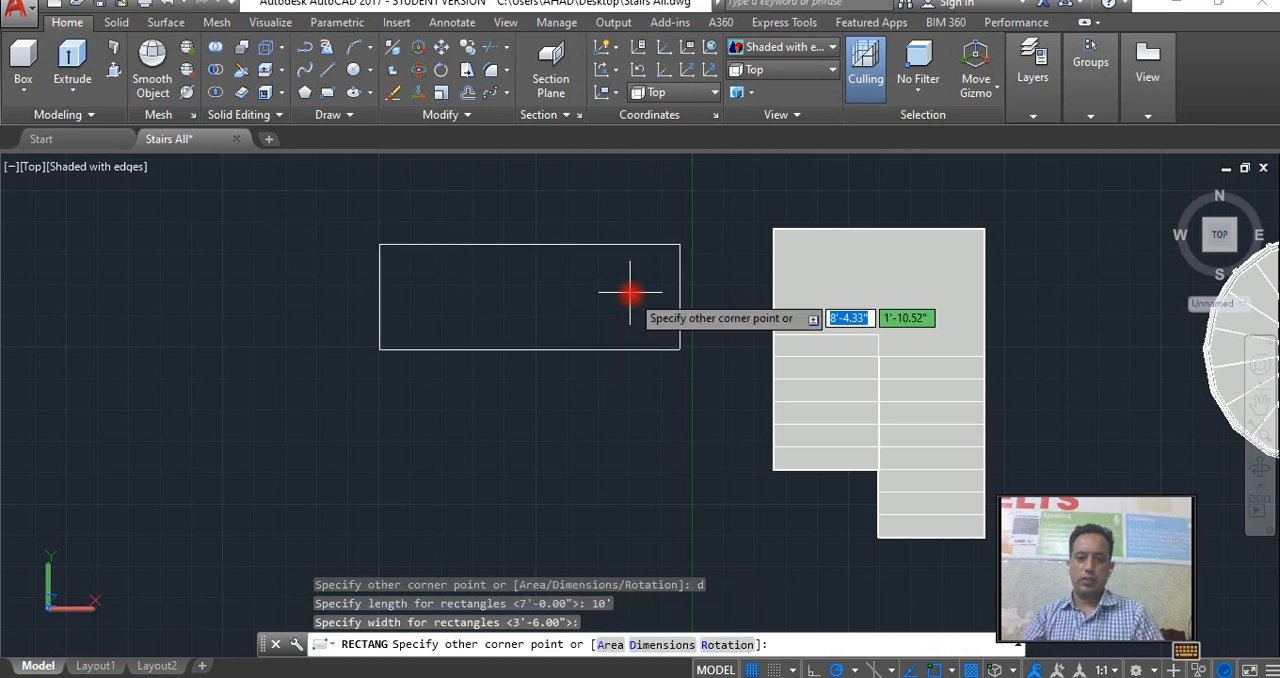
{"action": "left_click", "coordinate": [632, 369]}
Try to draw a tread rectangle from the 10' rectangle's lower right corner, entering 3.5' for its opposite corner.
{"action": "middle_click_drag", "start_coordinate": [632, 369], "coordinate": [603, 320]}
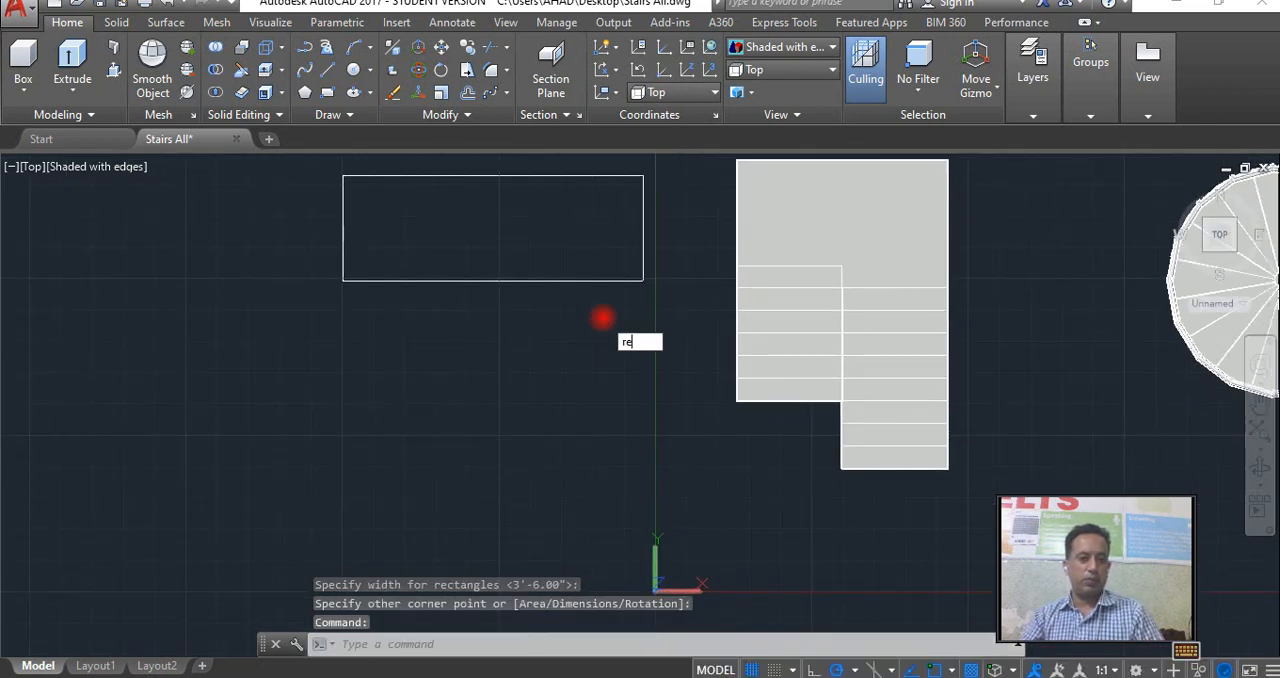
{"action": "key", "text": "Return"}
{"action": "left_click", "coordinate": [642, 281]}
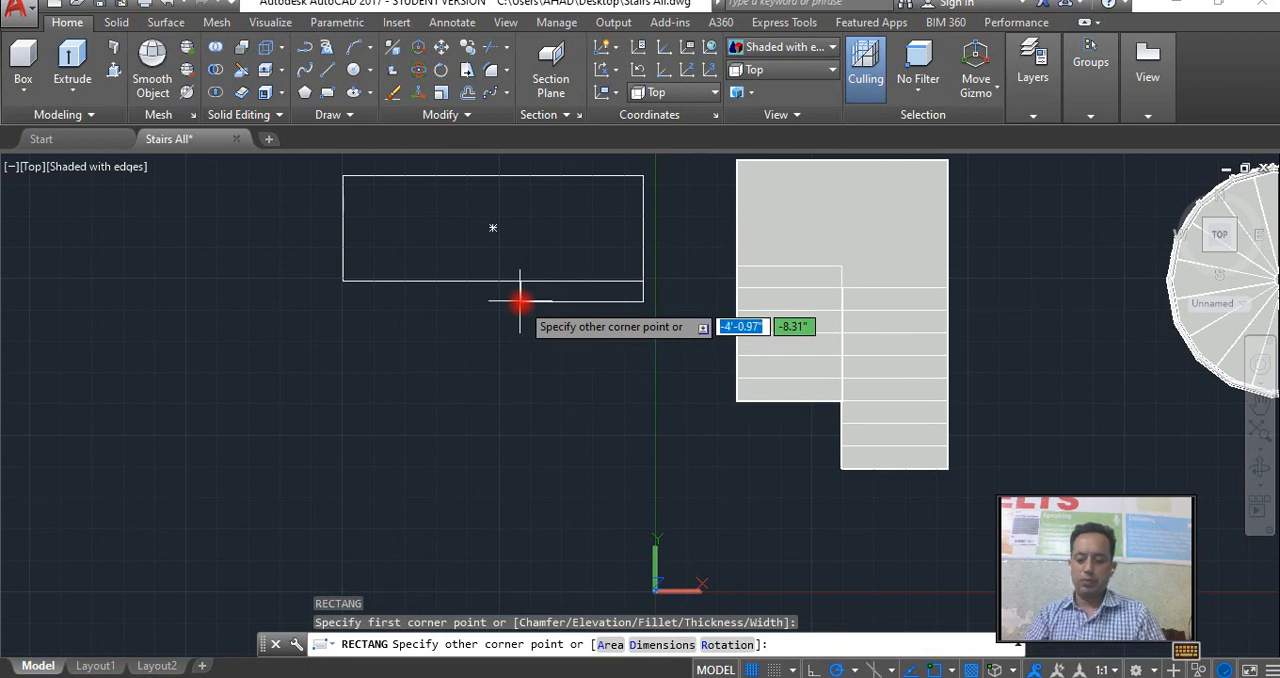
{"action": "type", "text": "3.5'"}
{"action": "key", "text": "Return"}
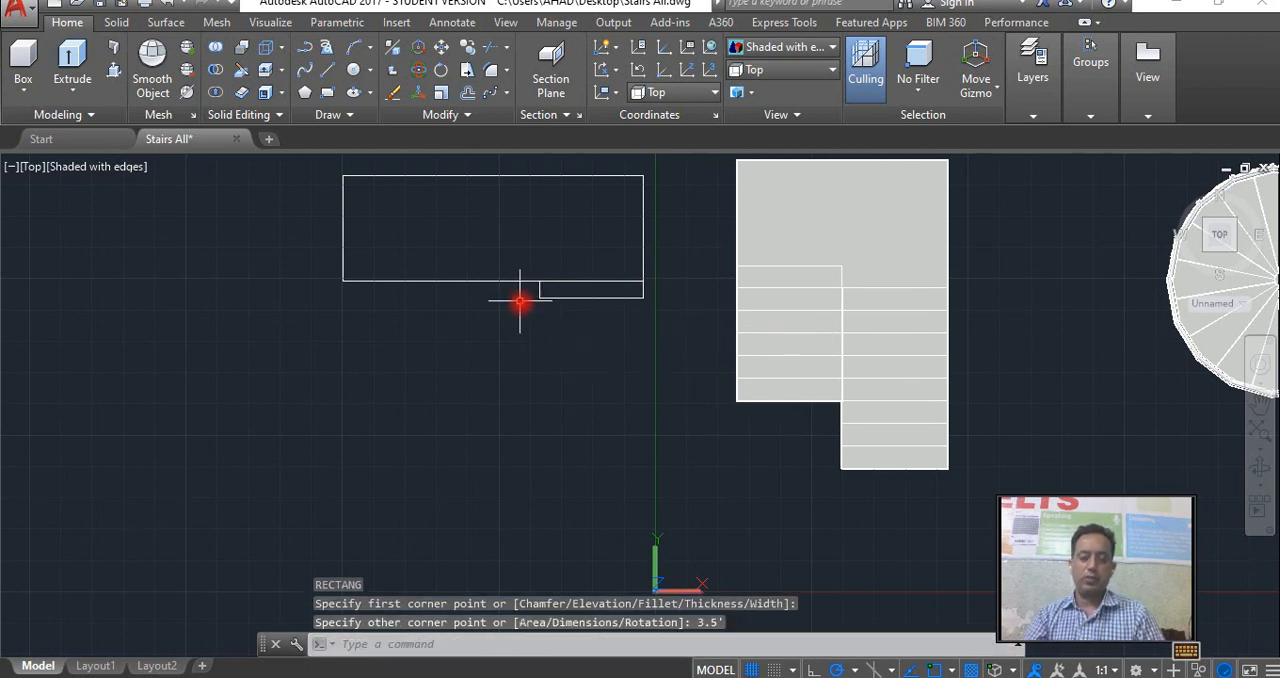
Erase the small rectangle below the 10' rectangle.
{"action": "left_click", "coordinate": [573, 300]}
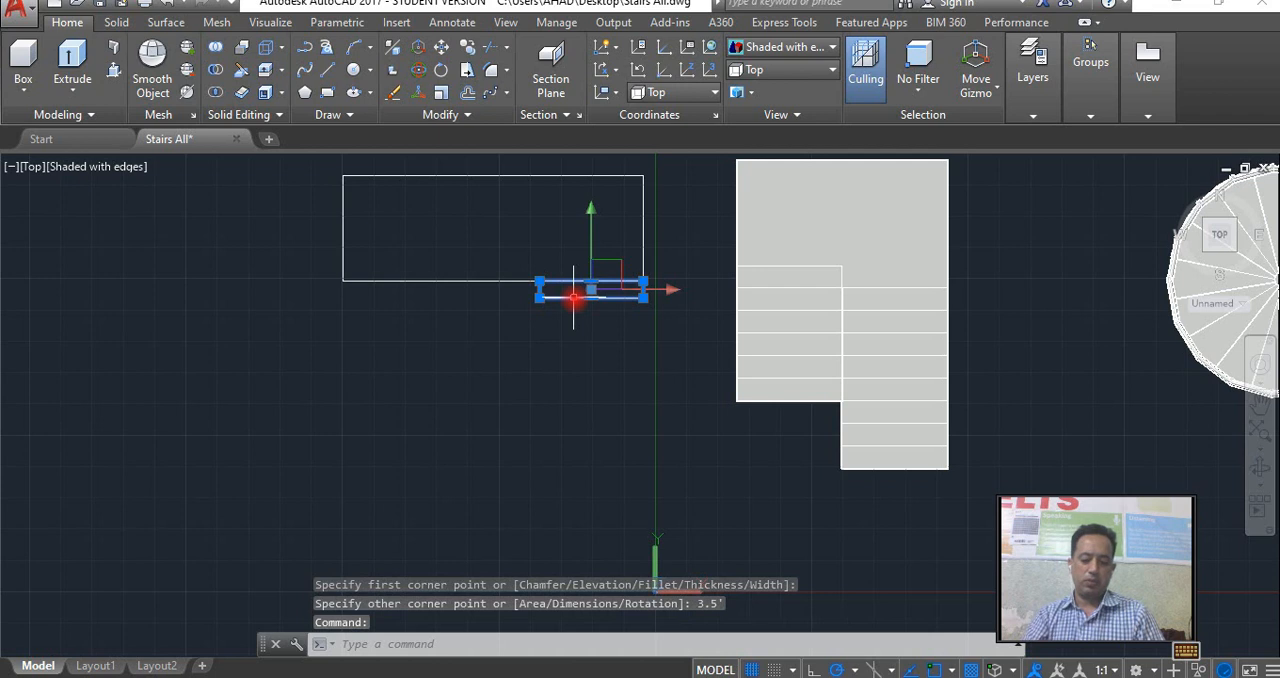
{"action": "type", "text": "rec"}
{"action": "key", "text": "Return"}
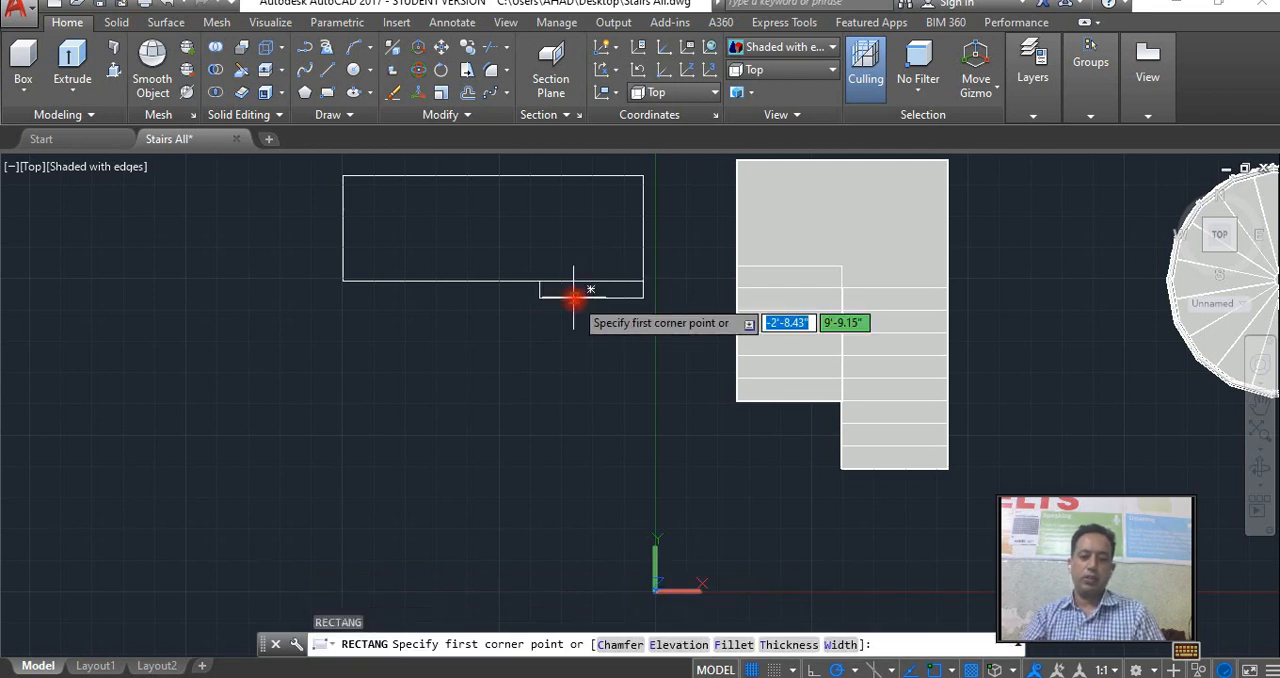
{"action": "key", "text": "Escape"}
{"action": "left_click", "coordinate": [645, 297]}
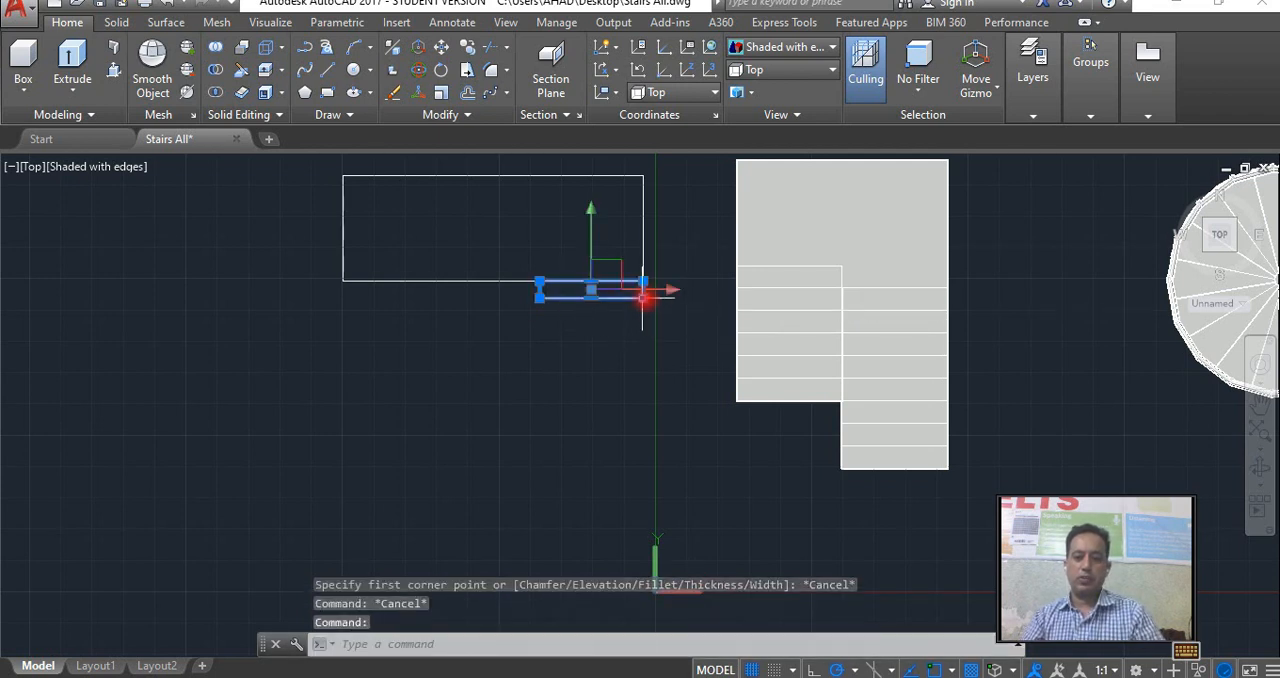
{"action": "key", "text": "Delete"}
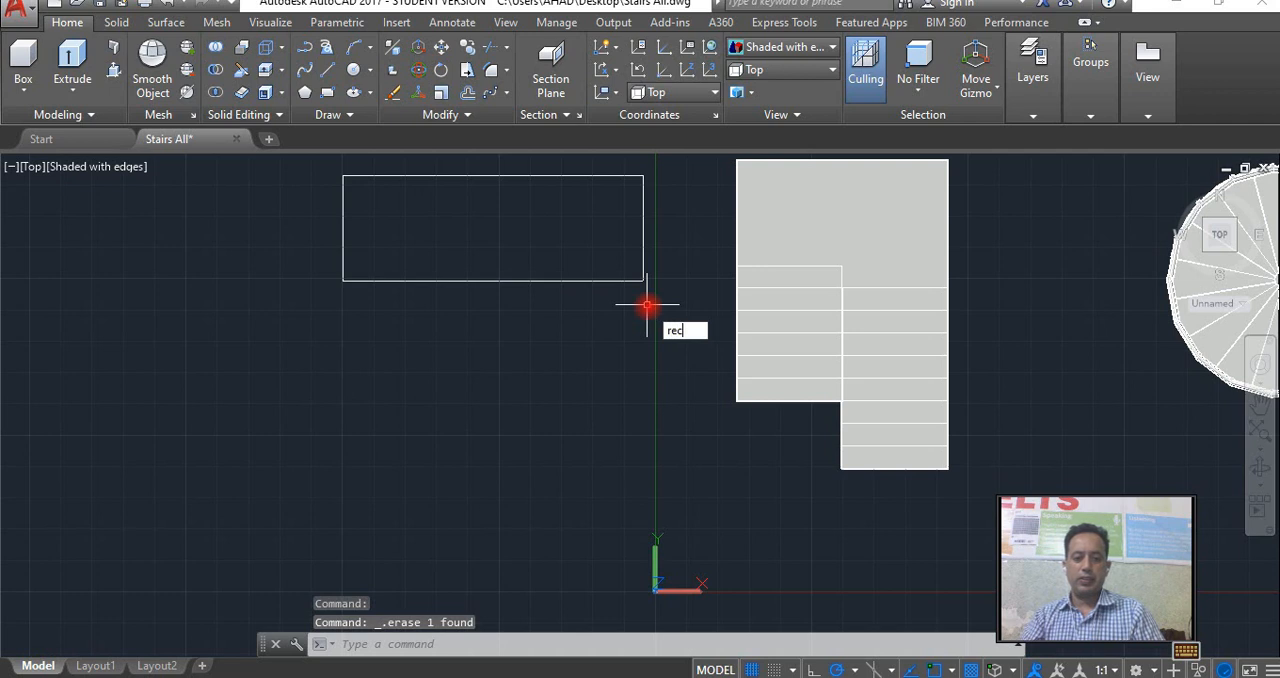
{"action": "key", "text": "Return"}
{"action": "left_click", "coordinate": [643, 281]}
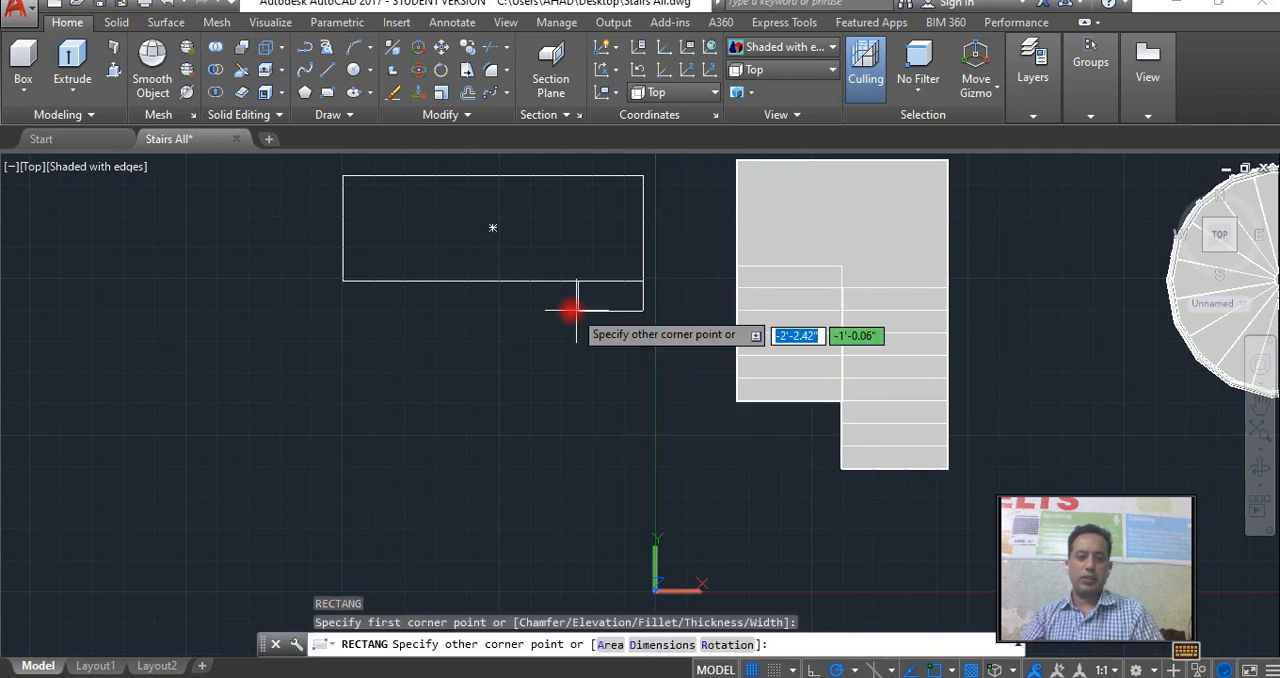
{"action": "type", "text": "d"}
{"action": "key", "text": "Return"}
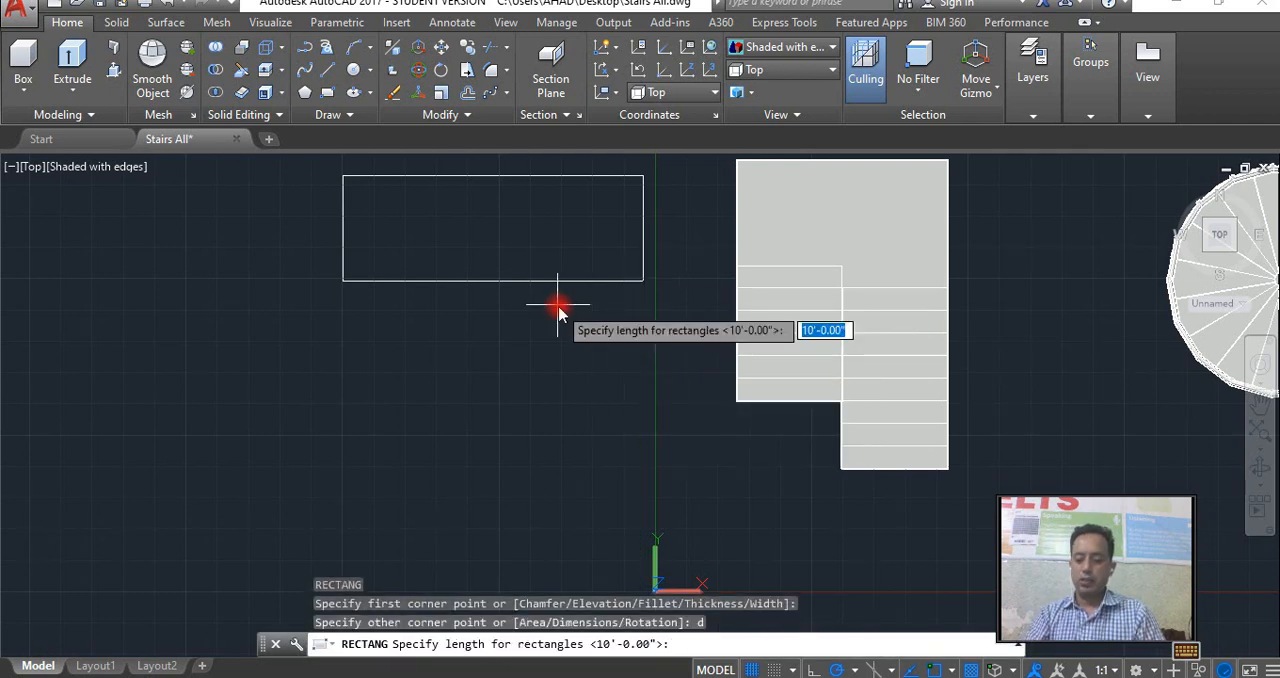
{"action": "key", "text": "Return"}
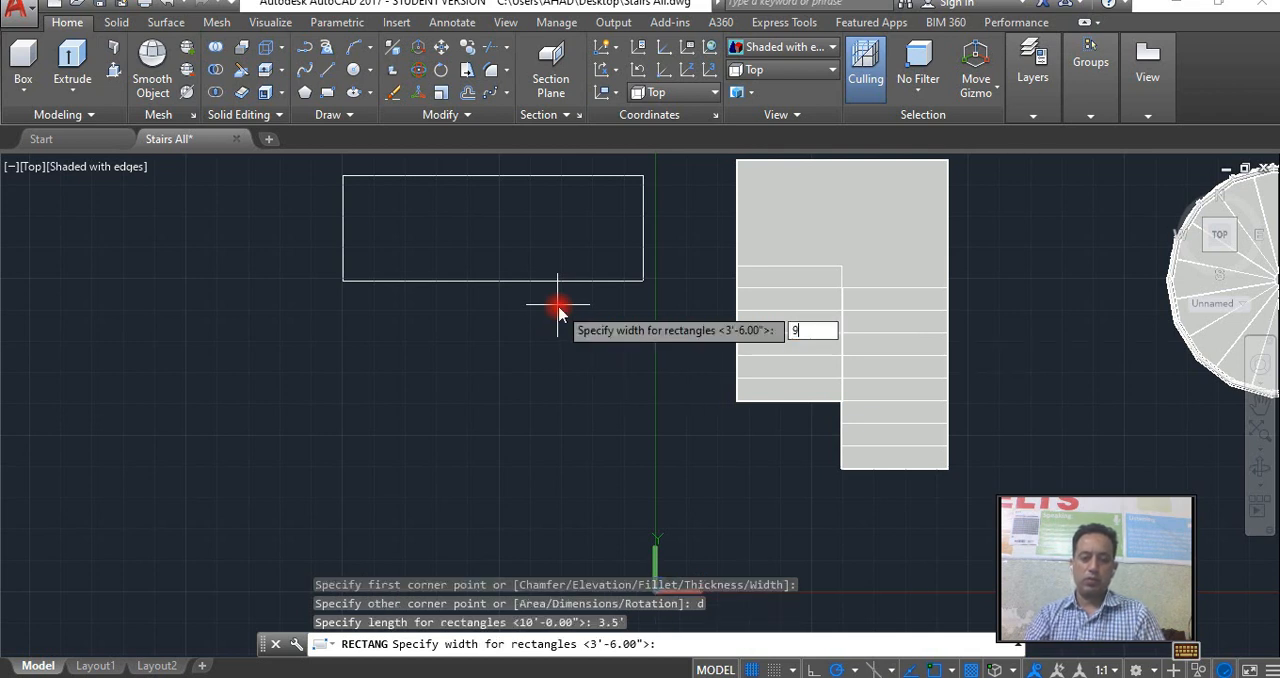
{"action": "key", "text": "Return"}
{"action": "key", "text": "Escape"}
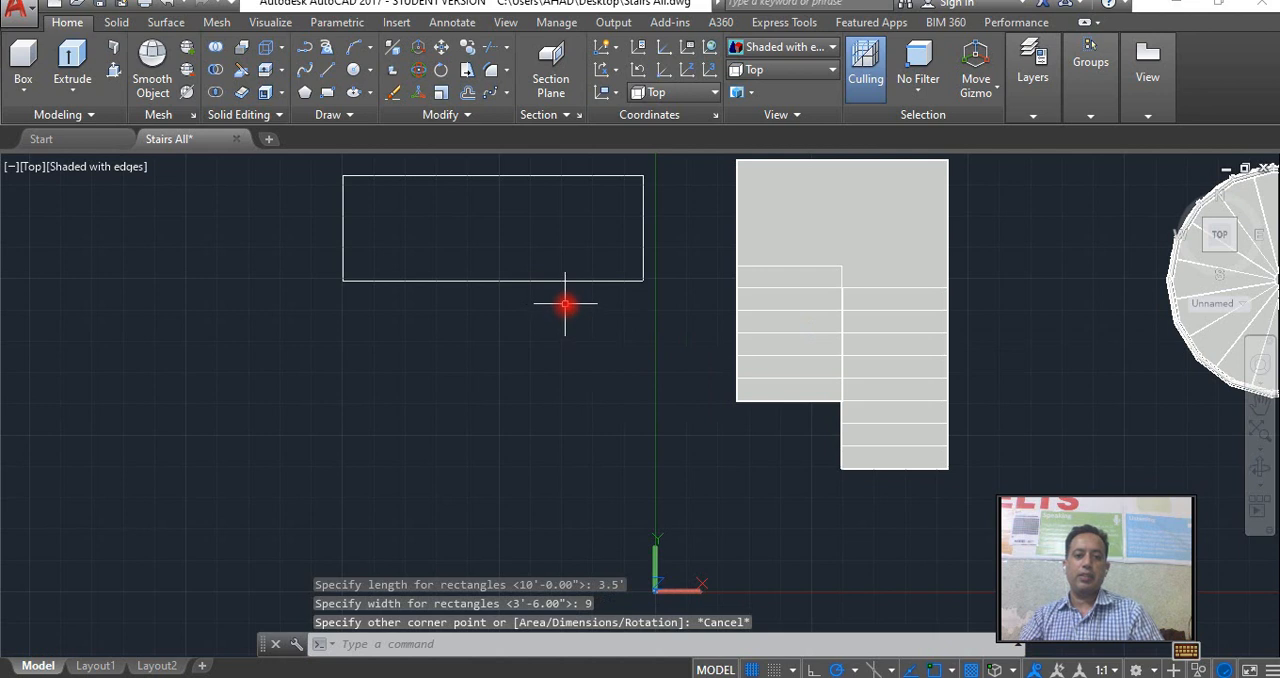
Draw a tread rectangle 3.5' long and 9" wide below the 10' rectangle, starting at its lower right corner.
{"action": "type", "text": "re"}
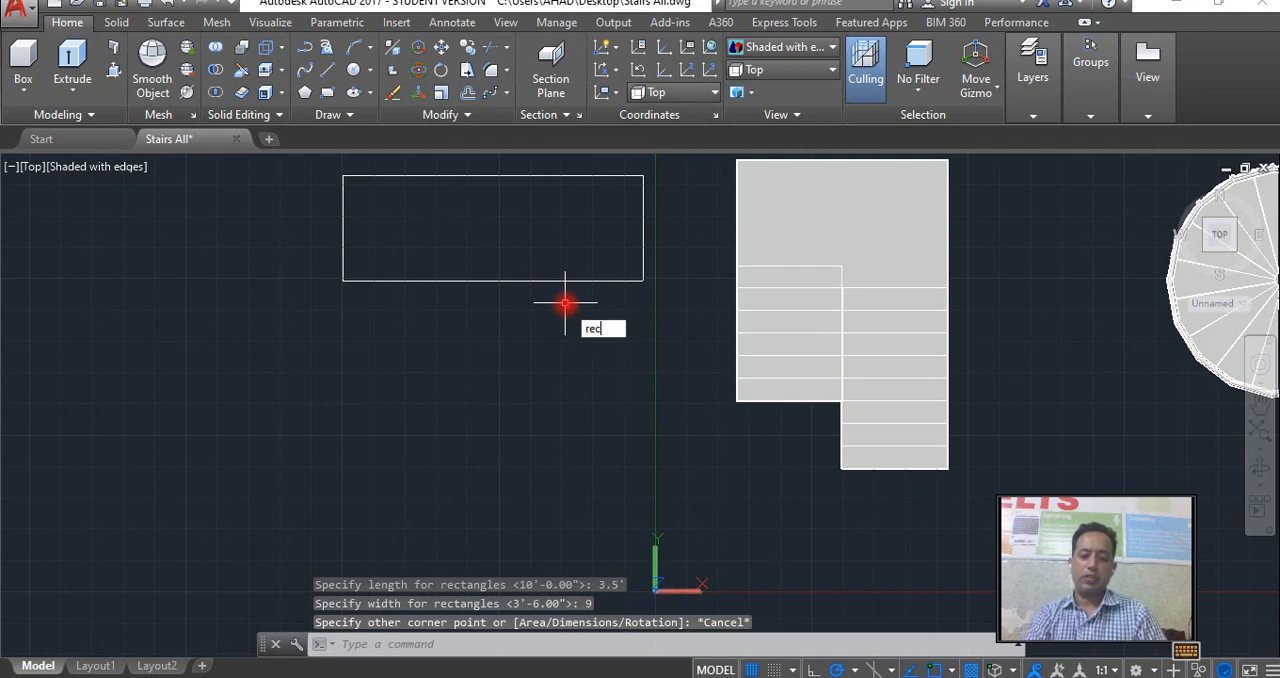
{"action": "type", "text": "c"}
{"action": "key", "text": "Return"}
{"action": "left_click", "coordinate": [633, 278]}
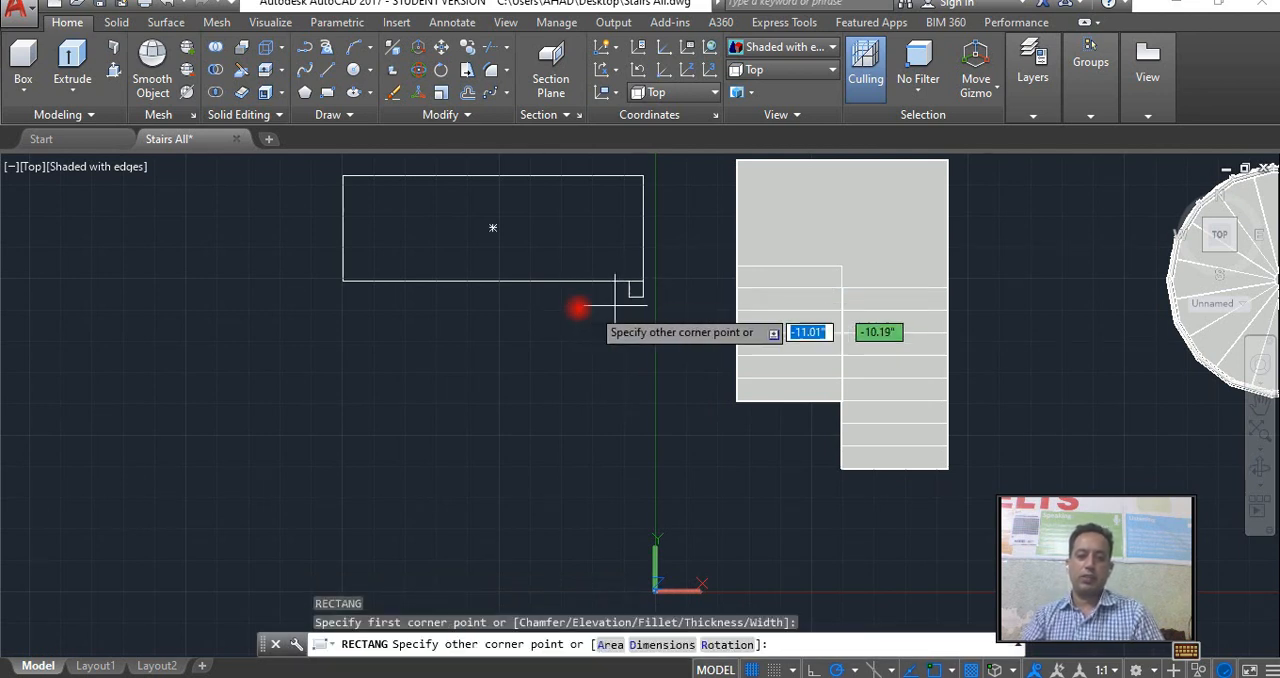
{"action": "type", "text": "d"}
{"action": "key", "text": "Return"}
{"action": "type", "text": "3.5'"}
{"action": "key", "text": "Return"}
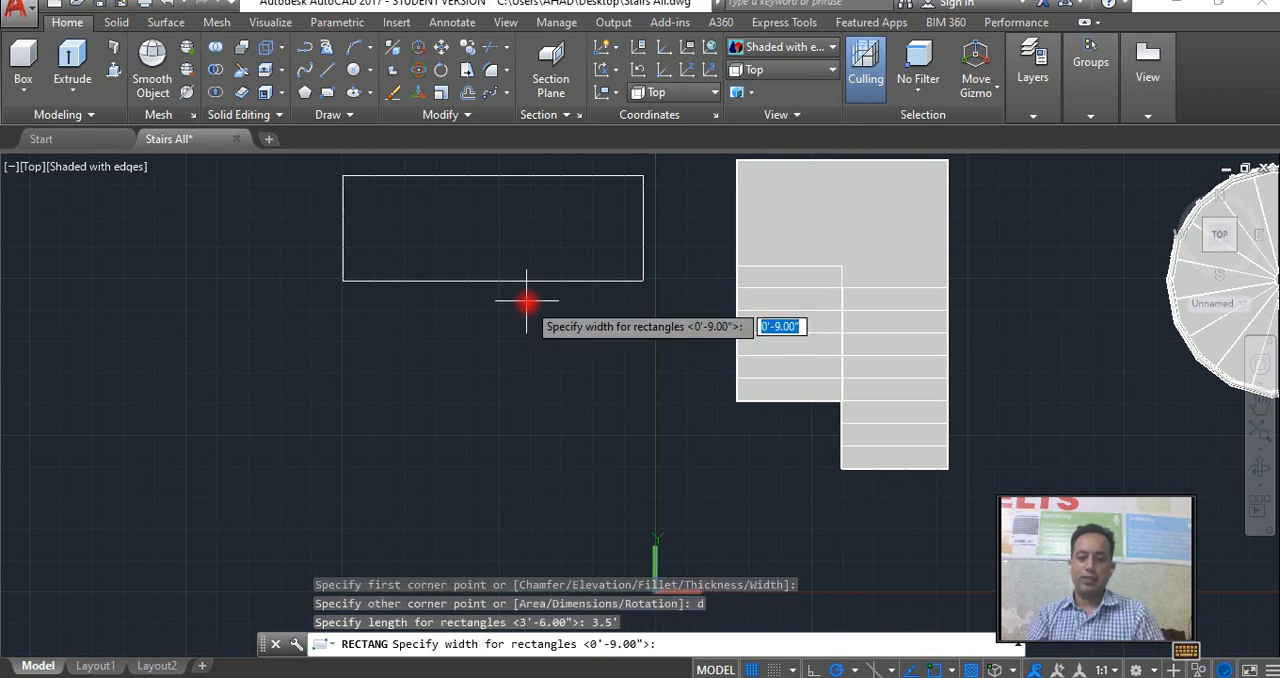
{"action": "key", "text": "Return"}
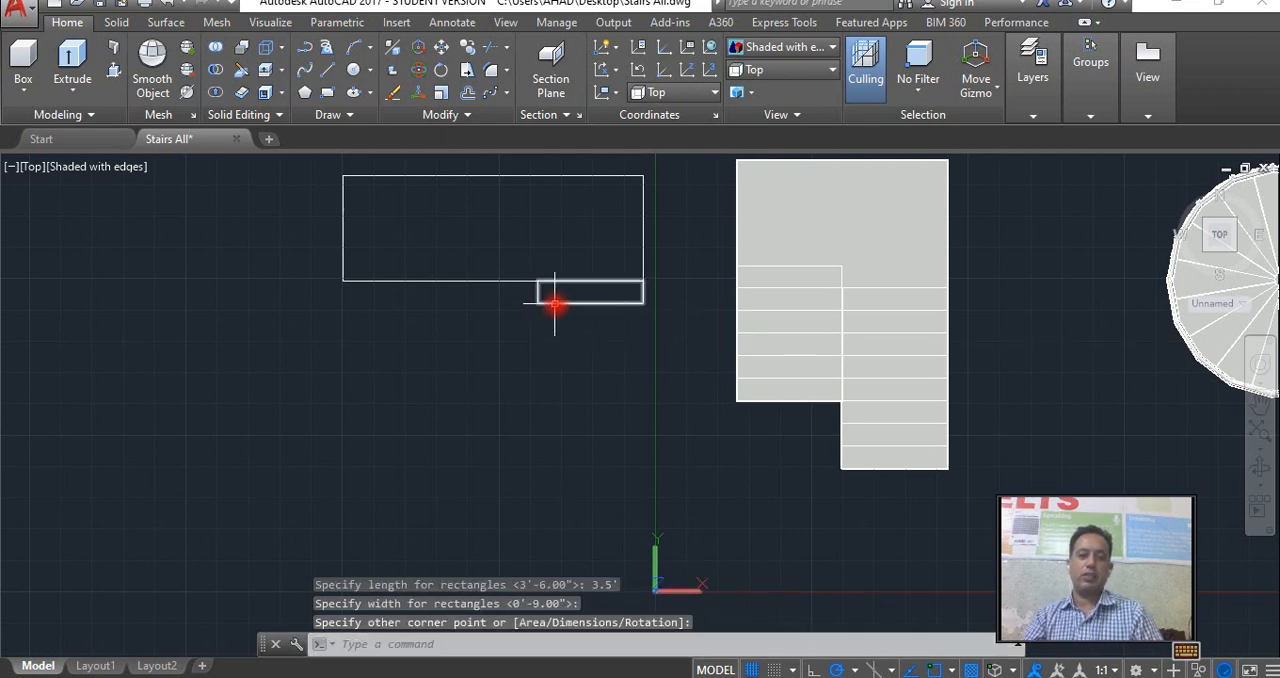
Copy the tread rectangle seven times downward, placing each copy edge to edge below the previous one.
{"action": "left_click", "coordinate": [555, 304]}
{"action": "type", "text": "co"}
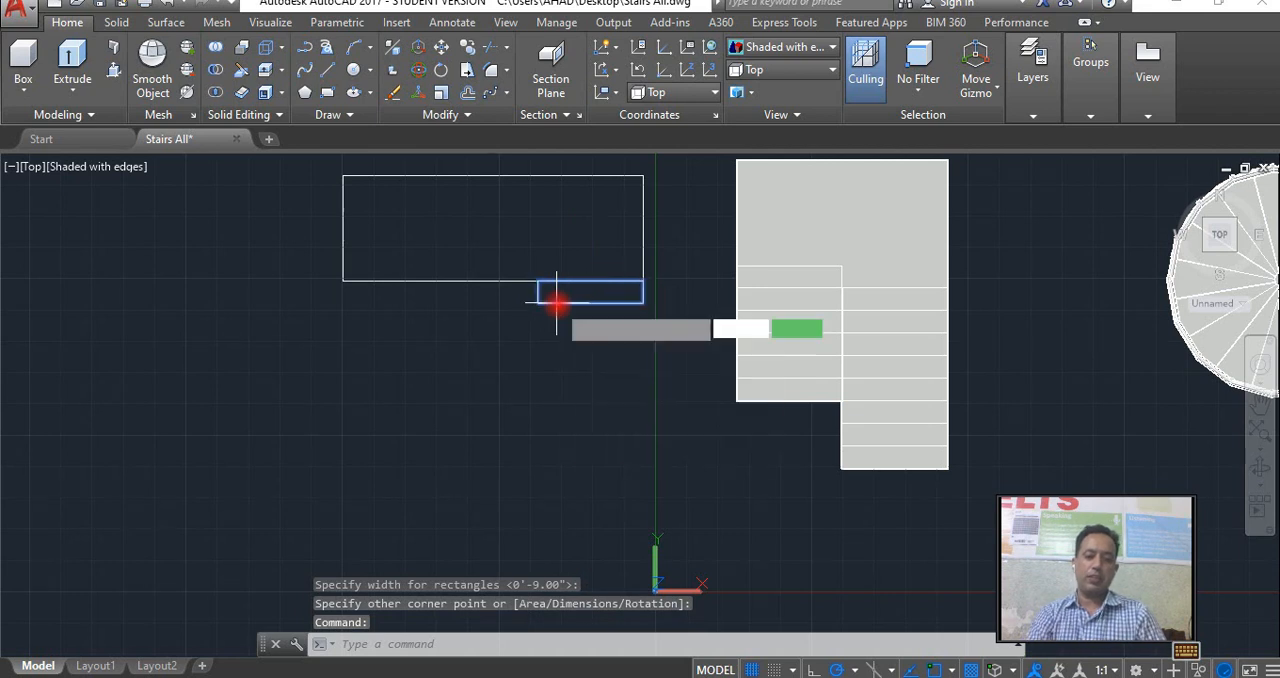
{"action": "key", "text": "Return"}
{"action": "left_click", "coordinate": [642, 282]}
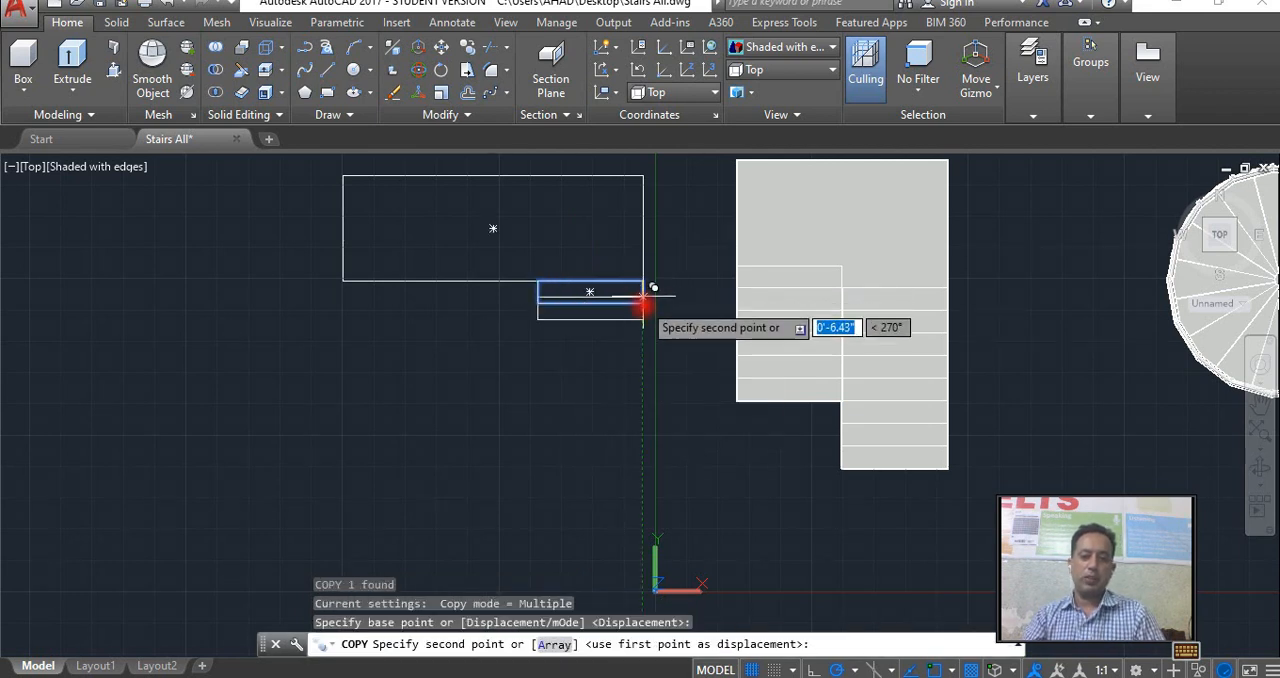
{"action": "left_click", "coordinate": [643, 303]}
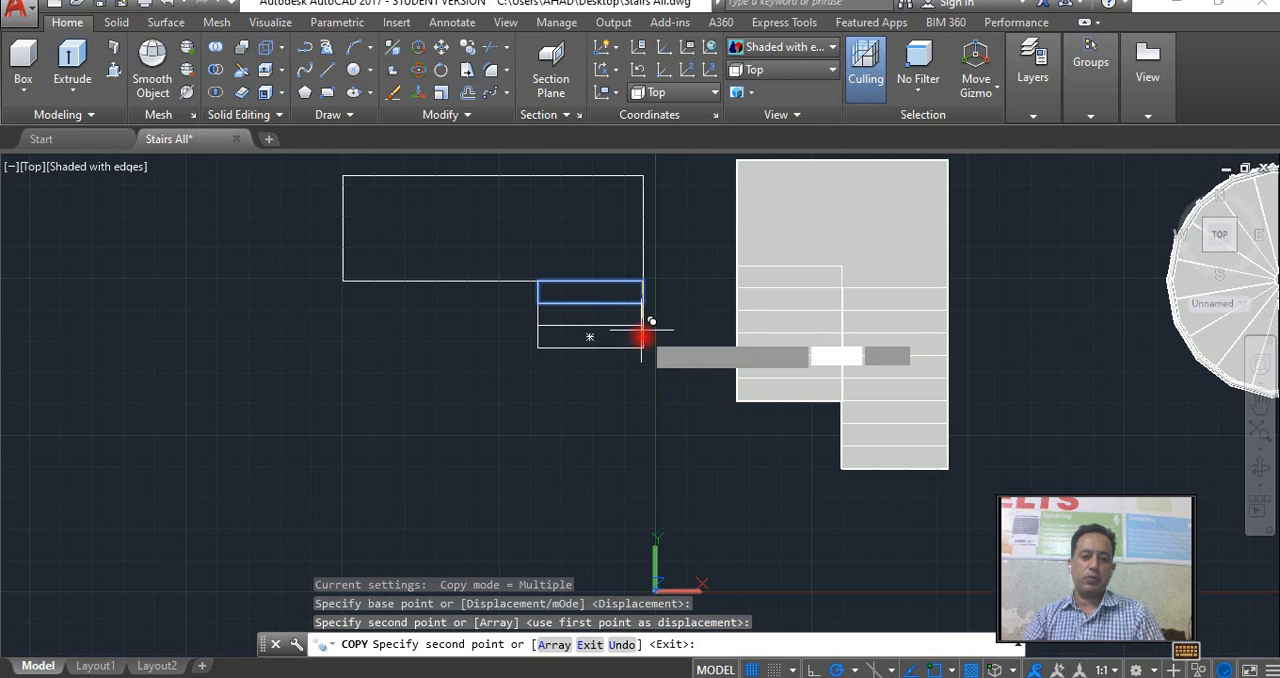
{"action": "left_click", "coordinate": [643, 327]}
{"action": "left_click", "coordinate": [643, 349]}
{"action": "left_click", "coordinate": [643, 372]}
{"action": "left_click", "coordinate": [643, 395]}
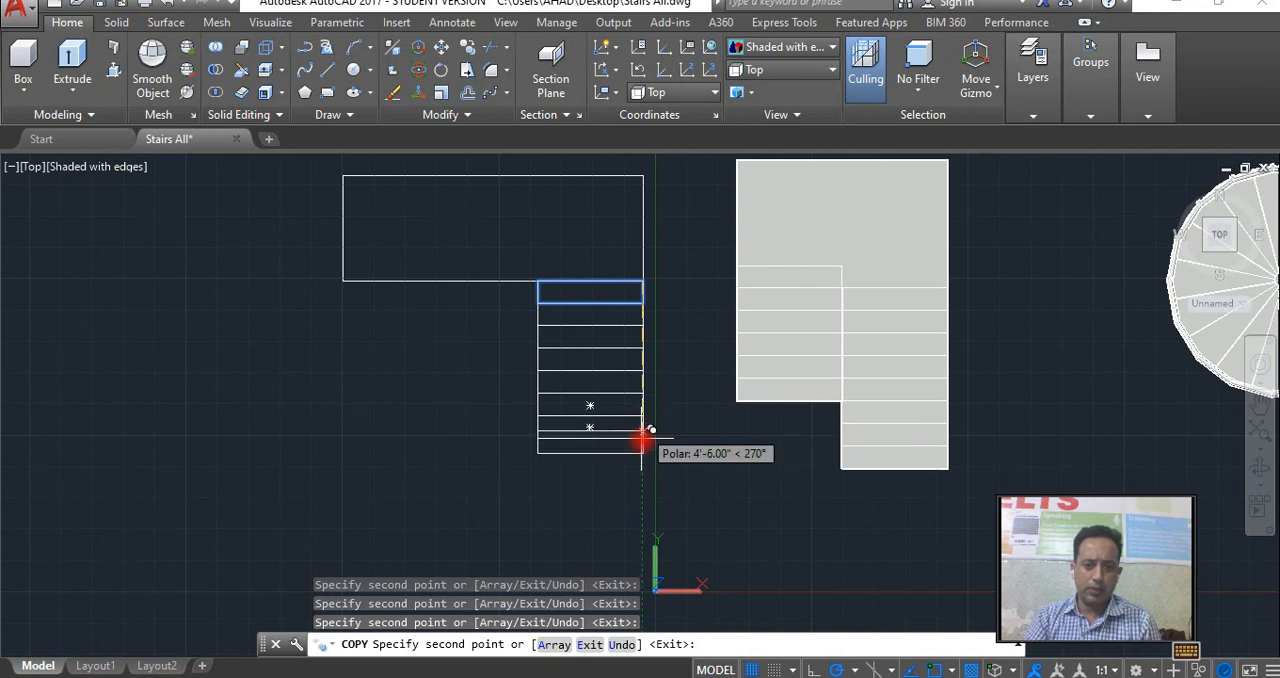
{"action": "left_click", "coordinate": [643, 418]}
{"action": "left_click", "coordinate": [643, 440]}
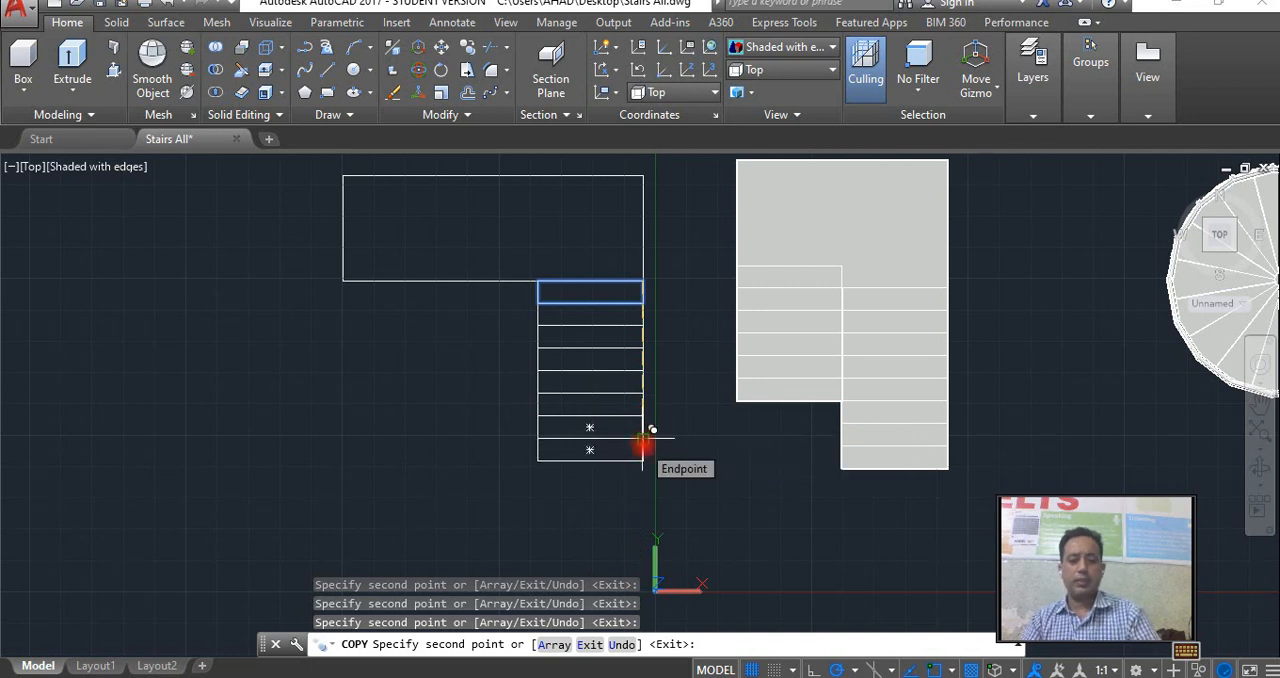
{"action": "key", "text": "Escape"}
Mirror the eight treads across the midline of the 10' landing rectangle, keeping the originals, to form the second flight.
{"action": "left_click", "coordinate": [625, 481]}
{"action": "left_click", "coordinate": [517, 295]}
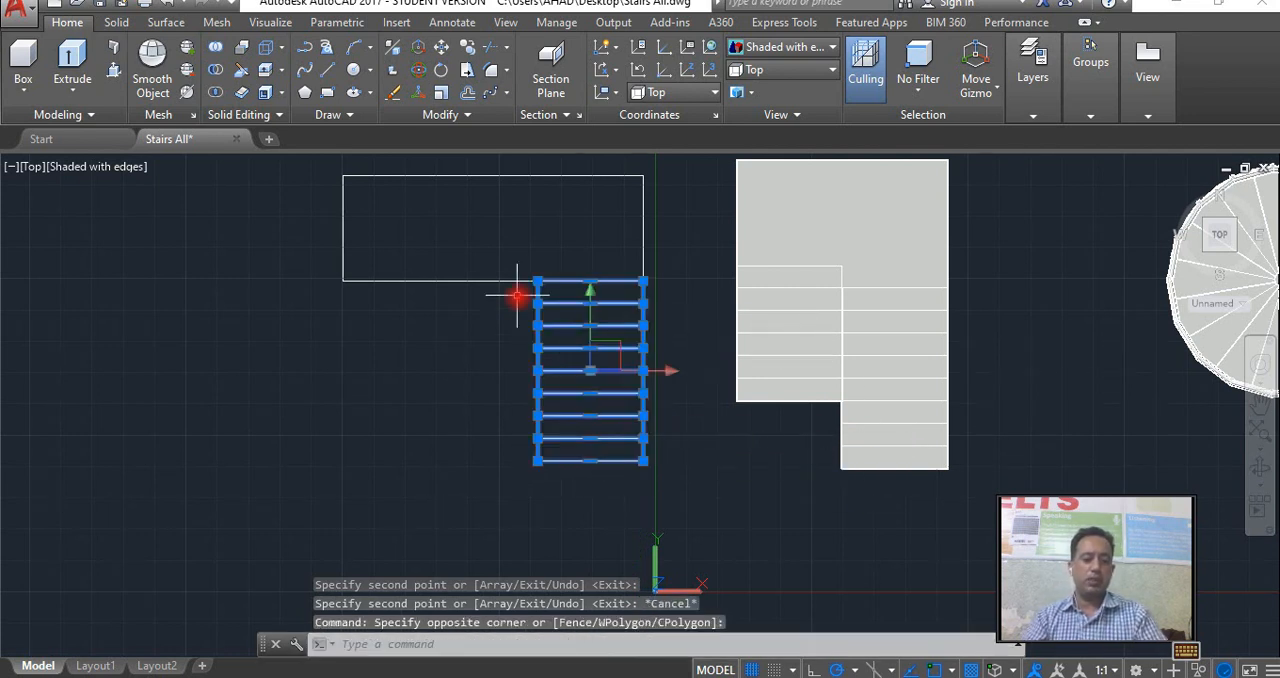
{"action": "type", "text": "mi"}
{"action": "key", "text": "Return"}
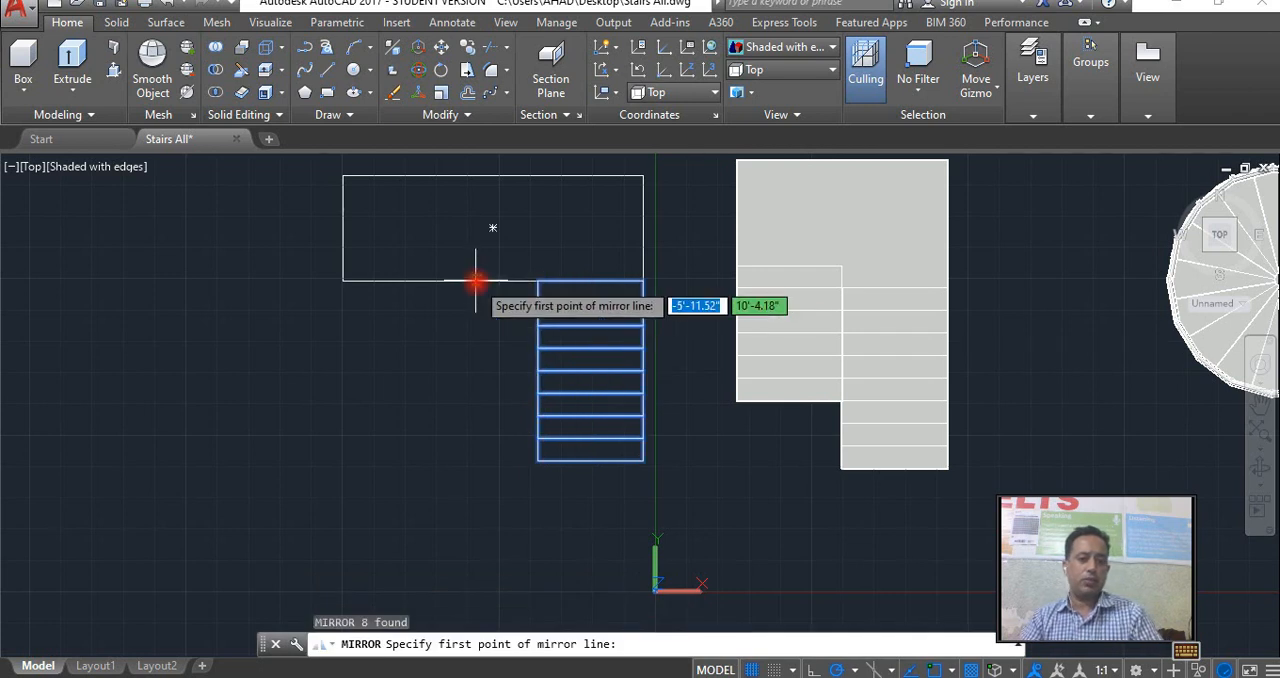
{"action": "left_click", "coordinate": [493, 280]}
{"action": "left_click", "coordinate": [493, 175]}
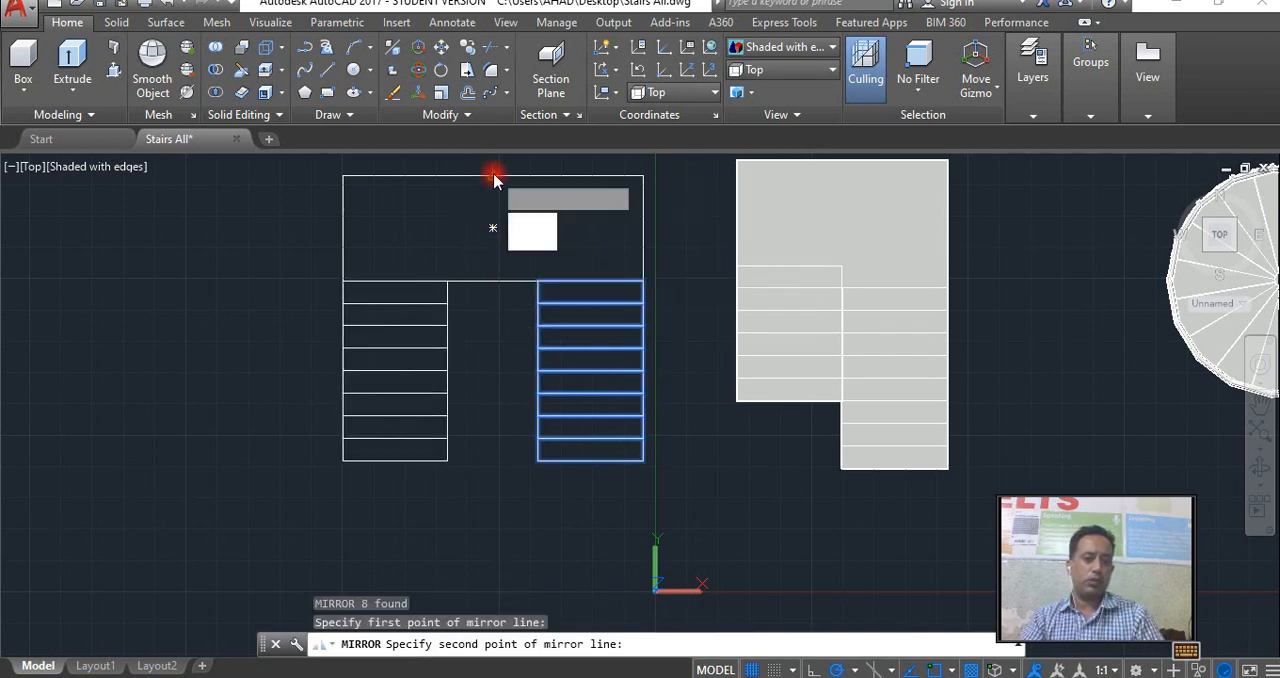
{"action": "key", "text": "Return"}
Extrude the landing rectangle and both flights of treads 9" as solids.
{"action": "scroll", "coordinate": [575, 337], "scroll_direction": "down", "scroll_amount": 4}
{"action": "middle_click_drag", "start_coordinate": [580, 349], "coordinate": [522, 390]}
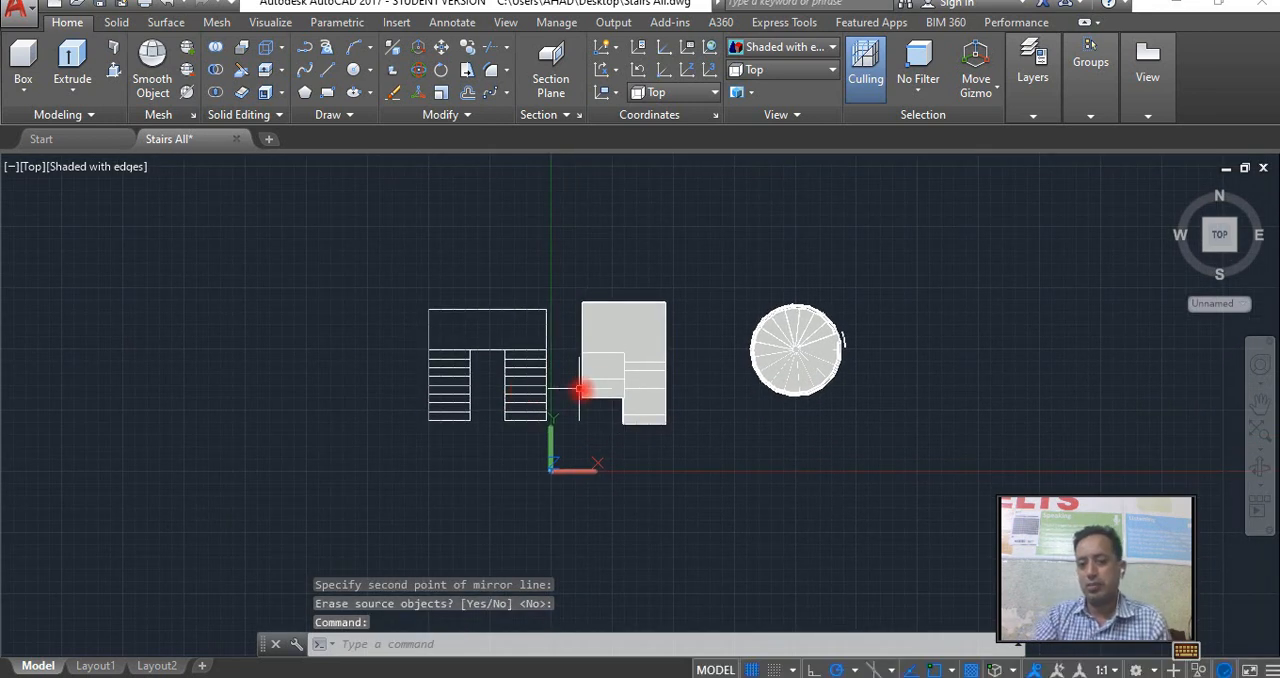
{"action": "left_click", "coordinate": [1257, 470]}
{"action": "left_click_drag", "start_coordinate": [688, 446], "coordinate": [547, 392]}
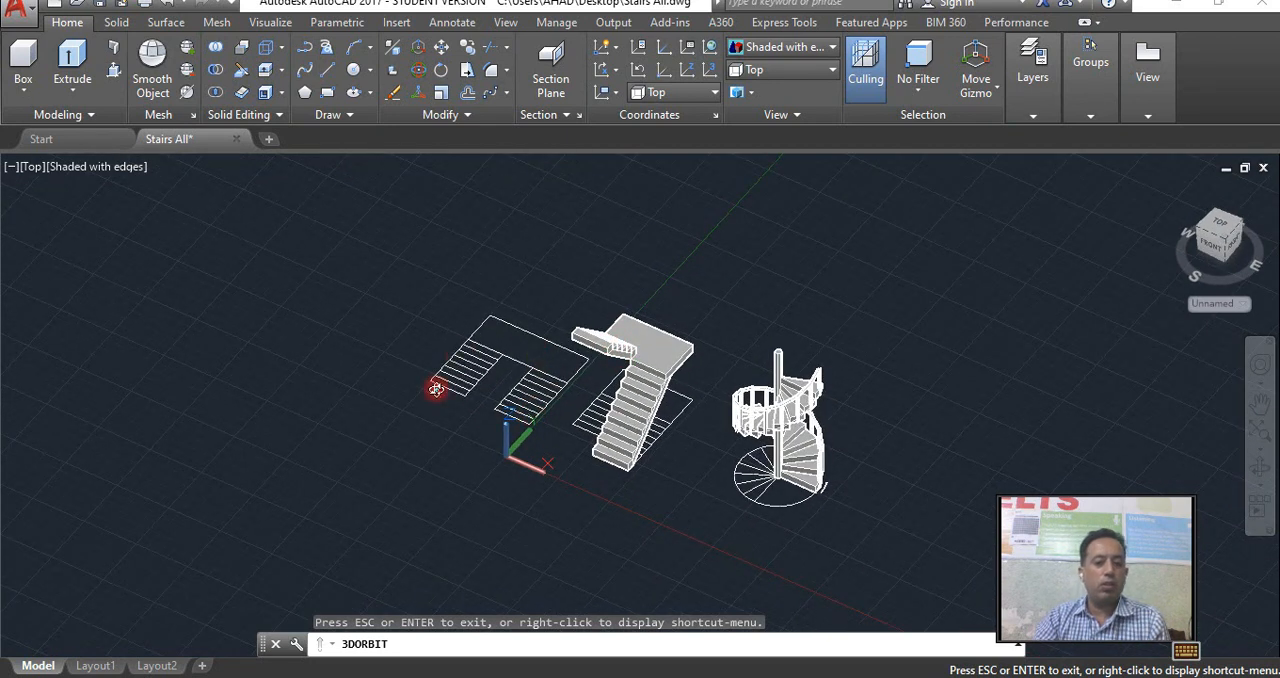
{"action": "left_click_drag", "start_coordinate": [467, 395], "coordinate": [482, 422]}
{"action": "scroll", "coordinate": [482, 422], "scroll_direction": "up", "scroll_amount": 1}
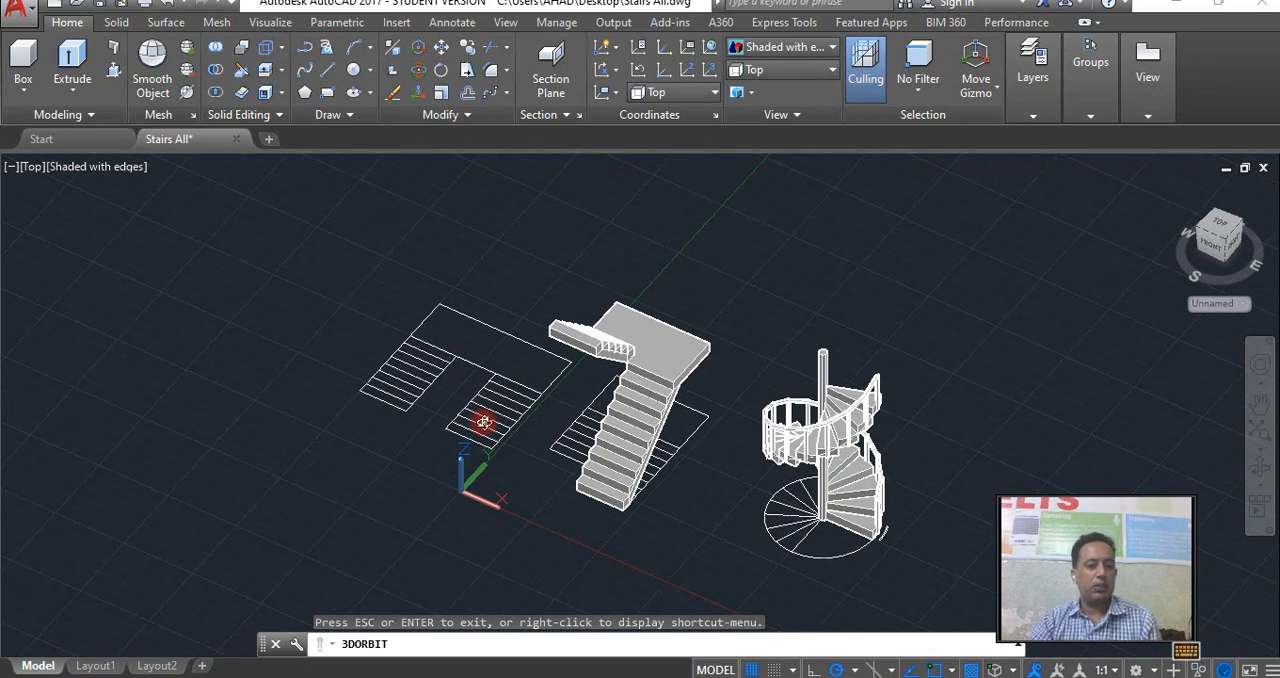
{"action": "right_click", "coordinate": [535, 374]}
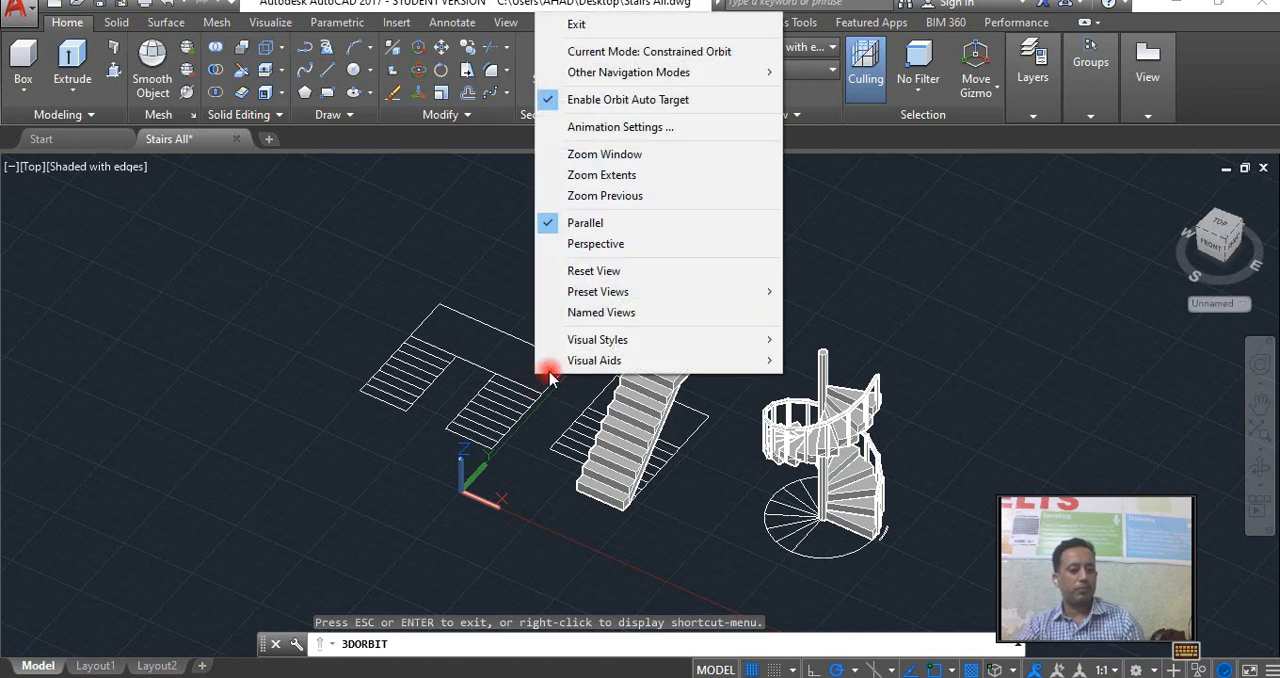
{"action": "left_click", "coordinate": [586, 28]}
{"action": "left_click", "coordinate": [71, 62]}
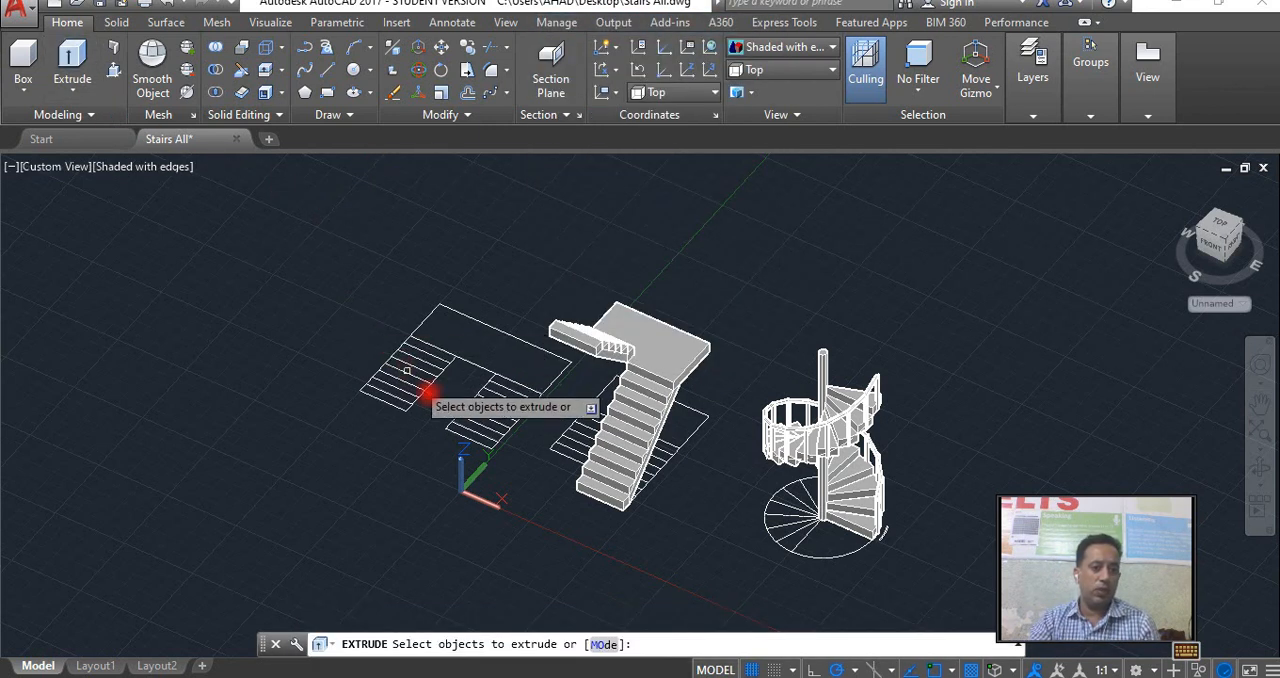
{"action": "left_click", "coordinate": [518, 453]}
{"action": "left_click", "coordinate": [382, 350]}
{"action": "right_click", "coordinate": [425, 353]}
{"action": "left_click", "coordinate": [468, 366]}
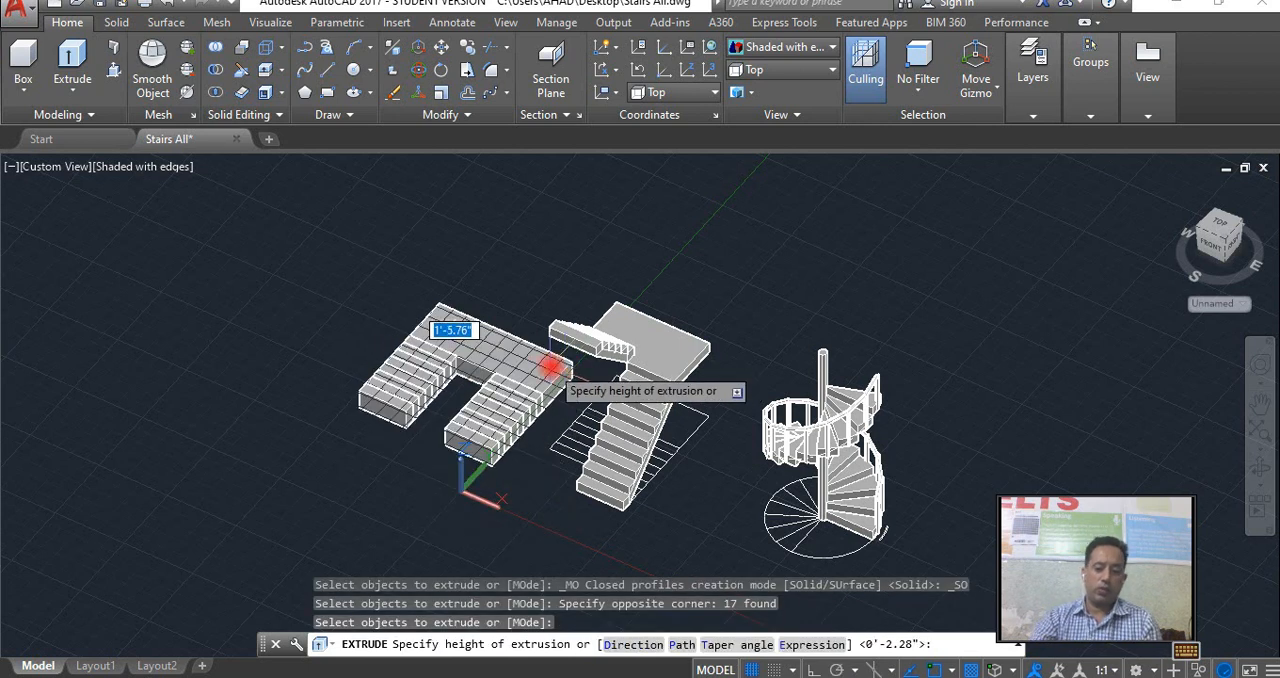
{"action": "key", "text": "Return"}
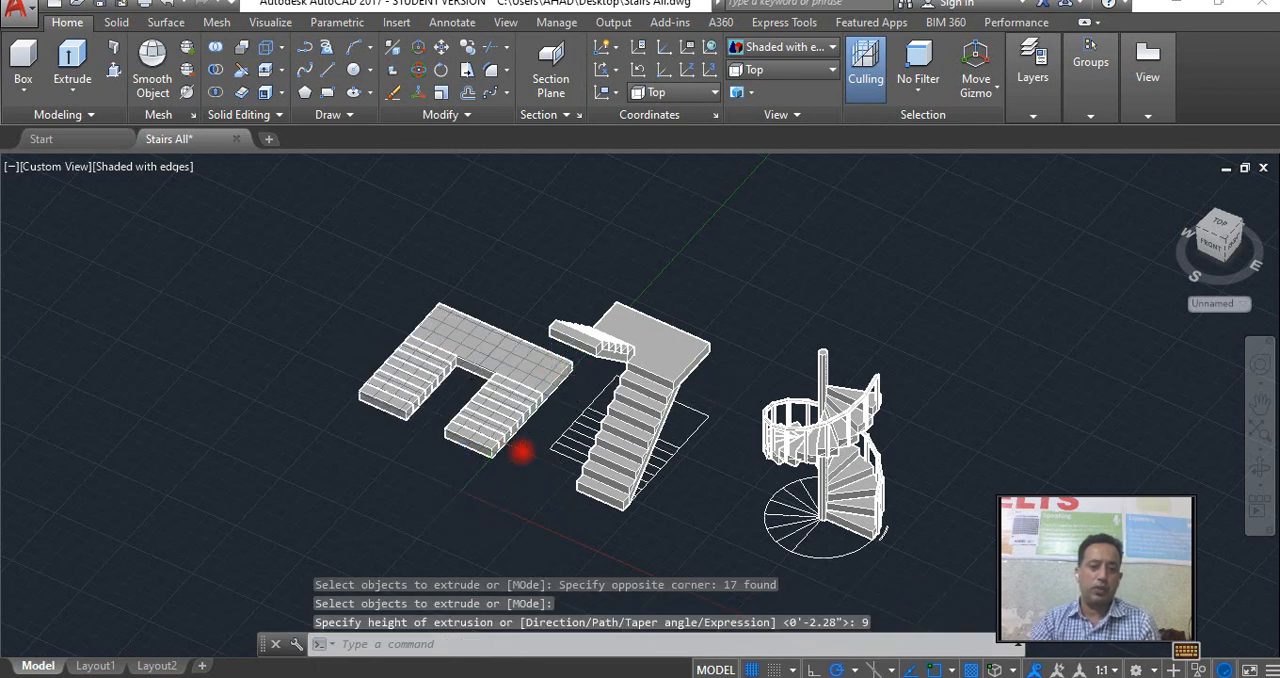
{"action": "scroll", "coordinate": [521, 452], "scroll_direction": "up", "scroll_amount": 5}
{"action": "left_click", "coordinate": [471, 428]}
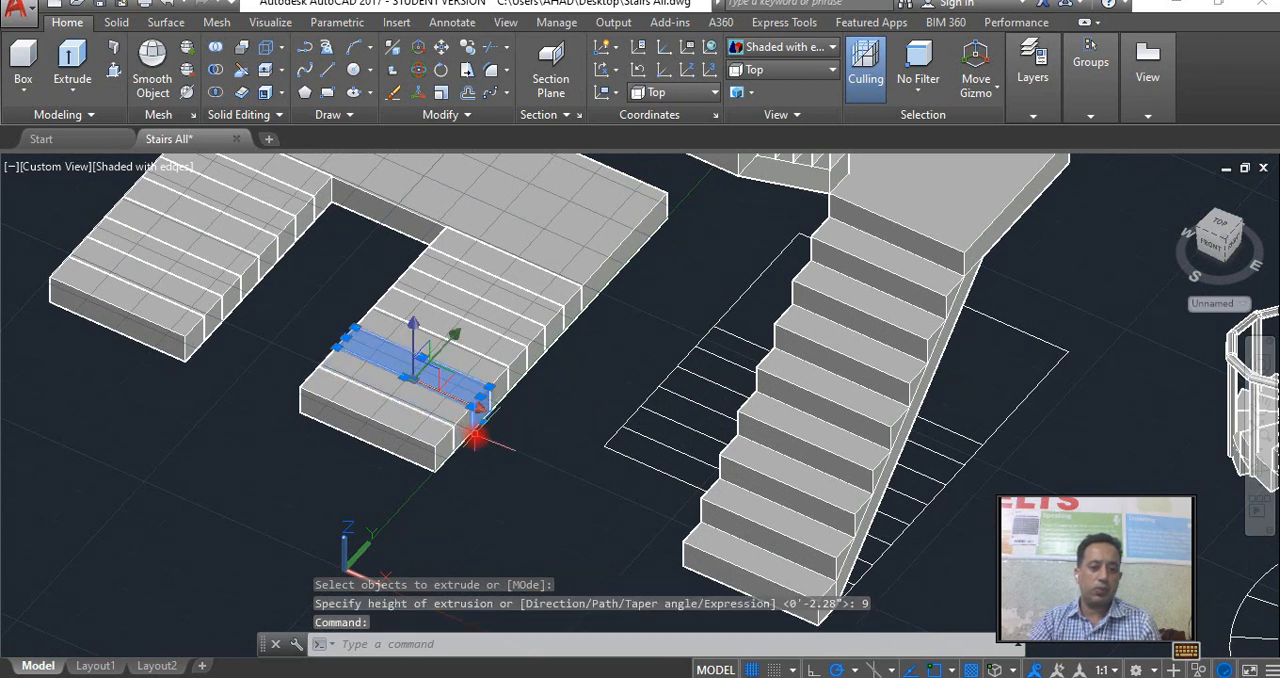
{"action": "scroll", "coordinate": [470, 429], "scroll_direction": "up", "scroll_amount": 4}
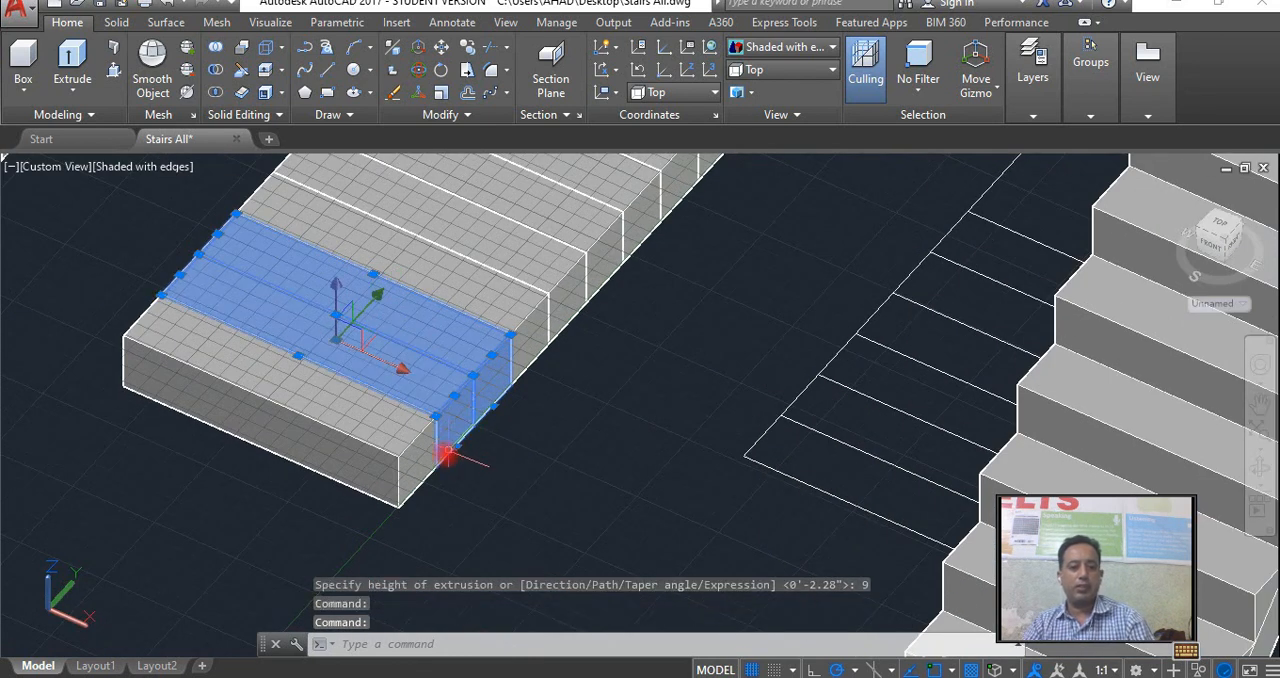
{"action": "left_click", "coordinate": [439, 467]}
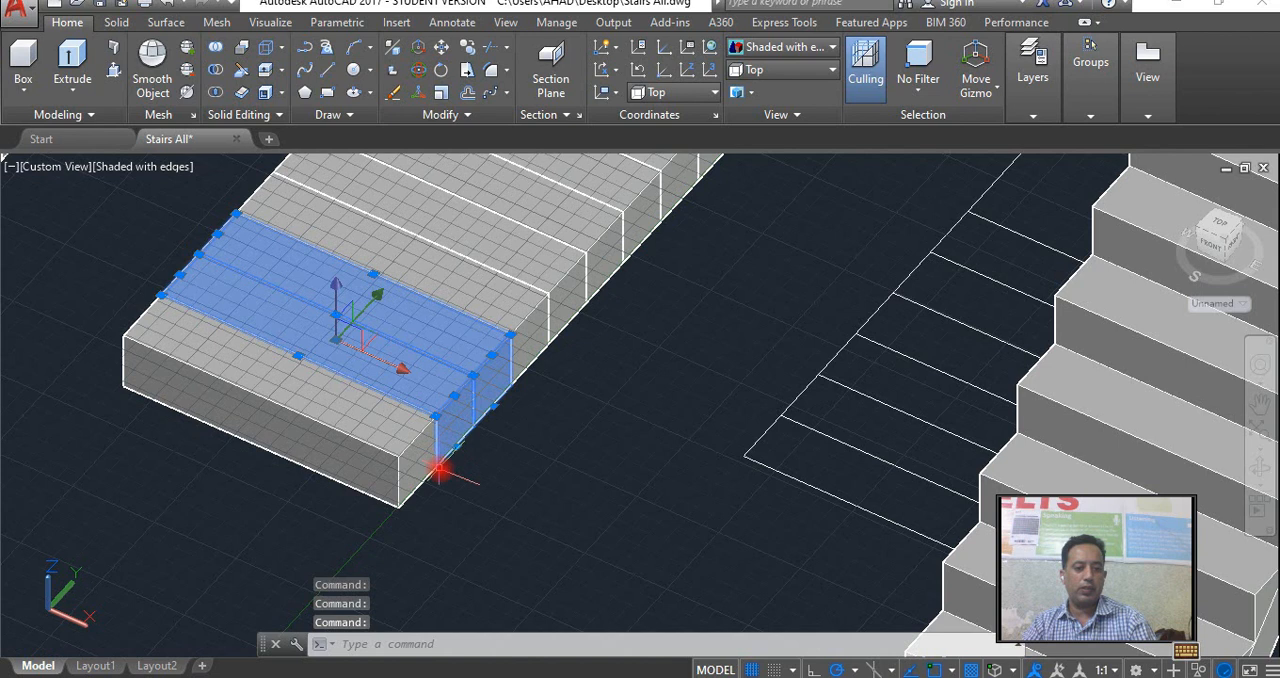
{"action": "scroll", "coordinate": [439, 467], "scroll_direction": "up", "scroll_amount": 3}
{"action": "left_click", "coordinate": [433, 467]}
{"action": "key", "text": "Escape"}
{"action": "left_click", "coordinate": [433, 467]}
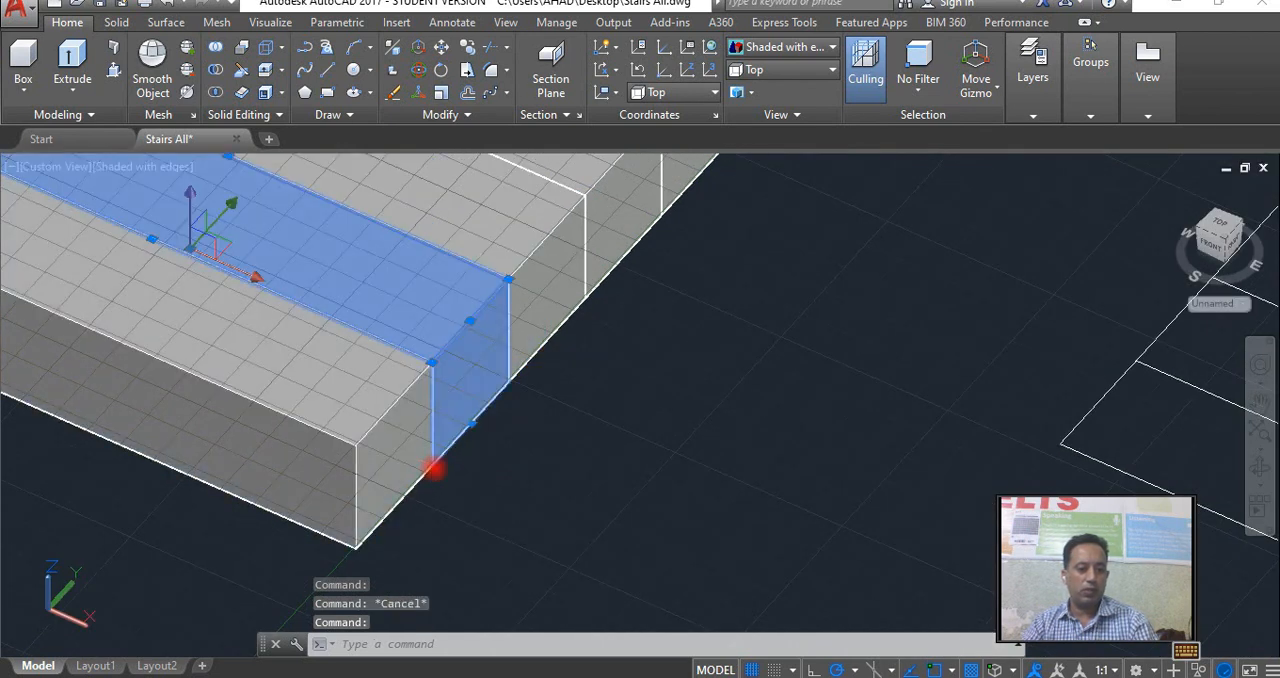
{"action": "left_click", "coordinate": [437, 467]}
{"action": "key", "text": "Escape"}
{"action": "left_click", "coordinate": [446, 457]}
{"action": "type", "text": "n"}
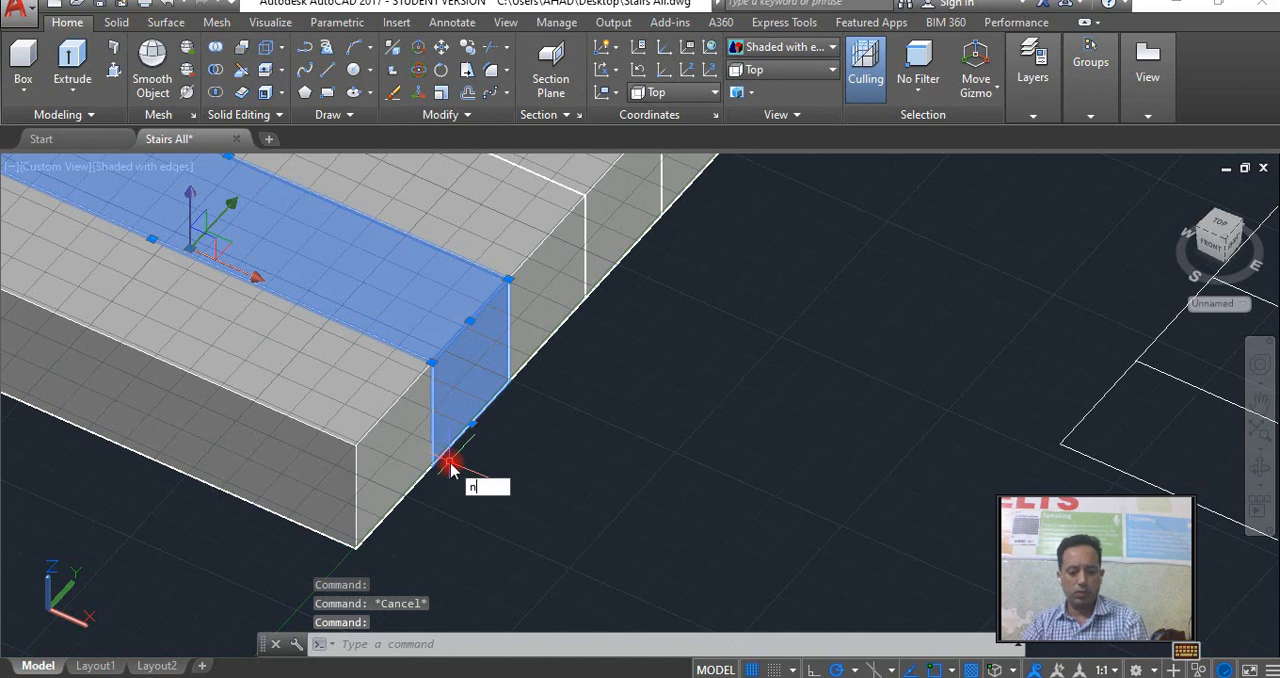
{"action": "type", "text": "d: Nm"}
{"action": "key", "text": "Return"}
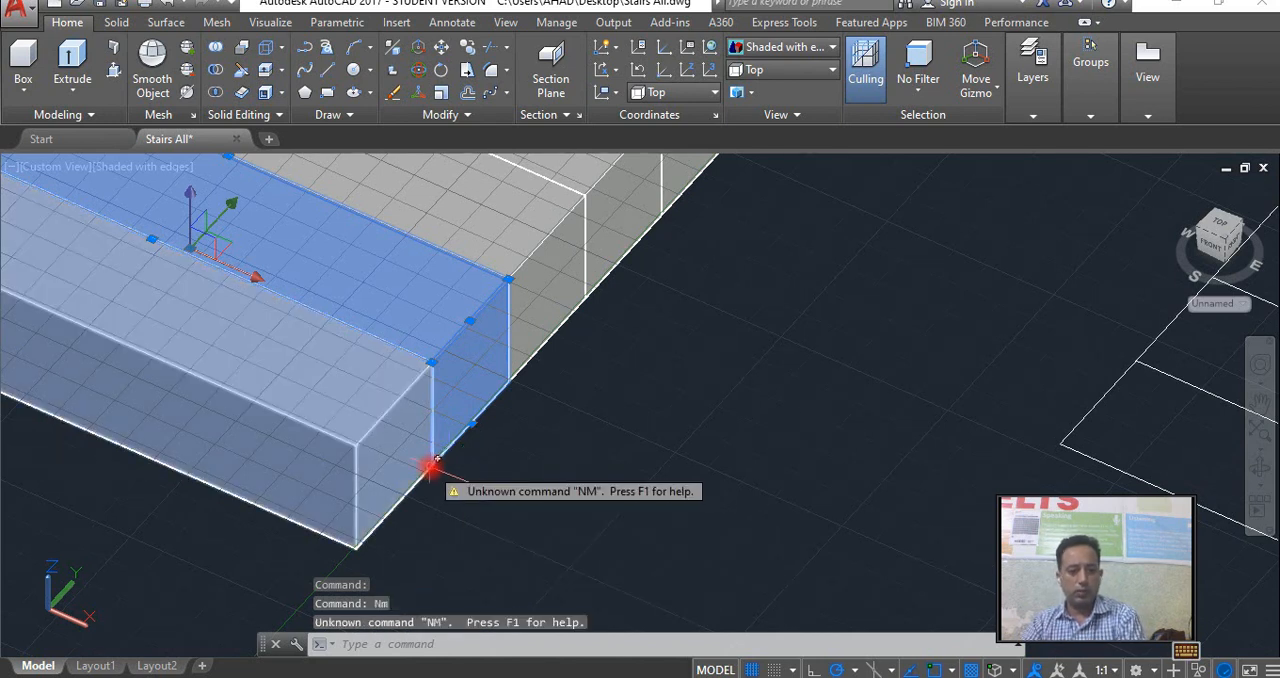
{"action": "scroll", "coordinate": [465, 460], "scroll_direction": "up", "scroll_amount": 3}
{"action": "key", "text": "Escape"}
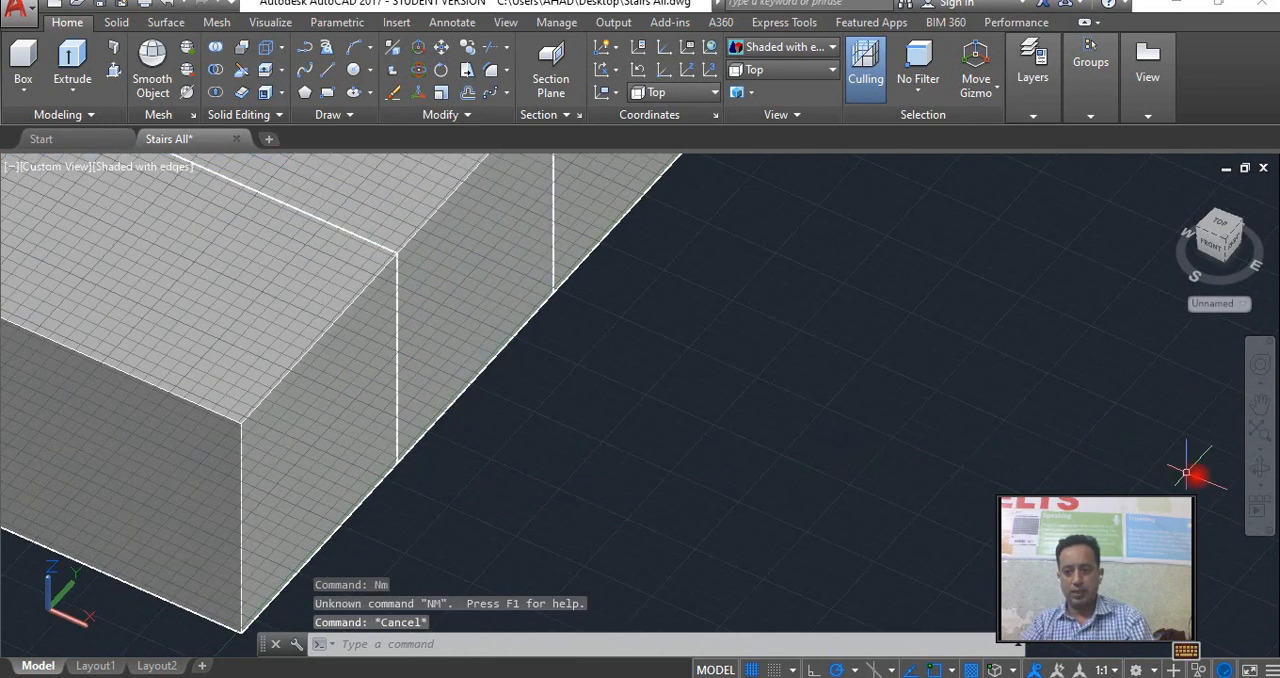
Move the second tread of the right flight up so its lower front corner meets the first tread's upper back corner.
{"action": "left_click", "coordinate": [1259, 468]}
{"action": "left_click_drag", "start_coordinate": [668, 443], "coordinate": [591, 438]}
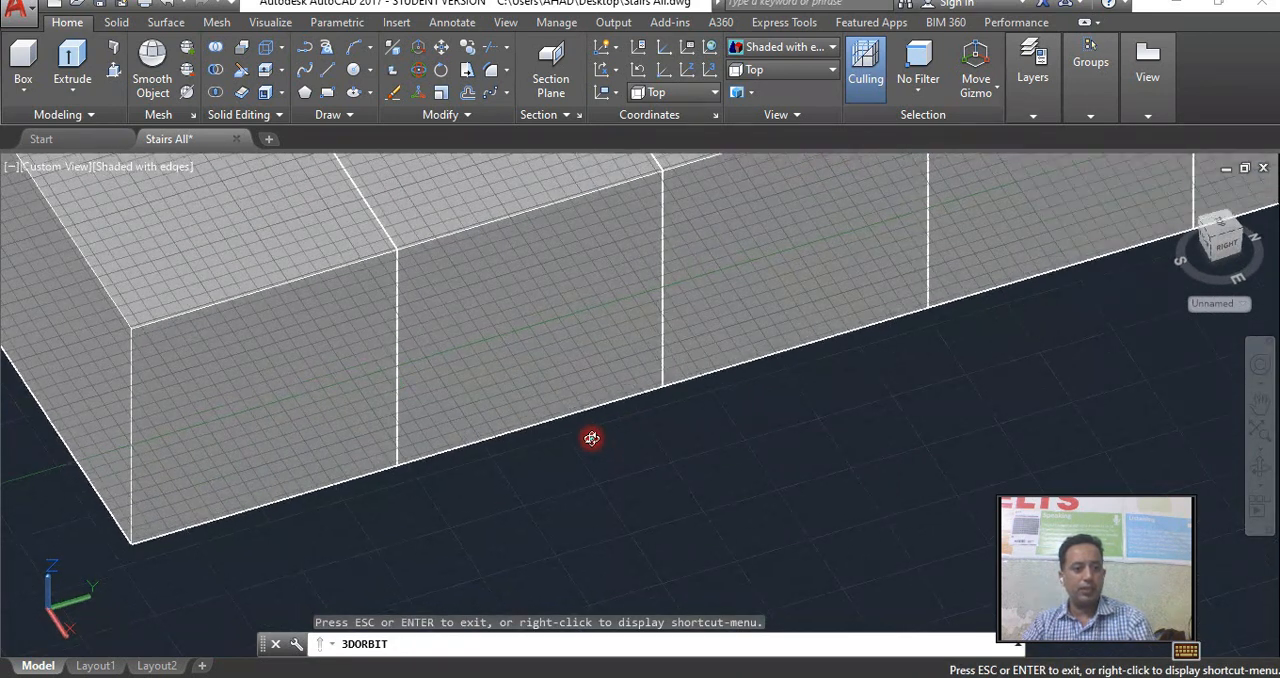
{"action": "right_click", "coordinate": [591, 438]}
{"action": "left_click", "coordinate": [598, 85]}
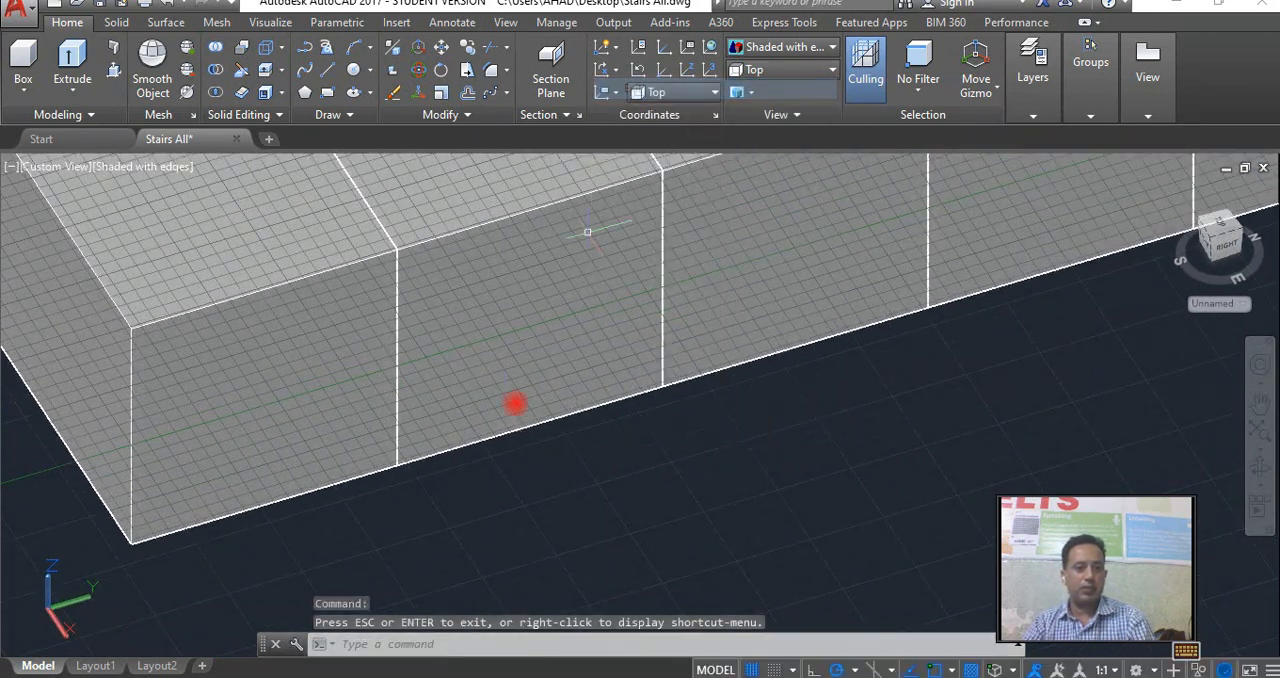
{"action": "left_click", "coordinate": [467, 442]}
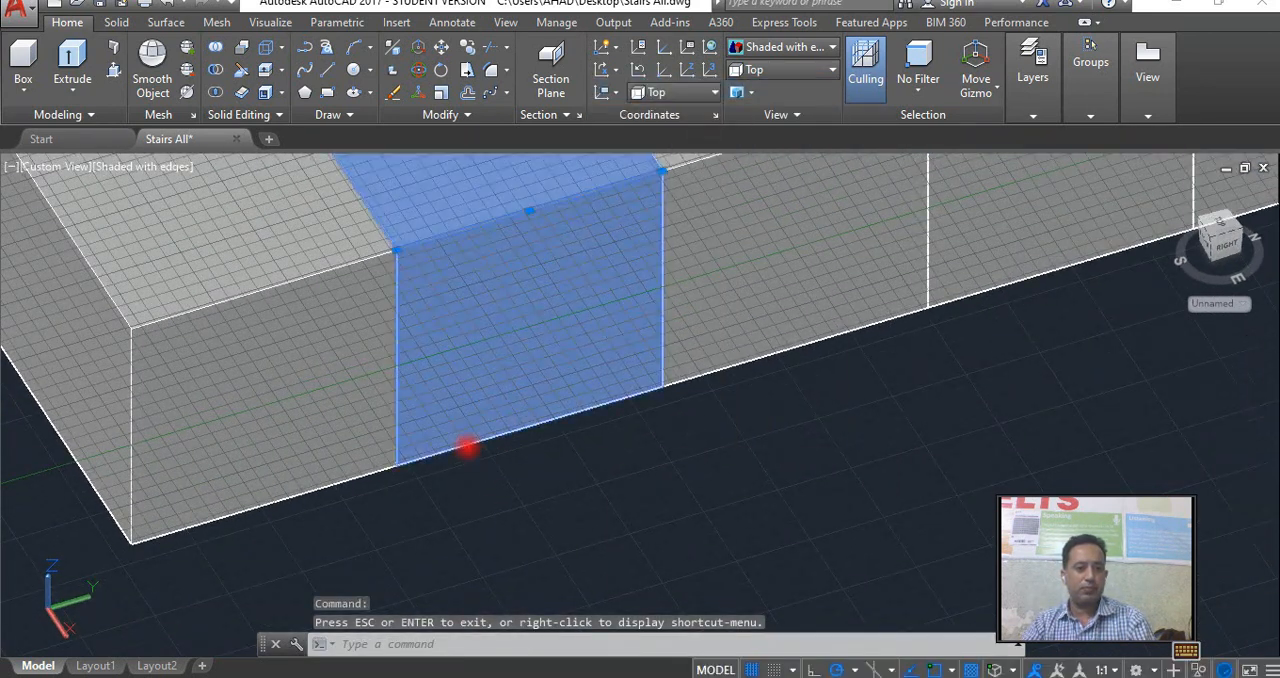
{"action": "left_click", "coordinate": [398, 467]}
{"action": "key", "text": "Escape"}
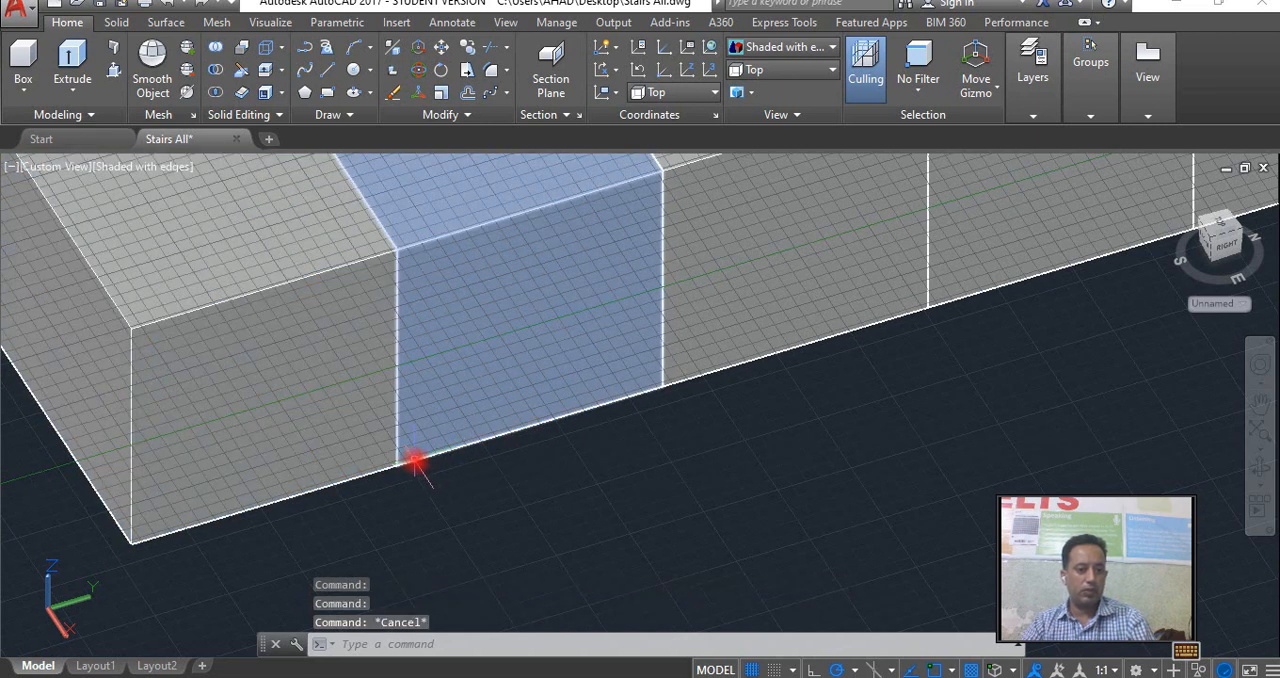
{"action": "left_click", "coordinate": [415, 459]}
{"action": "type", "text": "m"}
{"action": "key", "text": "Return"}
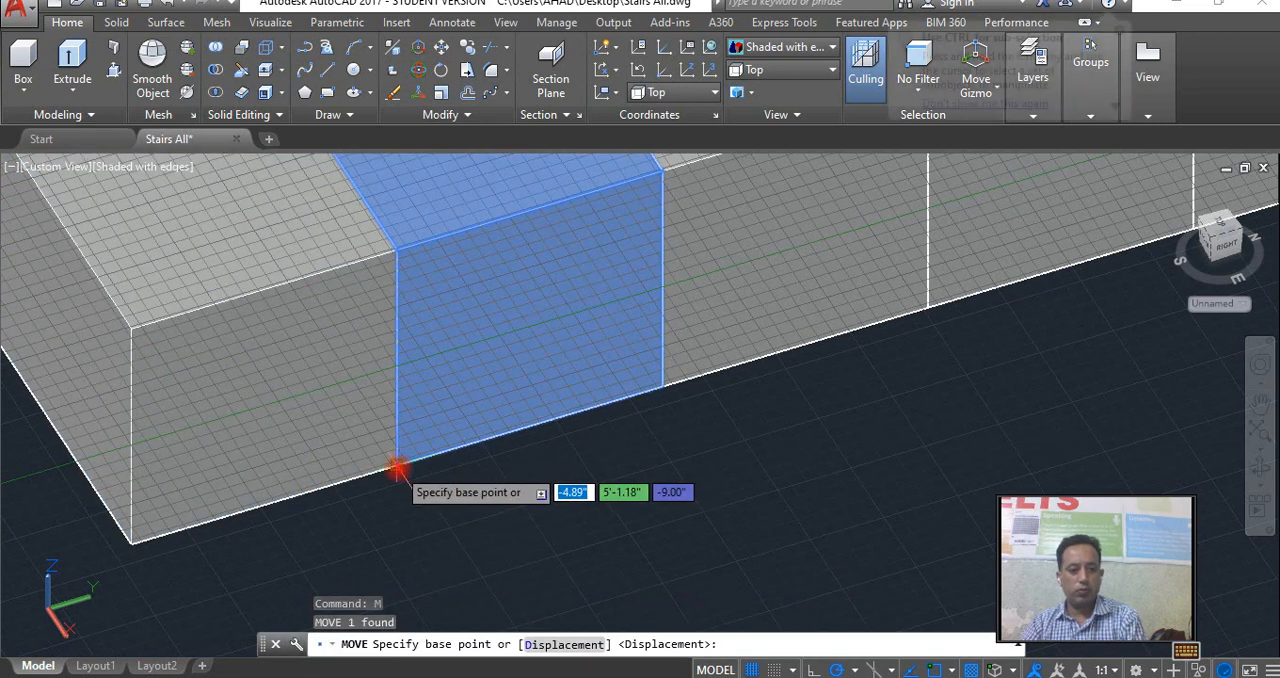
{"action": "left_click", "coordinate": [398, 463]}
{"action": "left_click", "coordinate": [394, 253]}
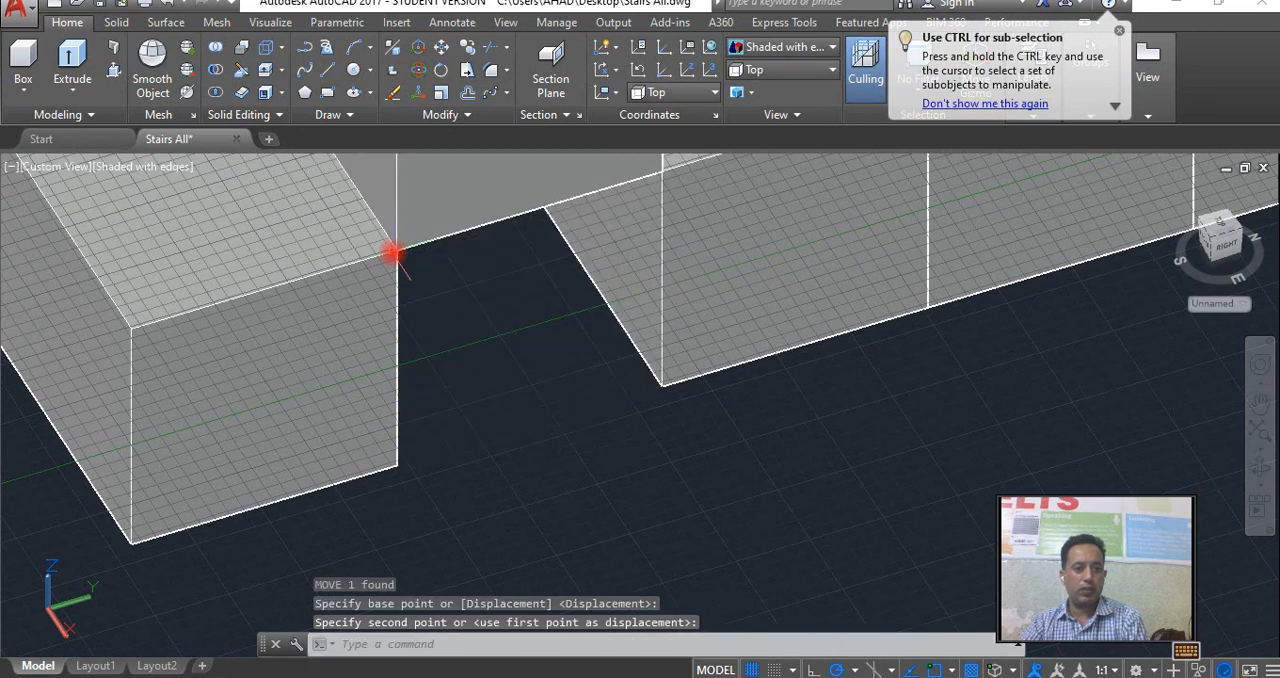
Move the third tread up from its lower front corner onto the second tread's upper back corner.
{"action": "left_click", "coordinate": [666, 388]}
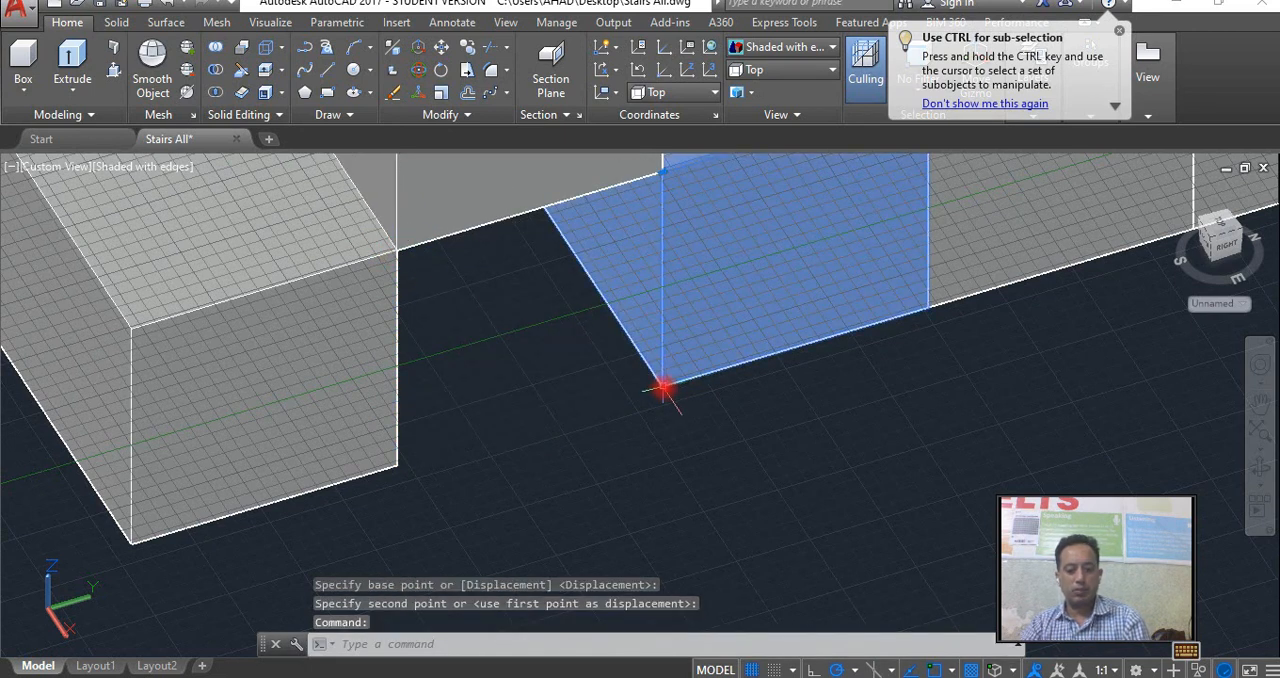
{"action": "type", "text": "m"}
{"action": "key", "text": "Return"}
{"action": "left_click", "coordinate": [662, 390]}
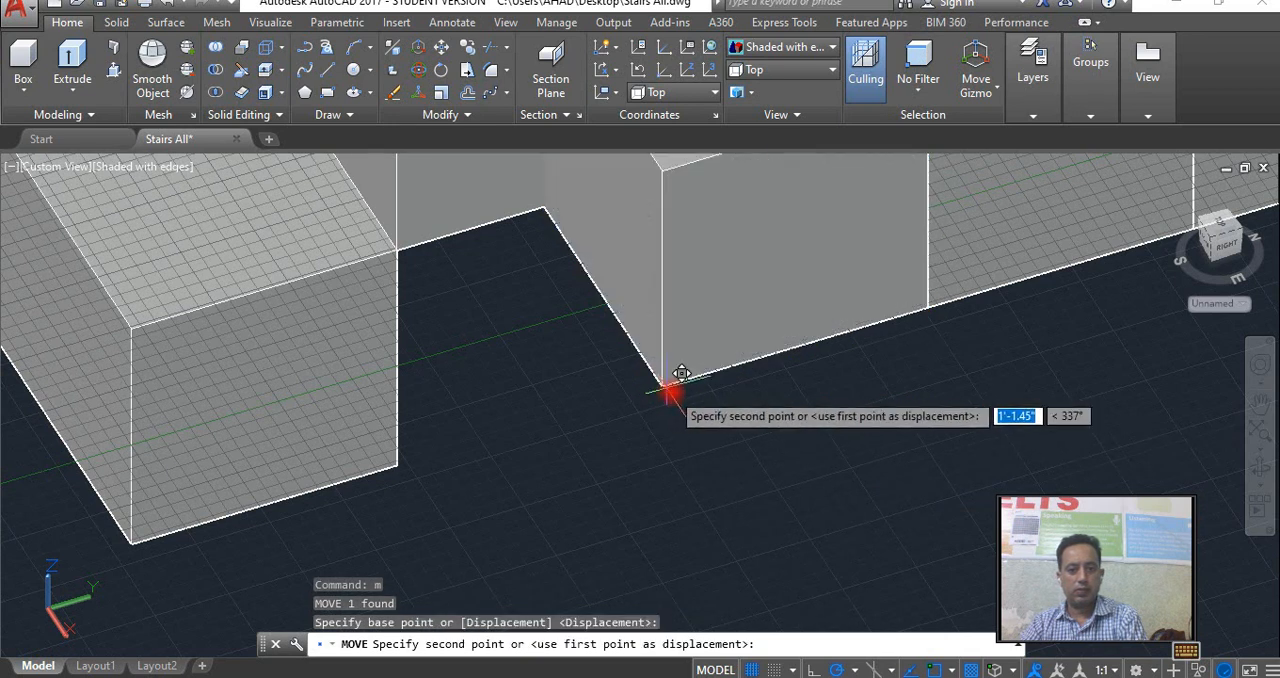
{"action": "scroll", "coordinate": [634, 545], "scroll_direction": "up", "scroll_amount": 3}
{"action": "scroll", "coordinate": [651, 521], "scroll_direction": "down", "scroll_amount": 3}
{"action": "scroll", "coordinate": [651, 400], "scroll_direction": "up", "scroll_amount": 3}
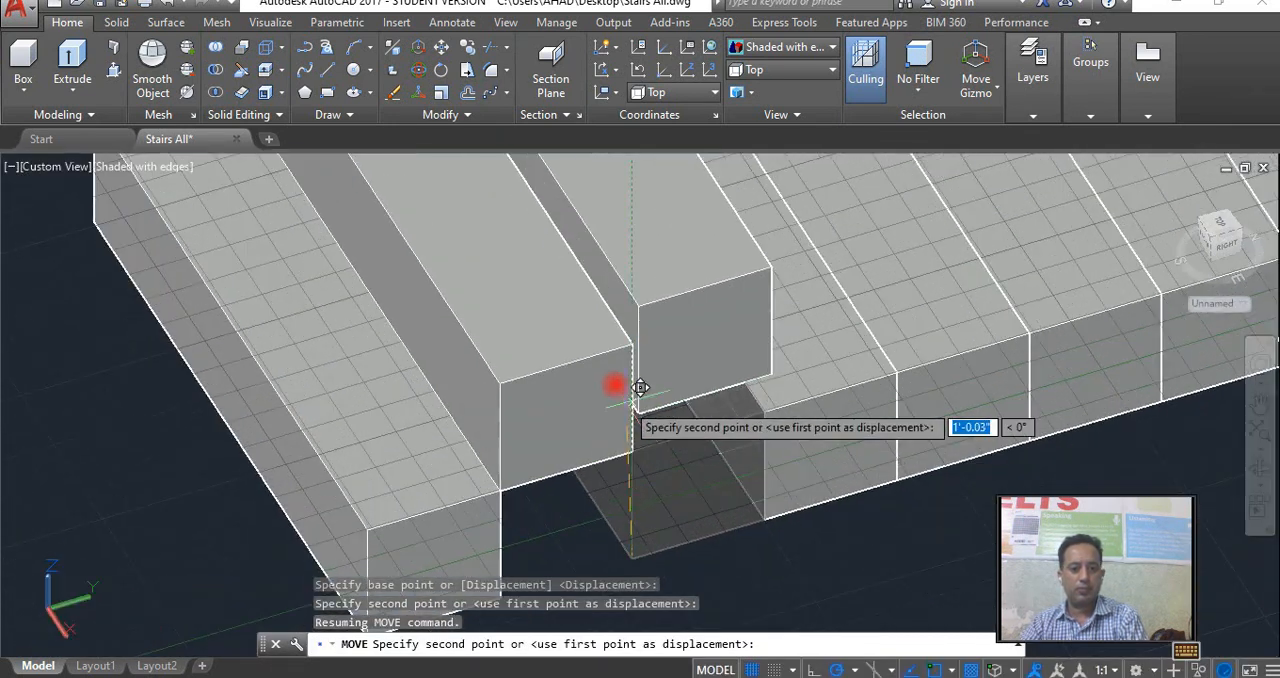
{"action": "left_click", "coordinate": [637, 328]}
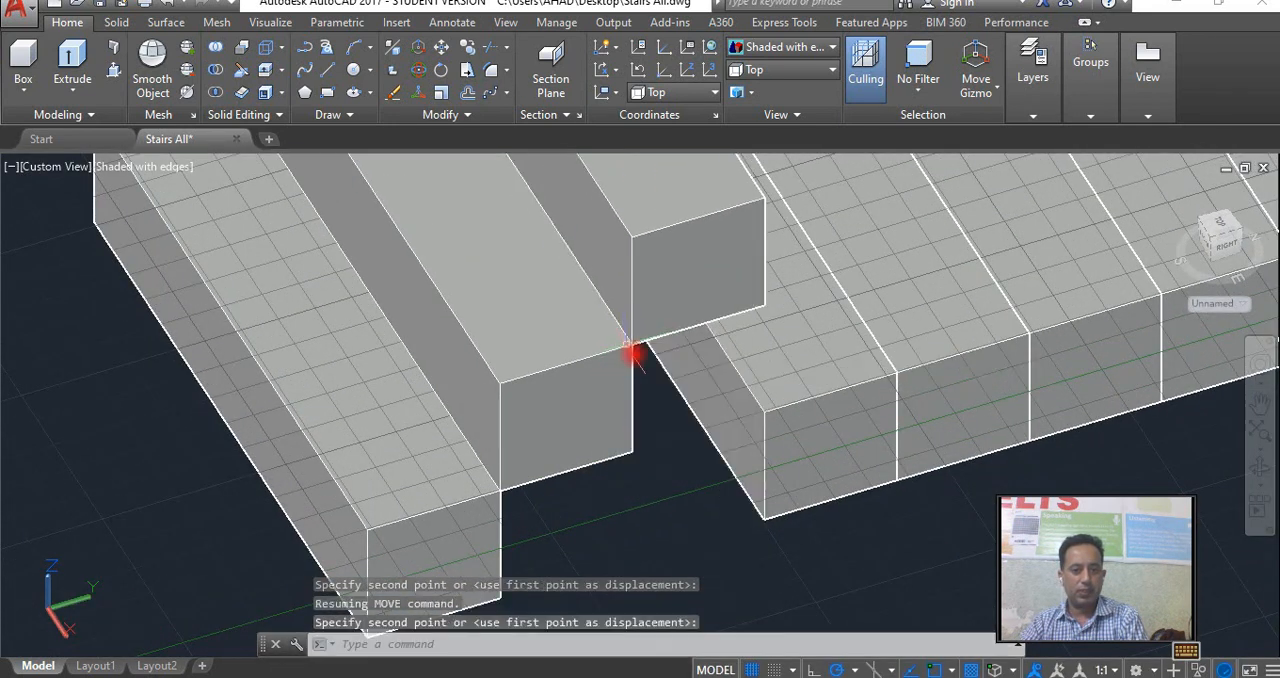
Move the fourth tread up so its lower front corner sits on the third tread's upper back corner.
{"action": "left_click", "coordinate": [764, 425]}
{"action": "scroll", "coordinate": [760, 517], "scroll_direction": "up", "scroll_amount": 3}
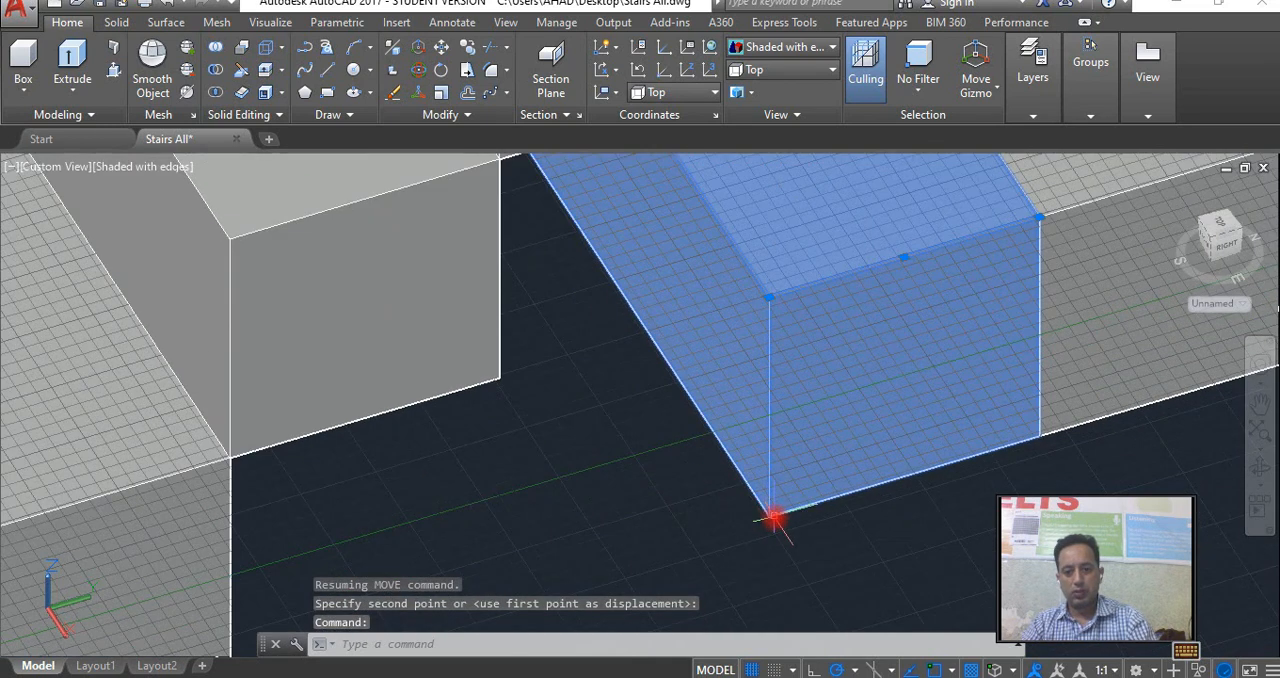
{"action": "left_click", "coordinate": [772, 518]}
{"action": "left_click", "coordinate": [771, 518]}
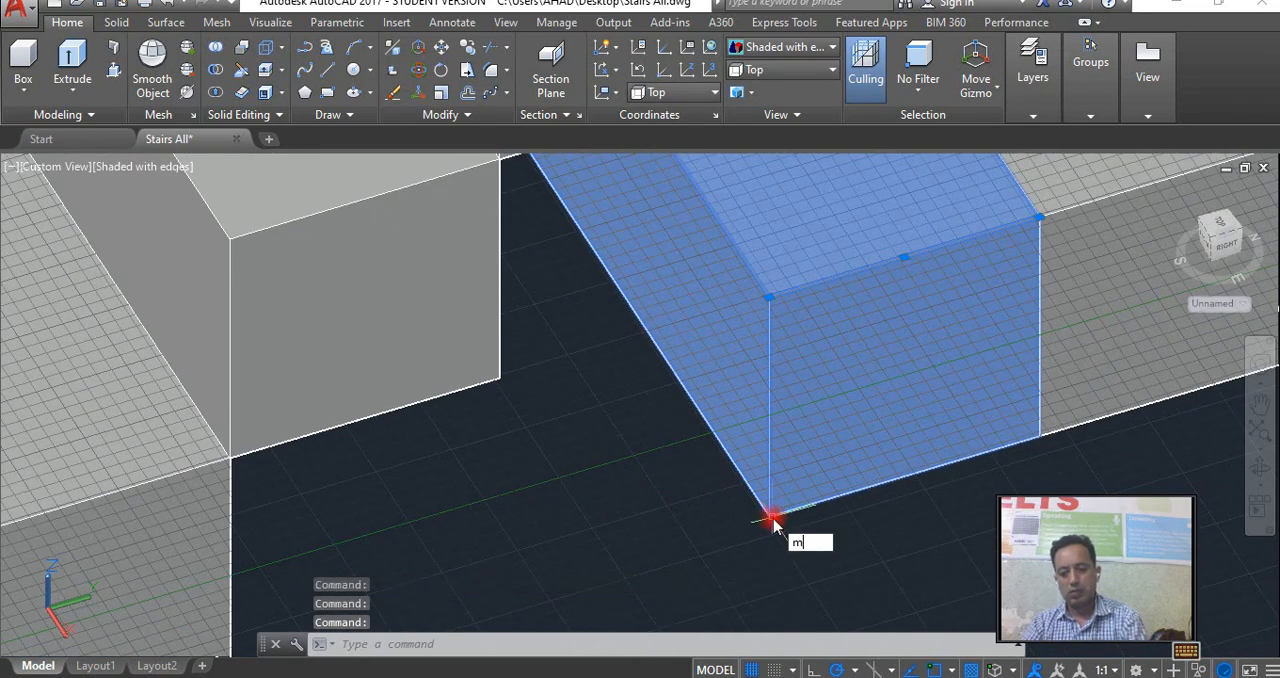
{"action": "key", "text": "Return"}
{"action": "left_click", "coordinate": [771, 518]}
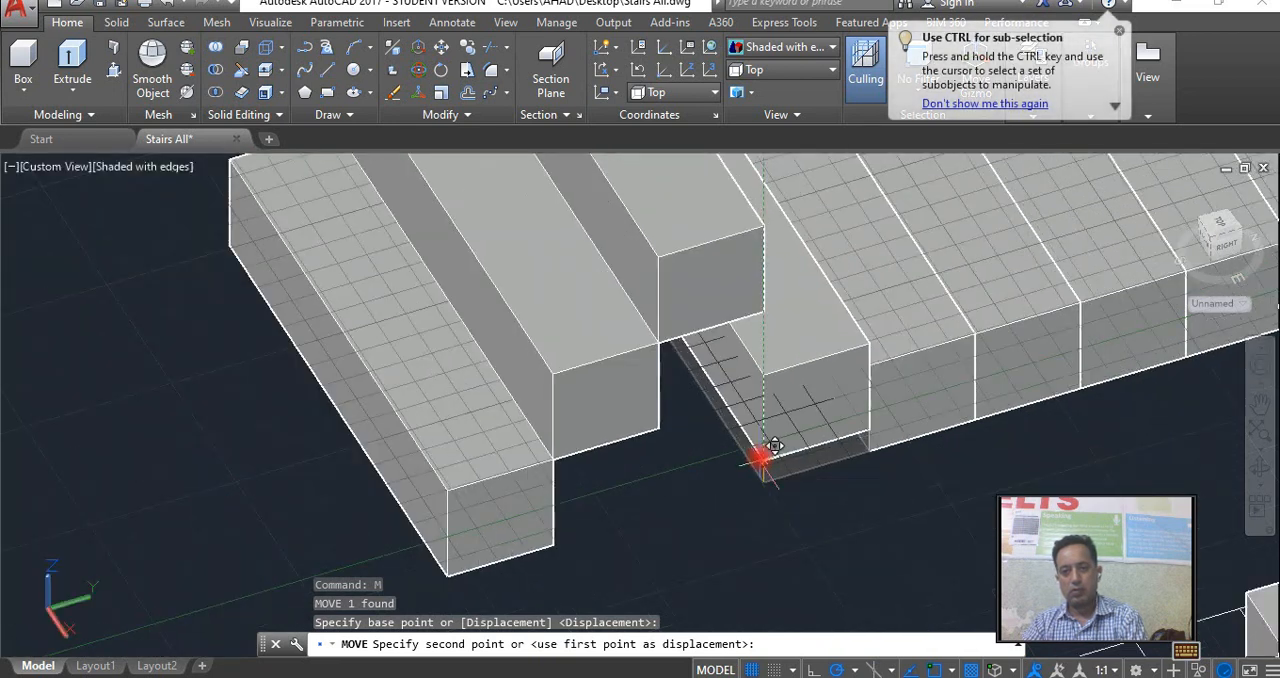
{"action": "middle_click_drag", "start_coordinate": [775, 446], "coordinate": [752, 559]}
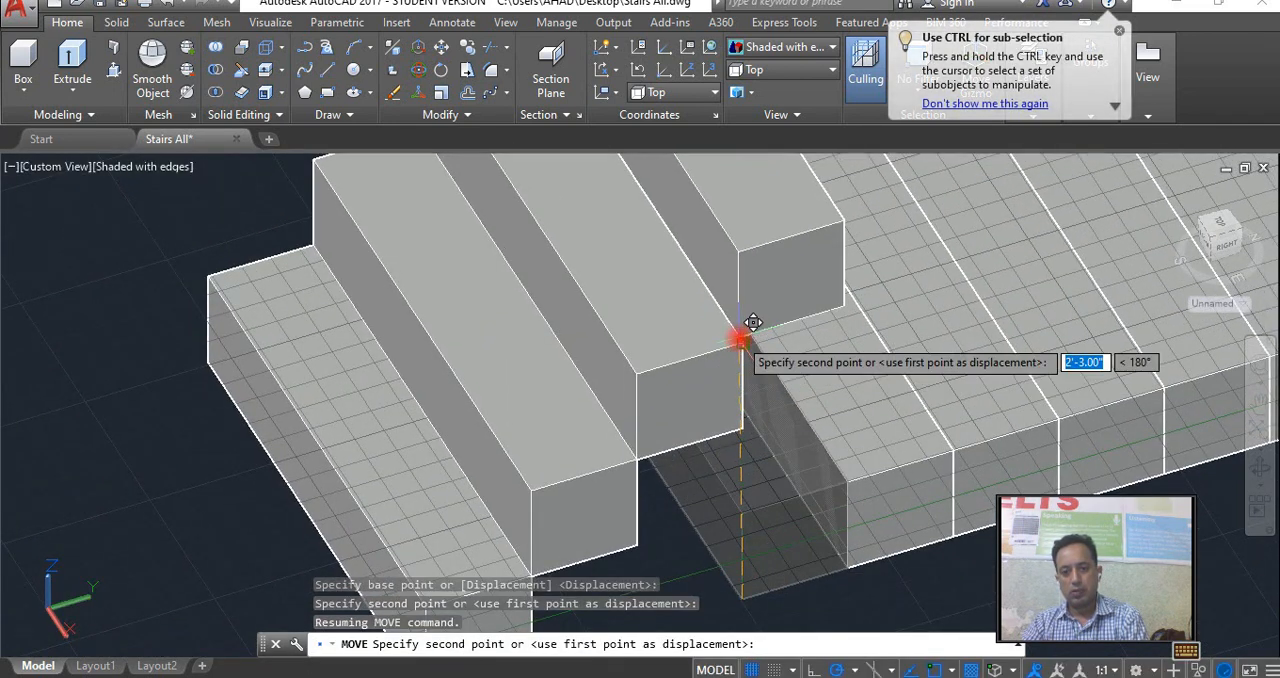
{"action": "left_click", "coordinate": [738, 355]}
Switch the visual style to 2D Wireframe and select the fifth tread, the next one still at floor level.
{"action": "left_click", "coordinate": [766, 50]}
{"action": "left_click", "coordinate": [680, 78]}
{"action": "middle_click_drag", "start_coordinate": [871, 471], "coordinate": [634, 443]}
{"action": "left_click", "coordinate": [638, 447]}
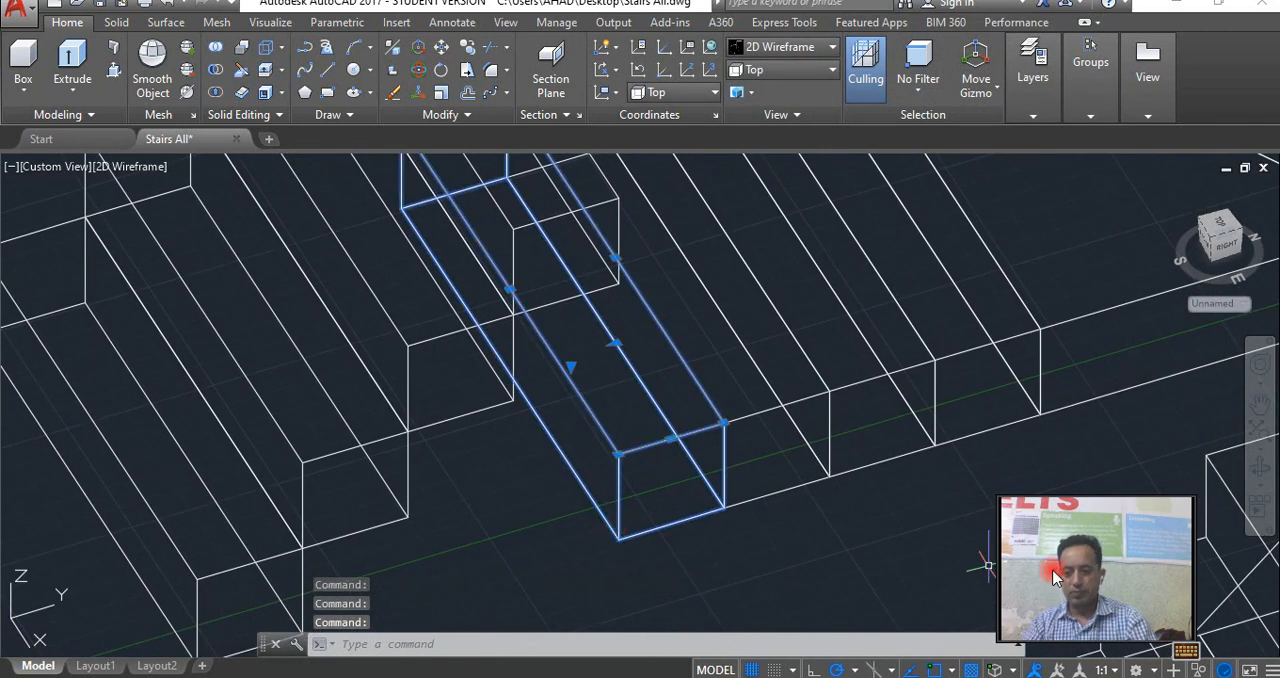
Turn on 3D object snap with the Knot mode enabled alongside the other object snap modes.
{"action": "left_click", "coordinate": [1006, 670]}
{"action": "right_click", "coordinate": [1013, 673]}
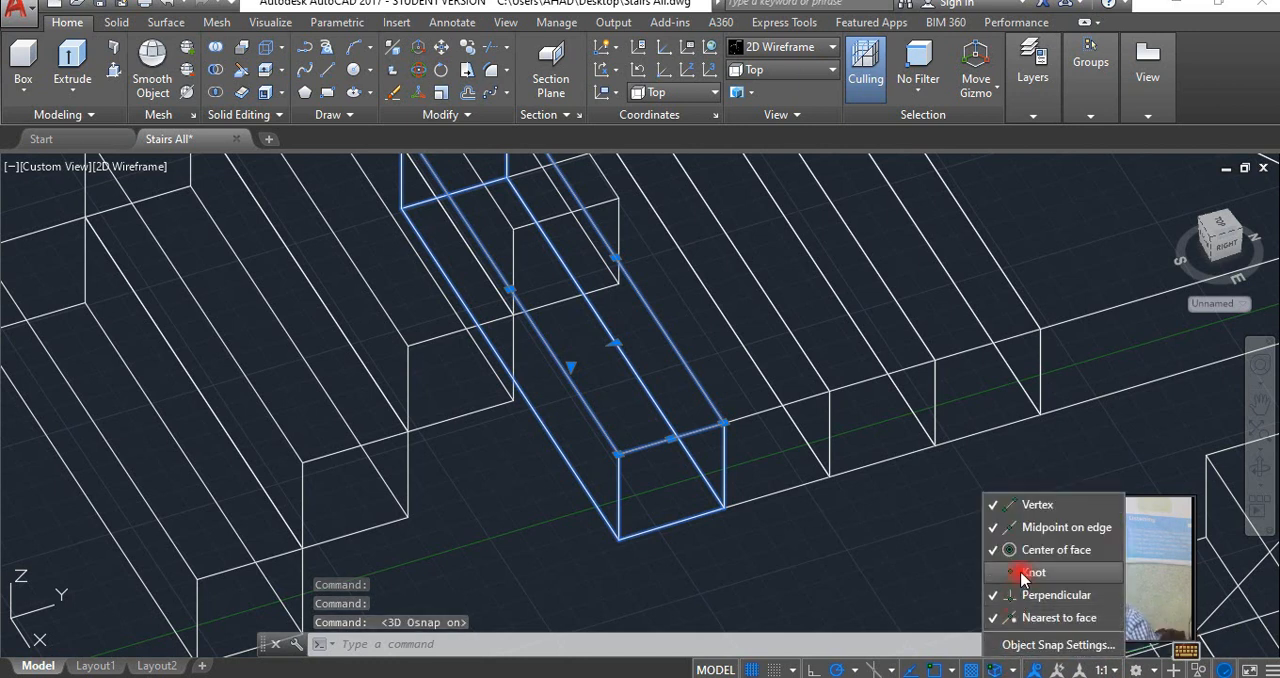
{"action": "left_click", "coordinate": [1036, 645]}
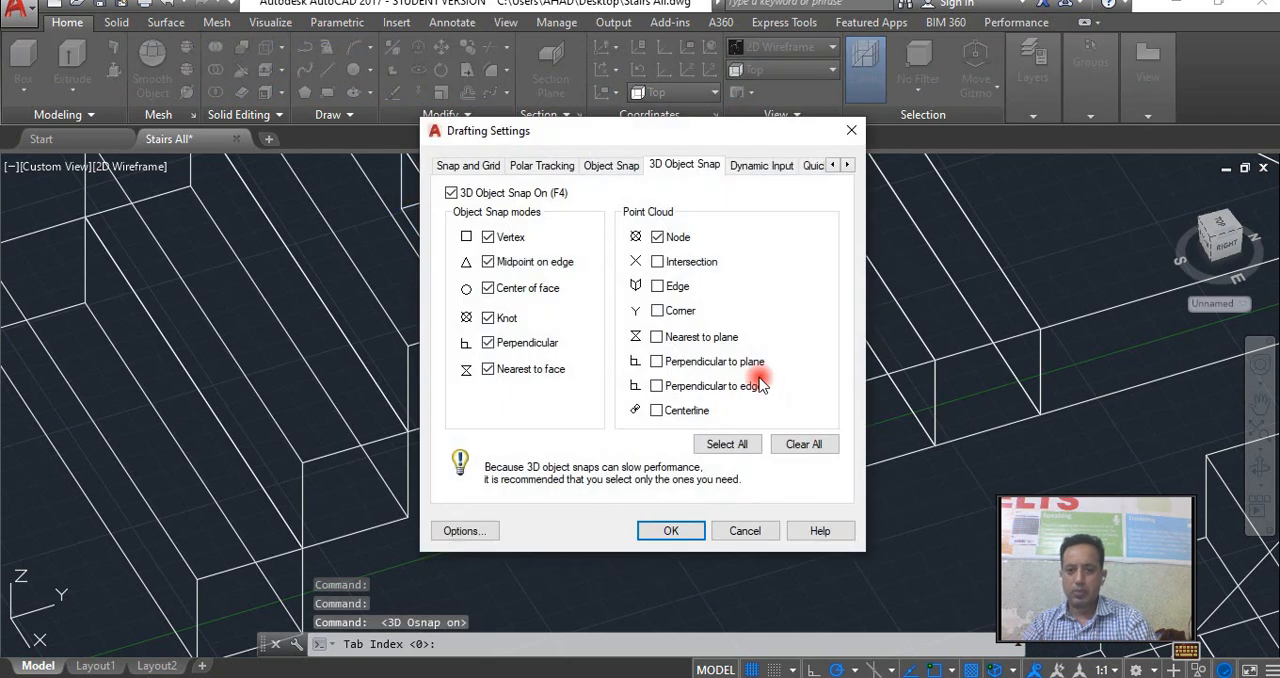
{"action": "left_click", "coordinate": [671, 531]}
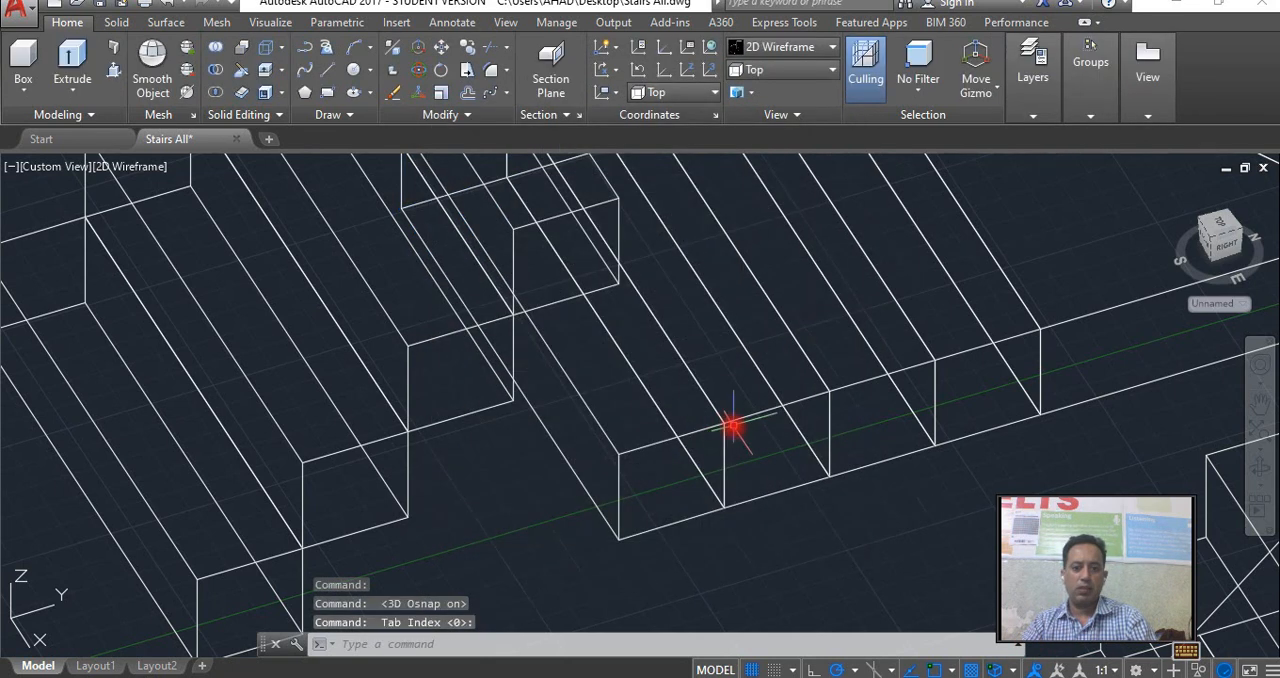
{"action": "left_click", "coordinate": [630, 535]}
{"action": "left_click", "coordinate": [611, 539]}
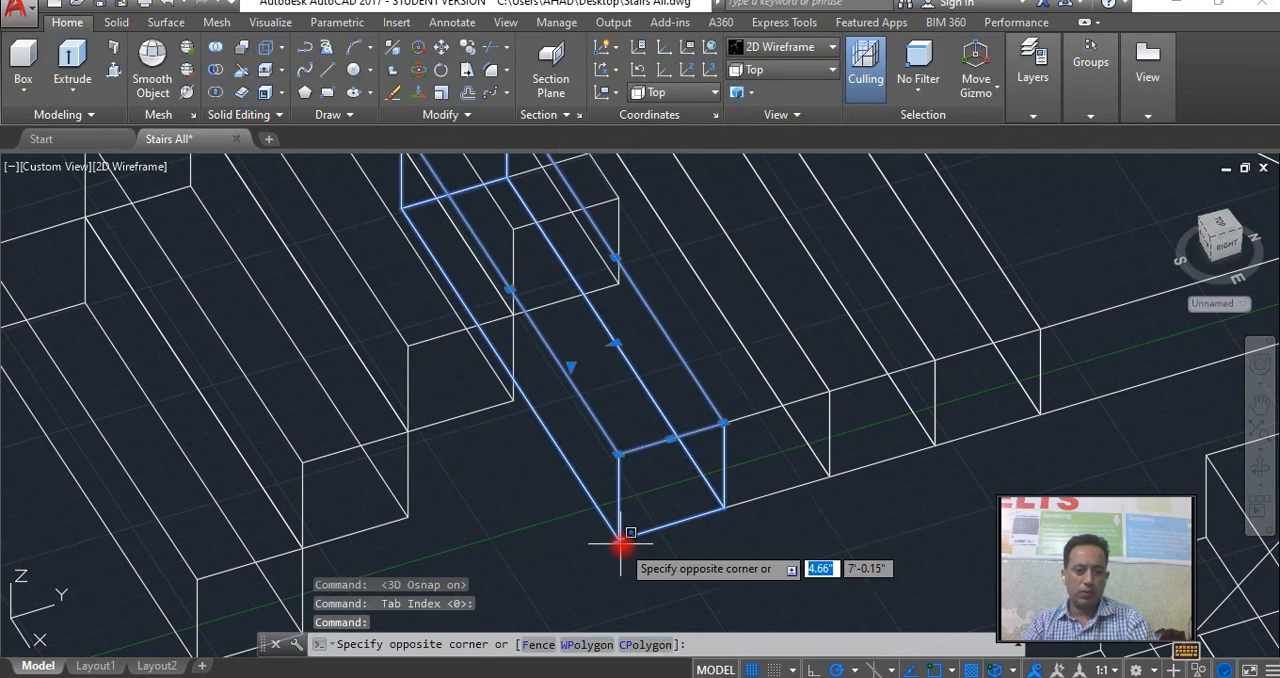
{"action": "key", "text": "Escape"}
{"action": "key", "text": "Escape"}
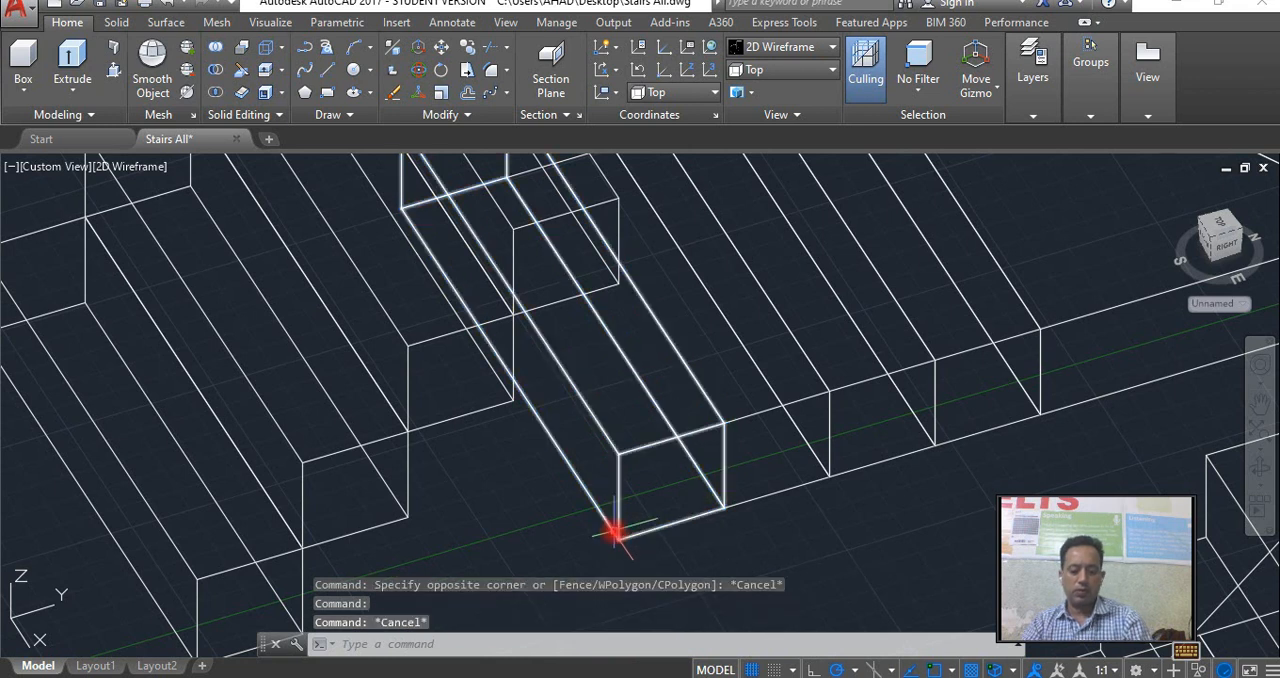
Move the fifth tread up from its lower front corner onto the fourth tread's upper back corner.
{"action": "type", "text": "m"}
{"action": "key", "text": "Return"}
{"action": "left_click", "coordinate": [612, 530]}
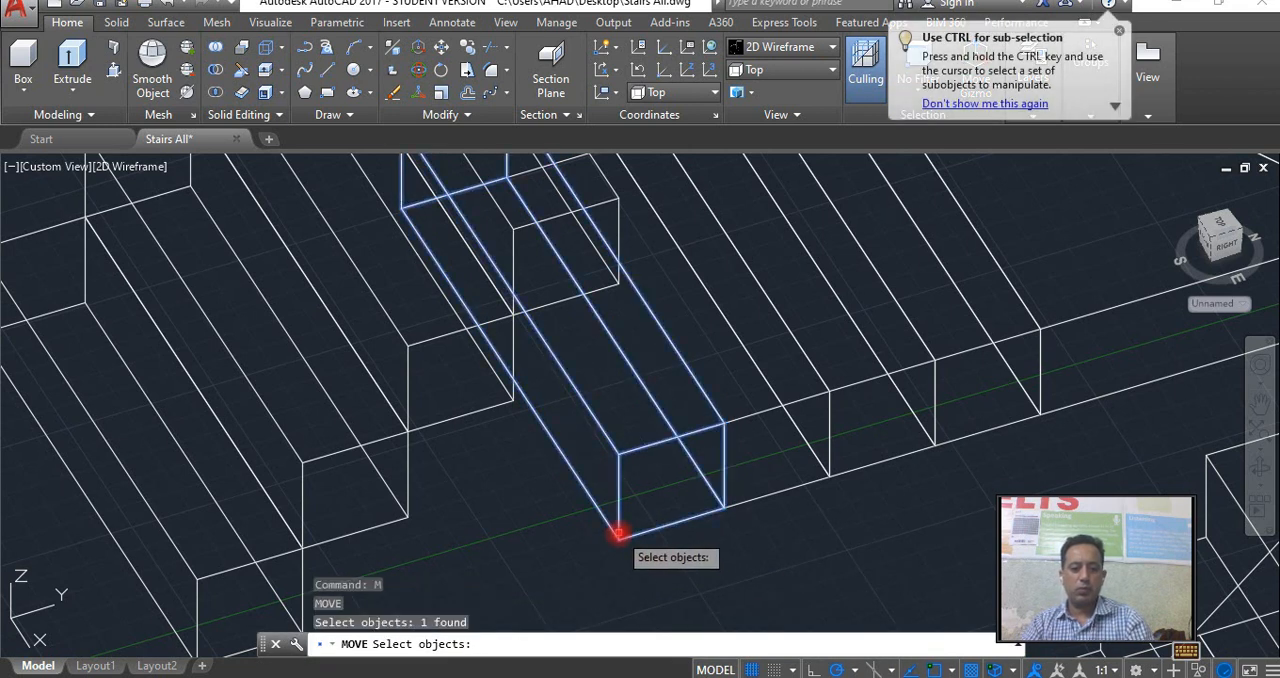
{"action": "key", "text": "Return"}
{"action": "scroll", "coordinate": [614, 550], "scroll_direction": "up", "scroll_amount": 4}
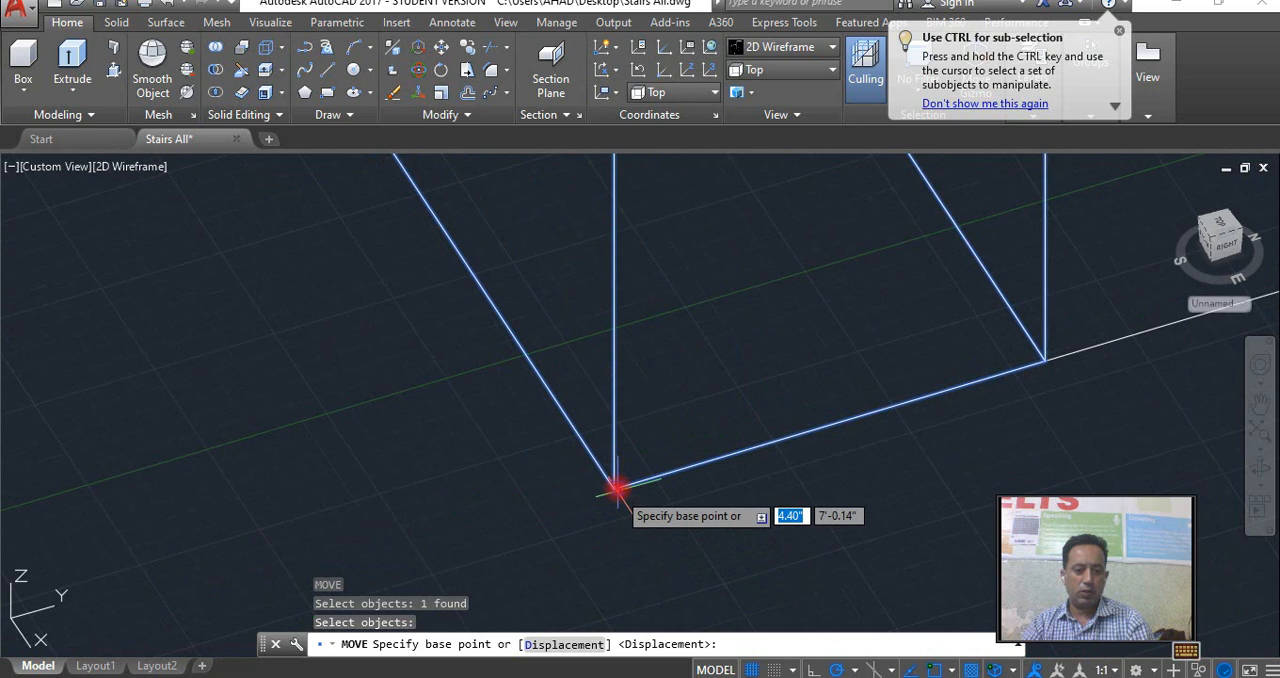
{"action": "left_click", "coordinate": [614, 491]}
{"action": "scroll", "coordinate": [654, 451], "scroll_direction": "down", "scroll_amount": 5}
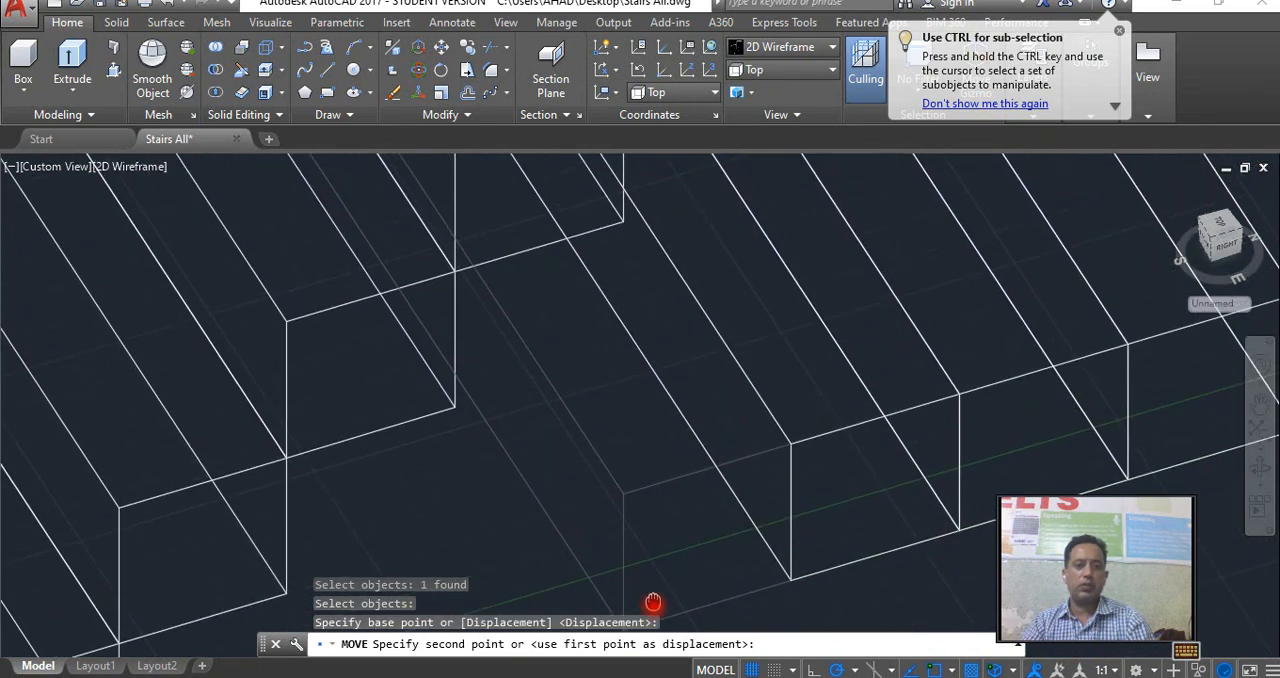
{"action": "scroll", "coordinate": [665, 545], "scroll_direction": "up", "scroll_amount": 6}
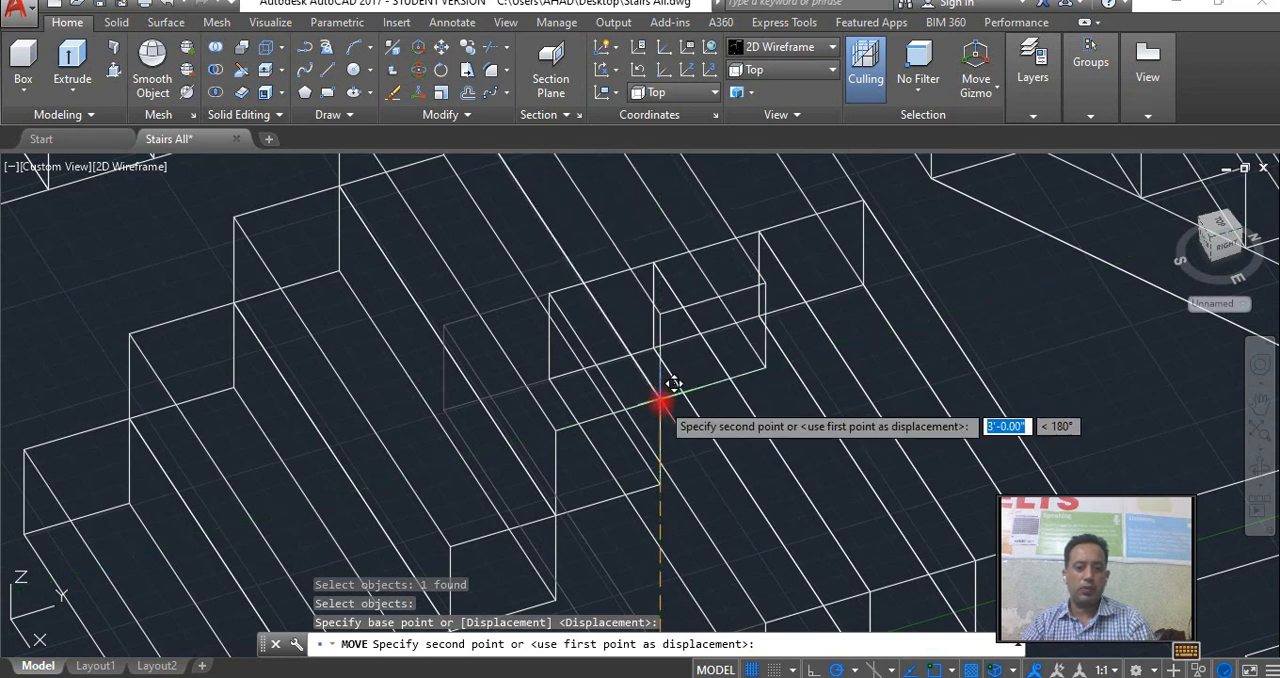
{"action": "key", "text": "Escape"}
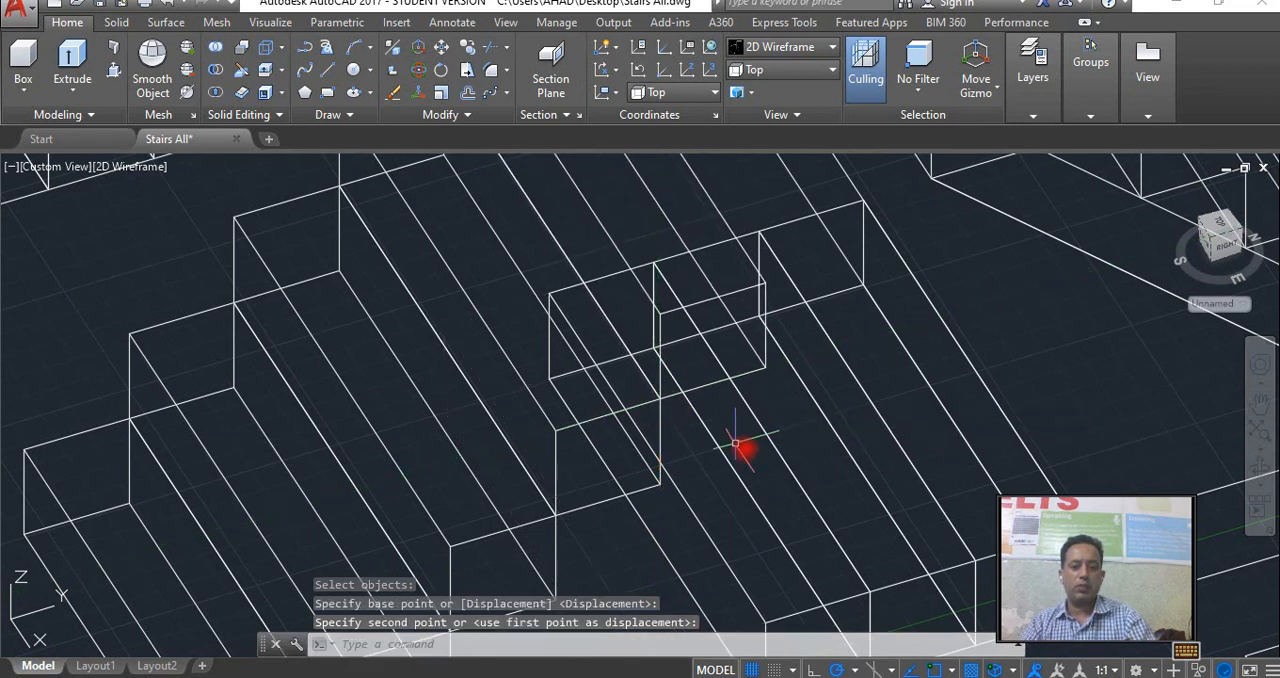
Erase the three leftover treads still at floor level between the stacked flight and the landing.
{"action": "scroll", "coordinate": [740, 445], "scroll_direction": "down", "scroll_amount": 3}
{"action": "scroll", "coordinate": [753, 455], "scroll_direction": "down", "scroll_amount": 2}
{"action": "left_click", "coordinate": [730, 480]}
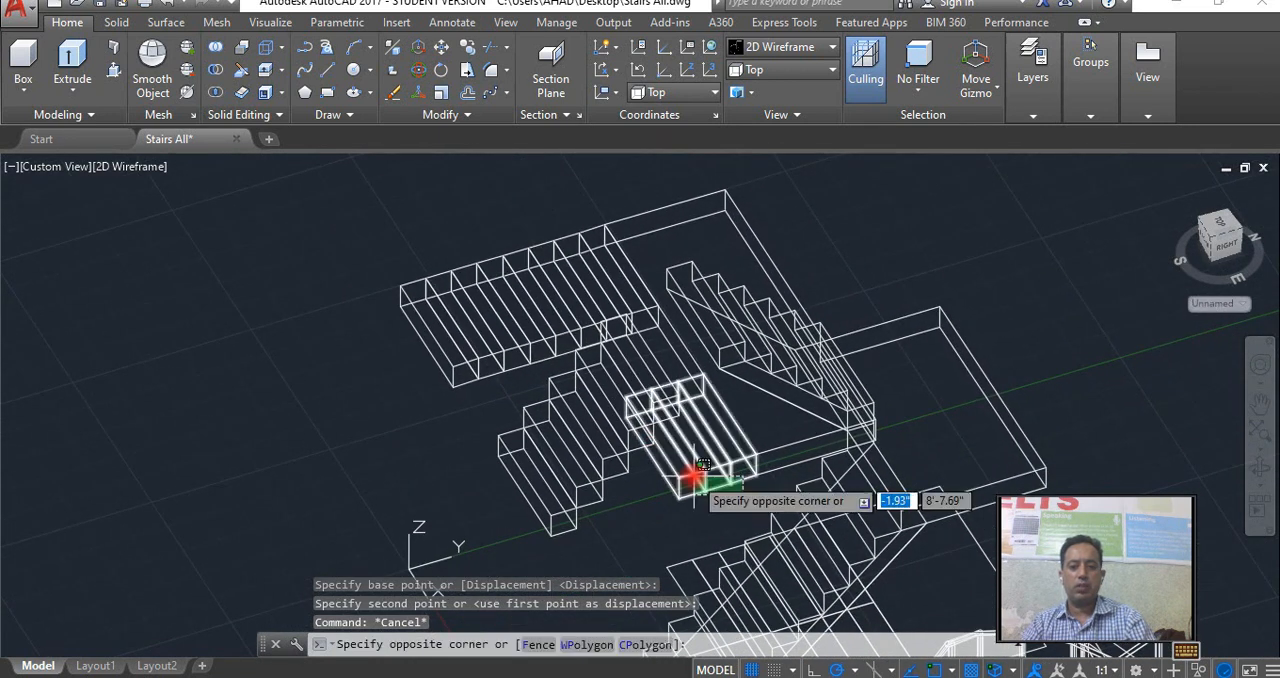
{"action": "left_click", "coordinate": [686, 472]}
{"action": "key", "text": "Delete"}
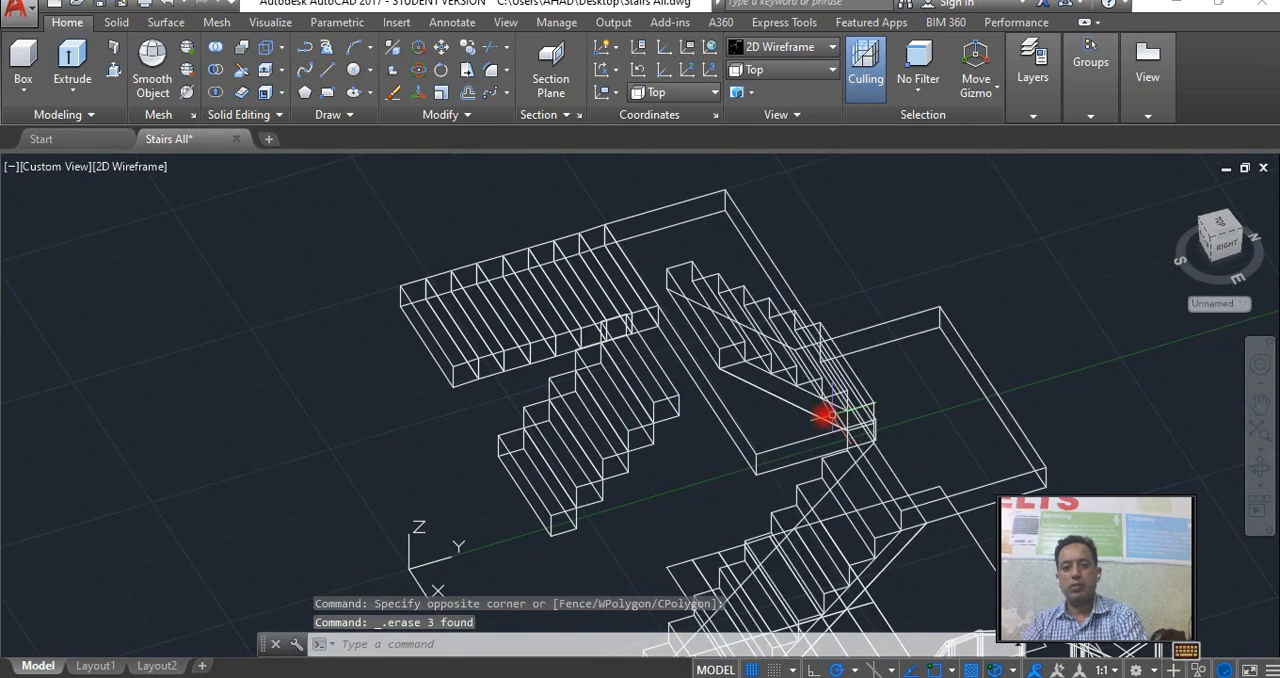
Erase the second flight's whole row of unstacked treads adjoining the far end of the landing.
{"action": "middle_click_drag", "start_coordinate": [714, 408], "coordinate": [666, 451]}
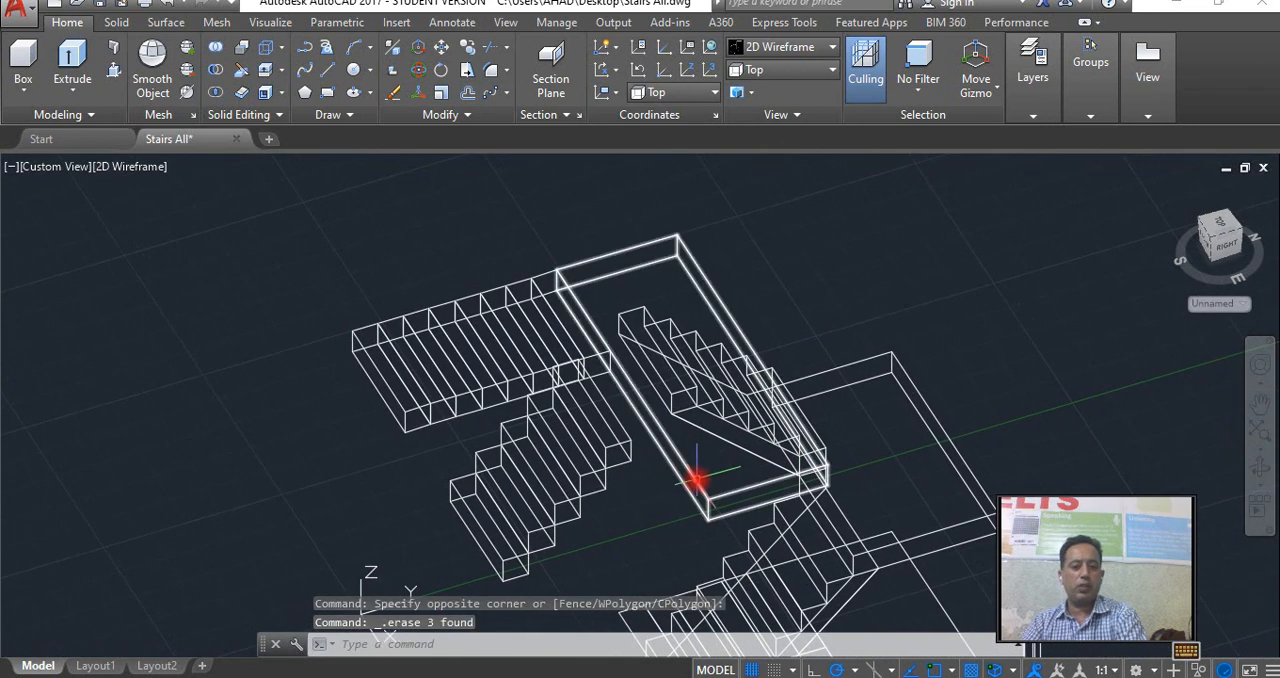
{"action": "left_click", "coordinate": [457, 402]}
{"action": "left_click", "coordinate": [396, 360]}
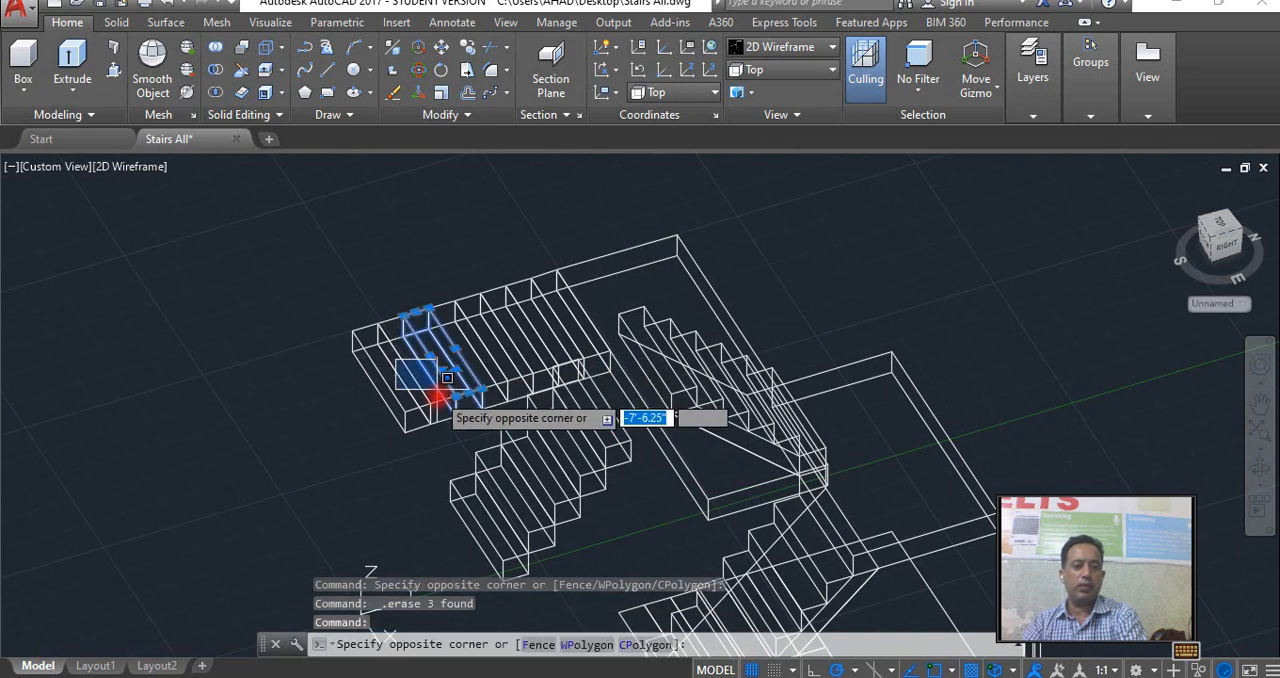
{"action": "left_click", "coordinate": [432, 419]}
{"action": "left_click", "coordinate": [428, 442]}
{"action": "left_click", "coordinate": [408, 400]}
{"action": "key", "text": "Delete"}
{"action": "left_click", "coordinate": [480, 417]}
{"action": "left_click", "coordinate": [430, 336]}
{"action": "key", "text": "Delete"}
{"action": "left_click", "coordinate": [561, 361]}
{"action": "left_click", "coordinate": [482, 314]}
{"action": "key", "text": "Delete"}
Copy the fifth tread twice from its lower front corner, stacking each copy on the upper back corner of the tread below.
{"action": "scroll", "coordinate": [592, 450], "scroll_direction": "up", "scroll_amount": 4}
{"action": "left_click", "coordinate": [642, 448]}
{"action": "type", "text": "co"}
{"action": "key", "text": "Return"}
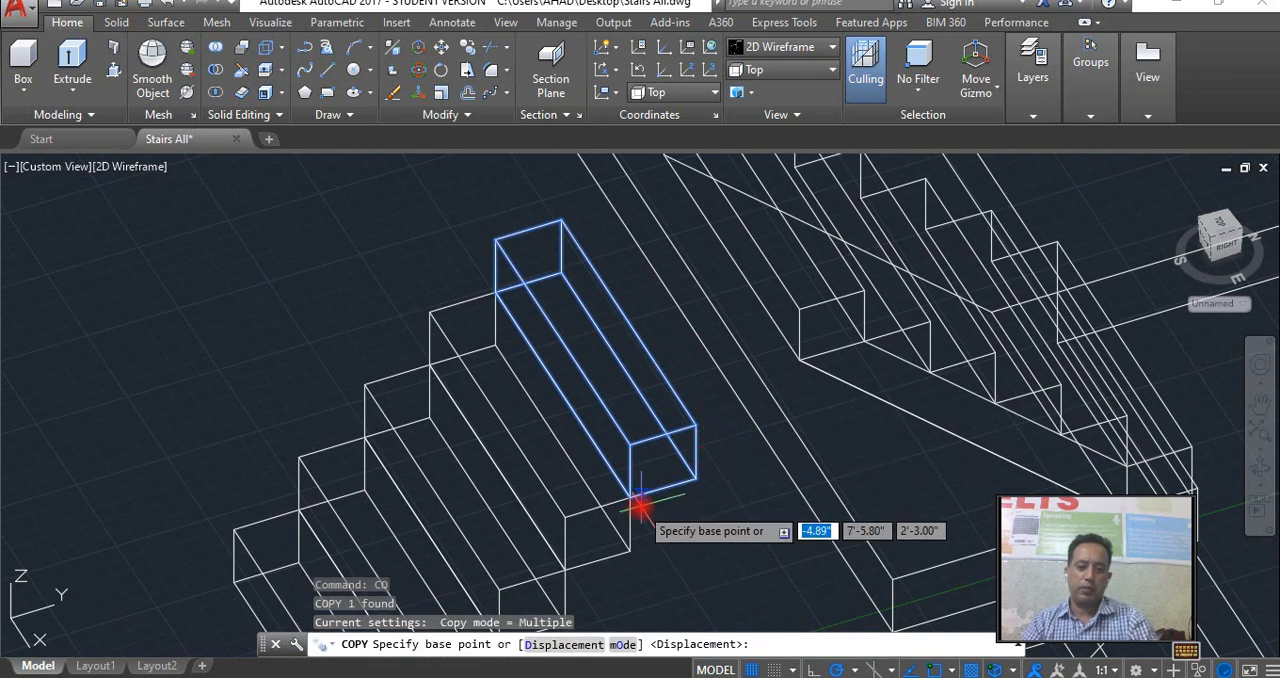
{"action": "scroll", "coordinate": [630, 500], "scroll_direction": "up", "scroll_amount": 6}
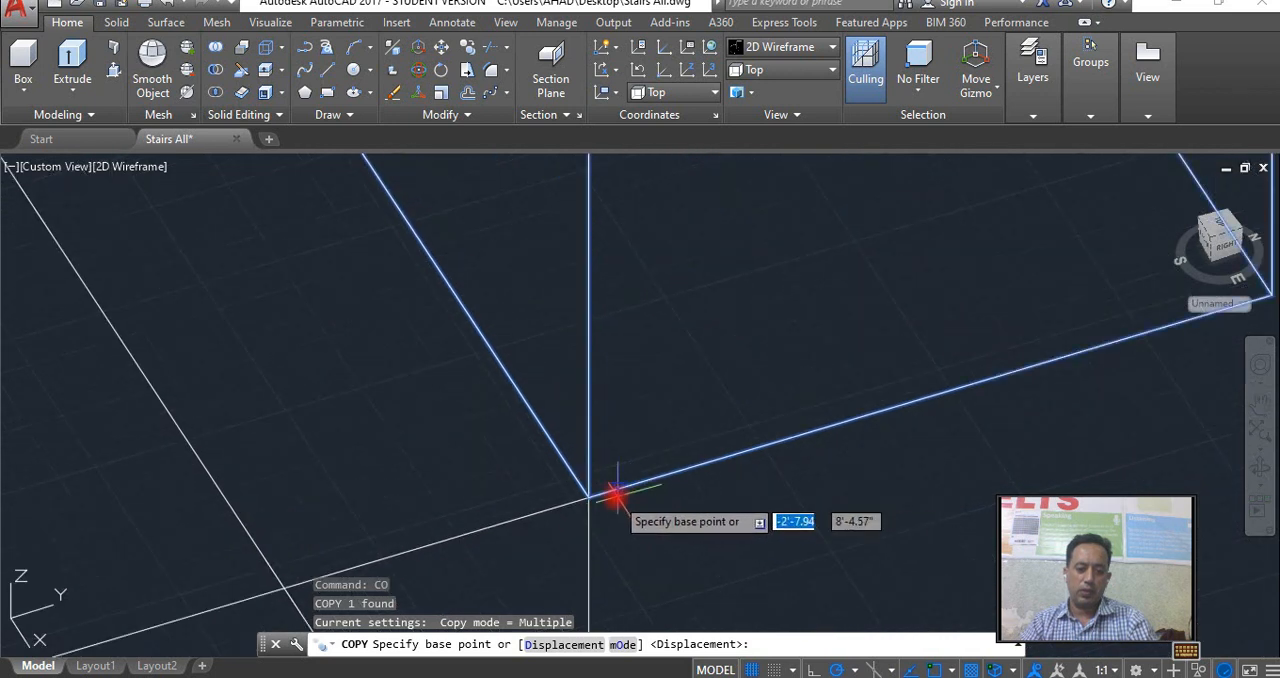
{"action": "left_click", "coordinate": [590, 500]}
{"action": "scroll", "coordinate": [690, 465], "scroll_direction": "down", "scroll_amount": 5}
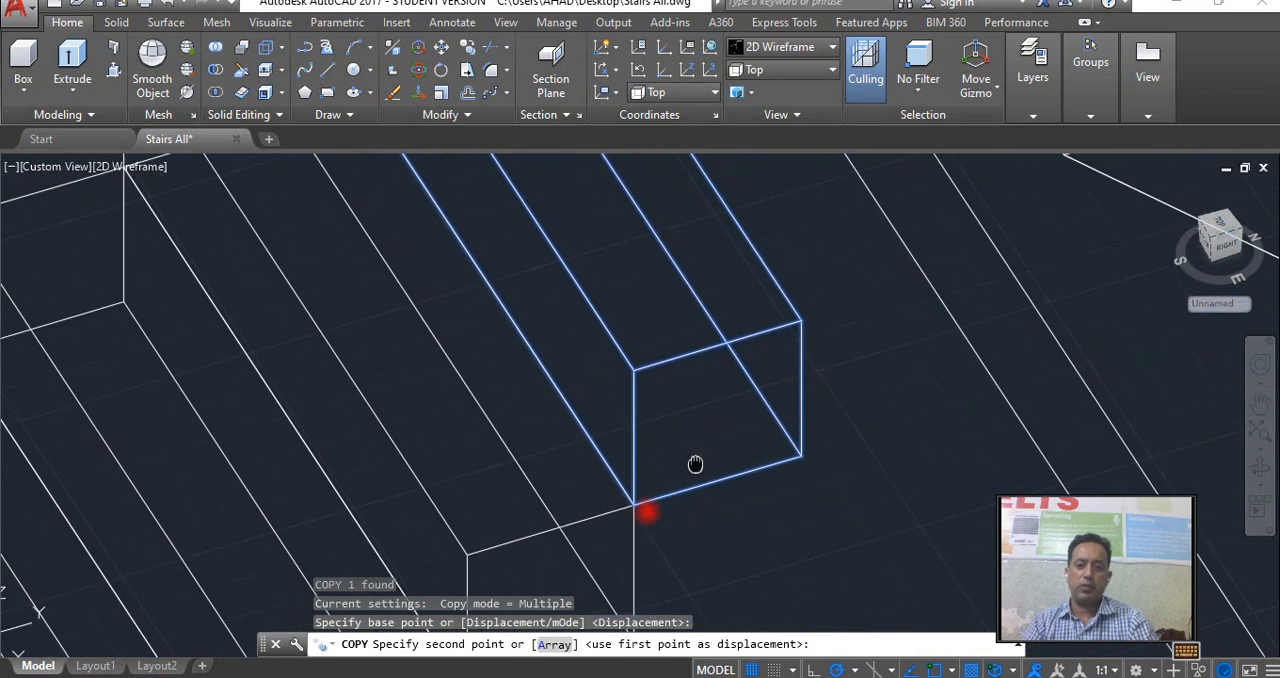
{"action": "left_click", "coordinate": [700, 418]}
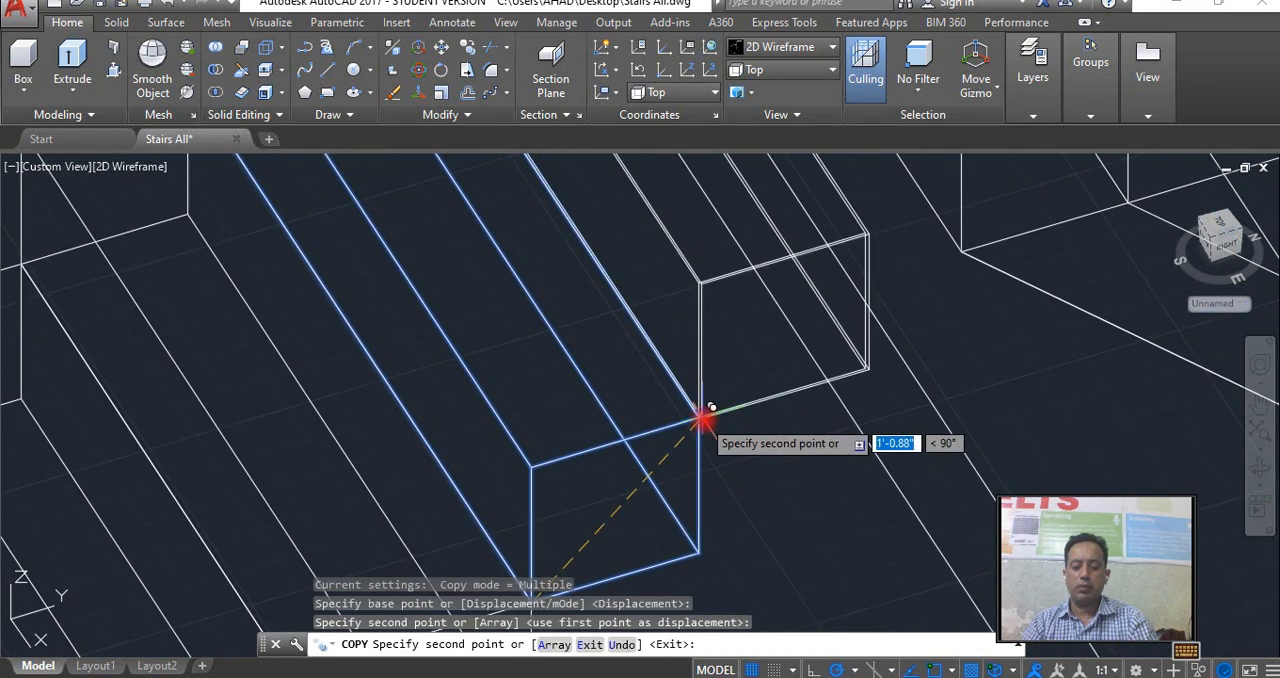
{"action": "scroll", "coordinate": [703, 418], "scroll_direction": "down", "scroll_amount": 4}
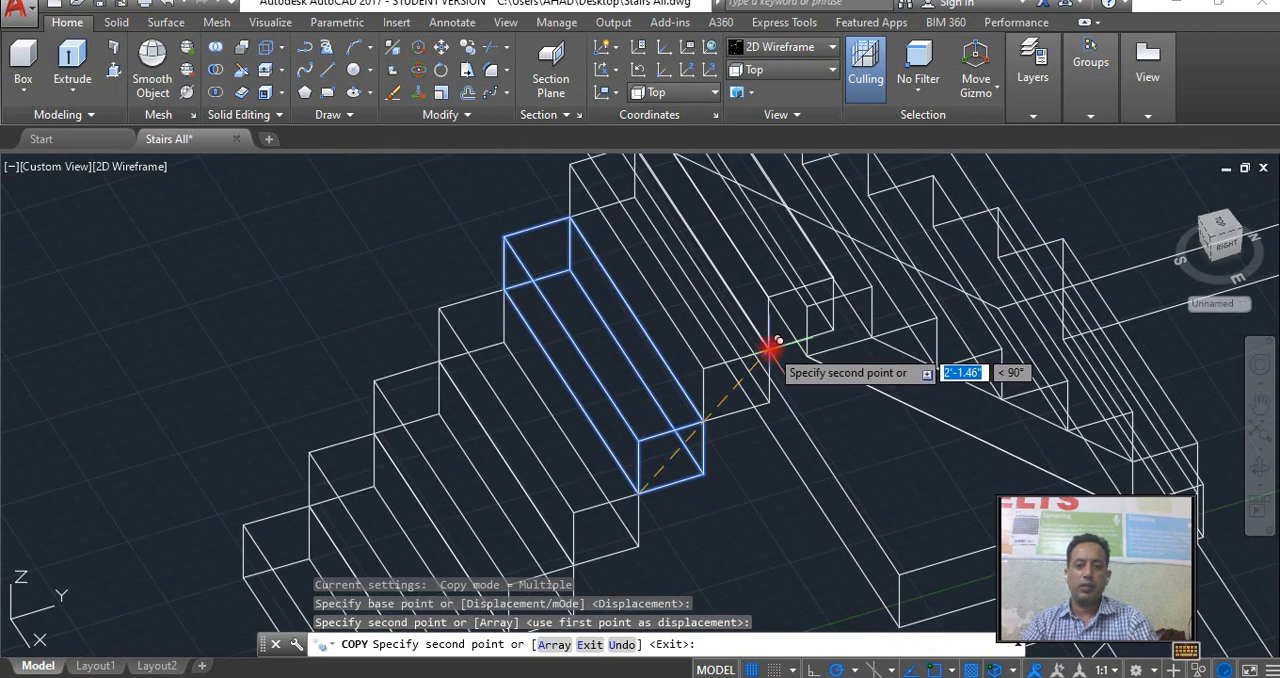
{"action": "scroll", "coordinate": [760, 390], "scroll_direction": "down", "scroll_amount": 6}
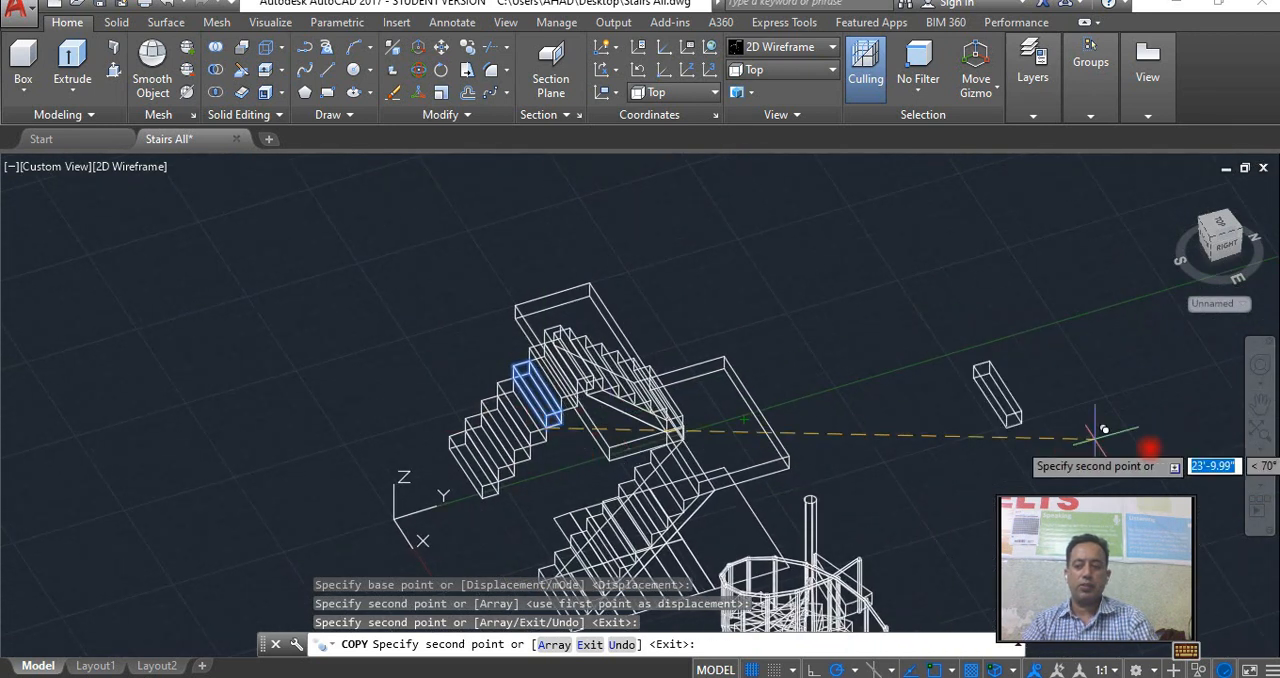
{"action": "left_click", "coordinate": [1260, 470]}
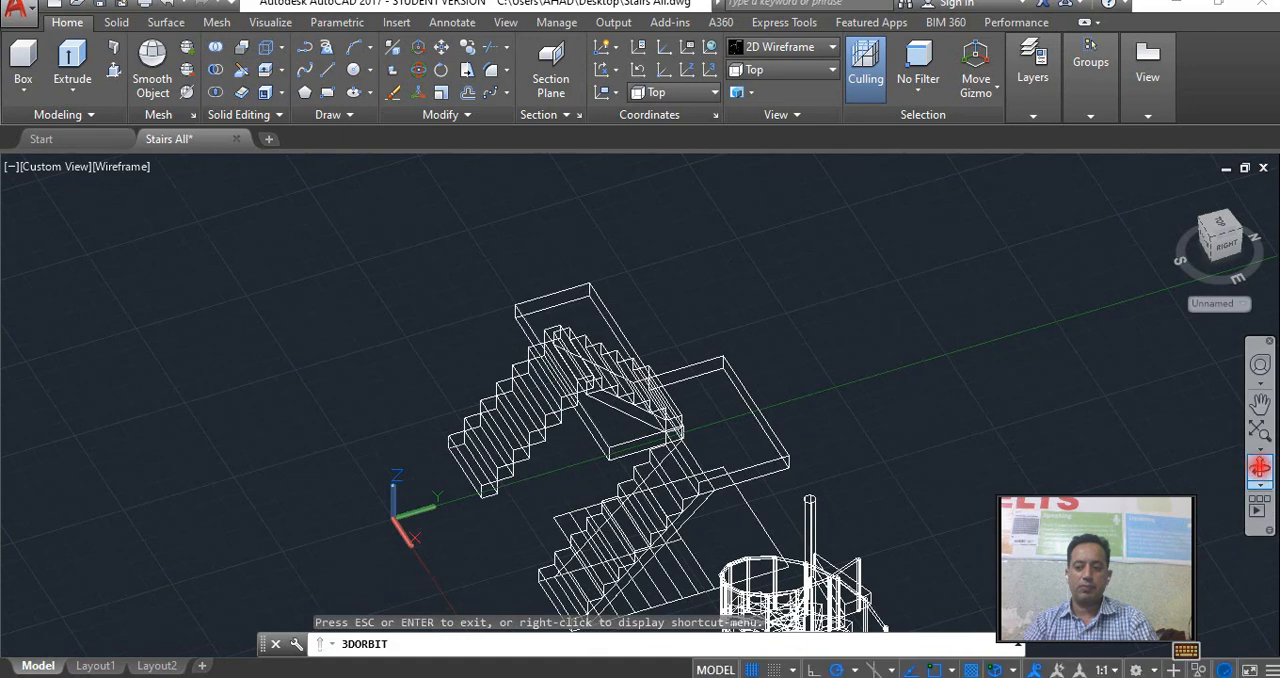
{"action": "left_click_drag", "start_coordinate": [731, 414], "coordinate": [560, 430]}
{"action": "right_click", "coordinate": [560, 430]}
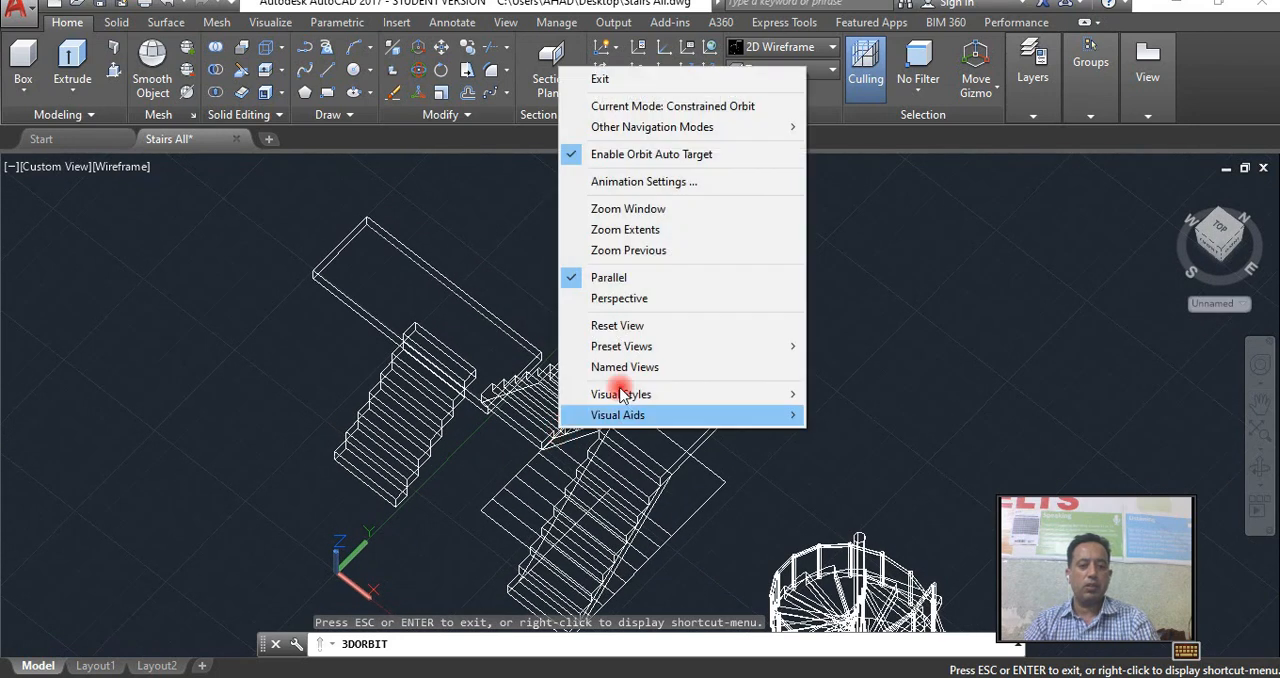
{"action": "left_click", "coordinate": [638, 81]}
{"action": "key", "text": "Escape"}
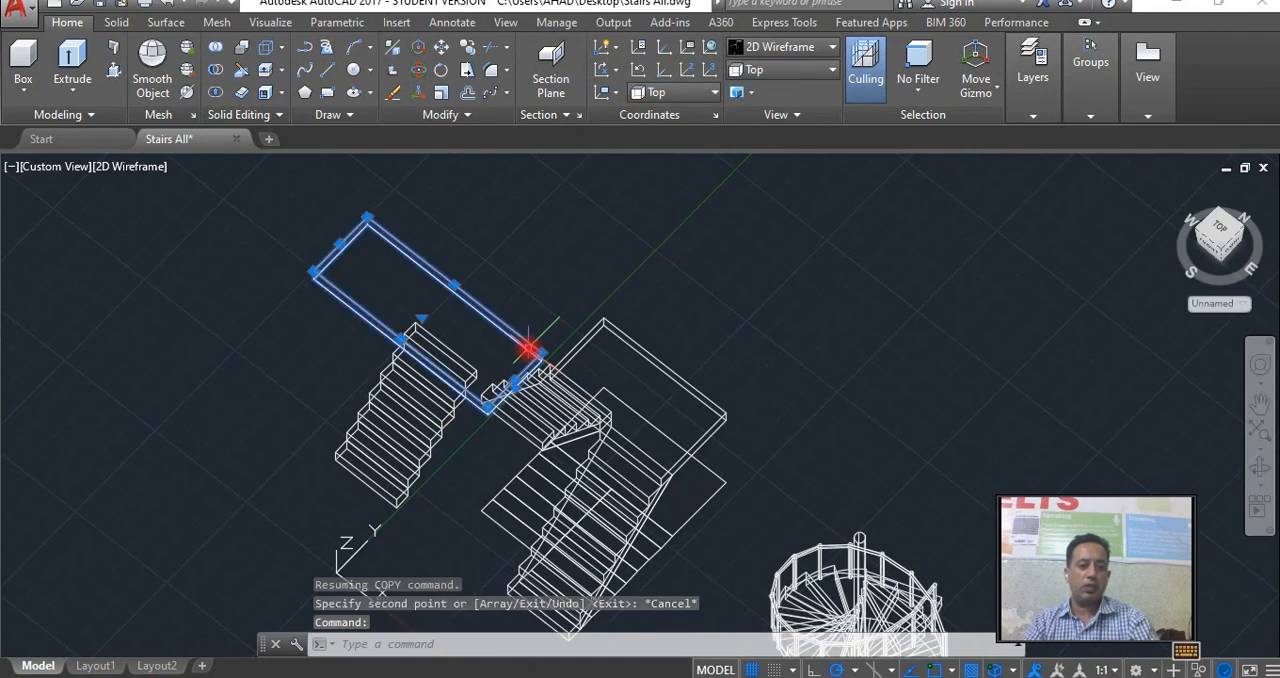
Move the landing by its lower front corner to the top tread's lower back corner, so both are level.
{"action": "scroll", "coordinate": [500, 432], "scroll_direction": "up", "scroll_amount": 4}
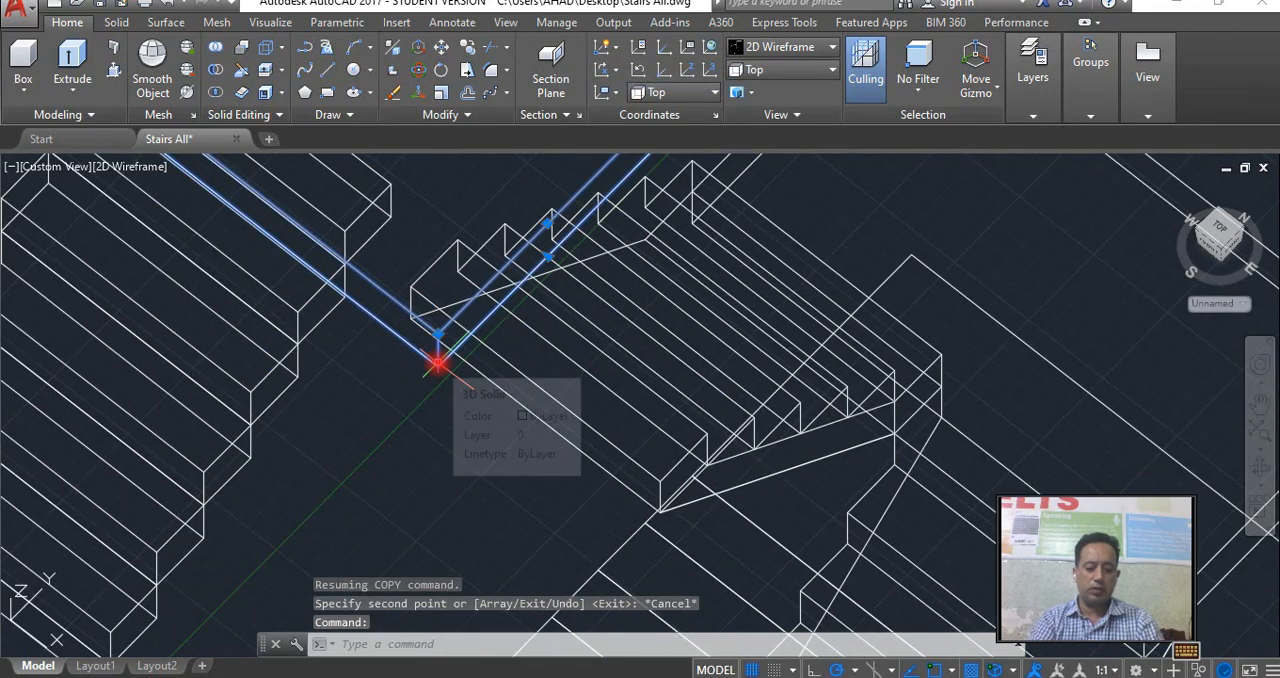
{"action": "type", "text": "m"}
{"action": "key", "text": "Return"}
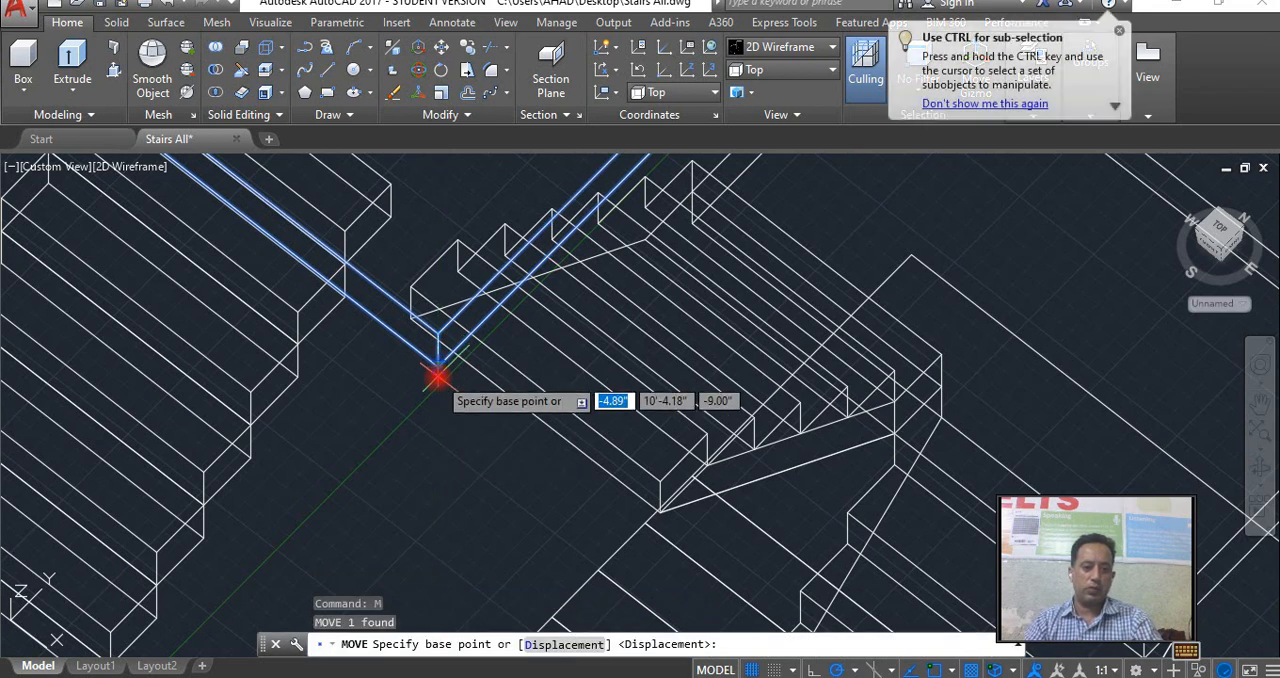
{"action": "scroll", "coordinate": [437, 373], "scroll_direction": "up", "scroll_amount": 4}
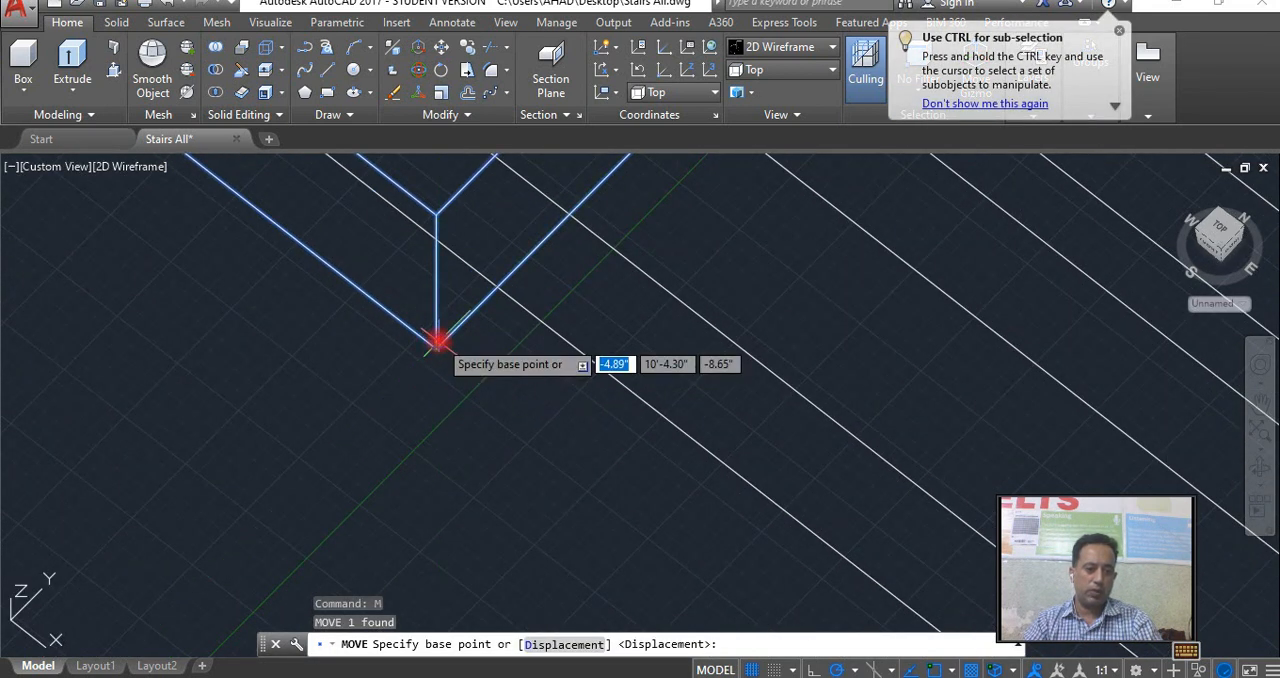
{"action": "left_click", "coordinate": [432, 352]}
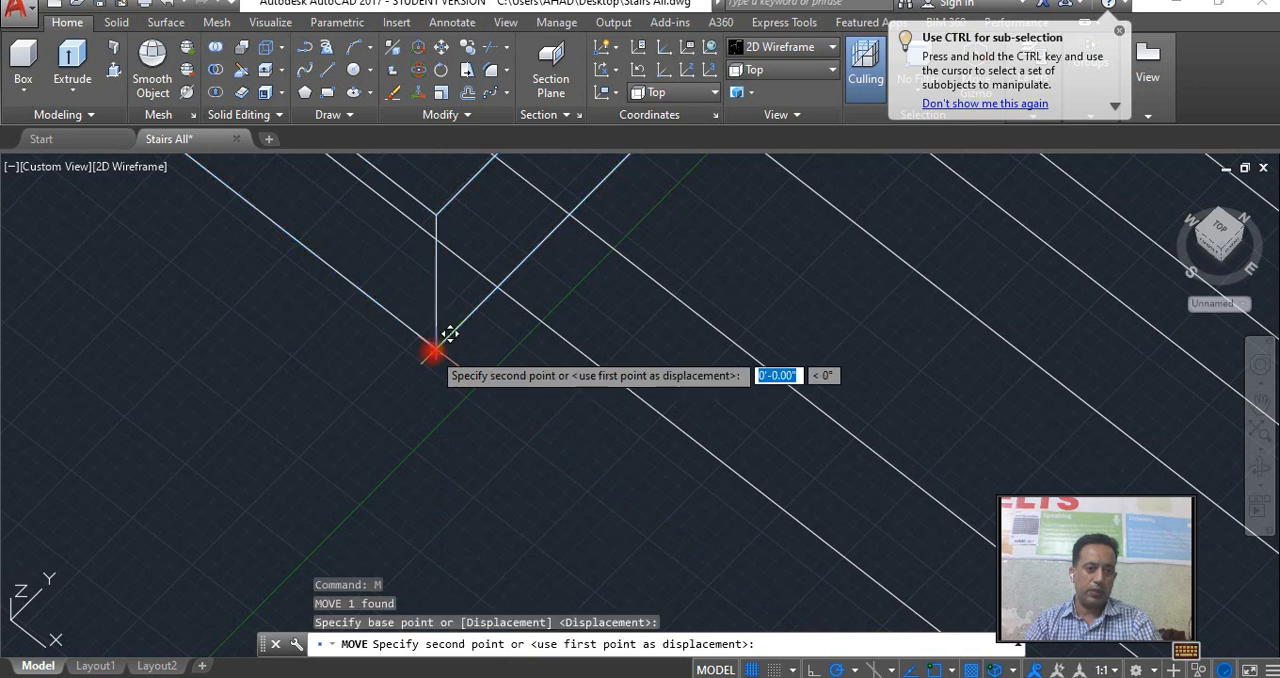
{"action": "scroll", "coordinate": [429, 363], "scroll_direction": "down", "scroll_amount": 5}
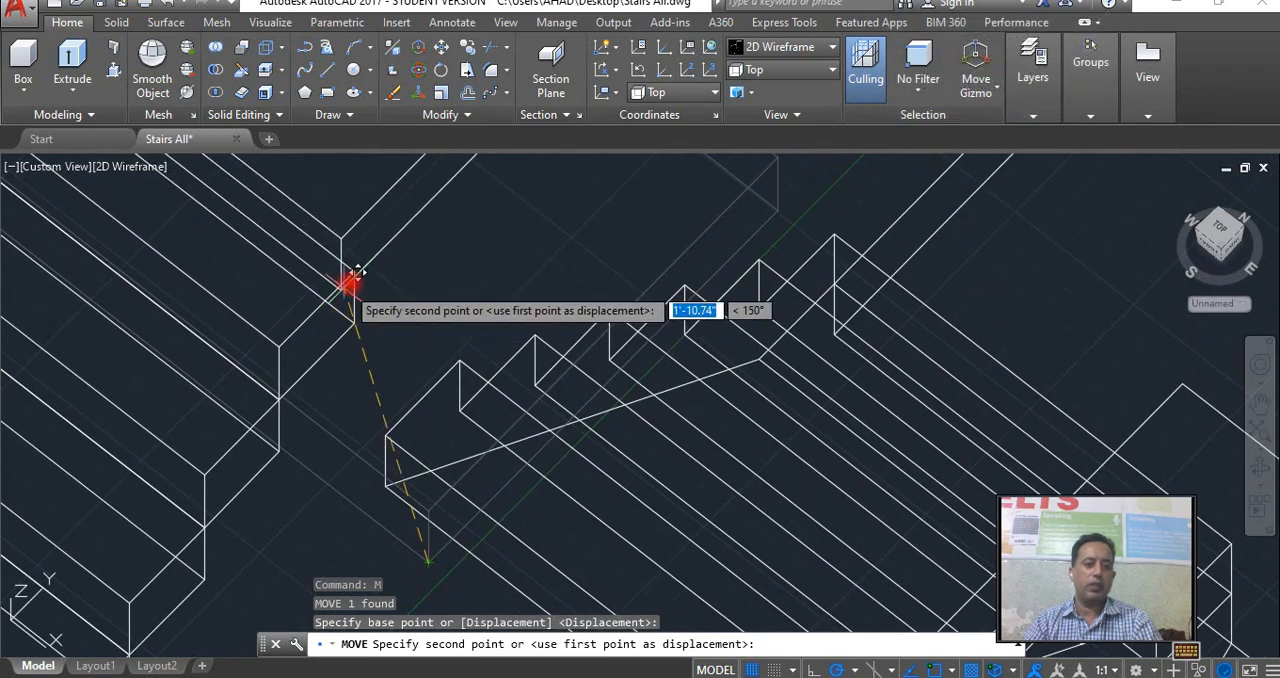
{"action": "left_click", "coordinate": [366, 309]}
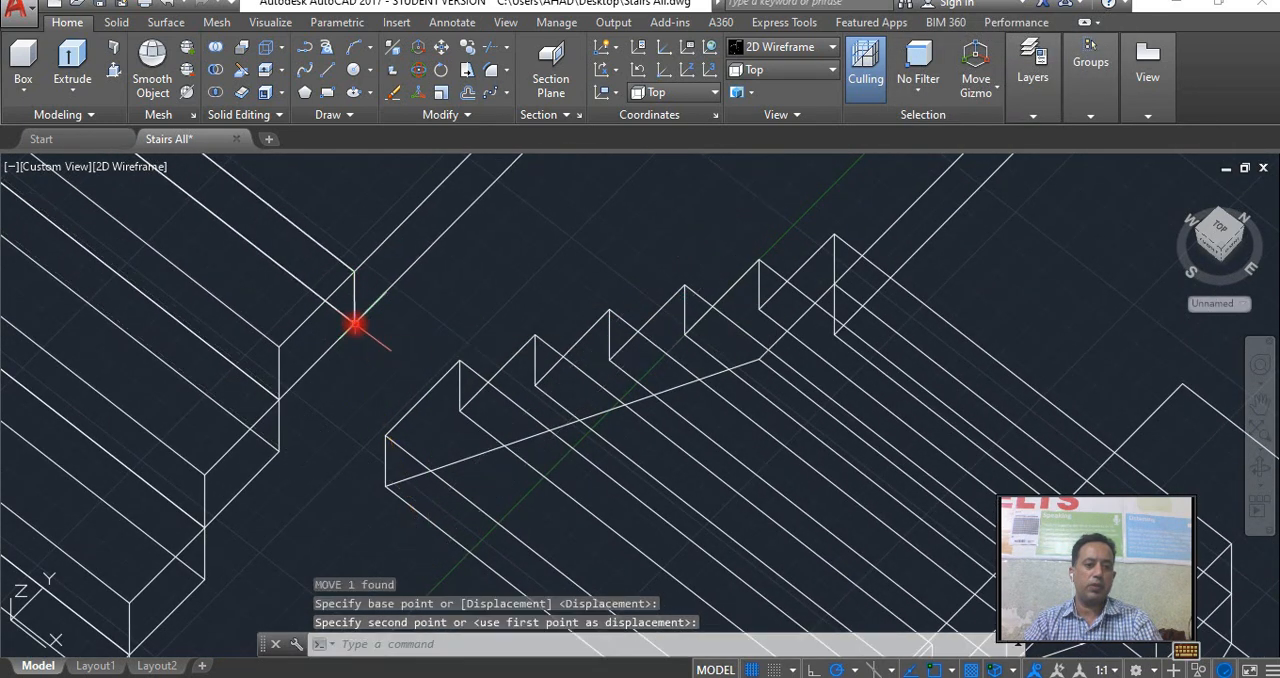
{"action": "scroll", "coordinate": [399, 371], "scroll_direction": "down", "scroll_amount": 6}
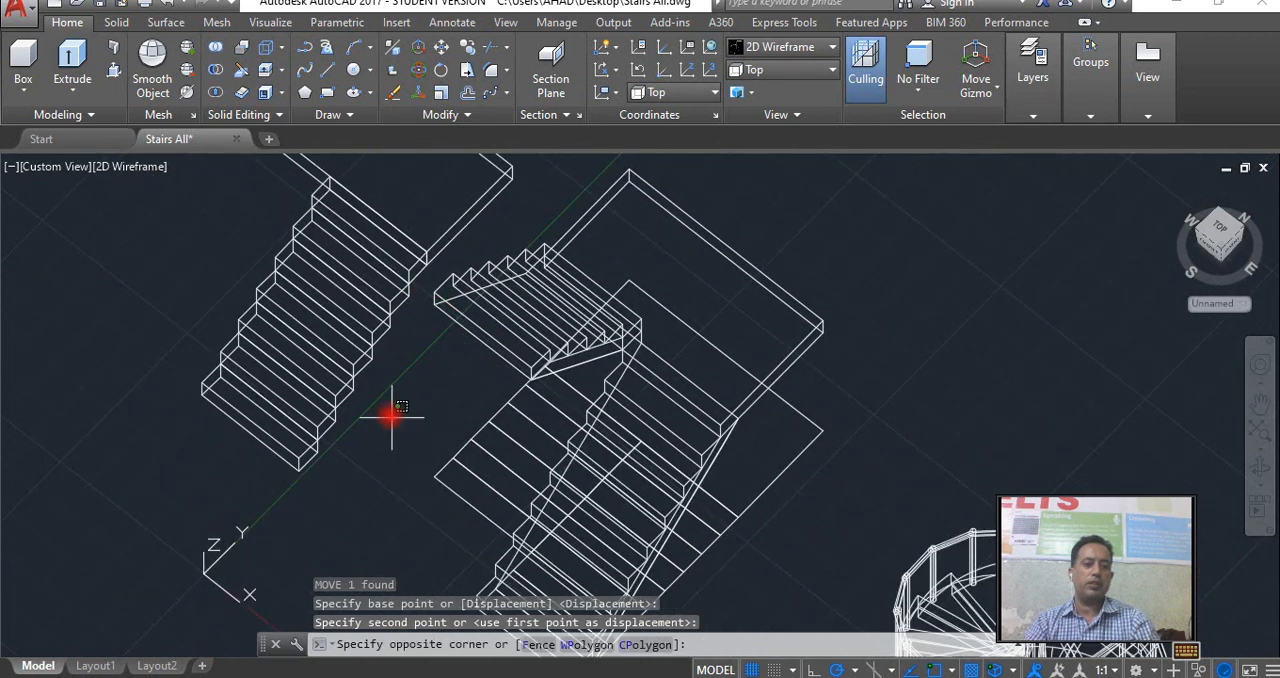
{"action": "left_click", "coordinate": [240, 280]}
{"action": "left_click", "coordinate": [337, 203]}
{"action": "middle_click_drag", "start_coordinate": [384, 350], "coordinate": [540, 523]}
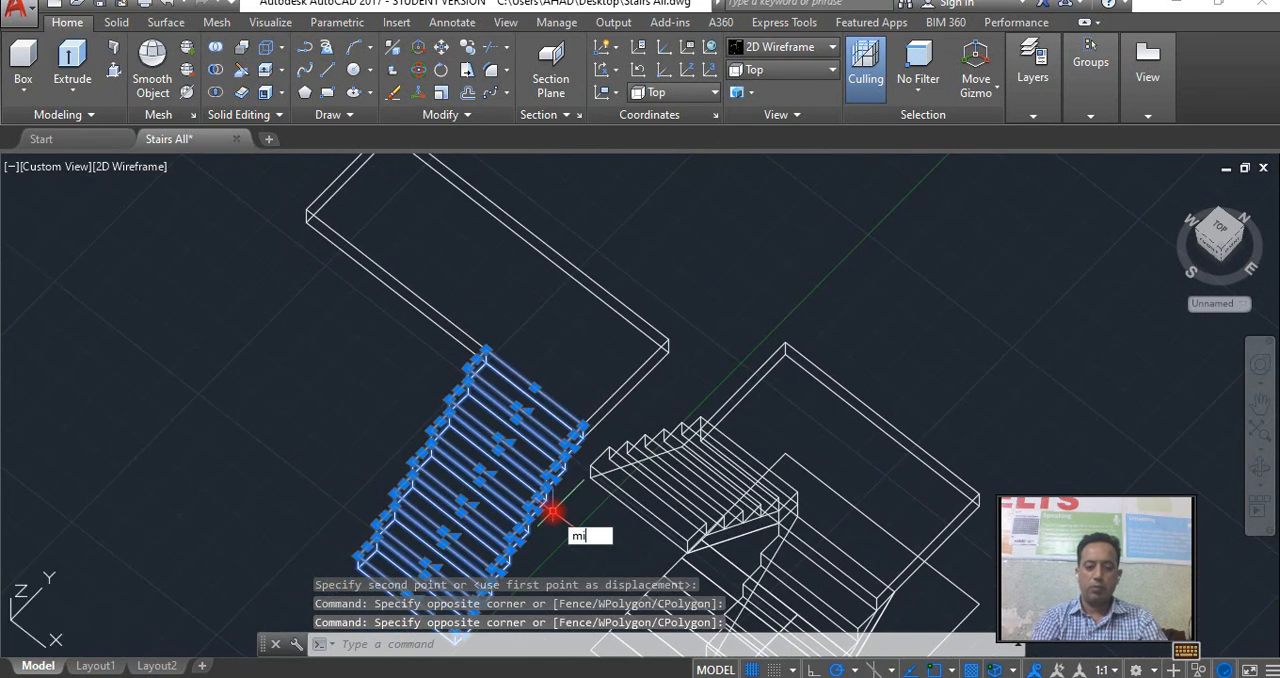
{"action": "key", "text": "Return"}
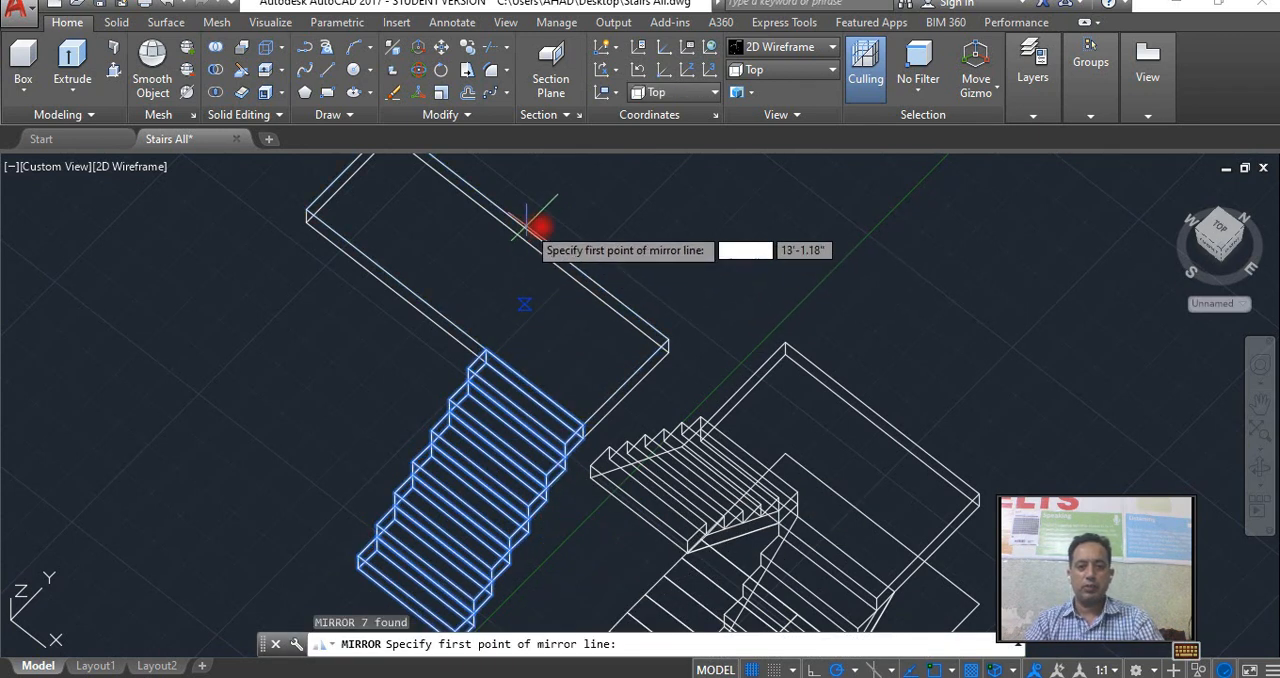
{"action": "left_click", "coordinate": [695, 100]}
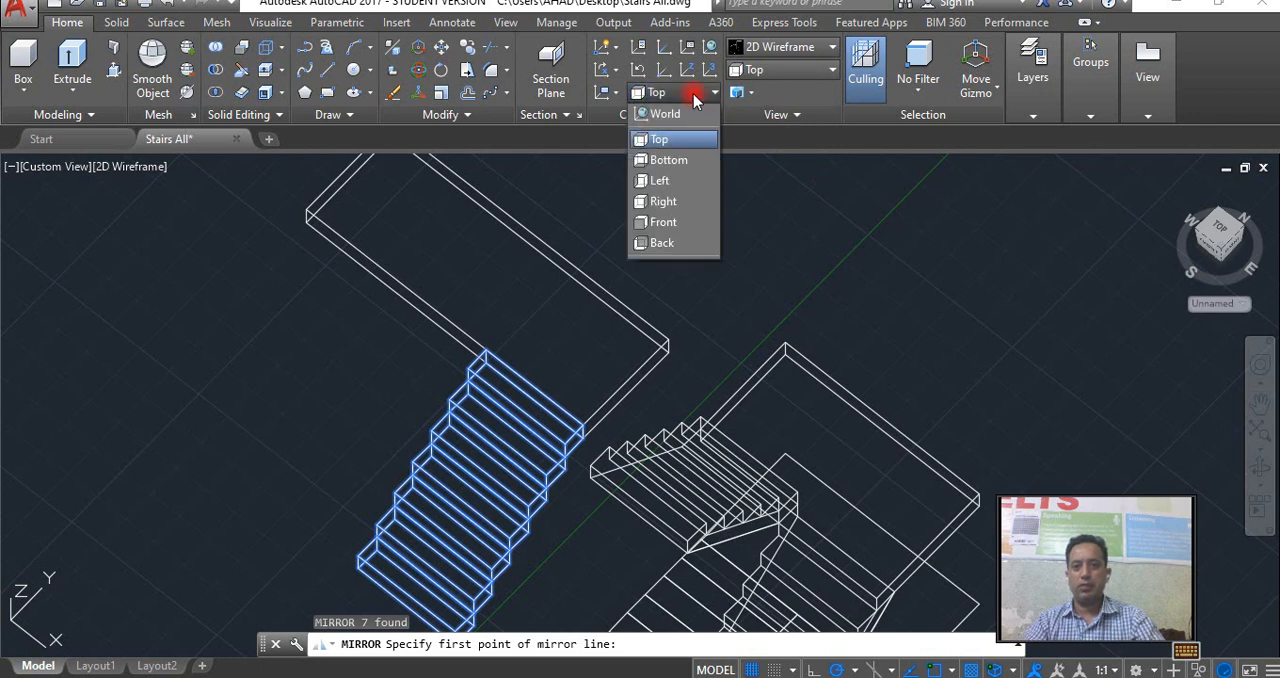
{"action": "key", "text": "Escape"}
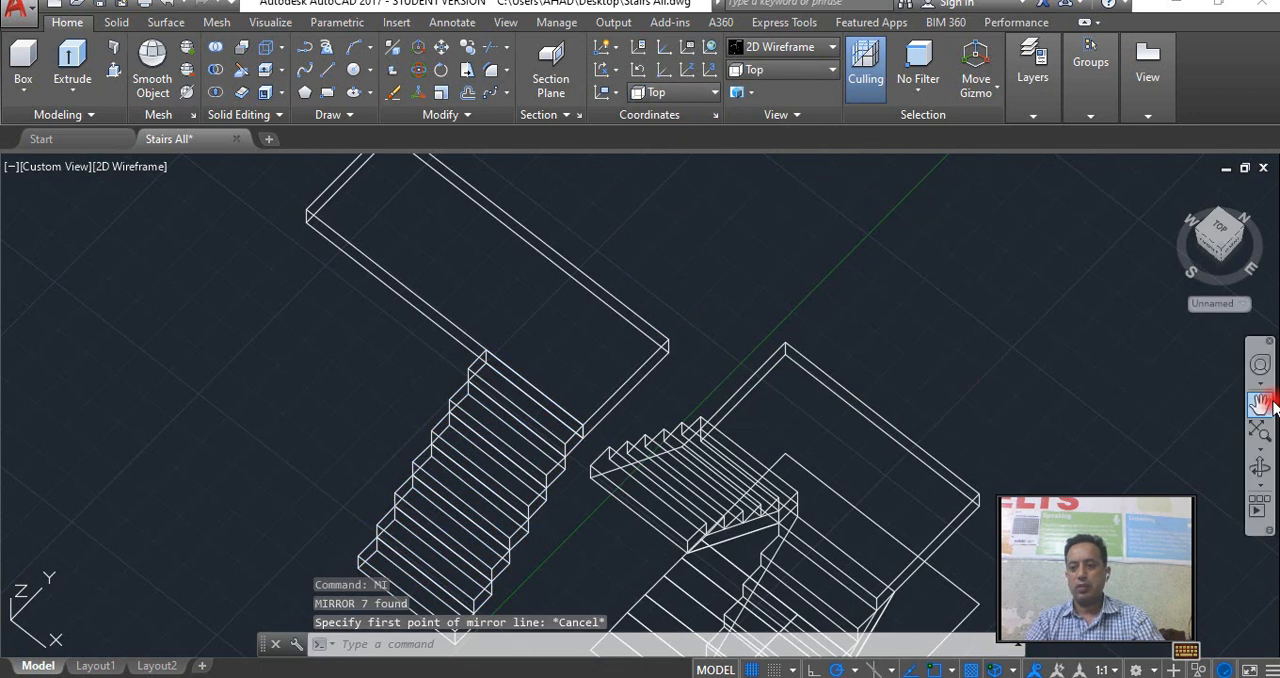
Show the model in the Top view with the stacked flight and the landing in full.
{"action": "left_click", "coordinate": [1212, 230]}
{"action": "scroll", "coordinate": [645, 432], "scroll_direction": "up", "scroll_amount": 3}
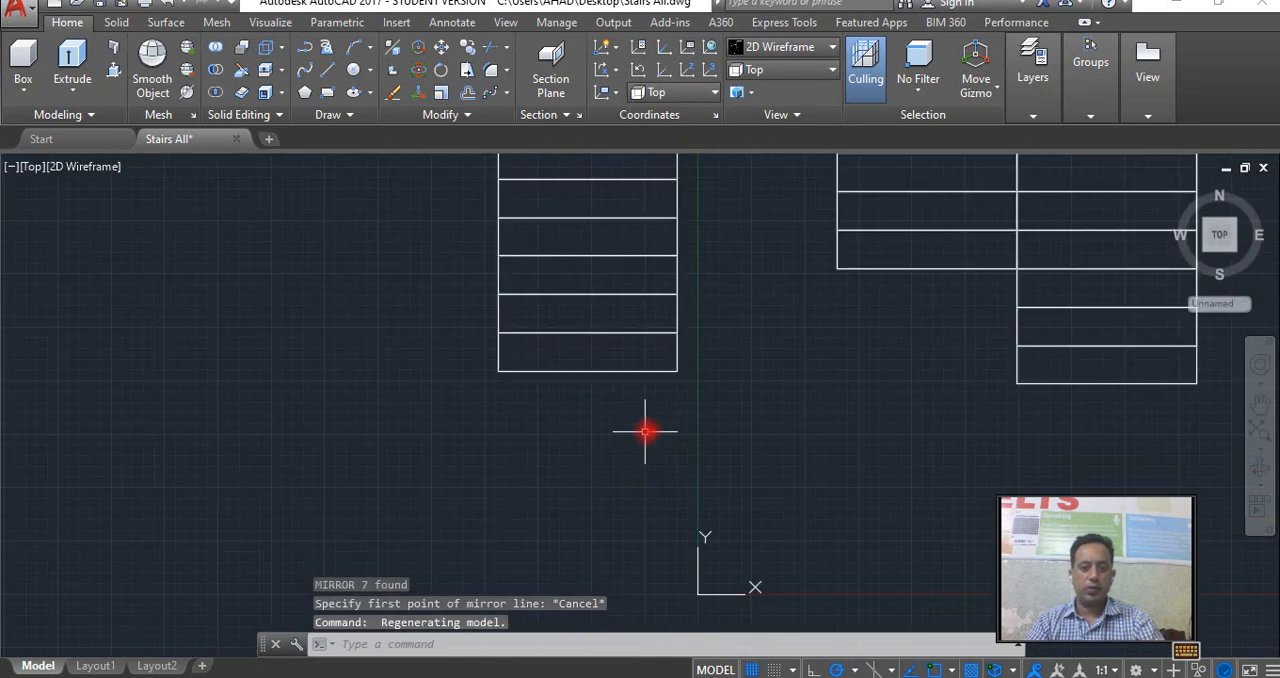
{"action": "scroll", "coordinate": [780, 551], "scroll_direction": "down", "scroll_amount": 3}
{"action": "left_click", "coordinate": [780, 571]}
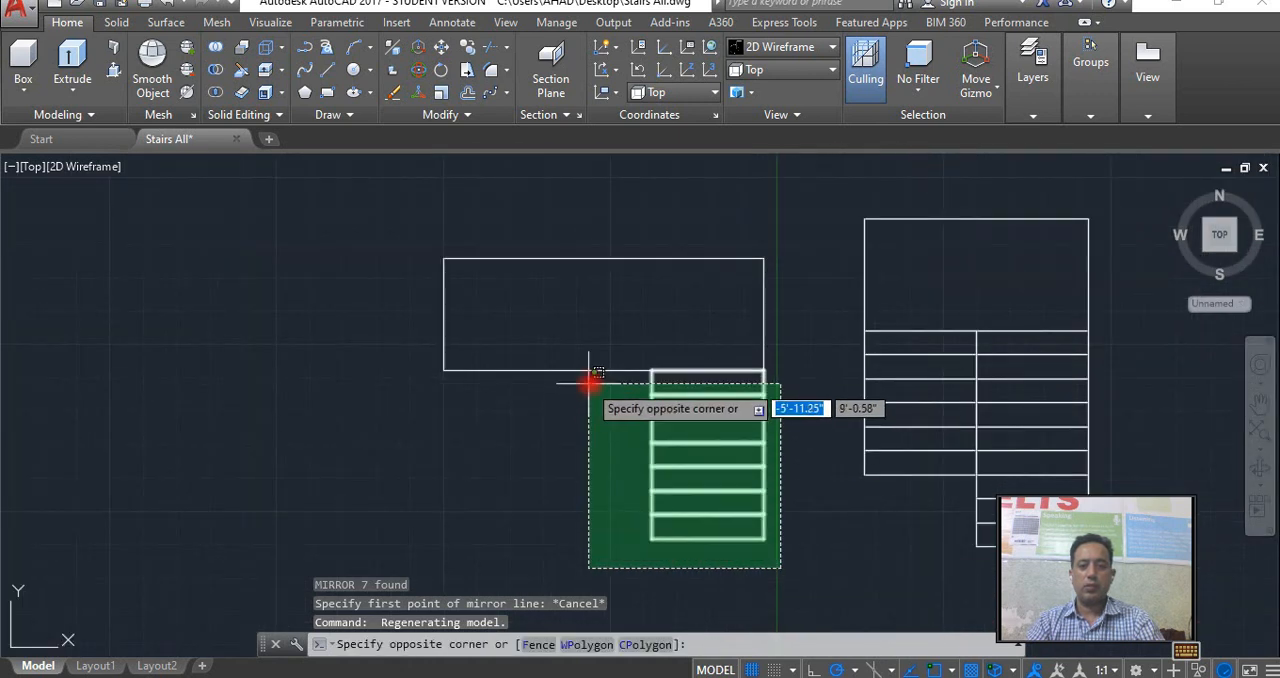
{"action": "left_click", "coordinate": [618, 413]}
{"action": "type", "text": "mi"}
{"action": "key", "text": "Return"}
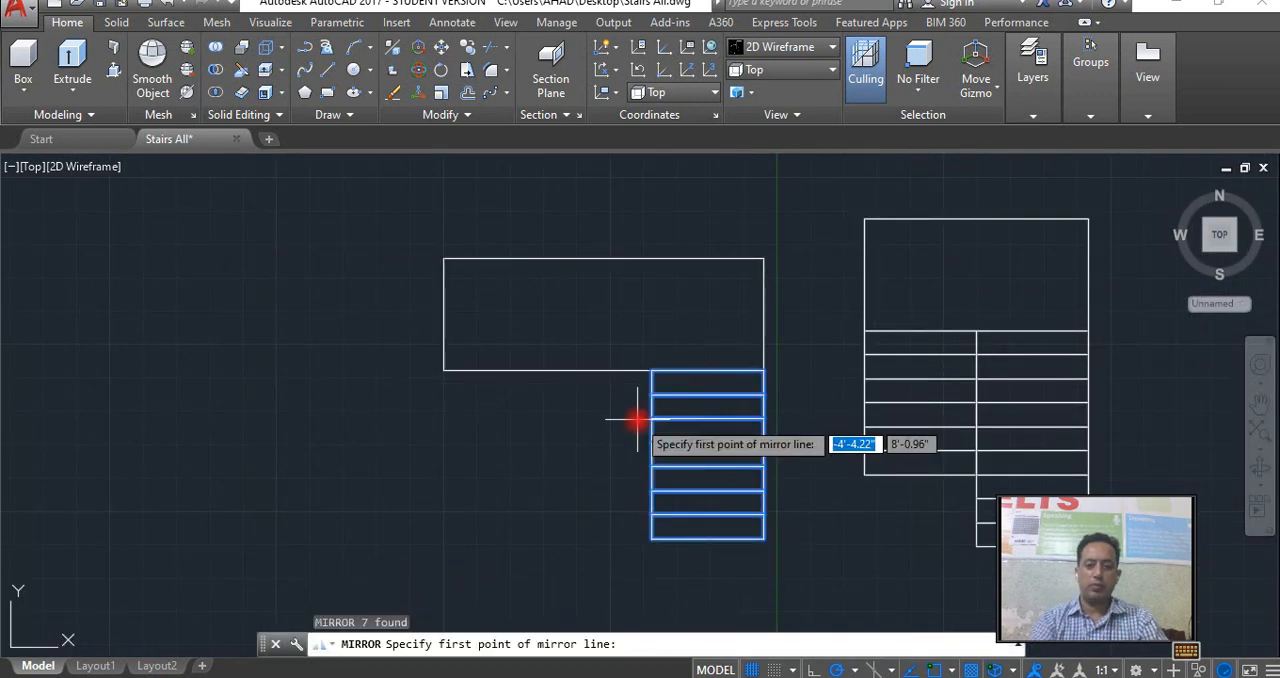
{"action": "left_click", "coordinate": [598, 370]}
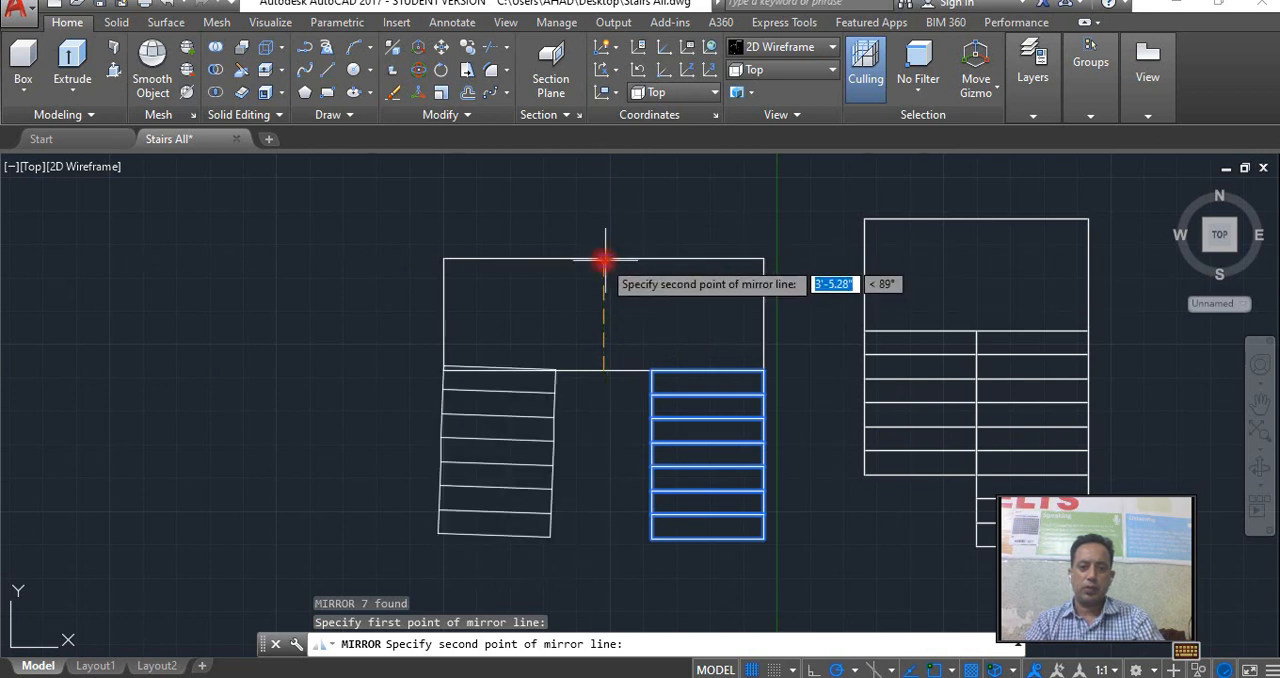
{"action": "scroll", "coordinate": [600, 260], "scroll_direction": "up", "scroll_amount": 3}
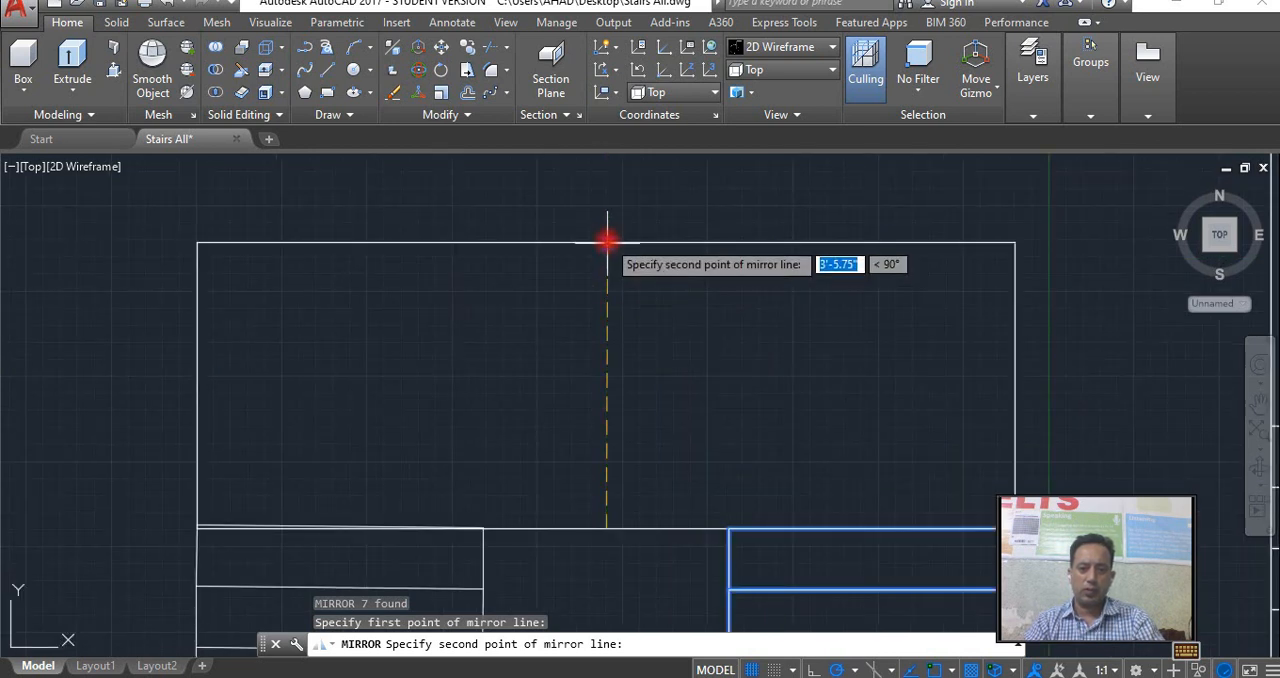
{"action": "left_click", "coordinate": [607, 241]}
{"action": "key", "text": "ctrl+z"}
{"action": "scroll", "coordinate": [652, 366], "scroll_direction": "down", "scroll_amount": 3}
{"action": "key", "text": "Escape"}
Mirror the seven stacked treads about the line joining the midpoints of the landing's long edges, keeping the originals.
{"action": "left_click", "coordinate": [790, 528]}
{"action": "left_click", "coordinate": [676, 383]}
{"action": "left_click", "coordinate": [789, 396]}
{"action": "left_click", "coordinate": [685, 355]}
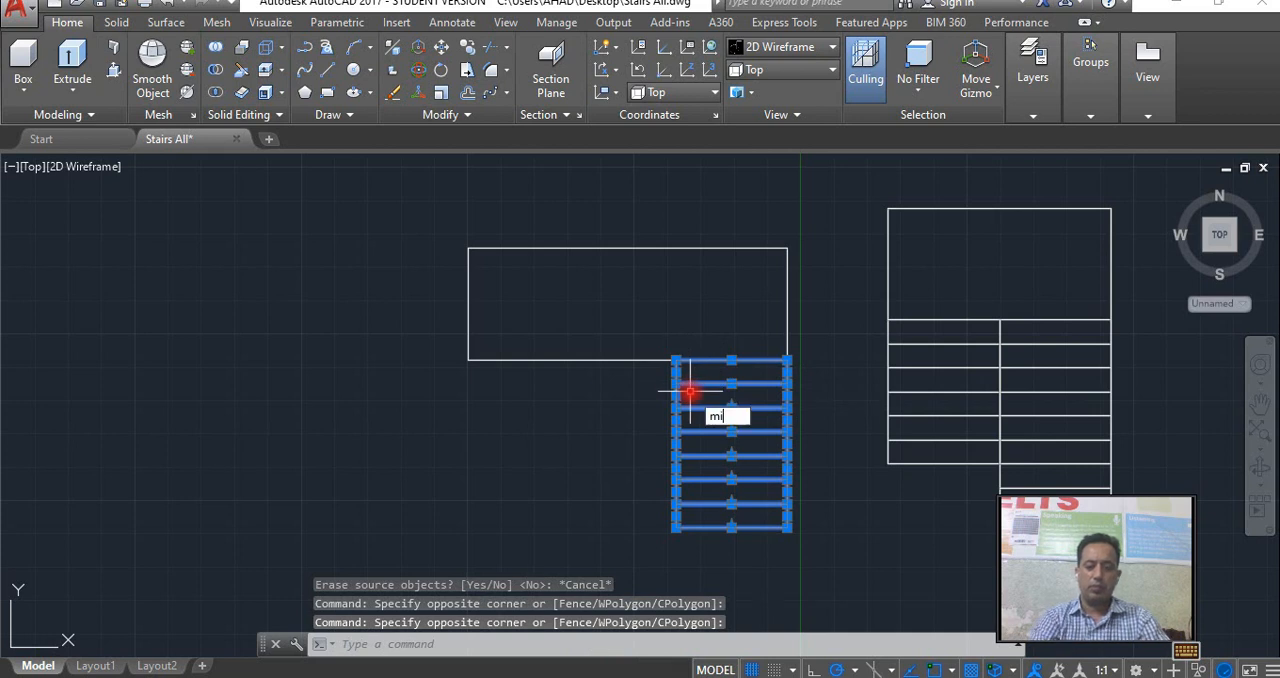
{"action": "key", "text": "Return"}
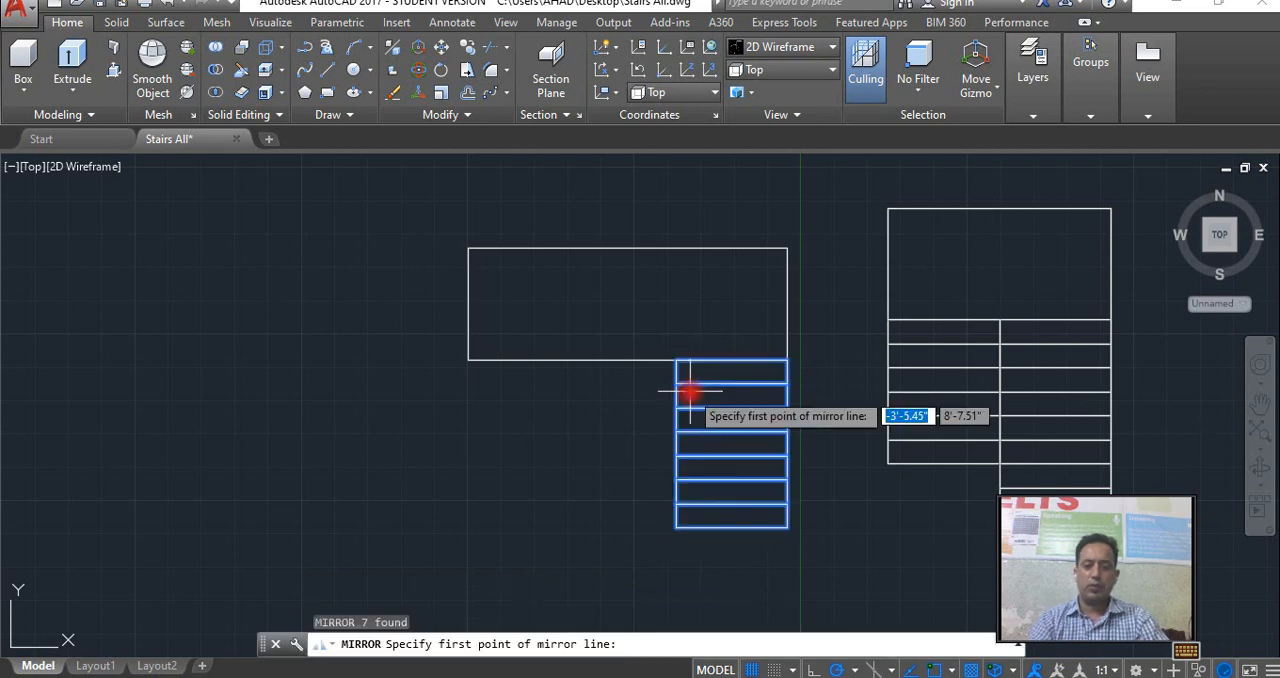
{"action": "left_click", "coordinate": [628, 361]}
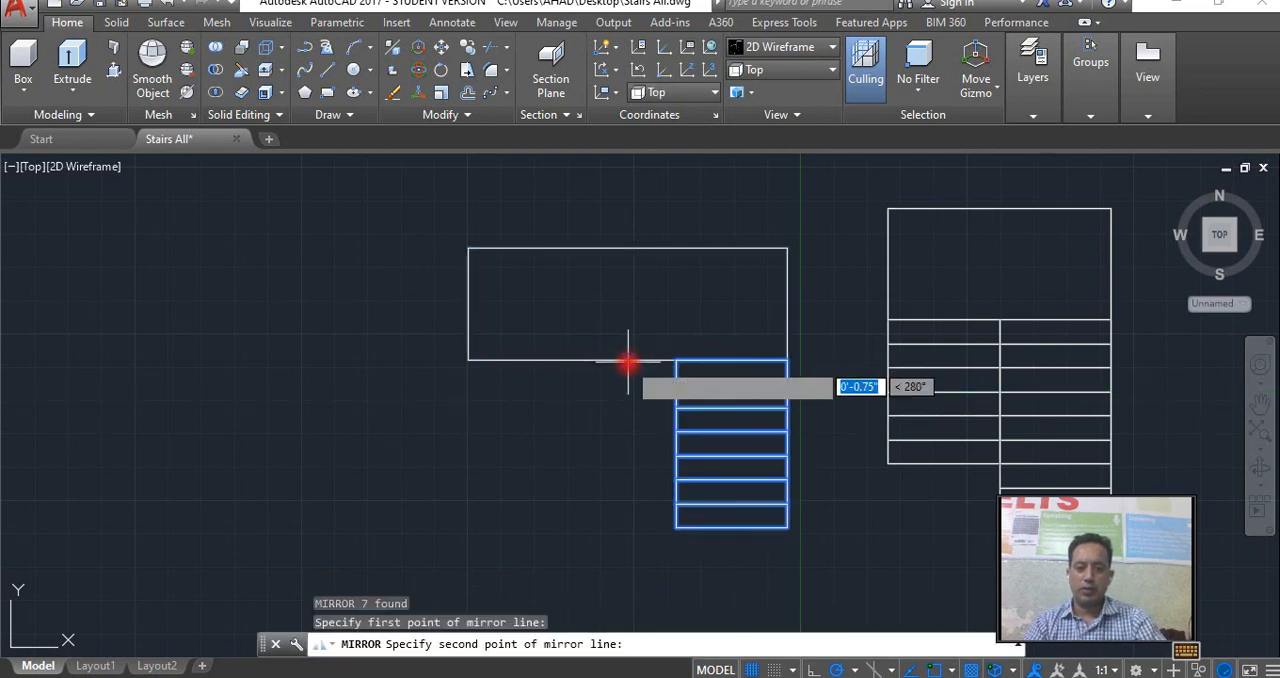
{"action": "left_click", "coordinate": [629, 252]}
{"action": "key", "text": "Return"}
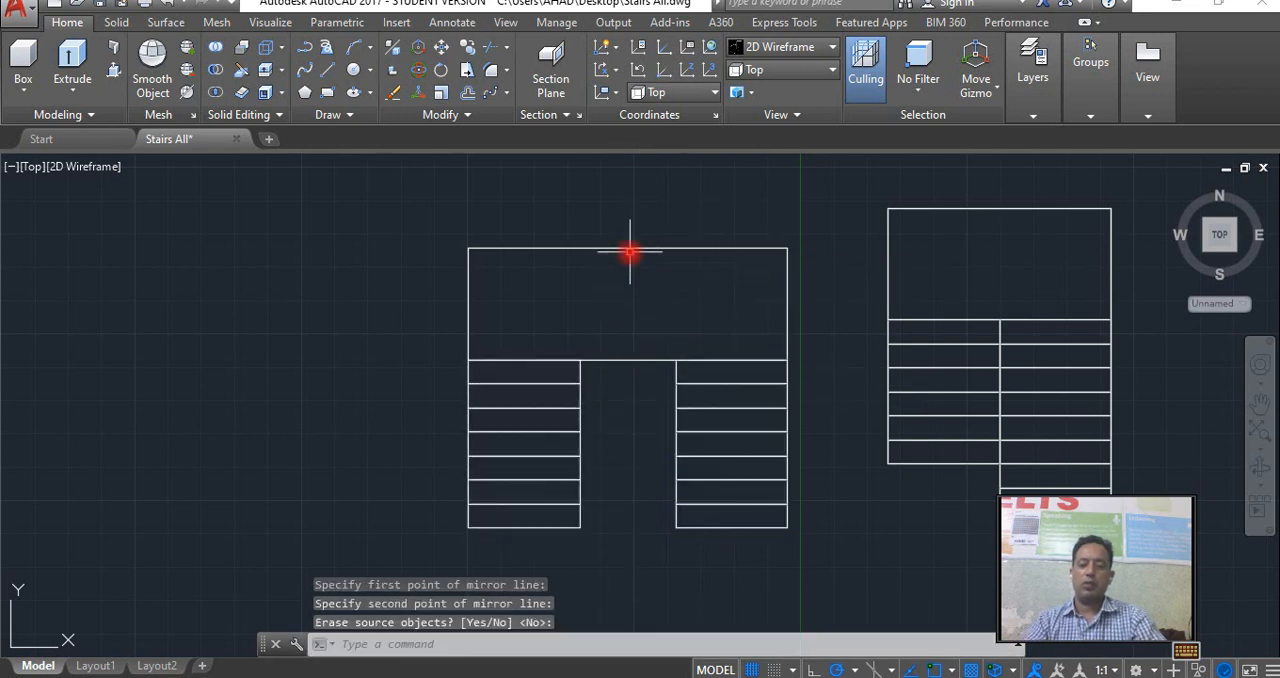
Inspect both flights under the landing in 3D and switch to the Front view.
{"action": "scroll", "coordinate": [640, 390], "scroll_direction": "down", "scroll_amount": 2}
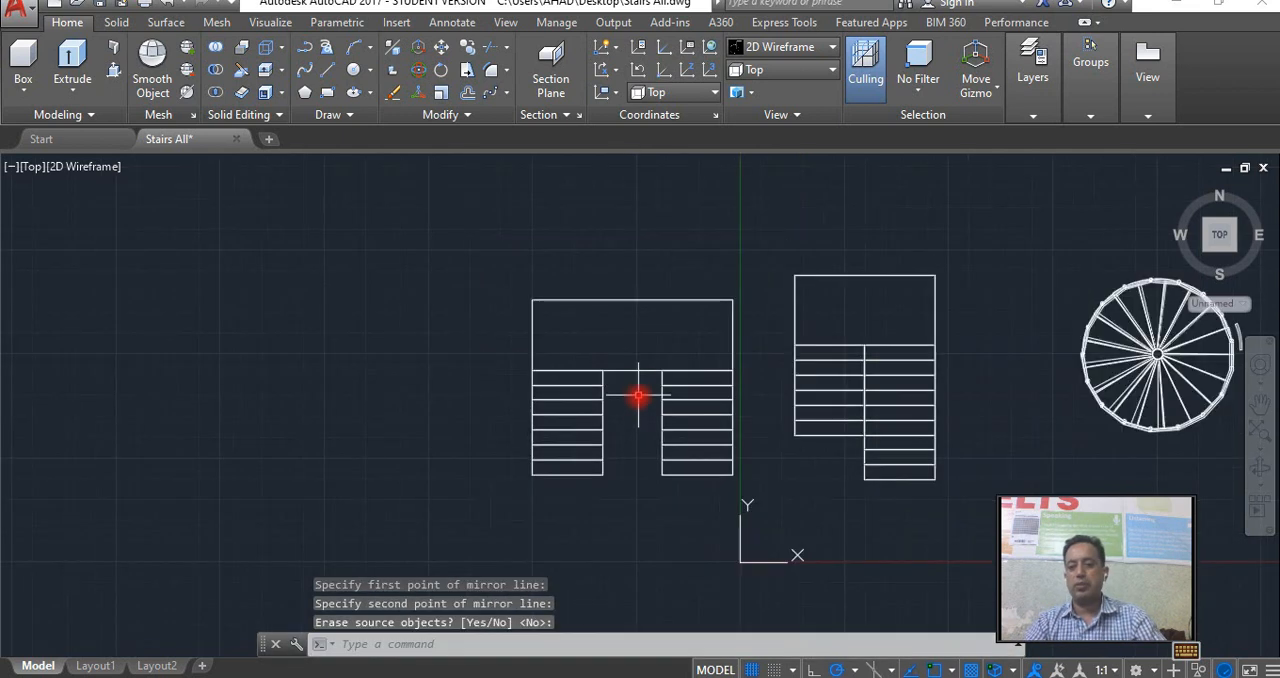
{"action": "left_click", "coordinate": [1259, 472]}
{"action": "left_click_drag", "start_coordinate": [737, 438], "coordinate": [675, 270]}
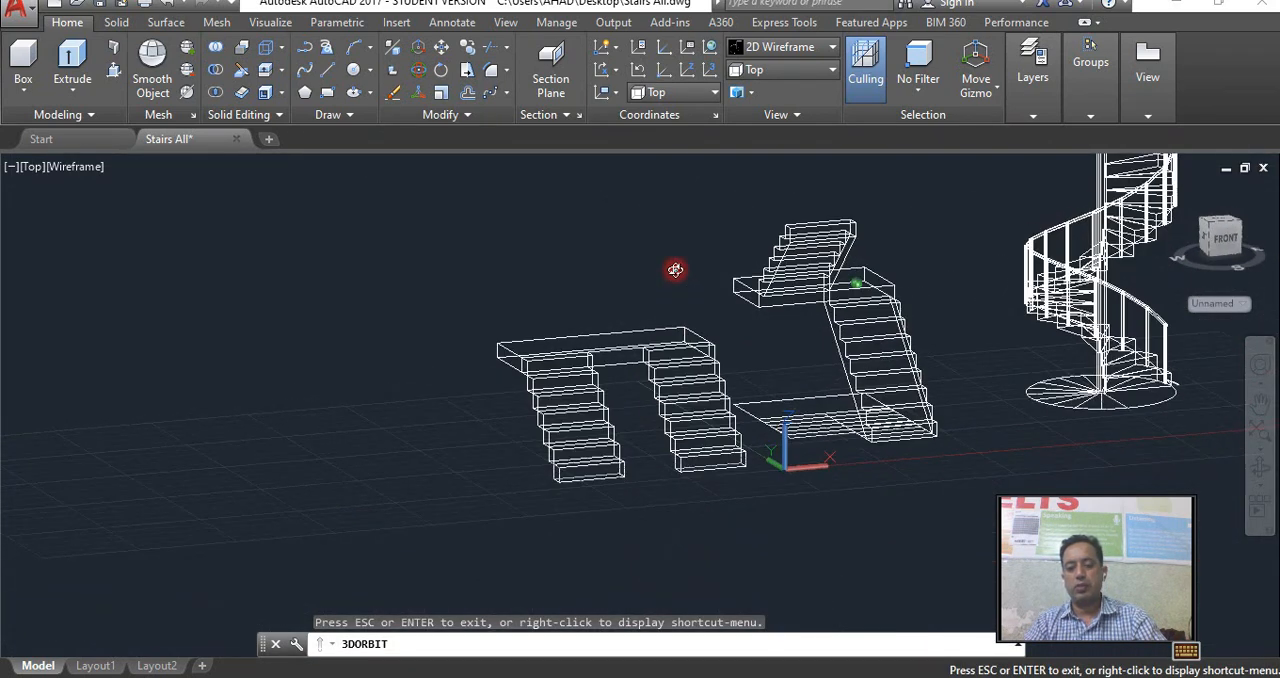
{"action": "right_click", "coordinate": [676, 272]}
{"action": "left_click", "coordinate": [716, 289]}
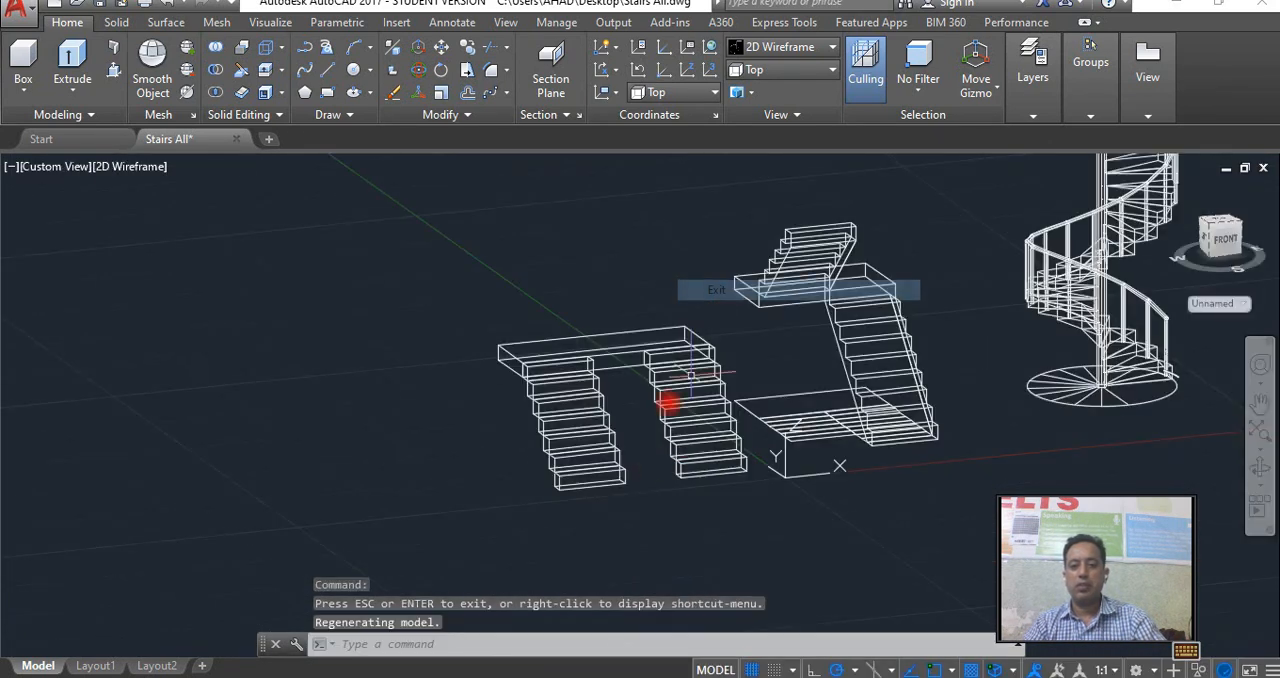
{"action": "left_click", "coordinate": [653, 499]}
{"action": "left_click", "coordinate": [624, 382], "text": "shift"}
{"action": "left_click", "coordinate": [619, 353], "text": "shift"}
{"action": "scroll", "coordinate": [635, 387], "scroll_direction": "up", "scroll_amount": 4}
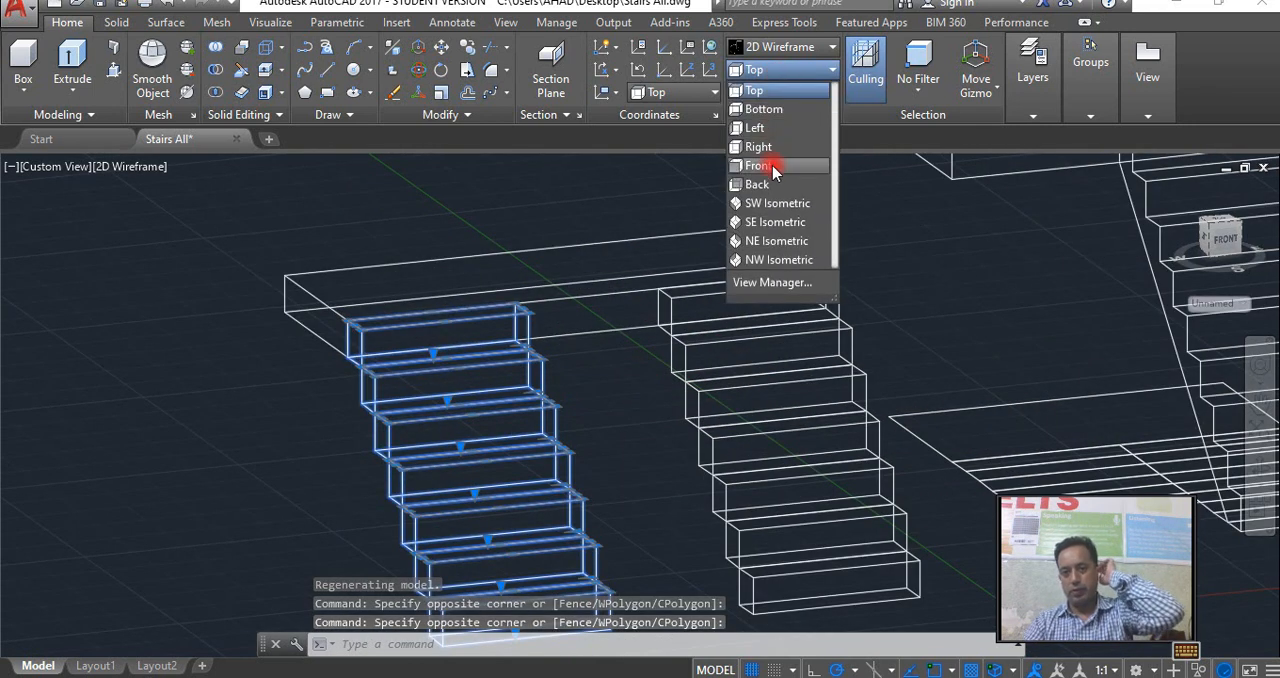
{"action": "left_click", "coordinate": [772, 166]}
{"action": "scroll", "coordinate": [580, 300], "scroll_direction": "down", "scroll_amount": 4}
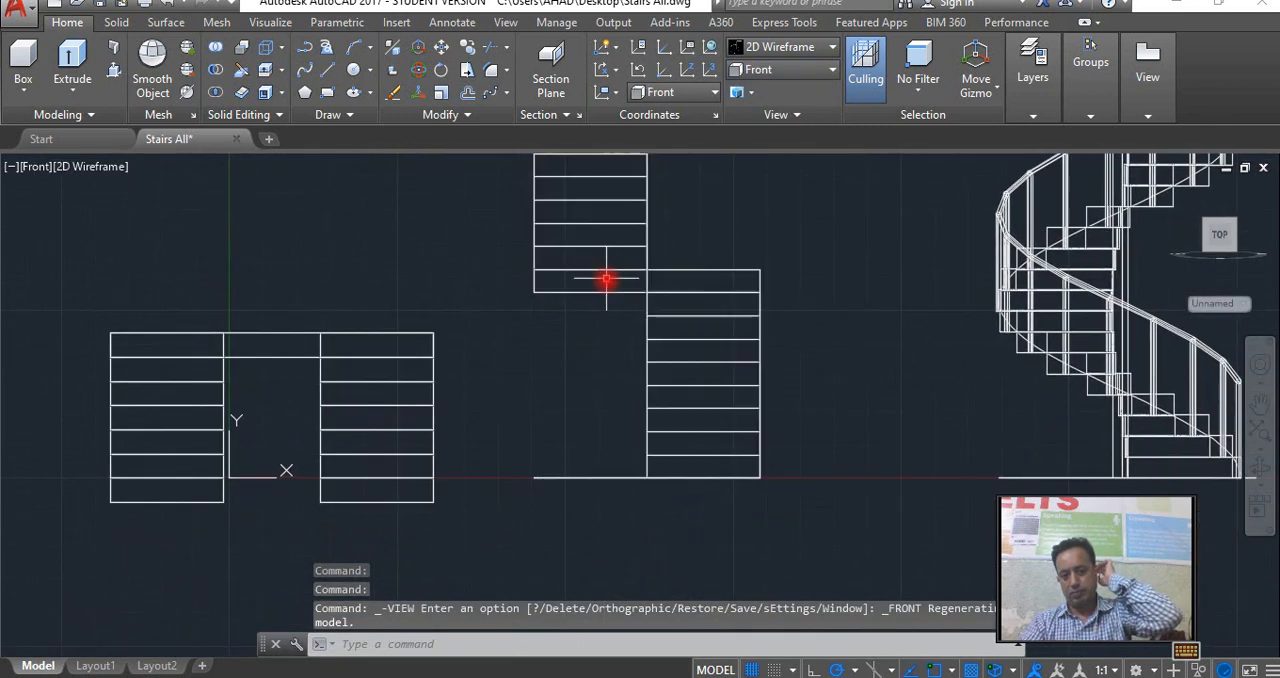
{"action": "middle_click_drag", "start_coordinate": [603, 294], "coordinate": [592, 364]}
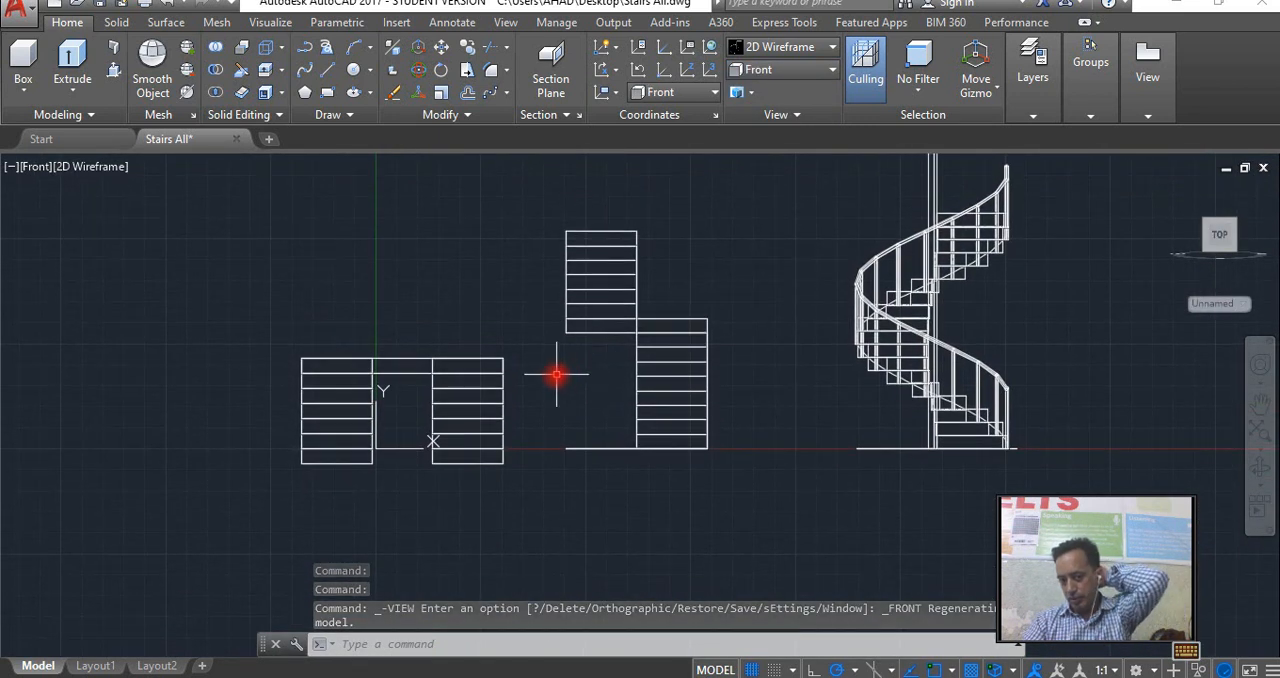
Mirror the new flight upward about the horizontal line through the middle of the landing's thickness, erasing the source treads.
{"action": "left_click", "coordinate": [385, 481]}
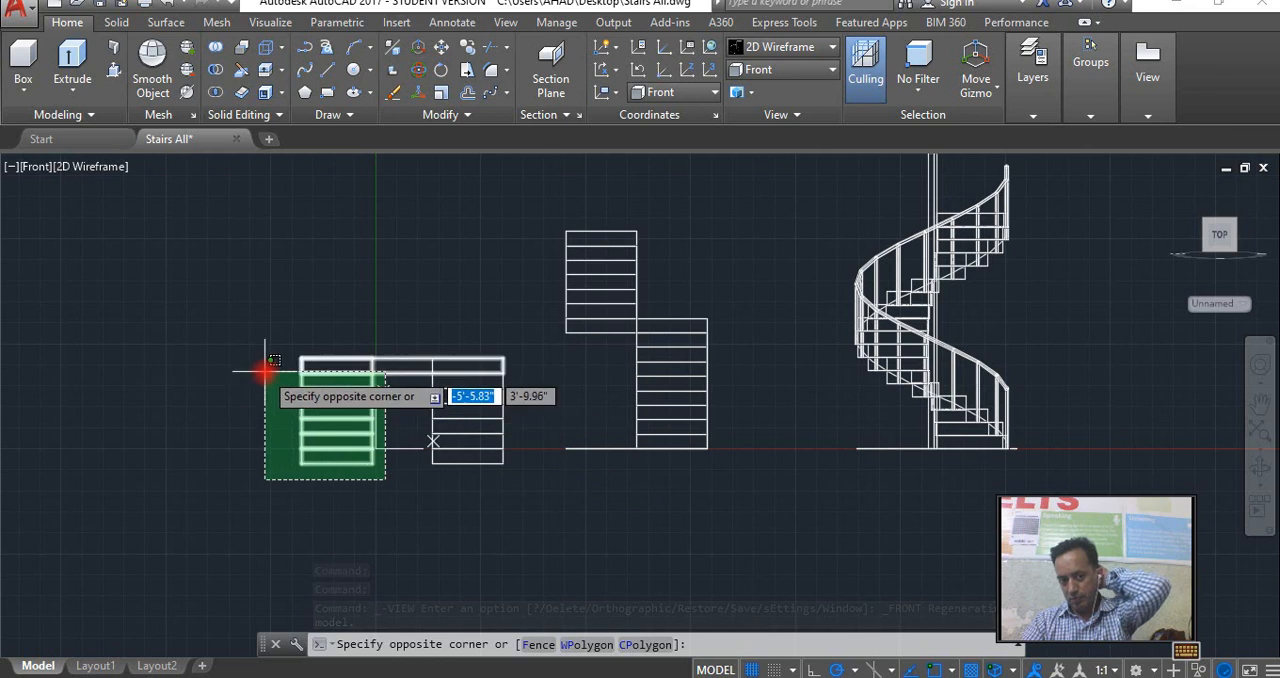
{"action": "left_click", "coordinate": [263, 366]}
{"action": "scroll", "coordinate": [331, 380], "scroll_direction": "up", "scroll_amount": 2}
{"action": "scroll", "coordinate": [331, 380], "scroll_direction": "up", "scroll_amount": 3}
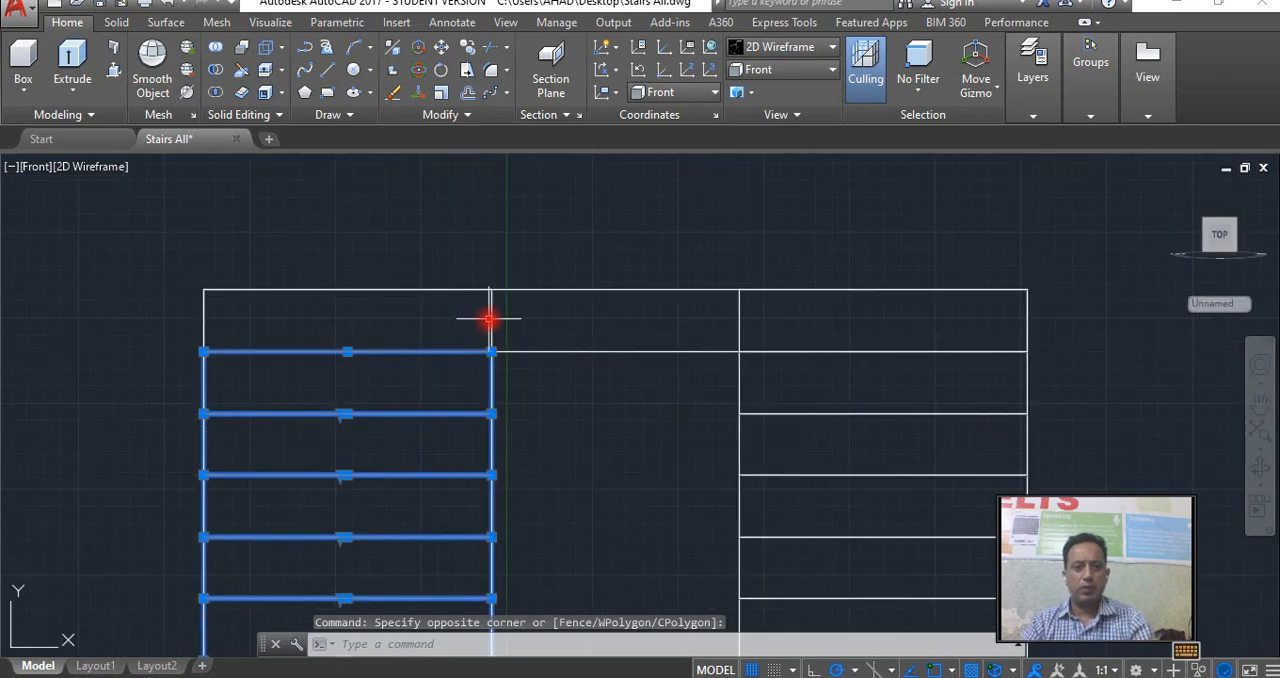
{"action": "left_click", "coordinate": [489, 319]}
{"action": "type", "text": "mi"}
{"action": "key", "text": "Return"}
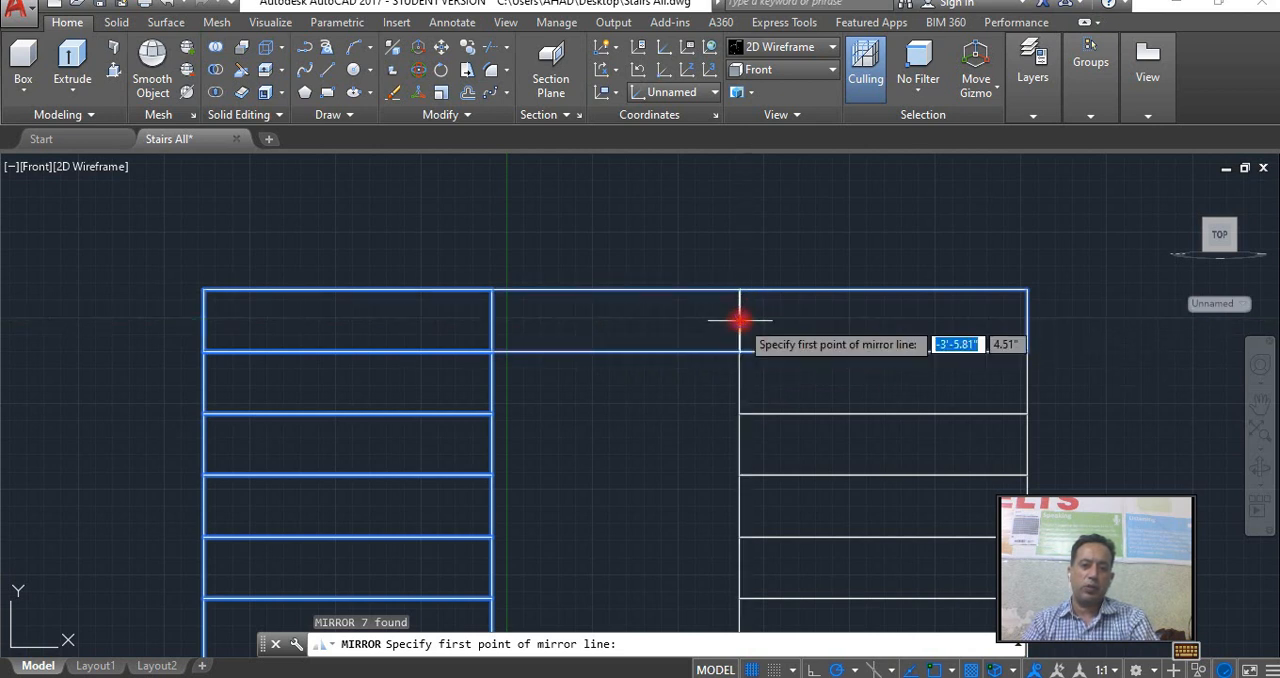
{"action": "left_click", "coordinate": [739, 320]}
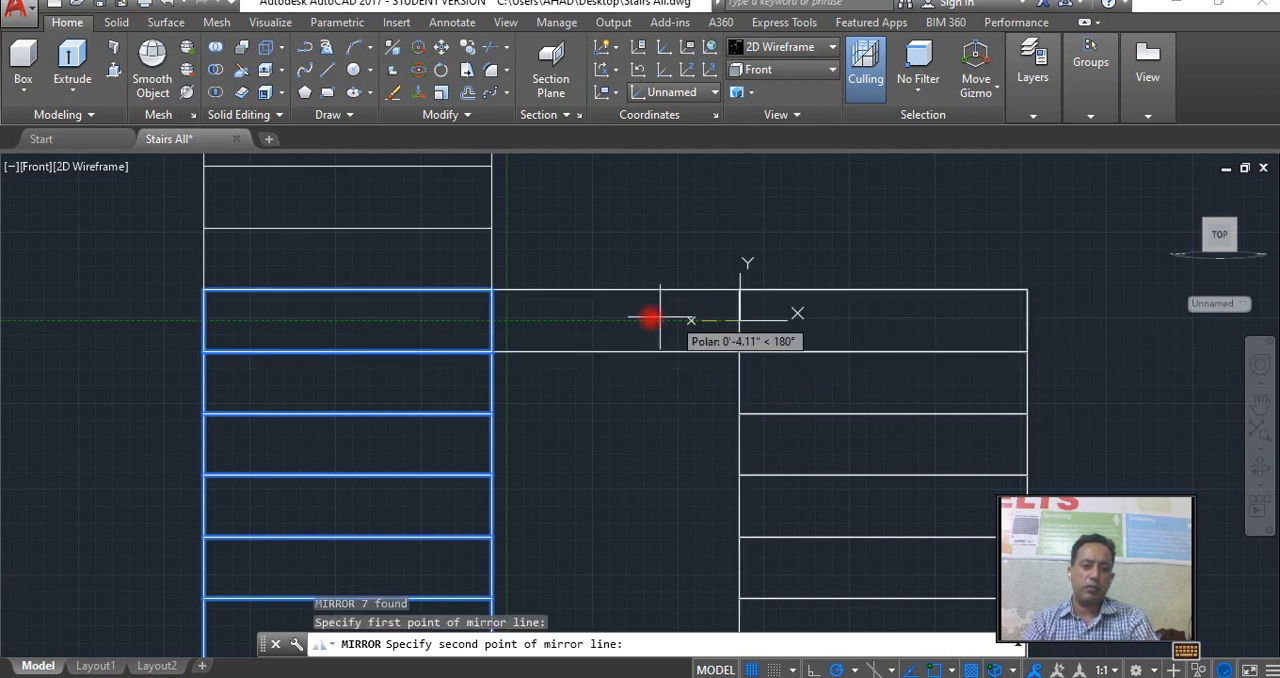
{"action": "left_click", "coordinate": [492, 320]}
{"action": "left_click", "coordinate": [530, 370]}
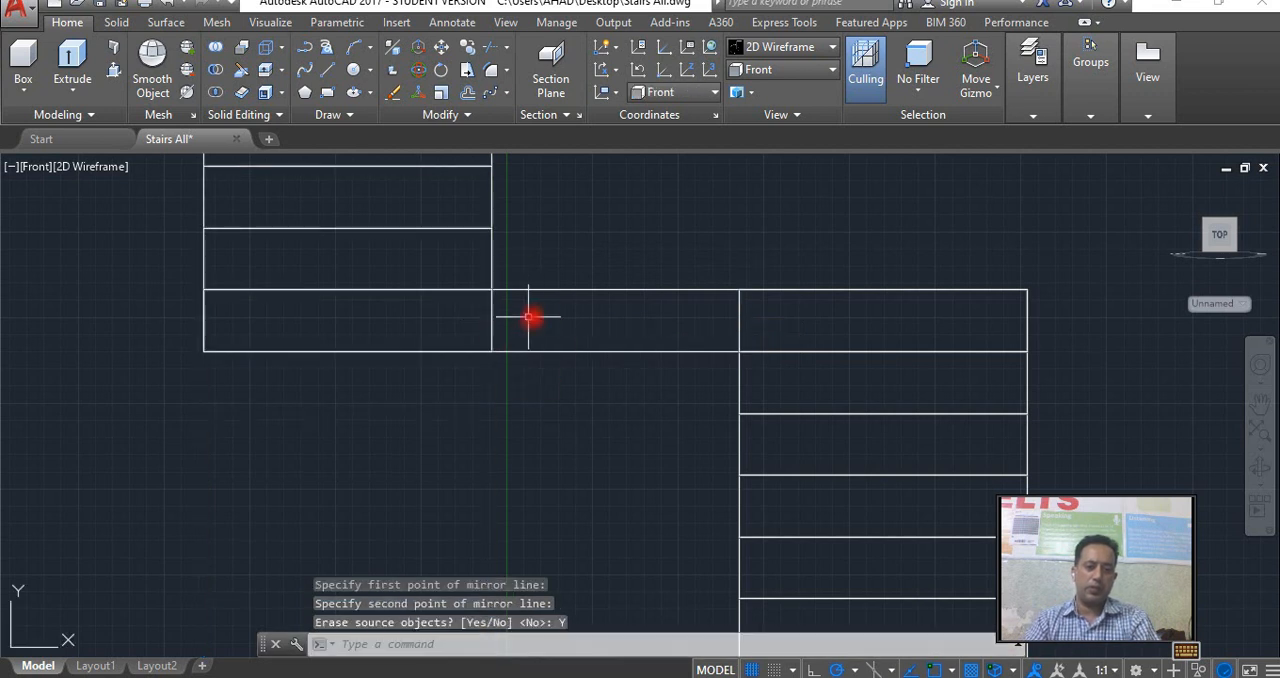
Orbit the model to an angled 3D view and apply the Shaded with edges visual style.
{"action": "scroll", "coordinate": [545, 311], "scroll_direction": "down", "scroll_amount": 5}
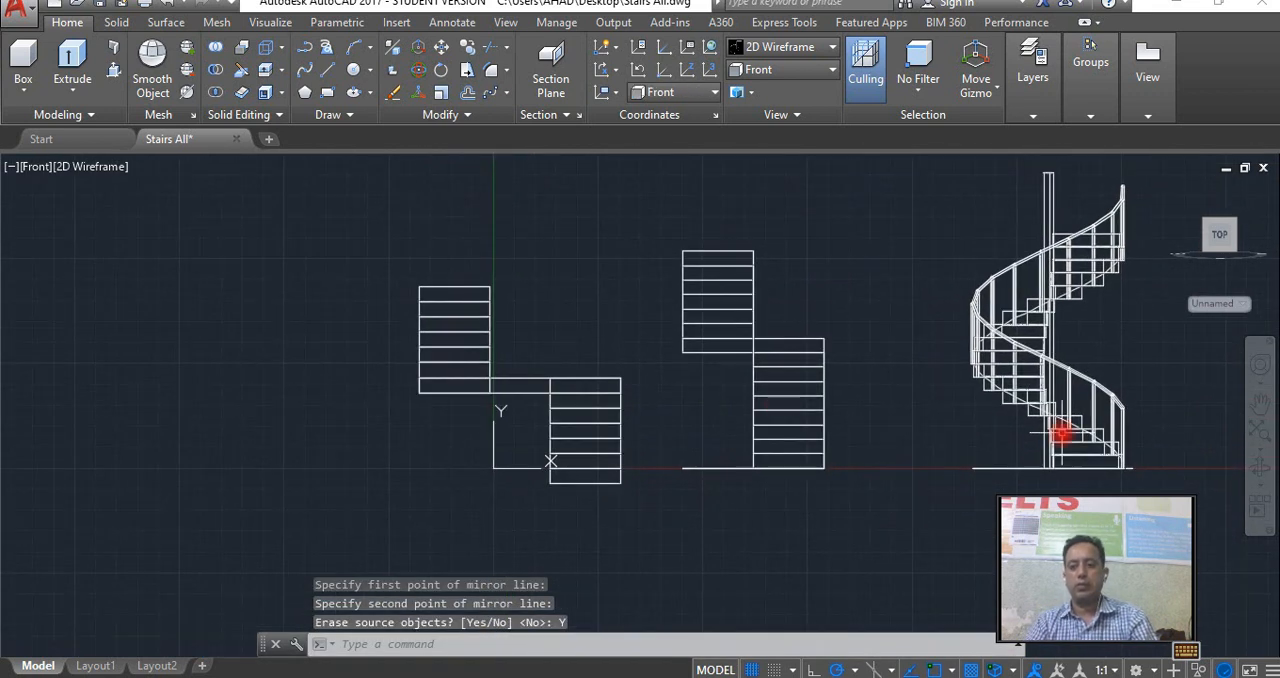
{"action": "left_click", "coordinate": [1259, 467]}
{"action": "left_click_drag", "start_coordinate": [614, 366], "coordinate": [762, 336]}
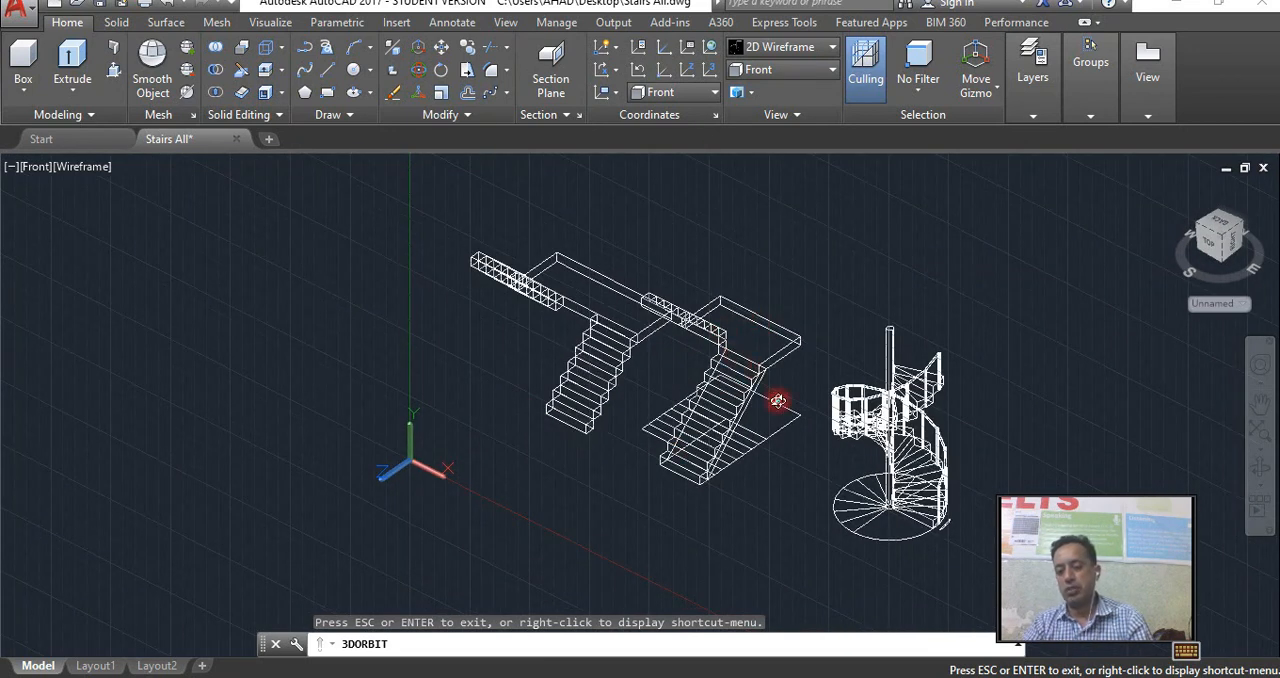
{"action": "left_click_drag", "start_coordinate": [764, 386], "coordinate": [738, 404]}
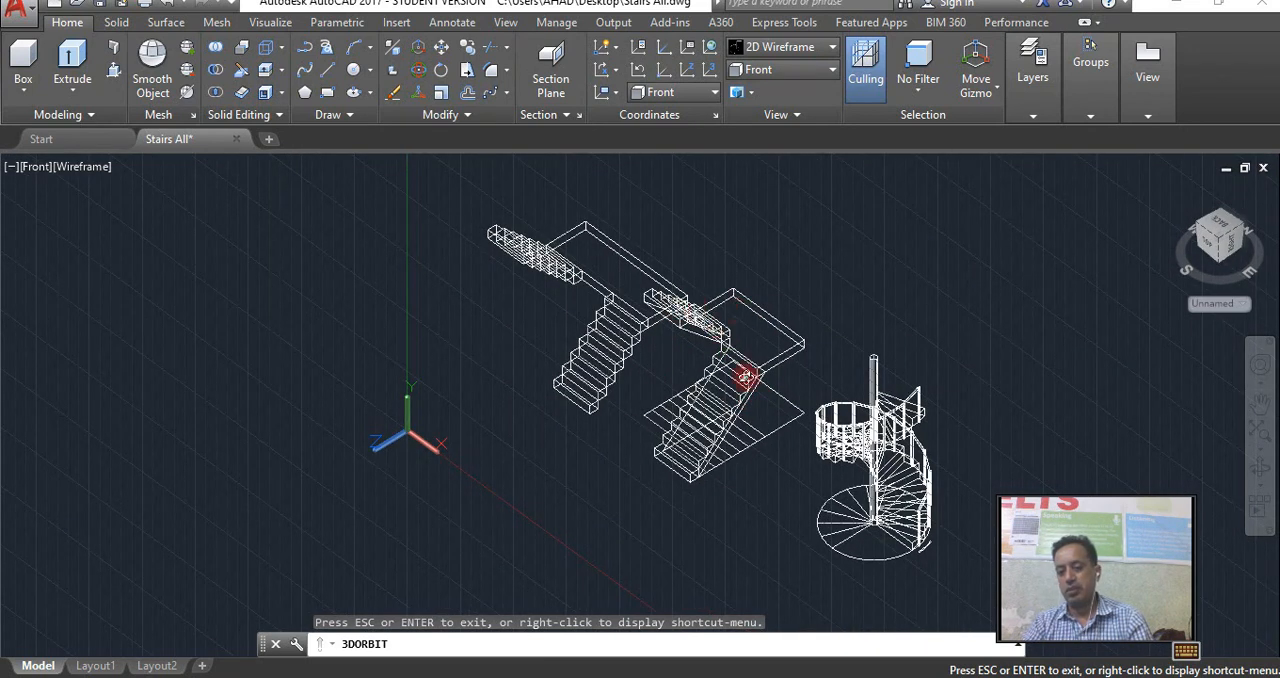
{"action": "mouse_move", "coordinate": [735, 389]}
{"action": "left_mouse_down"}
{"action": "mouse_move", "coordinate": [700, 391]}
{"action": "mouse_move", "coordinate": [820, 429]}
{"action": "mouse_move", "coordinate": [854, 390]}
{"action": "mouse_move", "coordinate": [777, 366]}
{"action": "mouse_move", "coordinate": [734, 372]}
{"action": "mouse_move", "coordinate": [751, 379]}
{"action": "left_mouse_up"}
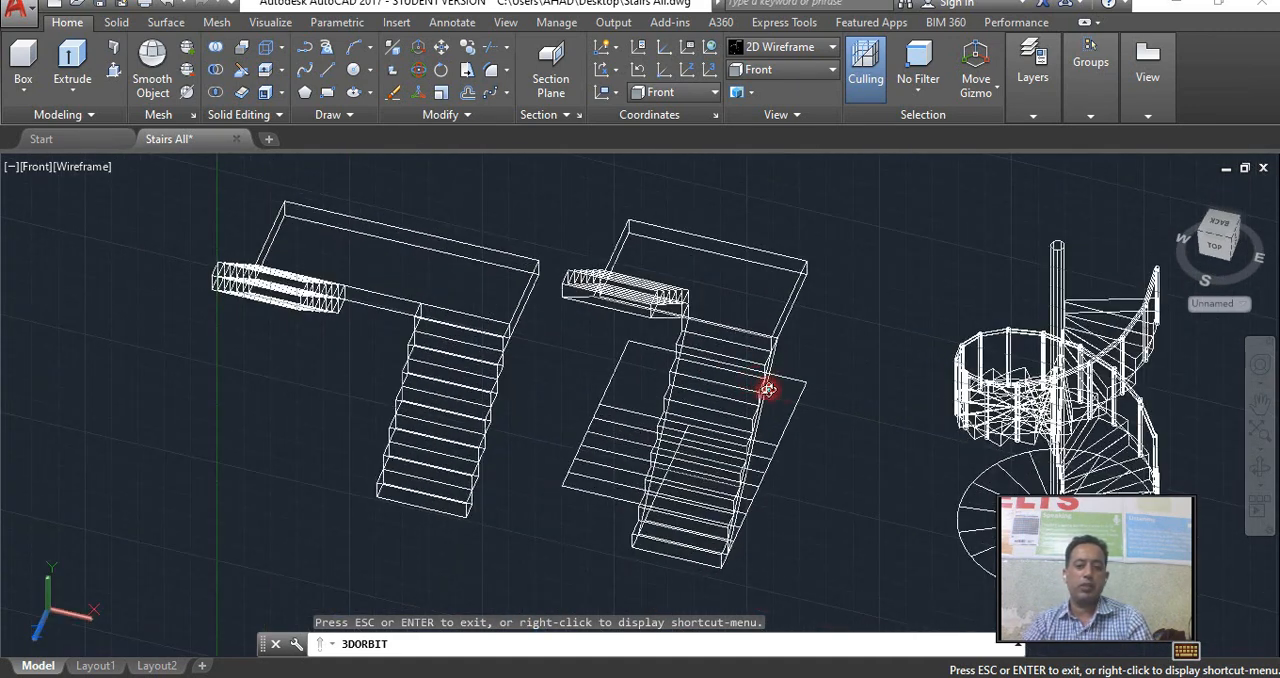
{"action": "left_click_drag", "start_coordinate": [755, 332], "coordinate": [780, 326]}
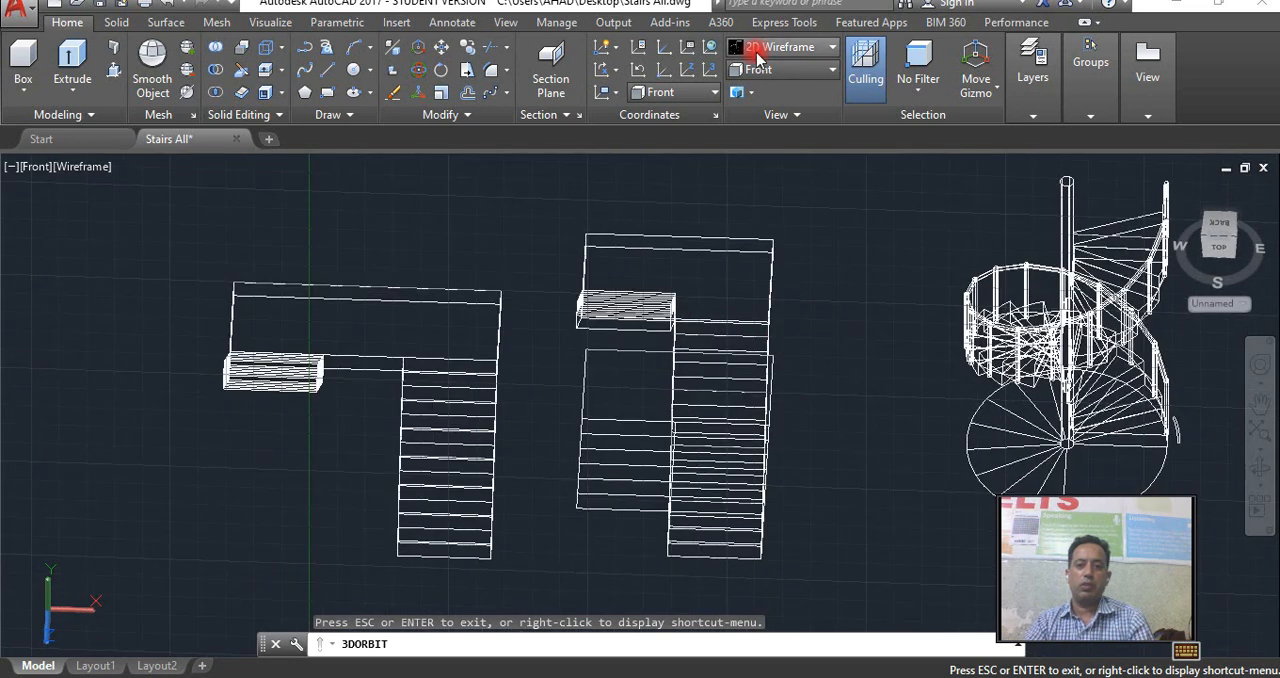
{"action": "left_click", "coordinate": [778, 47]}
{"action": "left_click", "coordinate": [870, 160]}
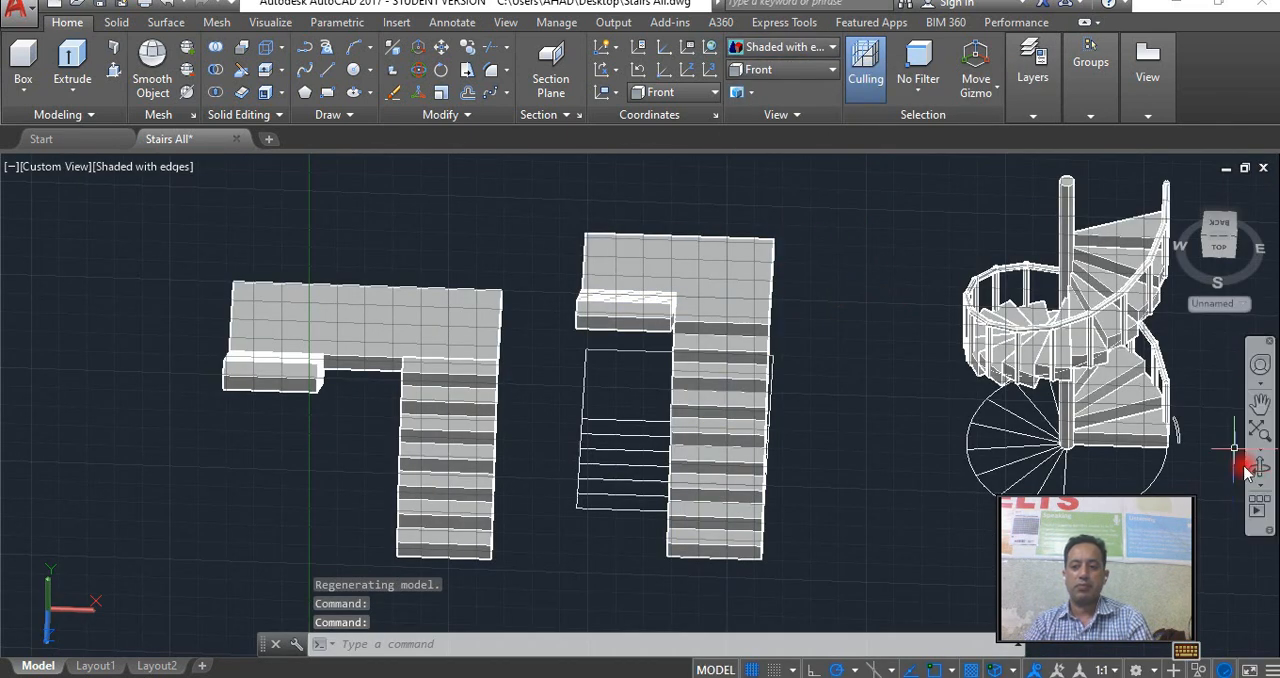
Examine the shaded staircase from a lower angle, checking how the upper flight meets the landing.
{"action": "left_click", "coordinate": [1261, 470]}
{"action": "left_click_drag", "start_coordinate": [777, 423], "coordinate": [735, 378]}
{"action": "right_click", "coordinate": [735, 378]}
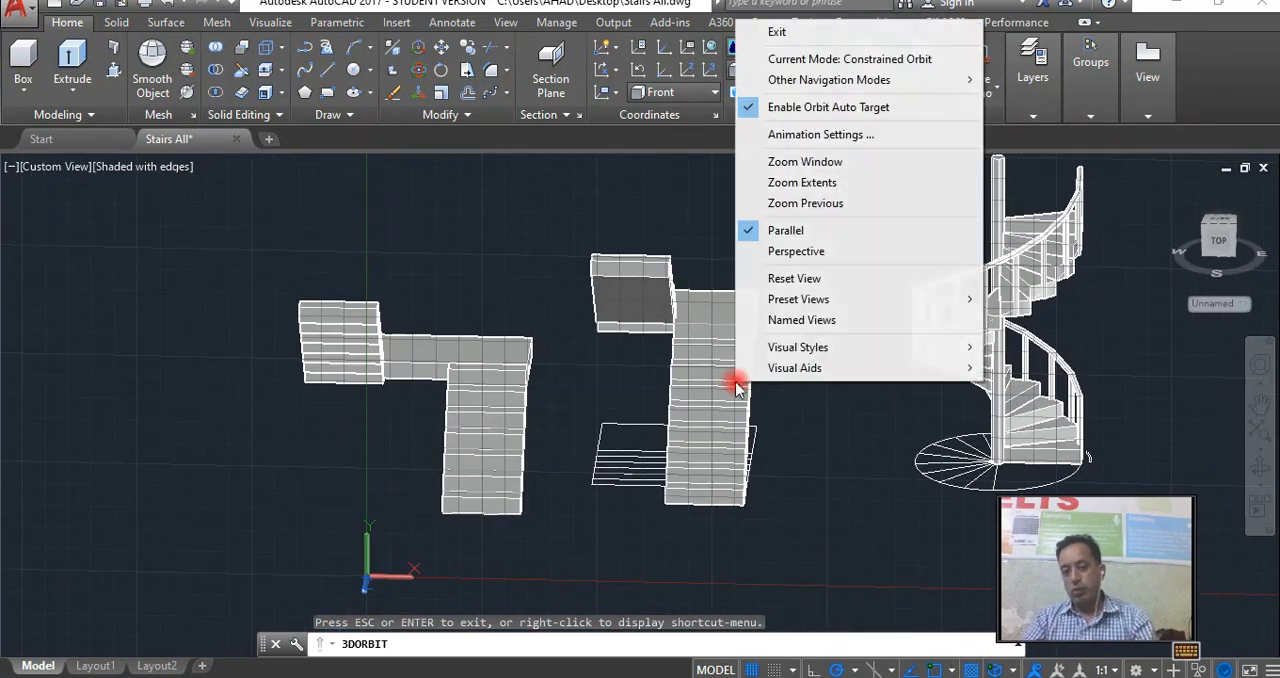
{"action": "left_click", "coordinate": [772, 33]}
{"action": "middle_click_drag", "start_coordinate": [677, 325], "coordinate": [624, 318]}
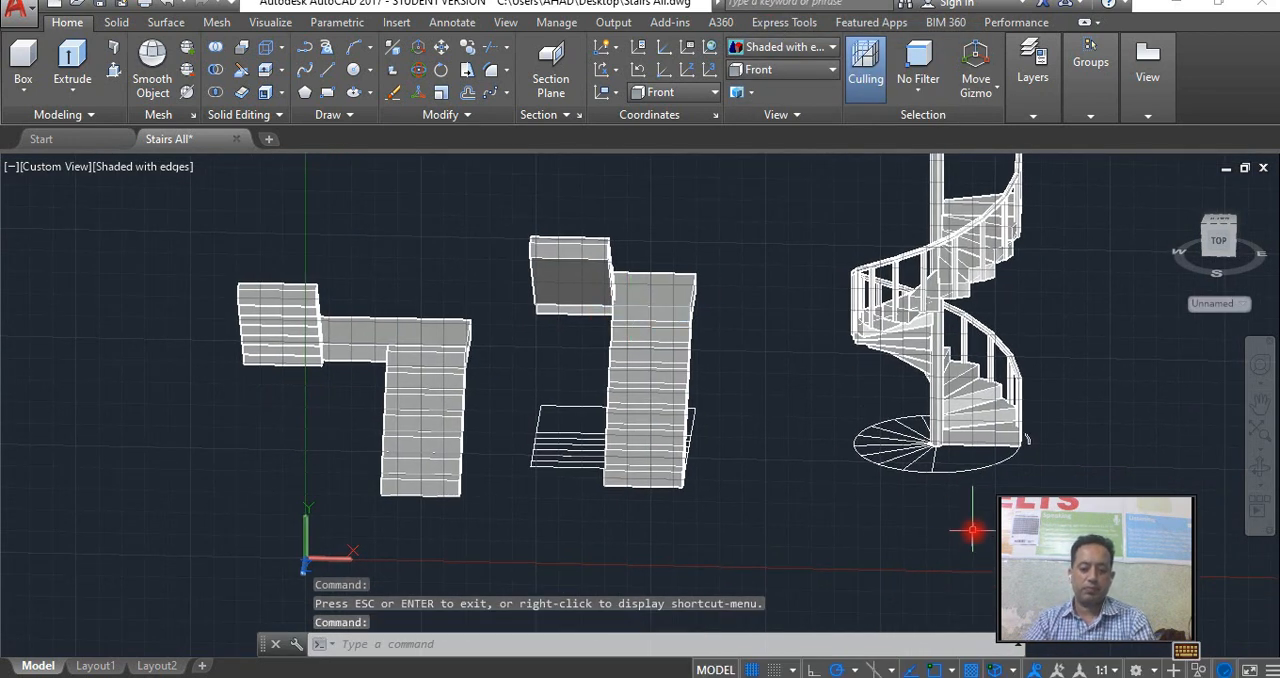